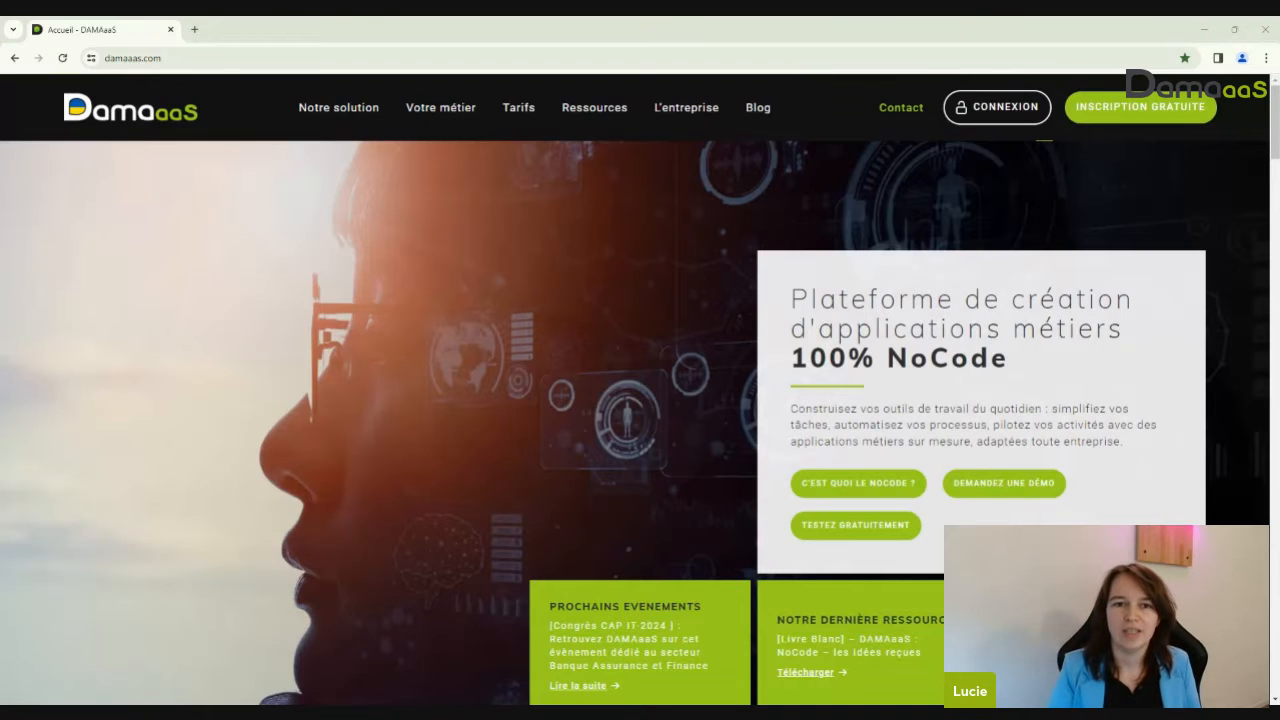
Open the Tarifs page and scroll through the Nos offres plans, then back to the top
click(530, 117)
scroll(551, 326, down, 13)
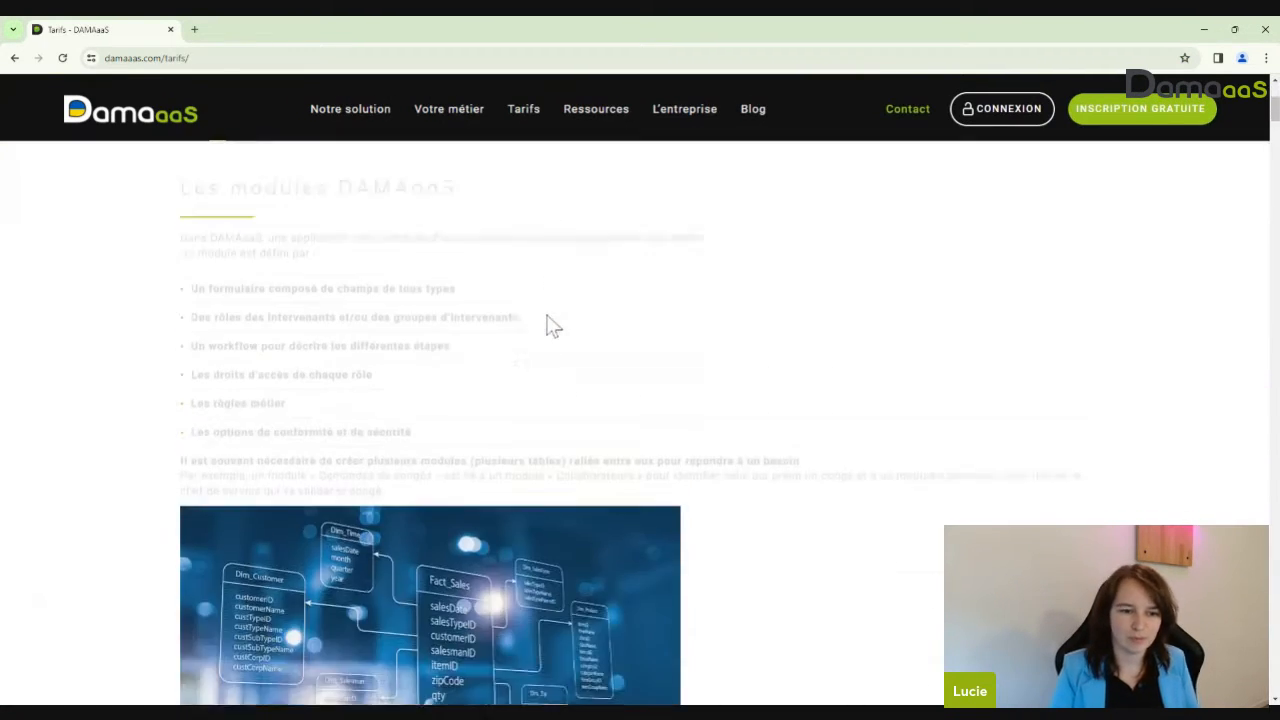
scroll(551, 326, down, 5)
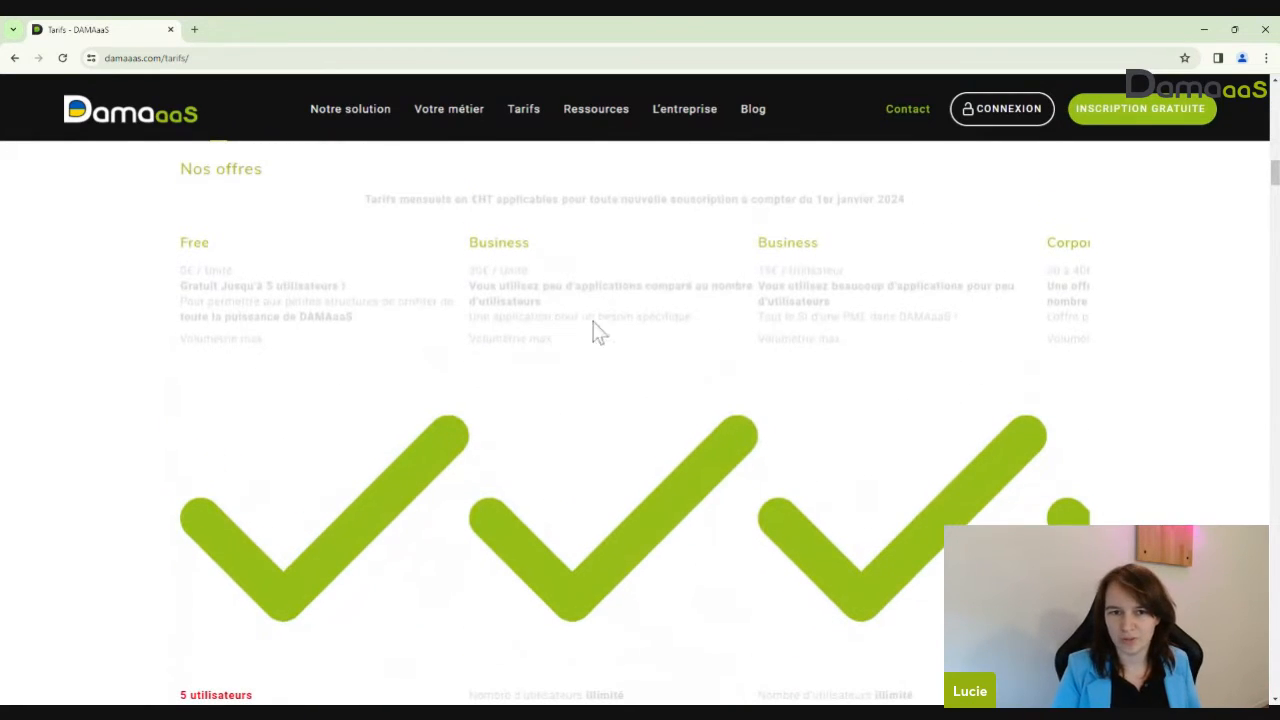
scroll(721, 335, down, 5)
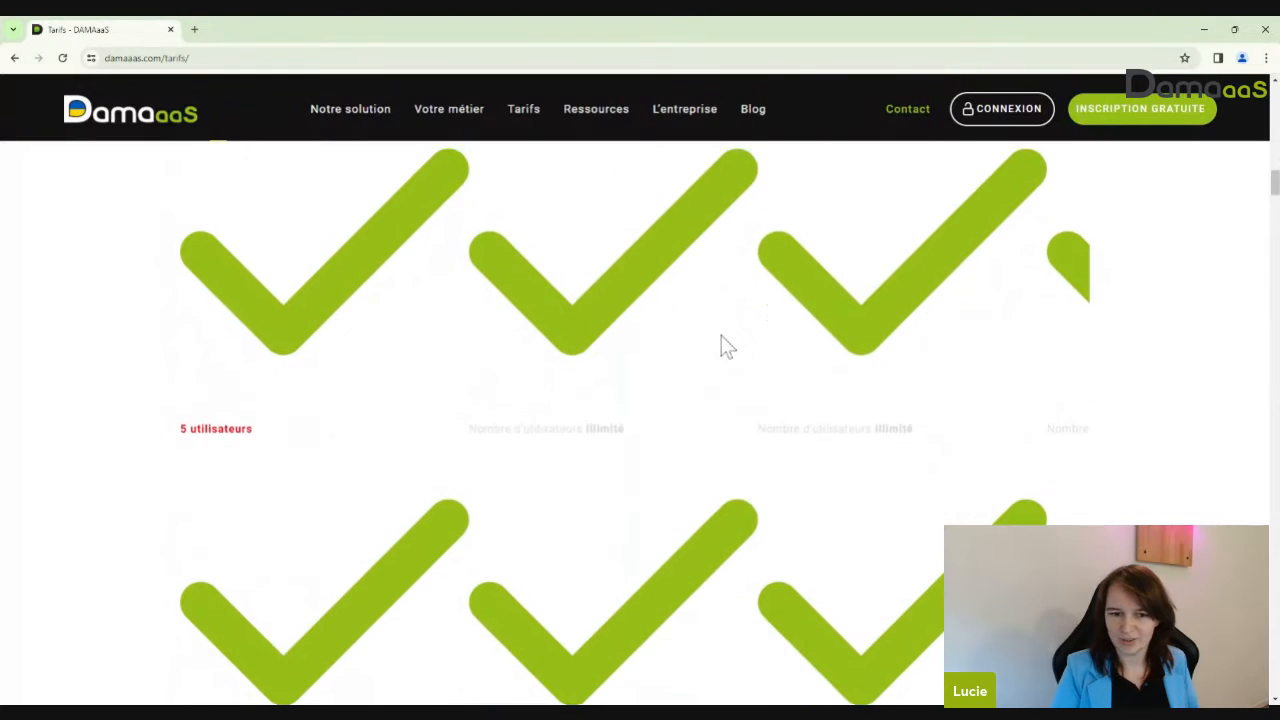
scroll(710, 337, up, 3)
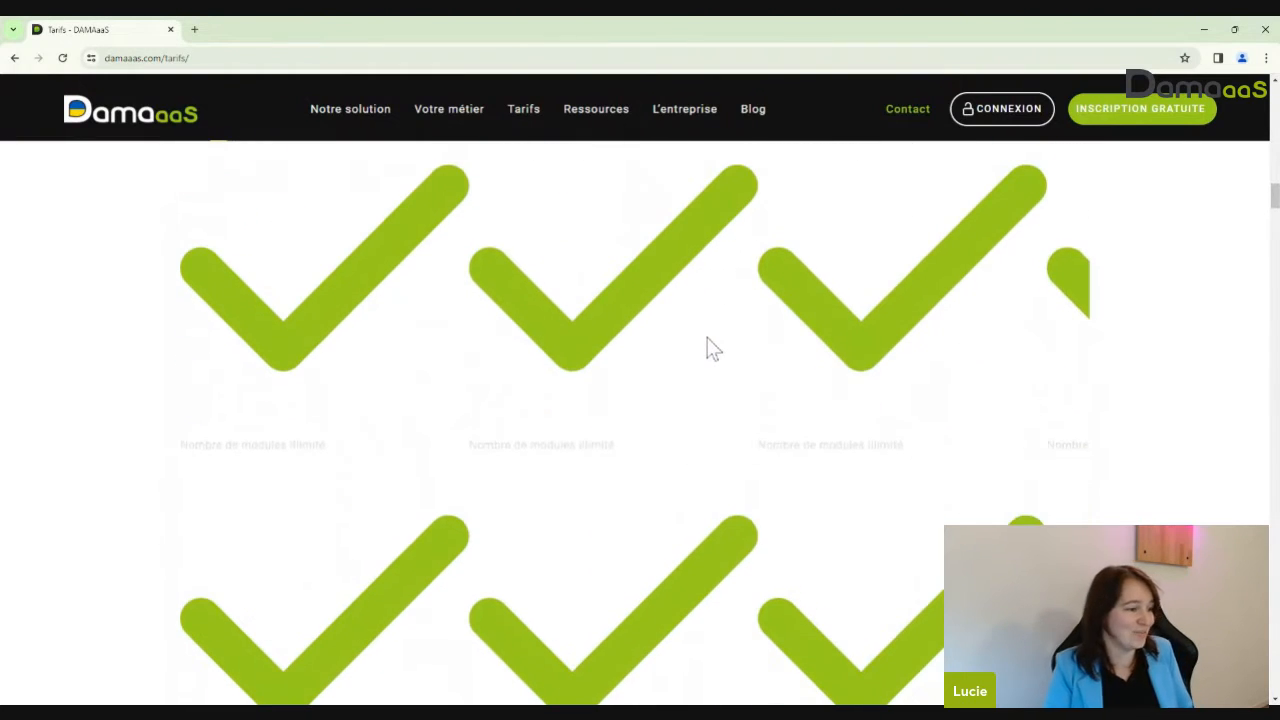
scroll(707, 337, up, 17)
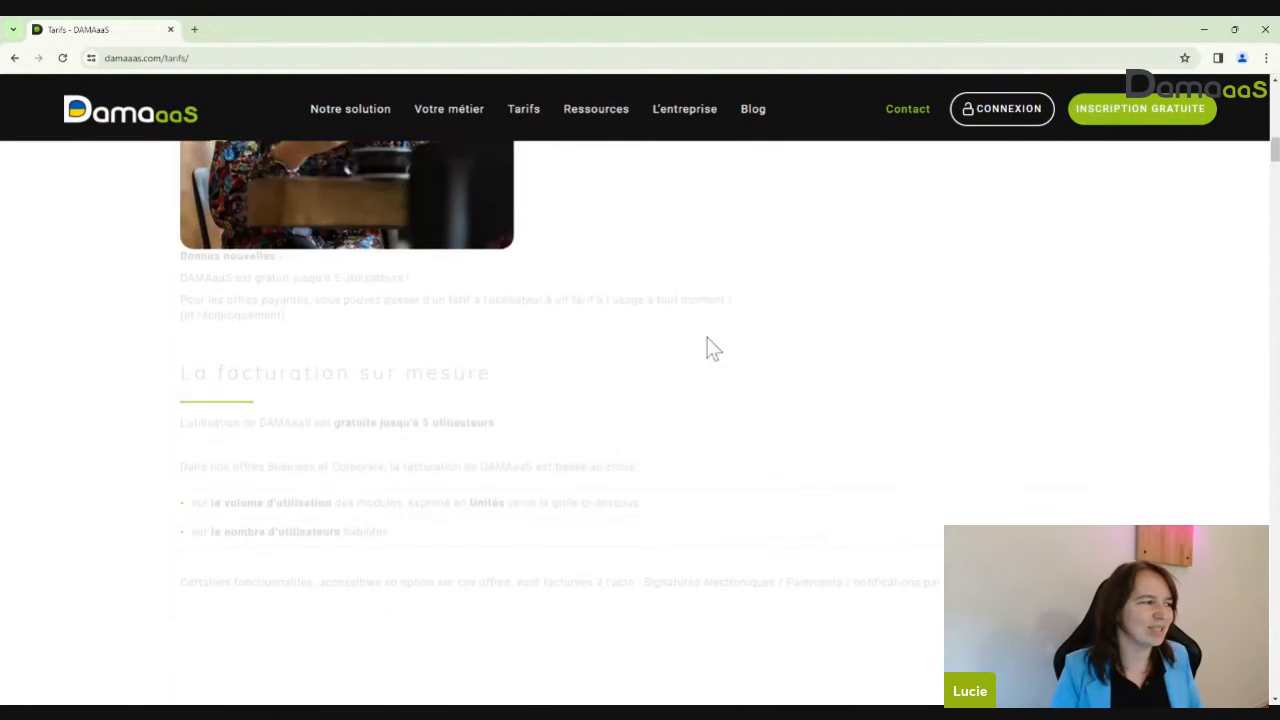
scroll(707, 340, up, 3)
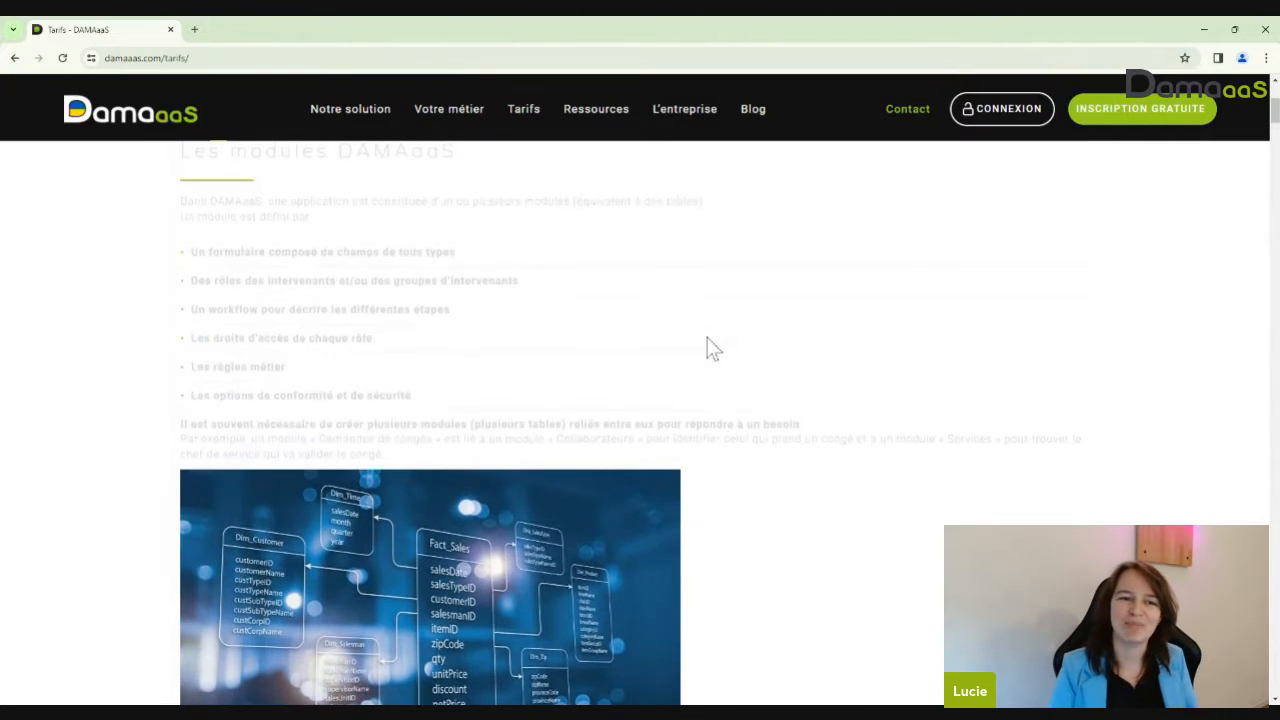
scroll(707, 338, up, 3)
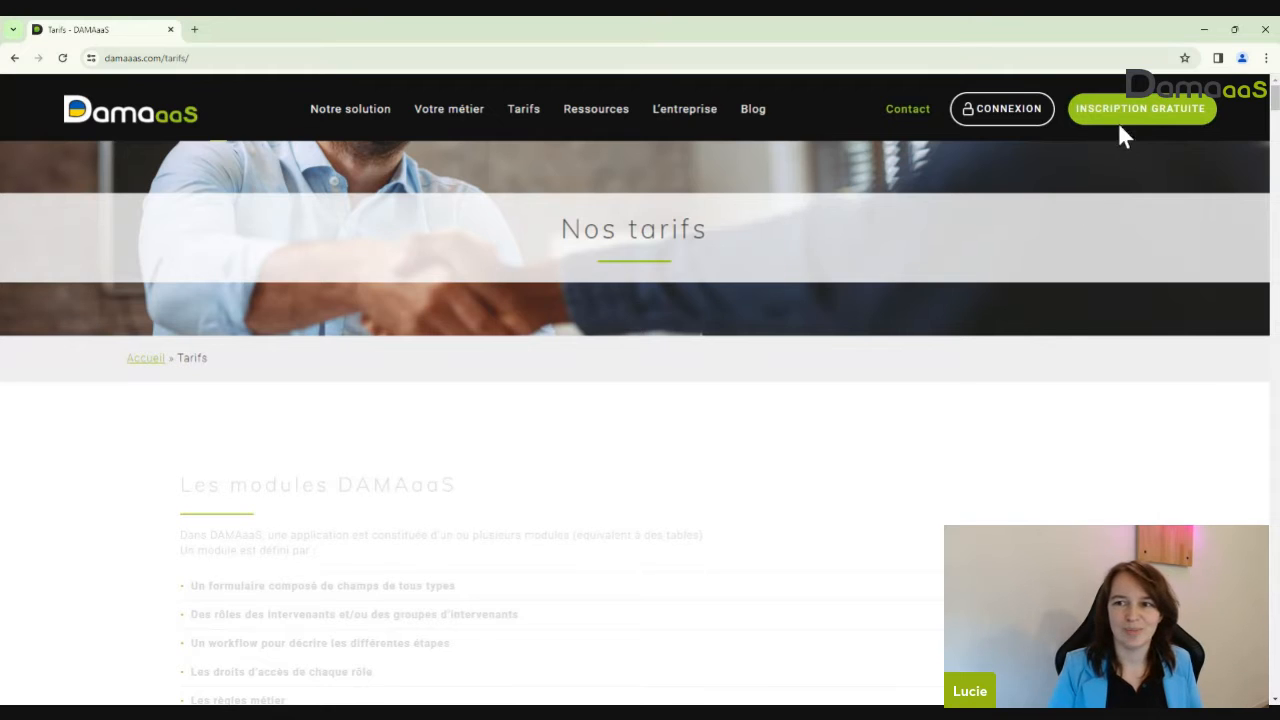
Try Inscription gratuite, close the blank tab, then reach Créer un compte from the Connexion page
click(1145, 115)
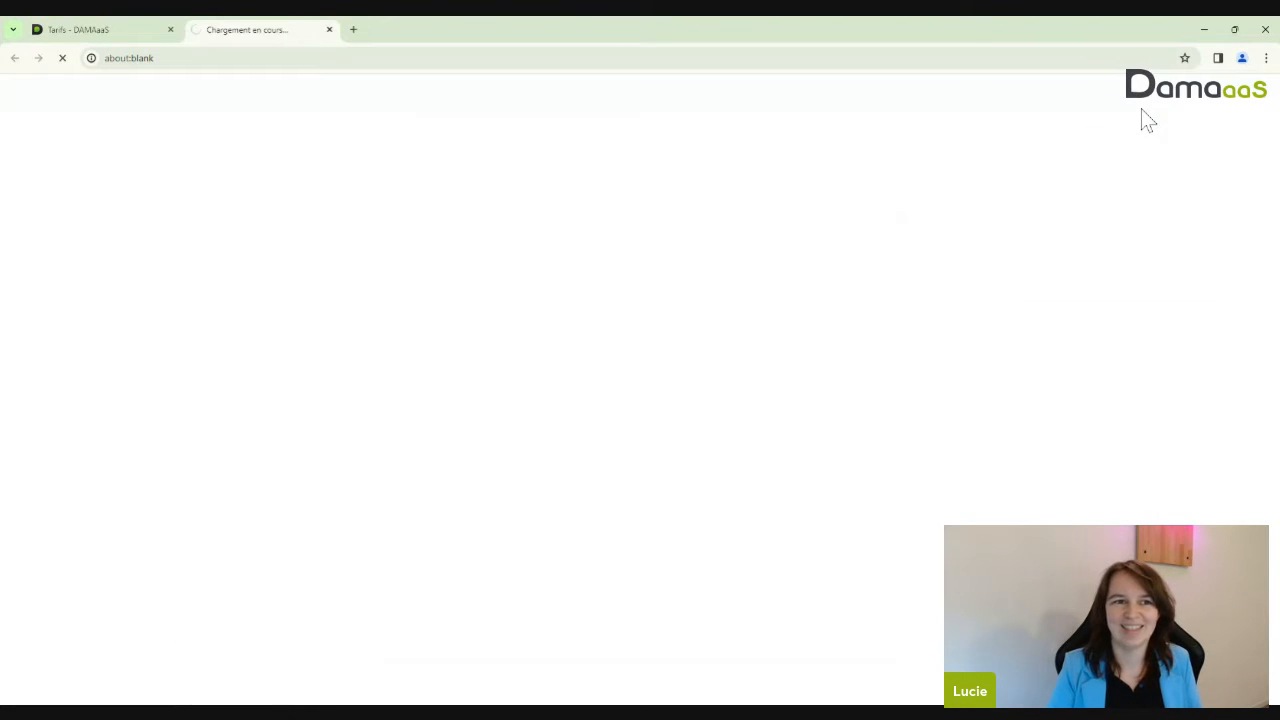
click(329, 29)
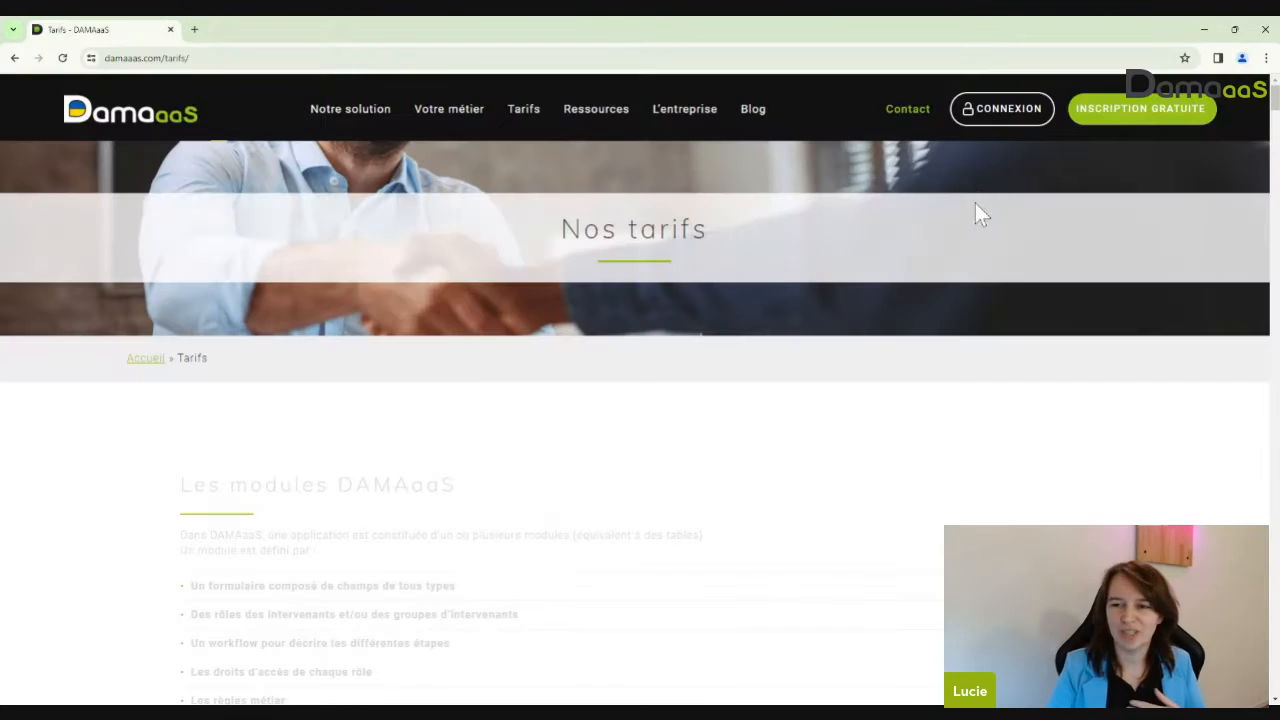
click(992, 113)
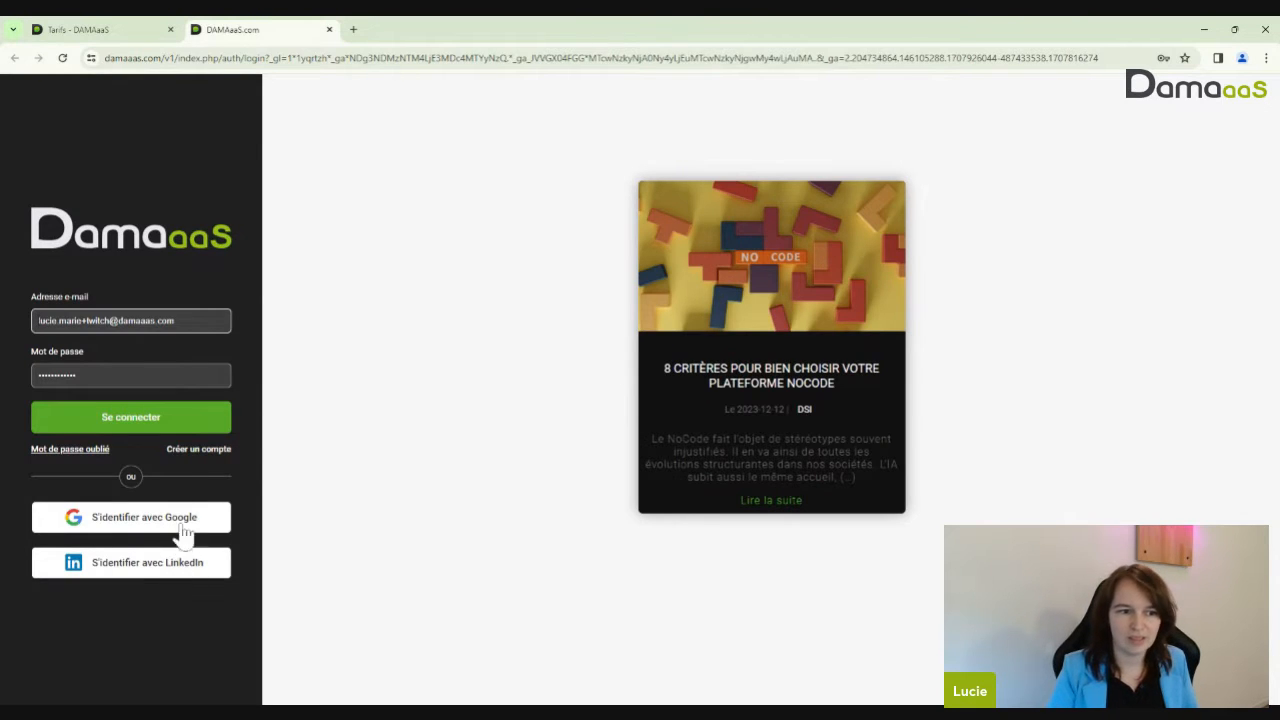
click(178, 451)
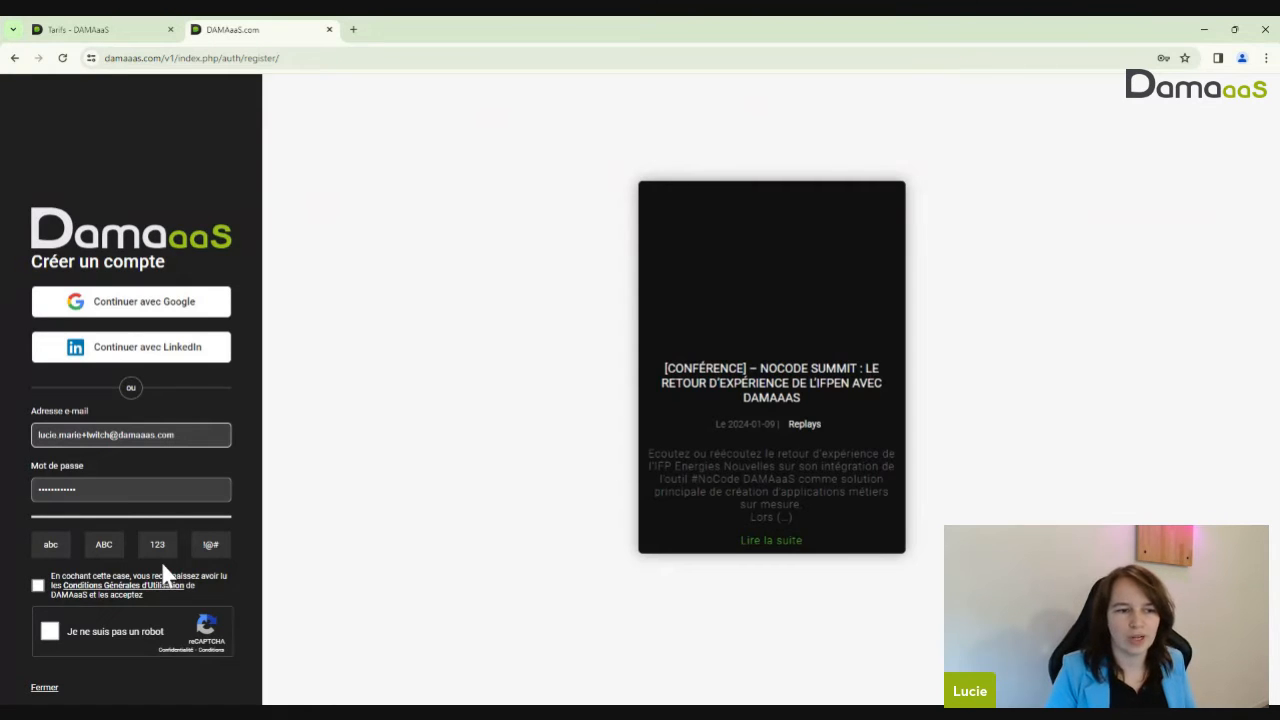
Return to the login page and sign in with the autofilled credentials
click(15, 58)
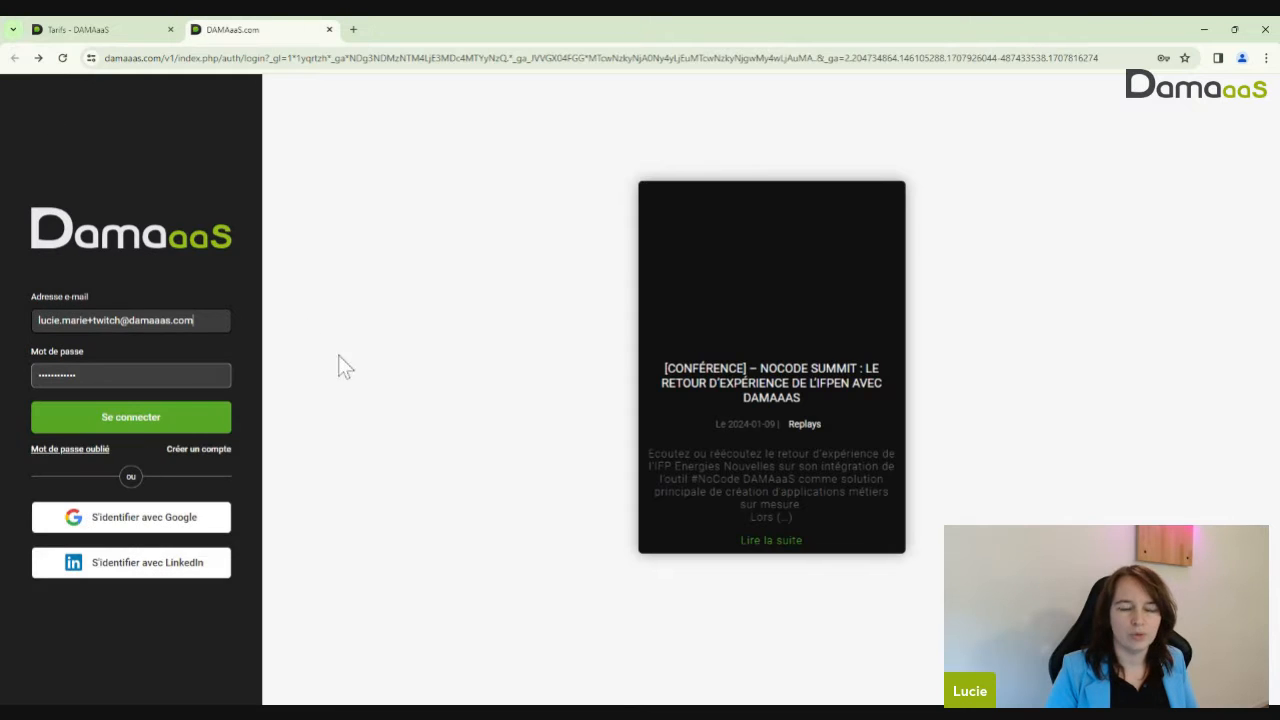
click(155, 425)
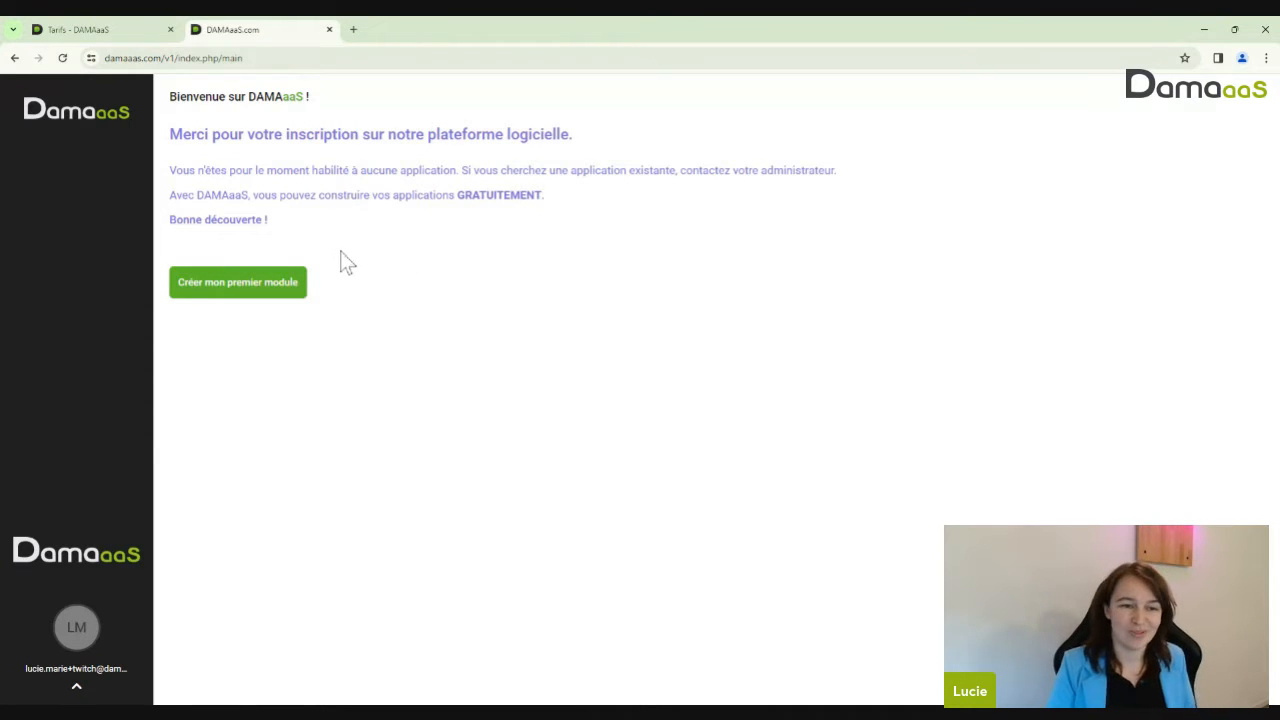
Start the first module and set the workspace to 'Créer un nouvel environnement de travail' instead of INAGUA
click(237, 287)
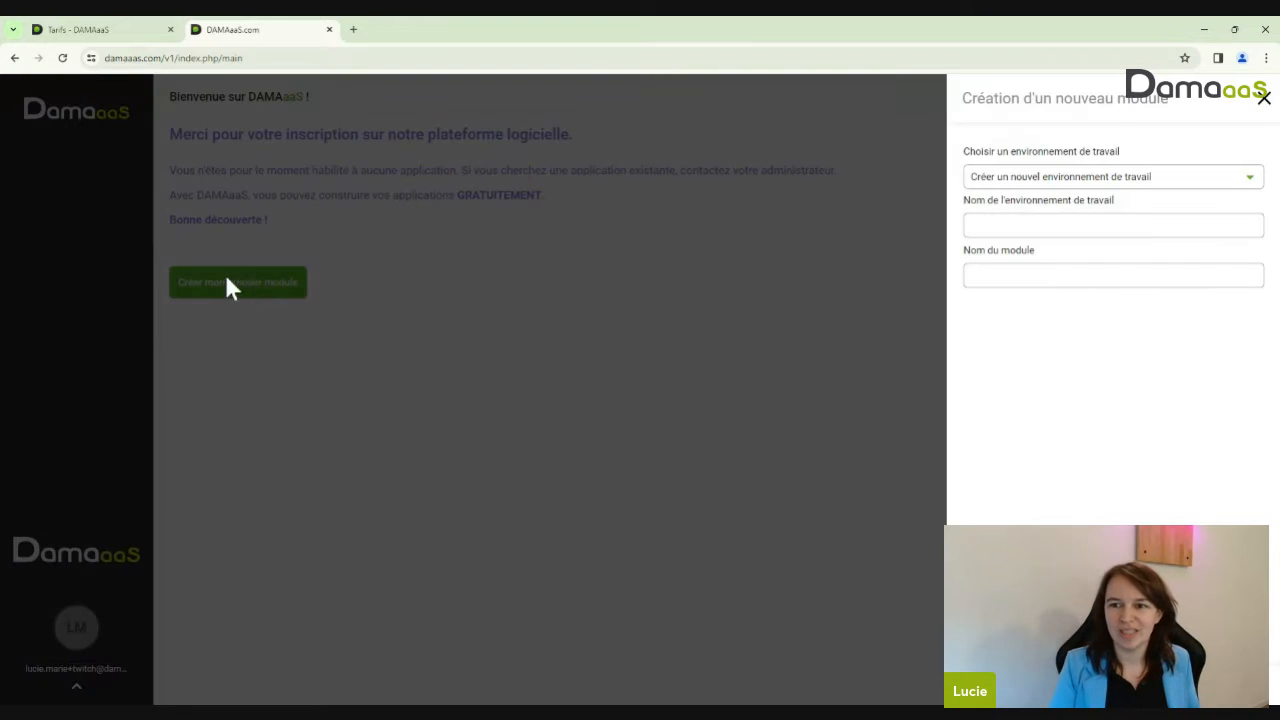
click(1040, 180)
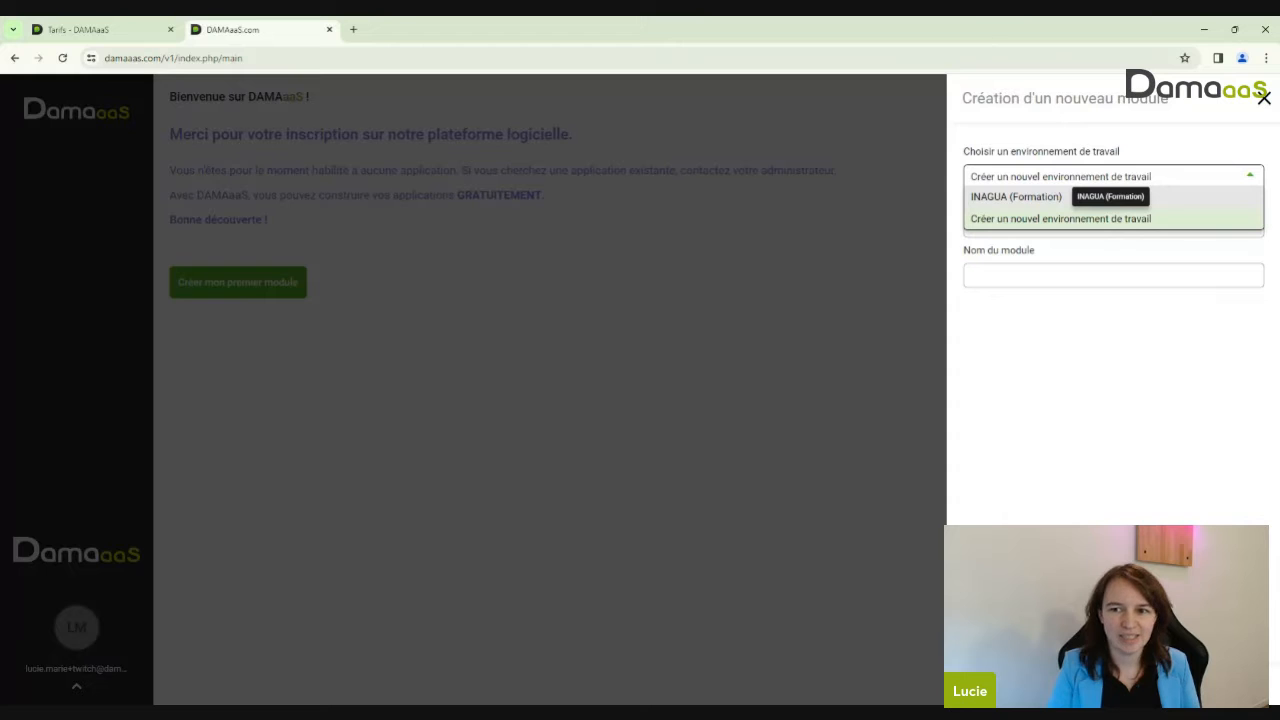
click(1045, 198)
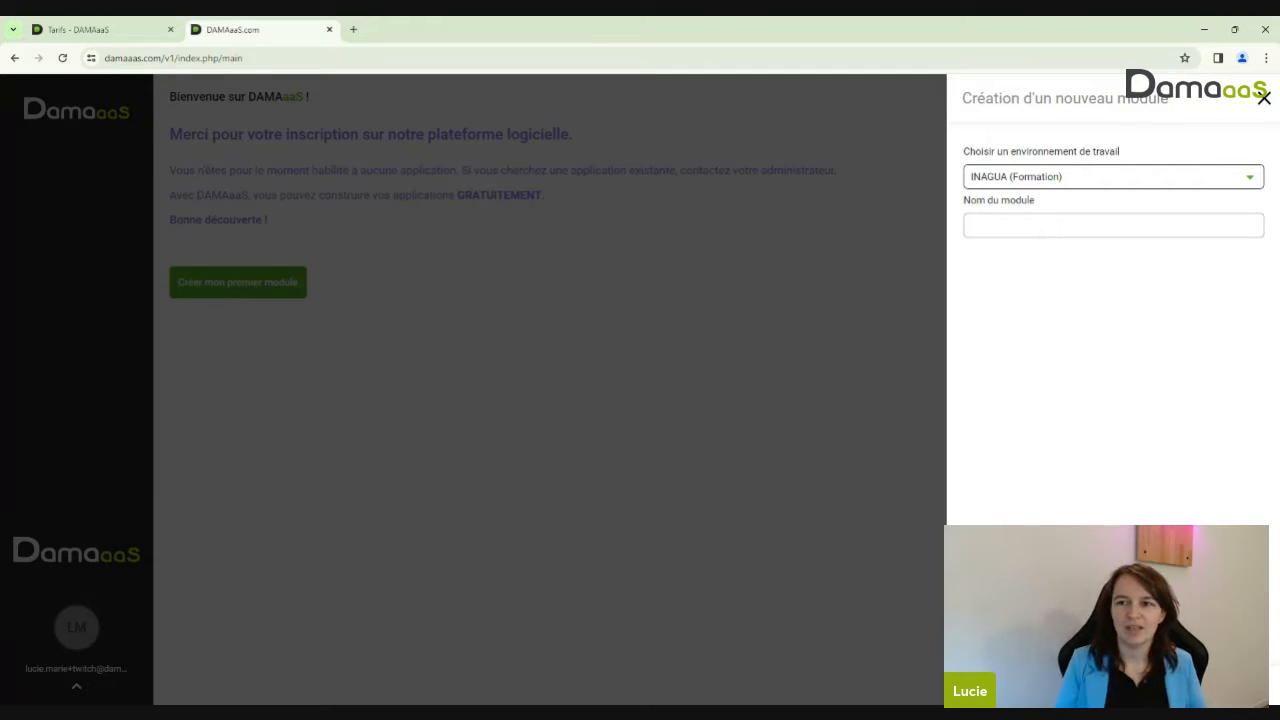
click(1136, 200)
Name the new environment with the user's first name and create a module called 'Tickets'
click(1137, 214)
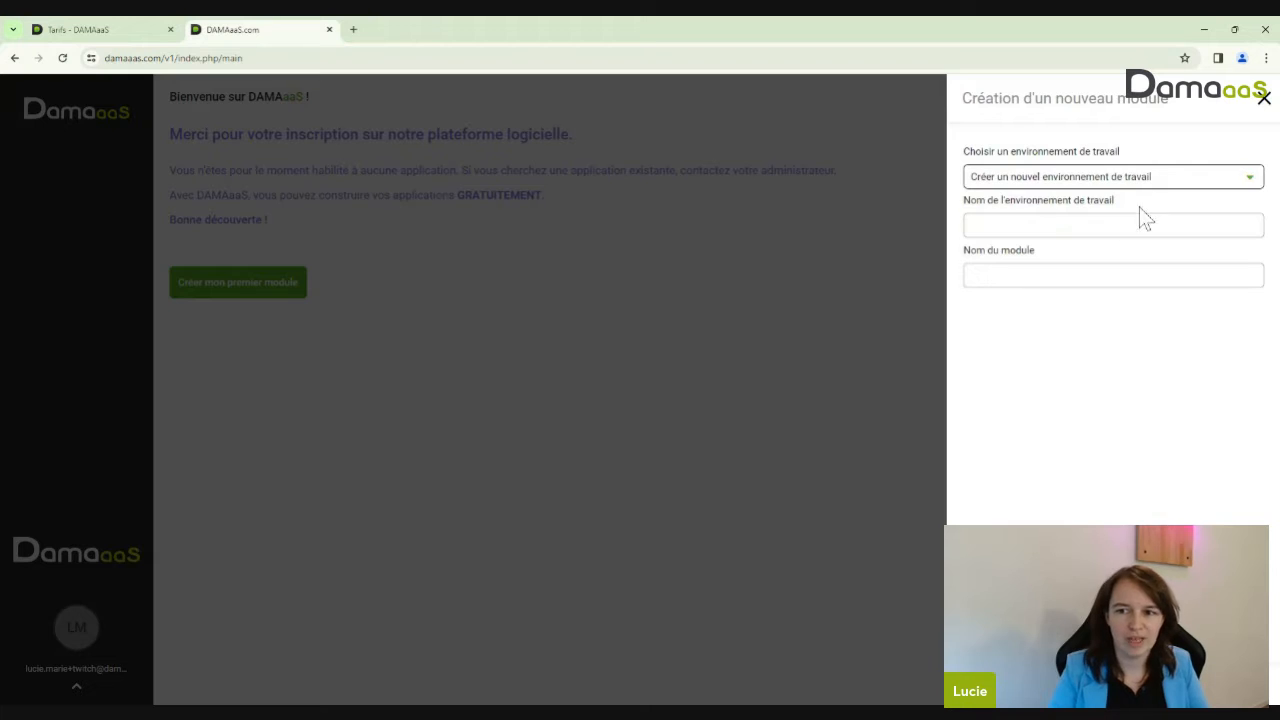
key(Tab)
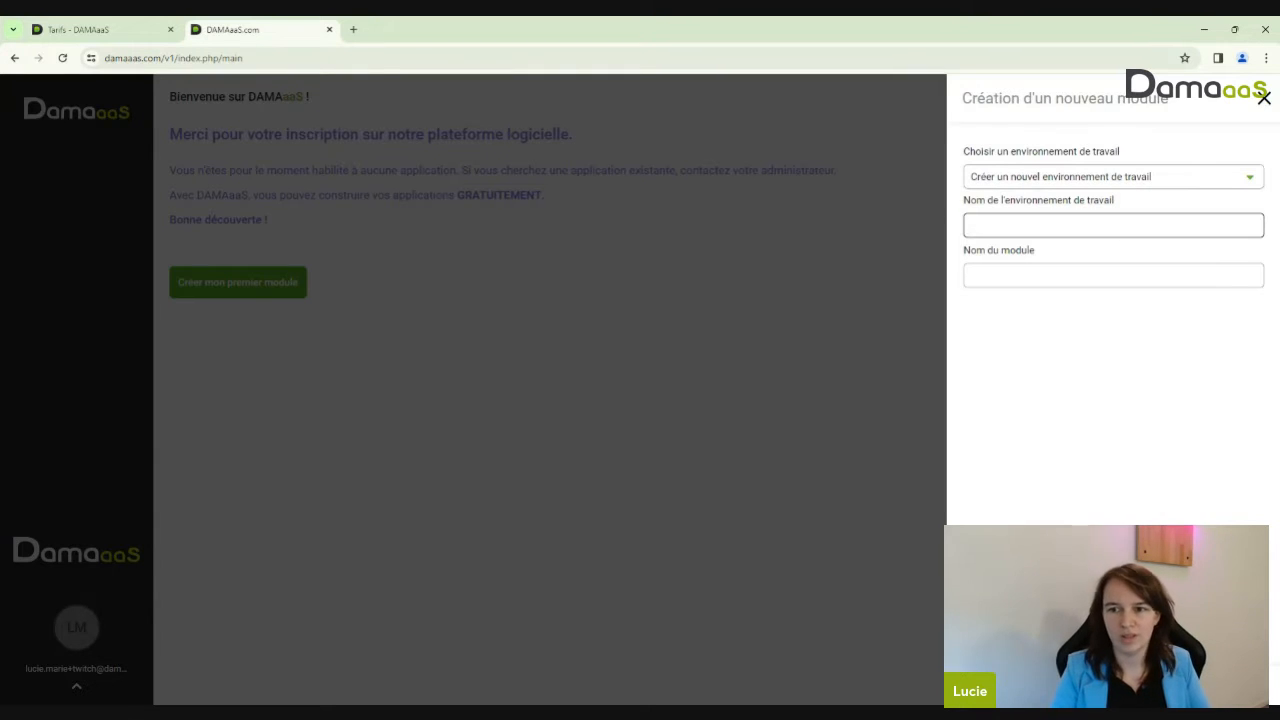
text(Lucie)
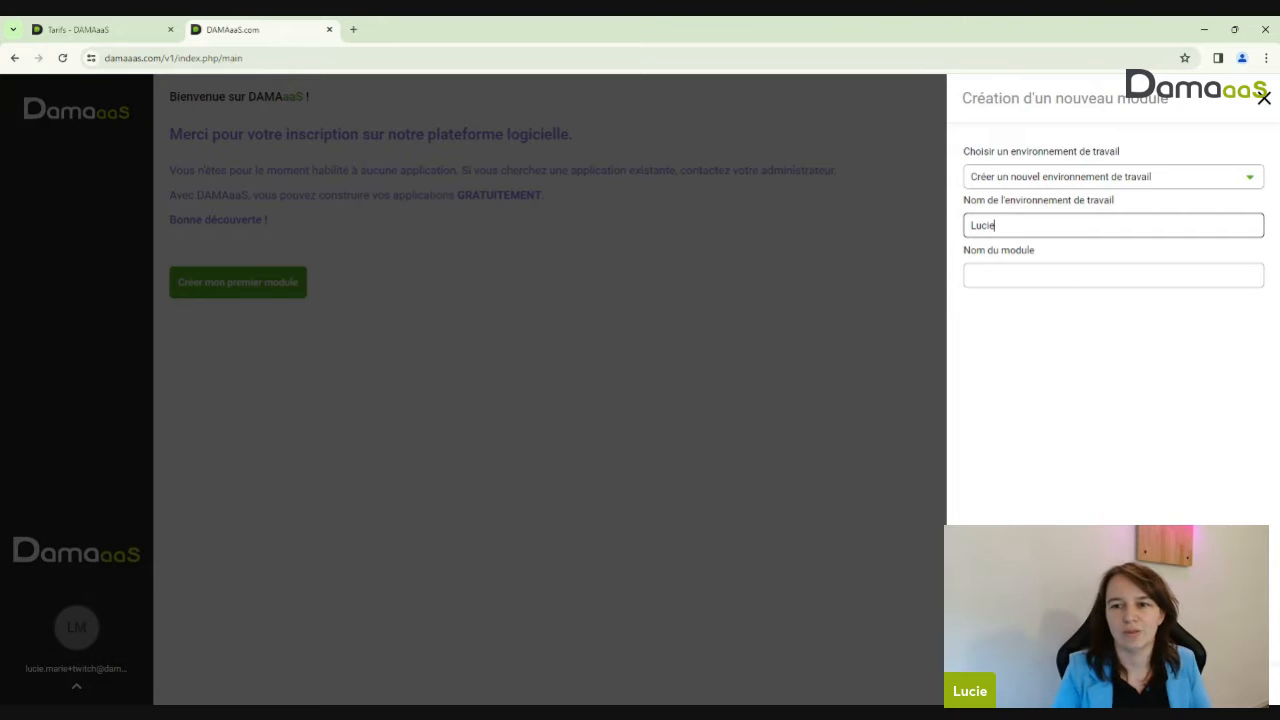
key(Tab)
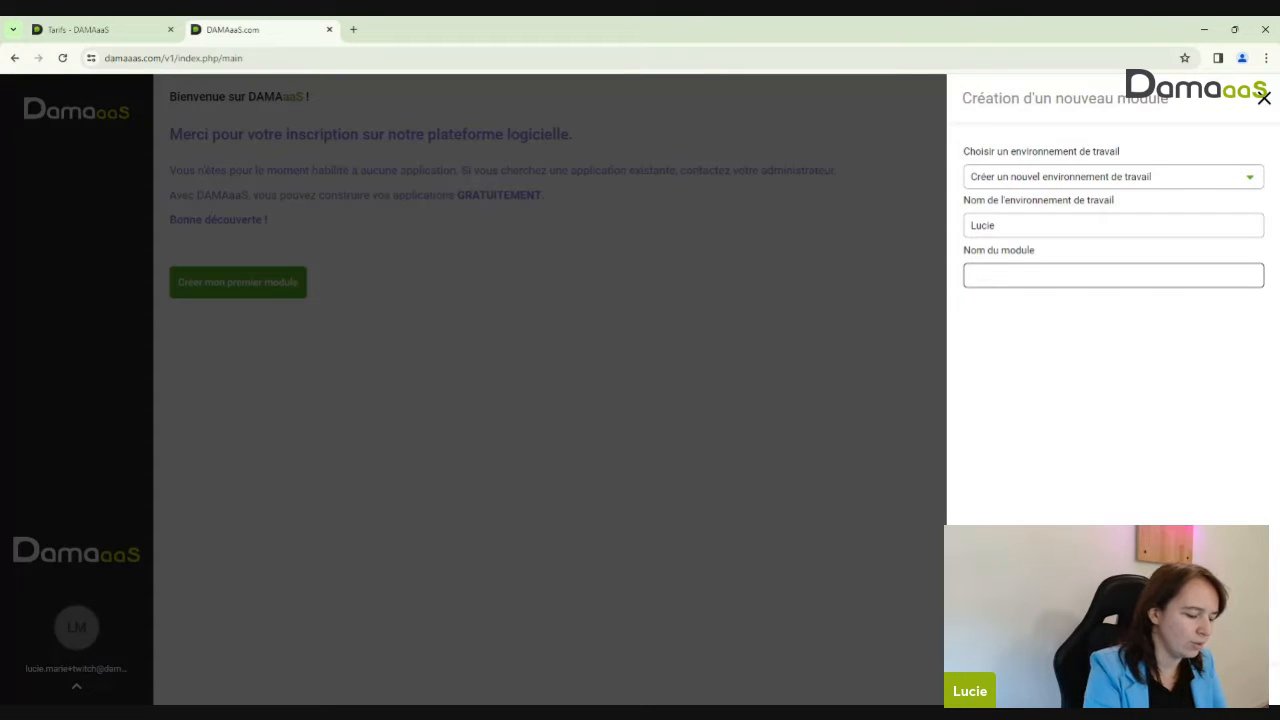
text(Tickets)
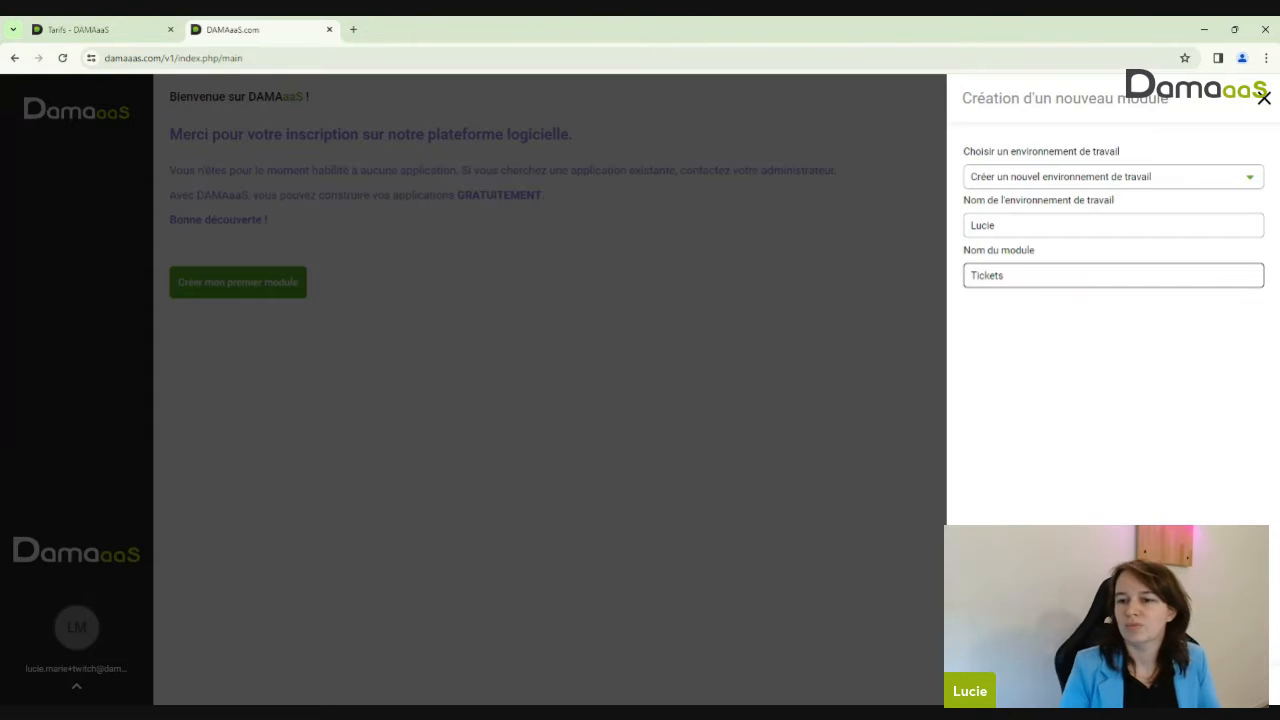
key(Return)
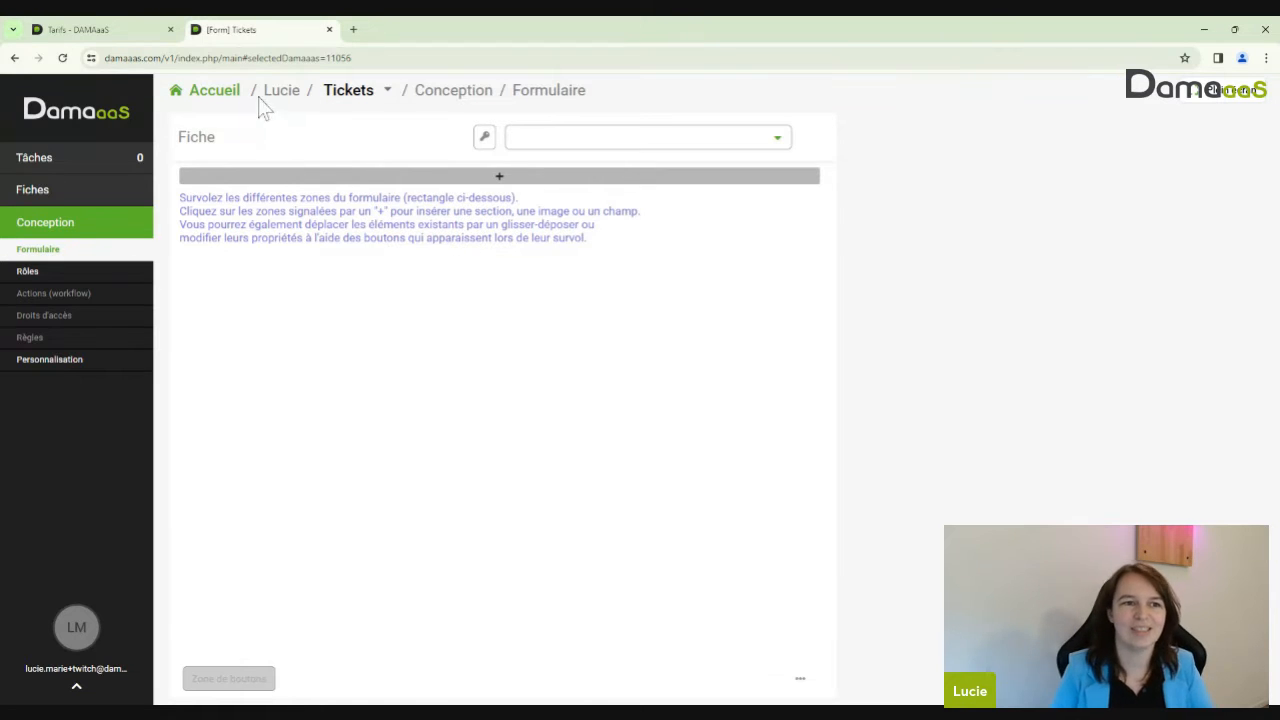
Go to Accueil, look through the environment selector and Personnalisation, then return home
click(218, 96)
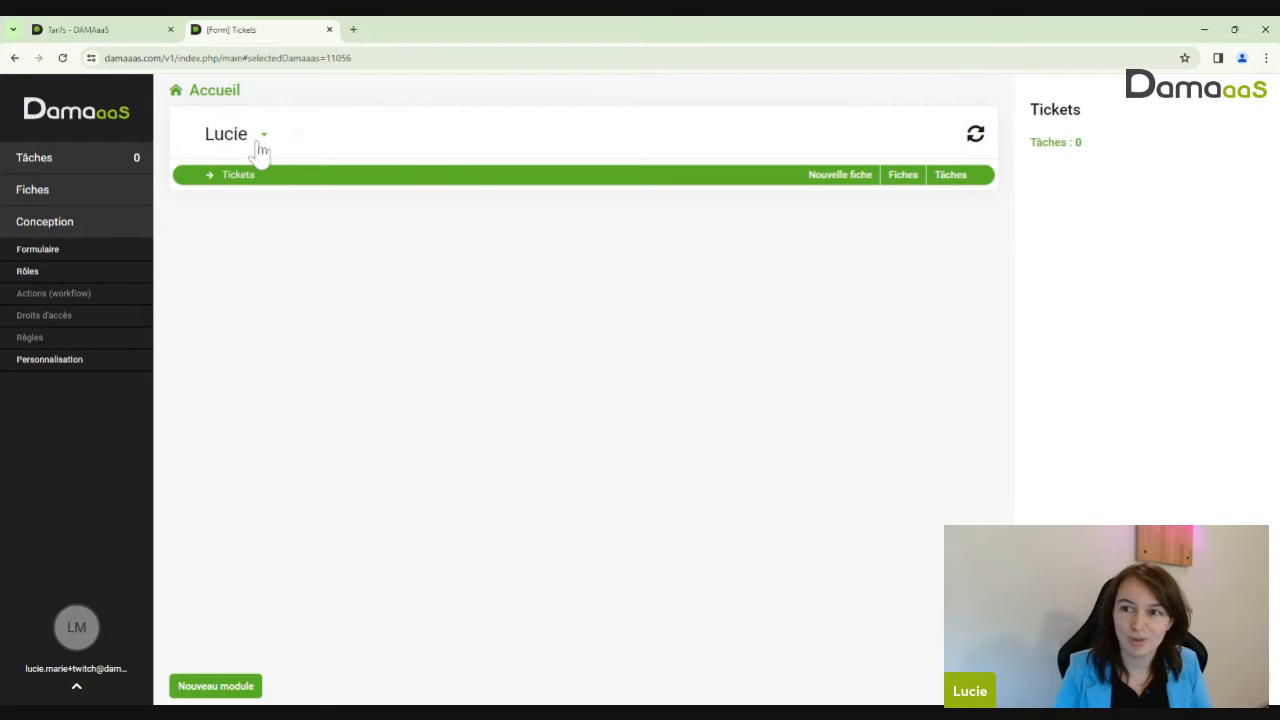
click(259, 146)
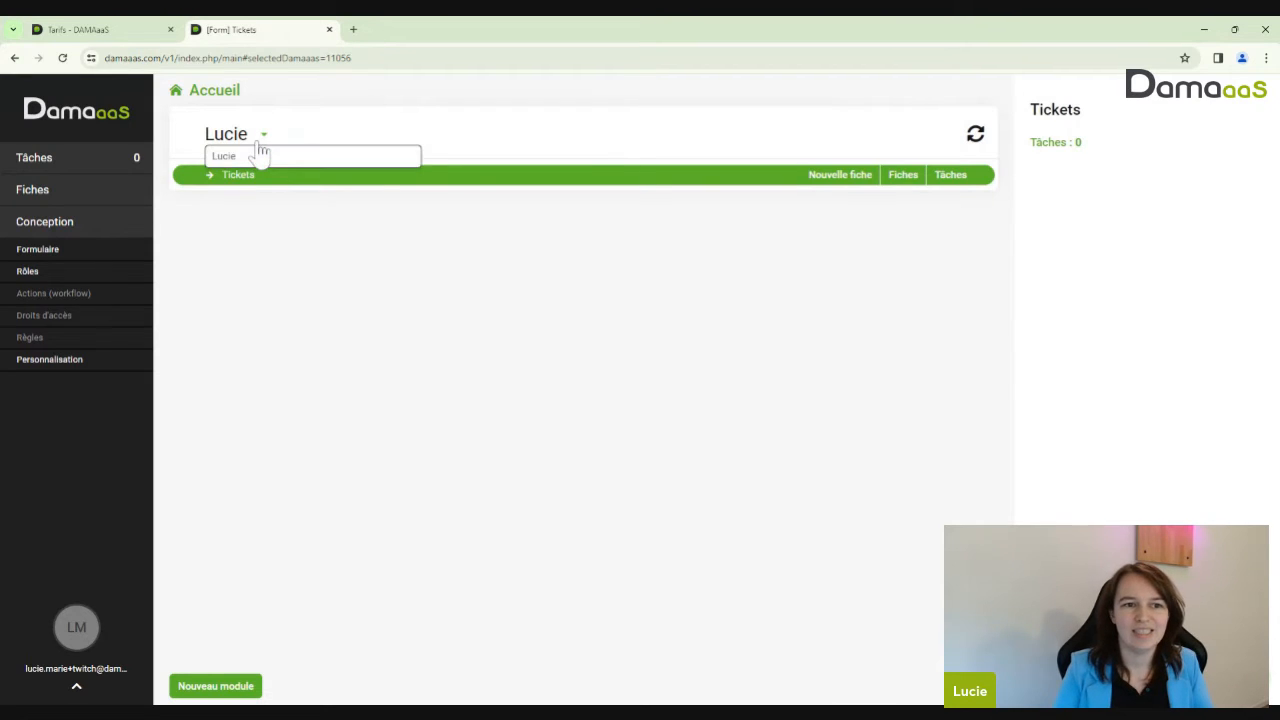
click(243, 144)
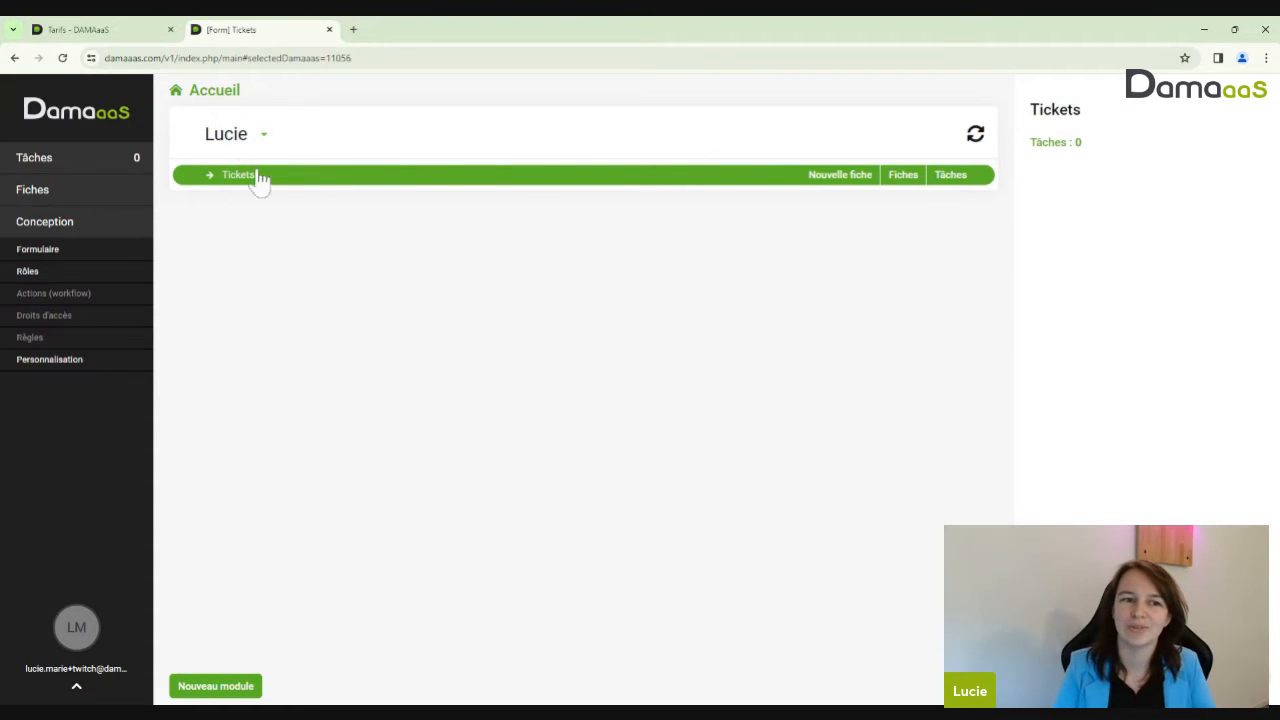
click(243, 144)
click(243, 144)
click(243, 146)
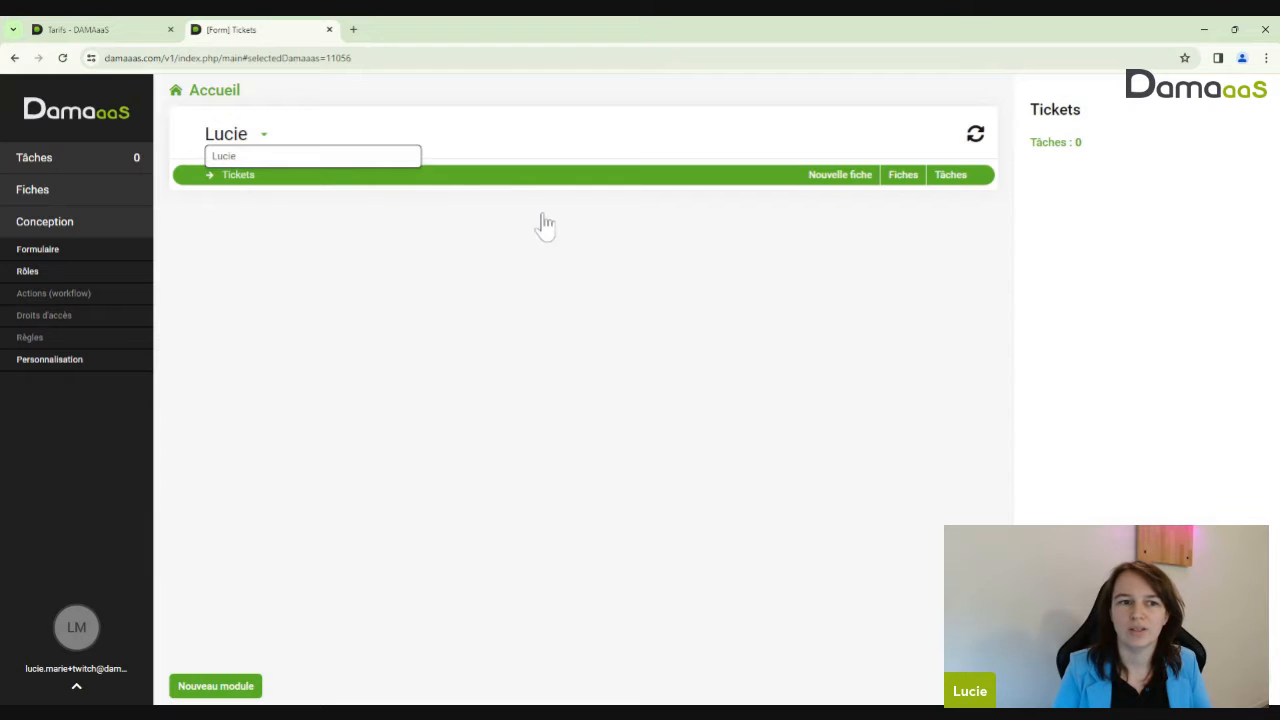
click(245, 136)
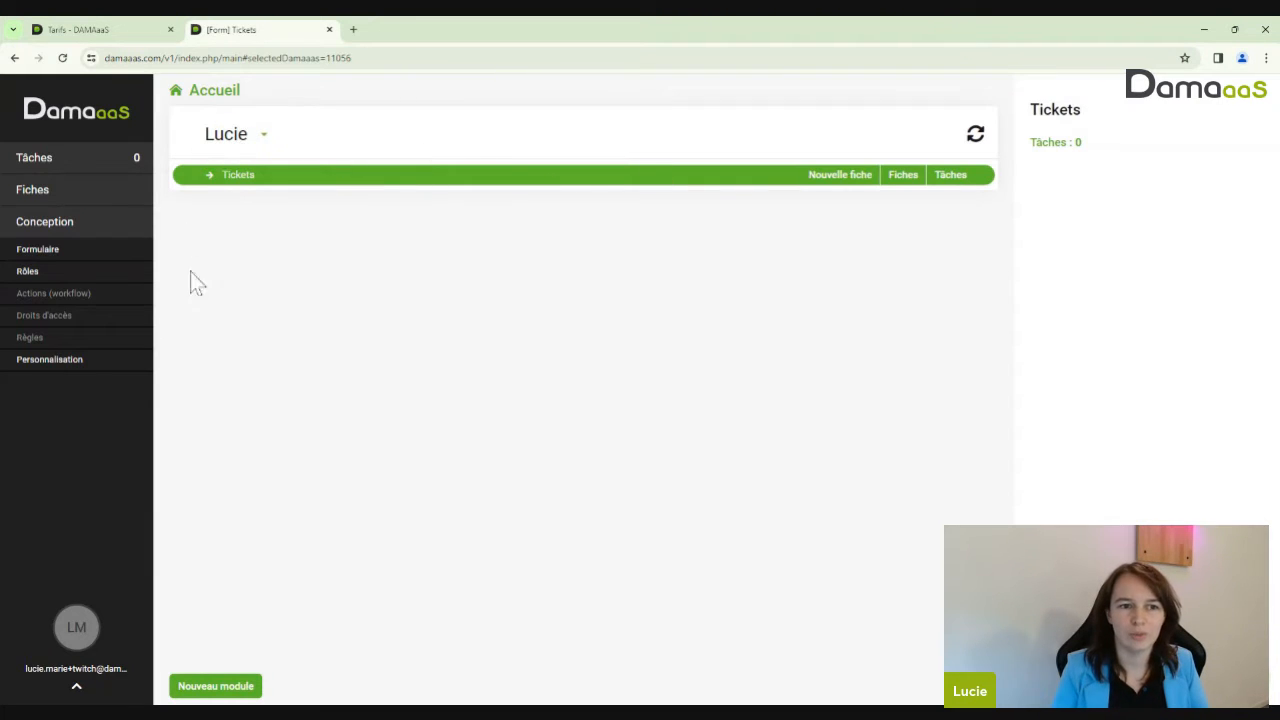
click(55, 360)
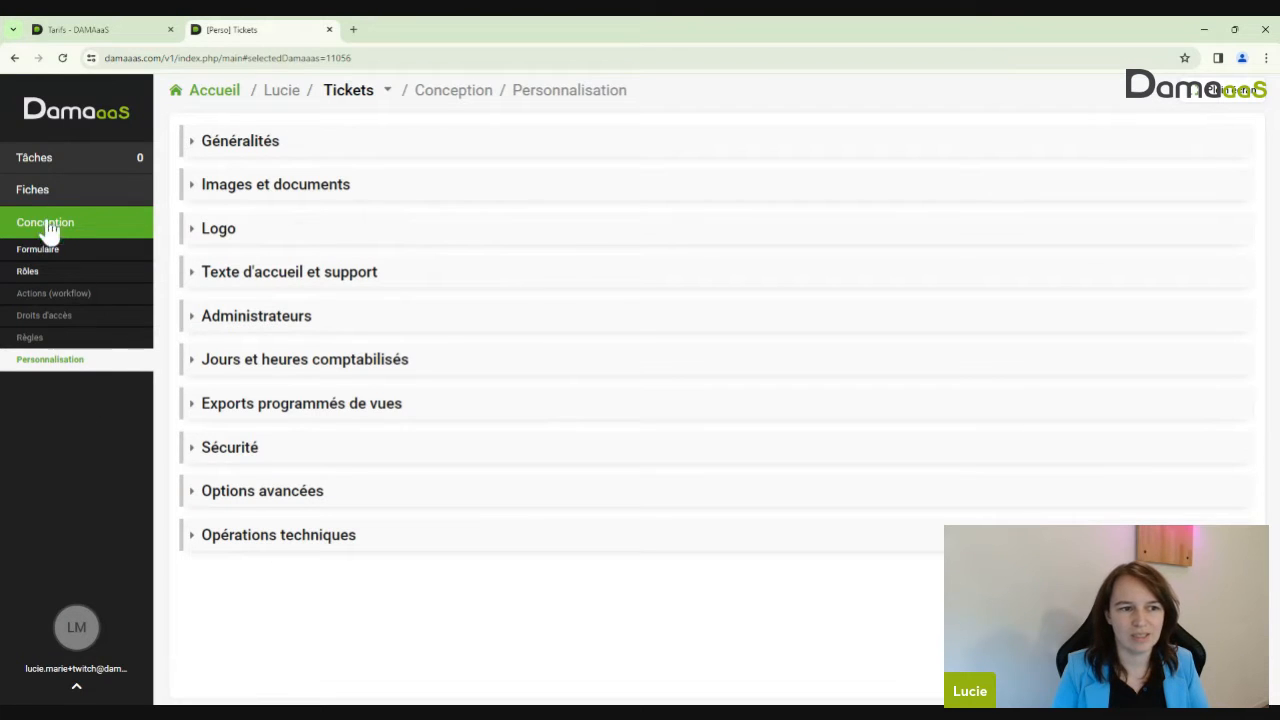
click(208, 96)
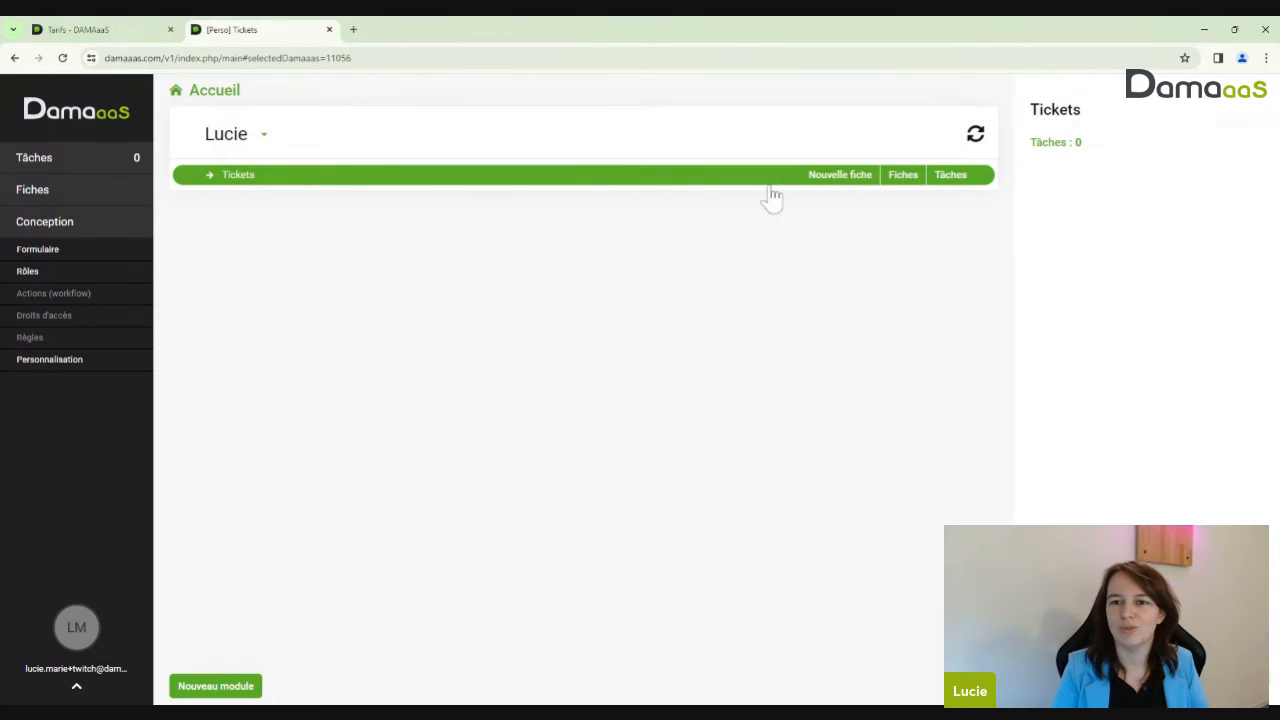
In Personnalisation › Généralités, assign Tickets to the Formation DAMAaaS environment and save
click(44, 366)
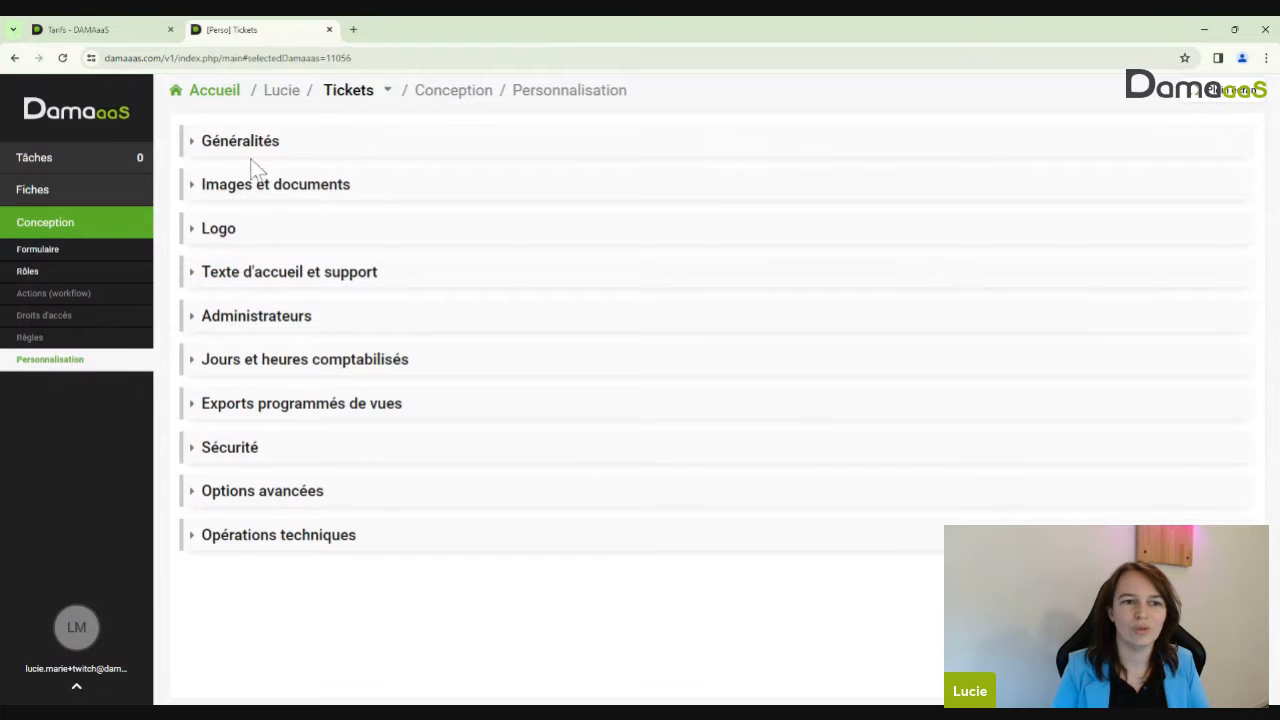
click(265, 152)
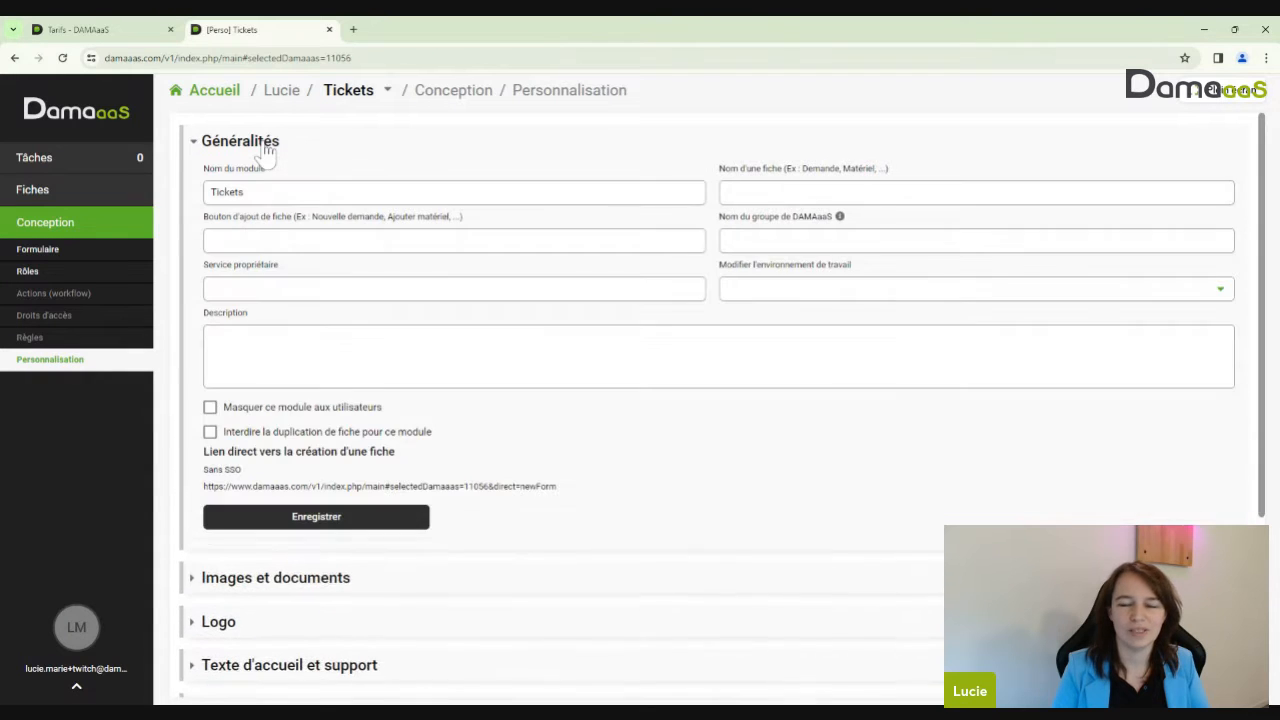
click(1045, 295)
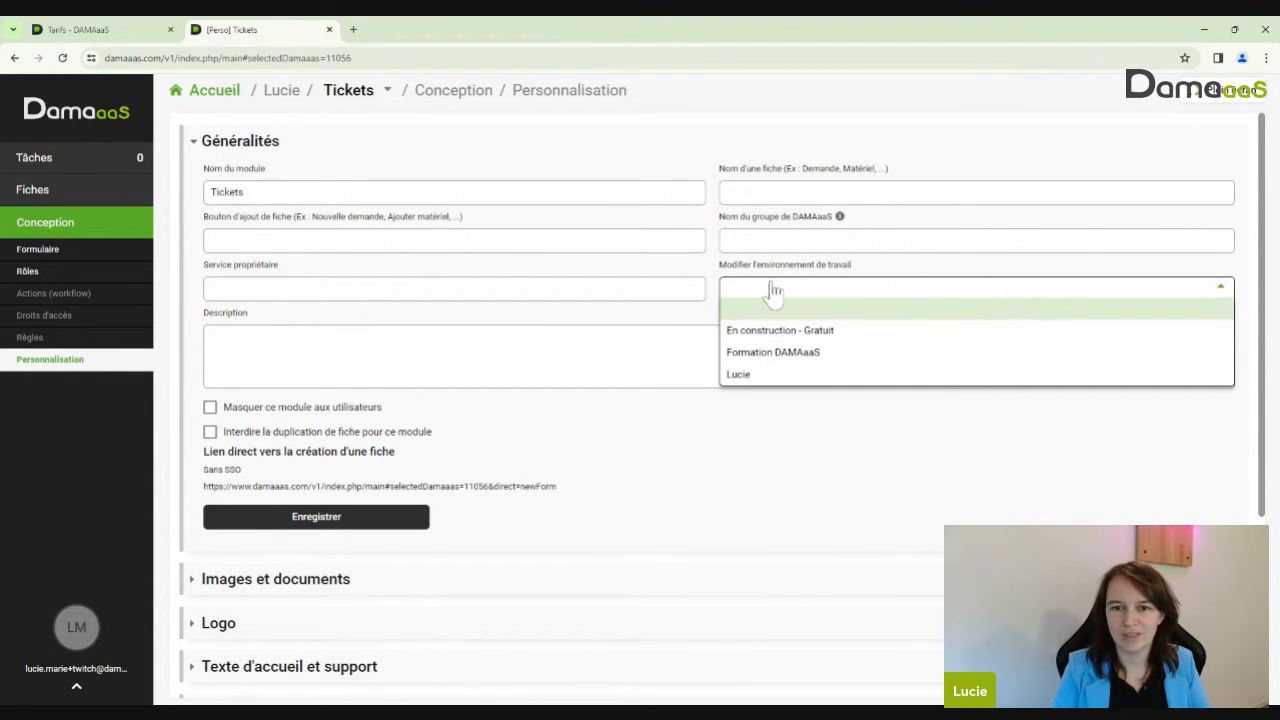
click(785, 353)
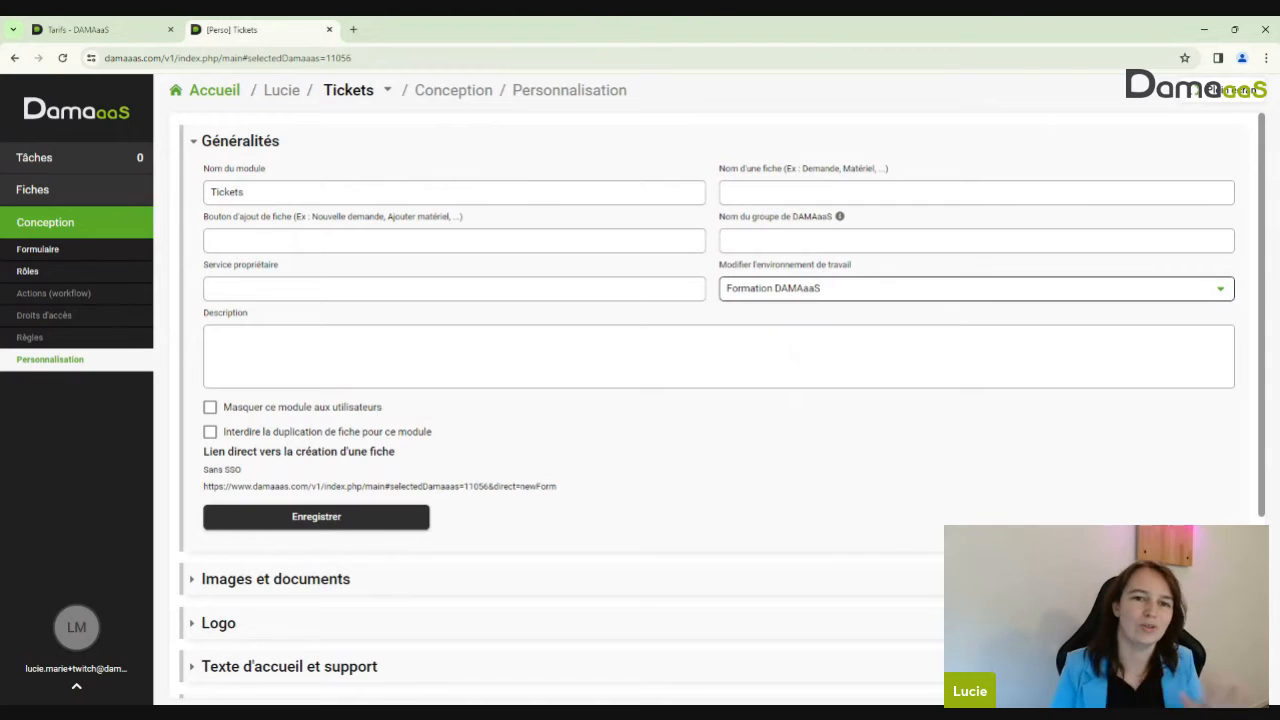
click(320, 518)
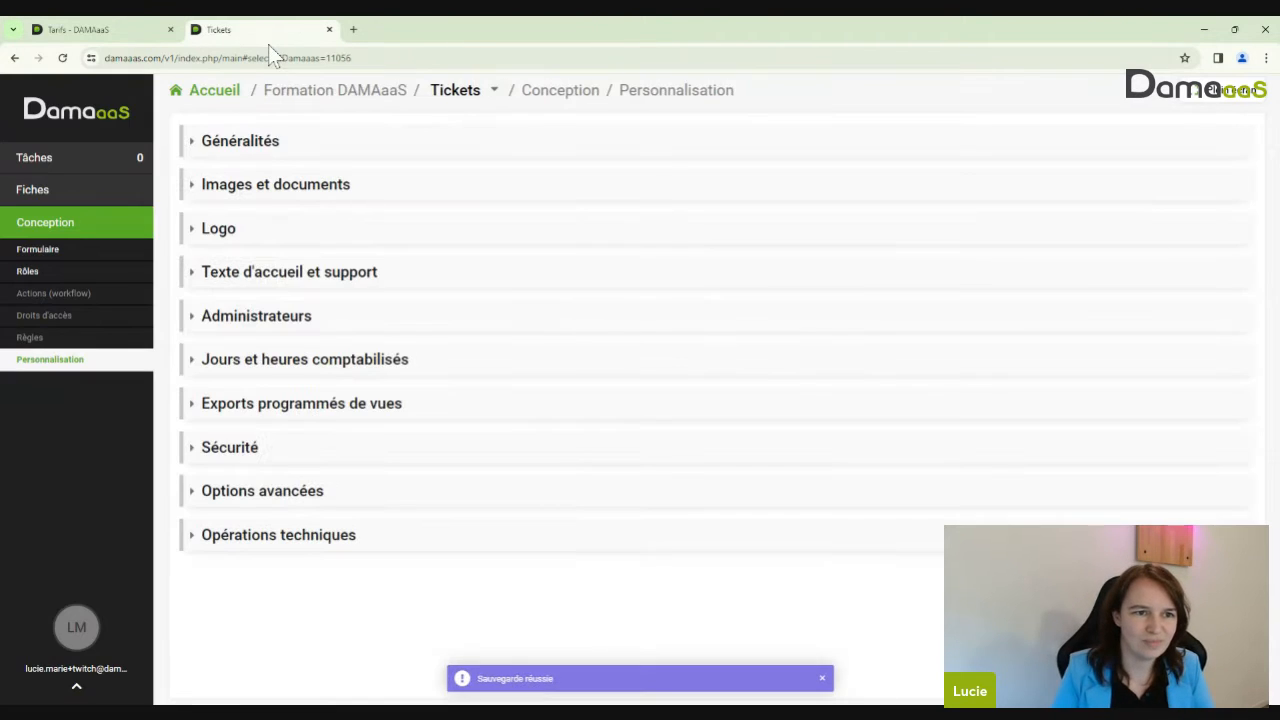
Return to the Accueil home page and check the available workspaces
click(215, 92)
click(250, 132)
click(251, 134)
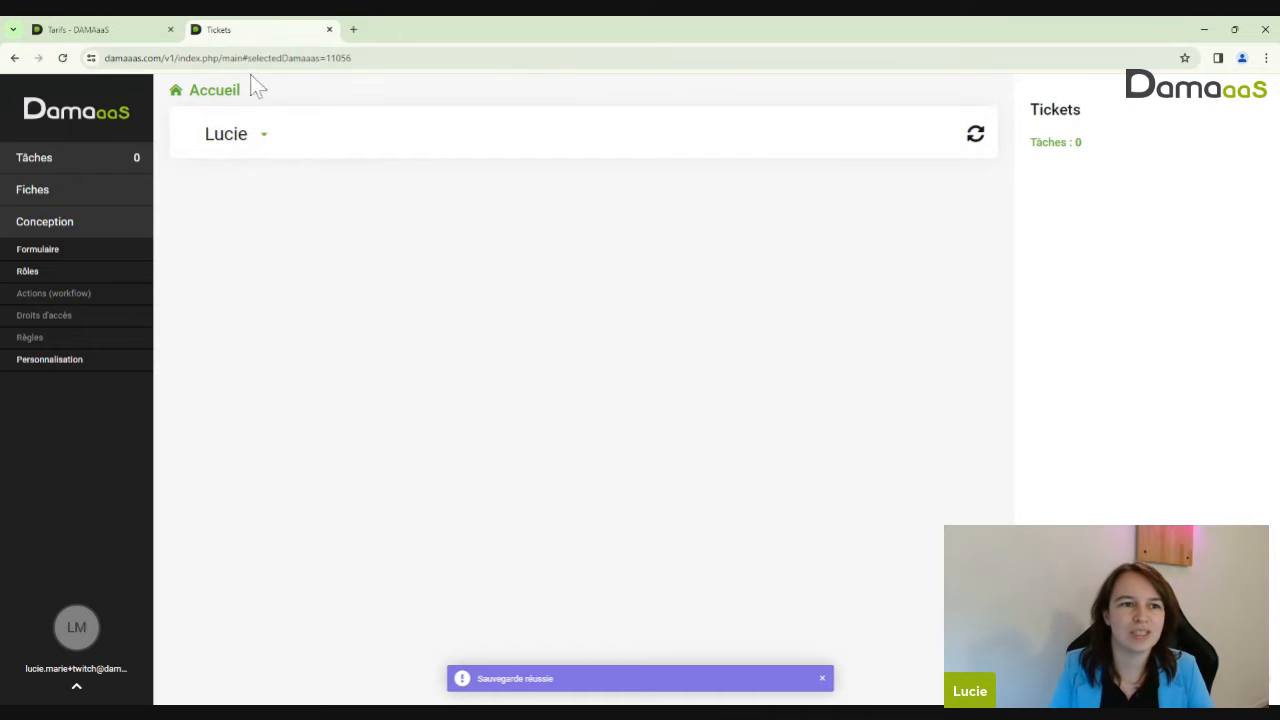
Reload the Accueil workspace panel to show Tickets under Formation DAMAaaS
click(62, 57)
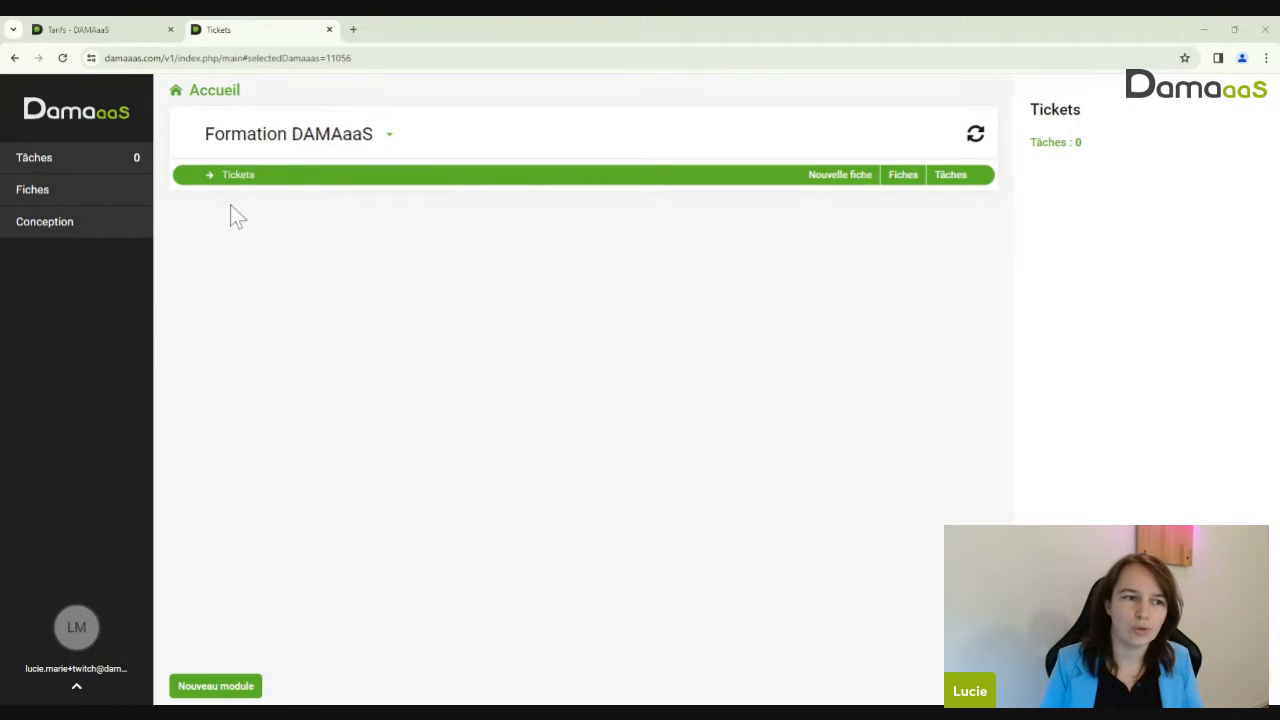
From the sidebar user panel, create a new module named 'Collaborateurs'
click(78, 687)
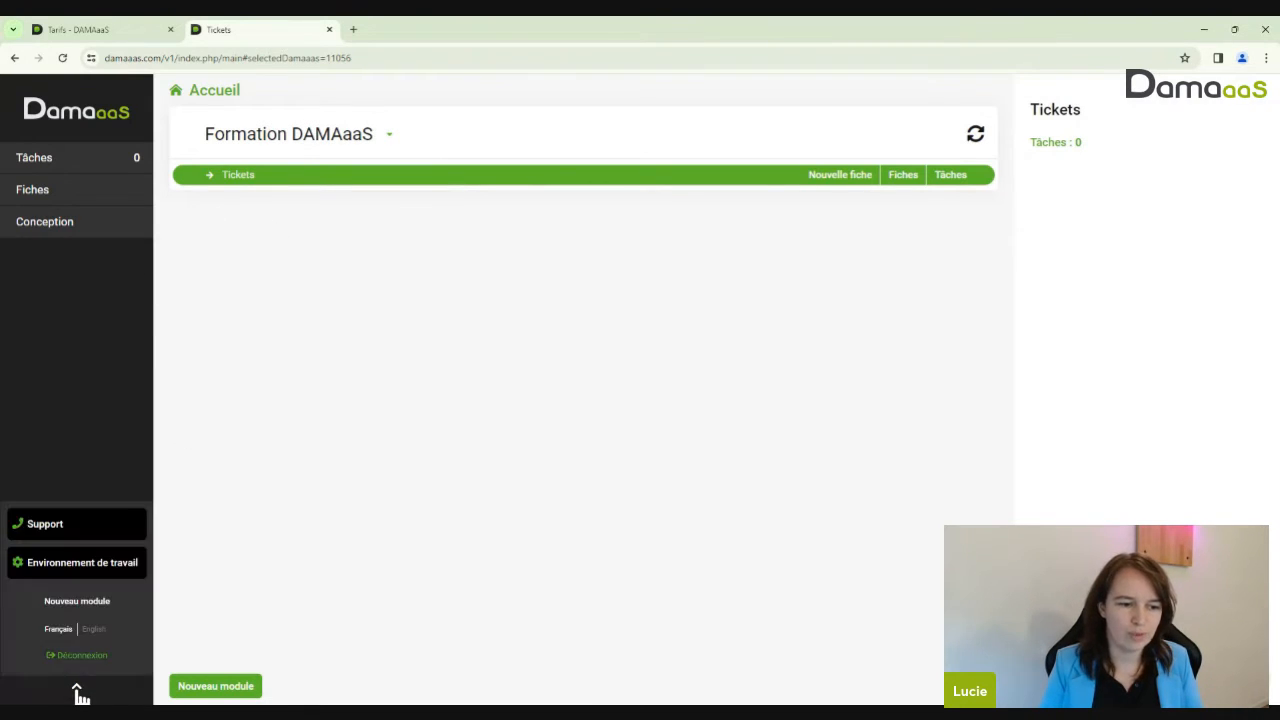
click(93, 605)
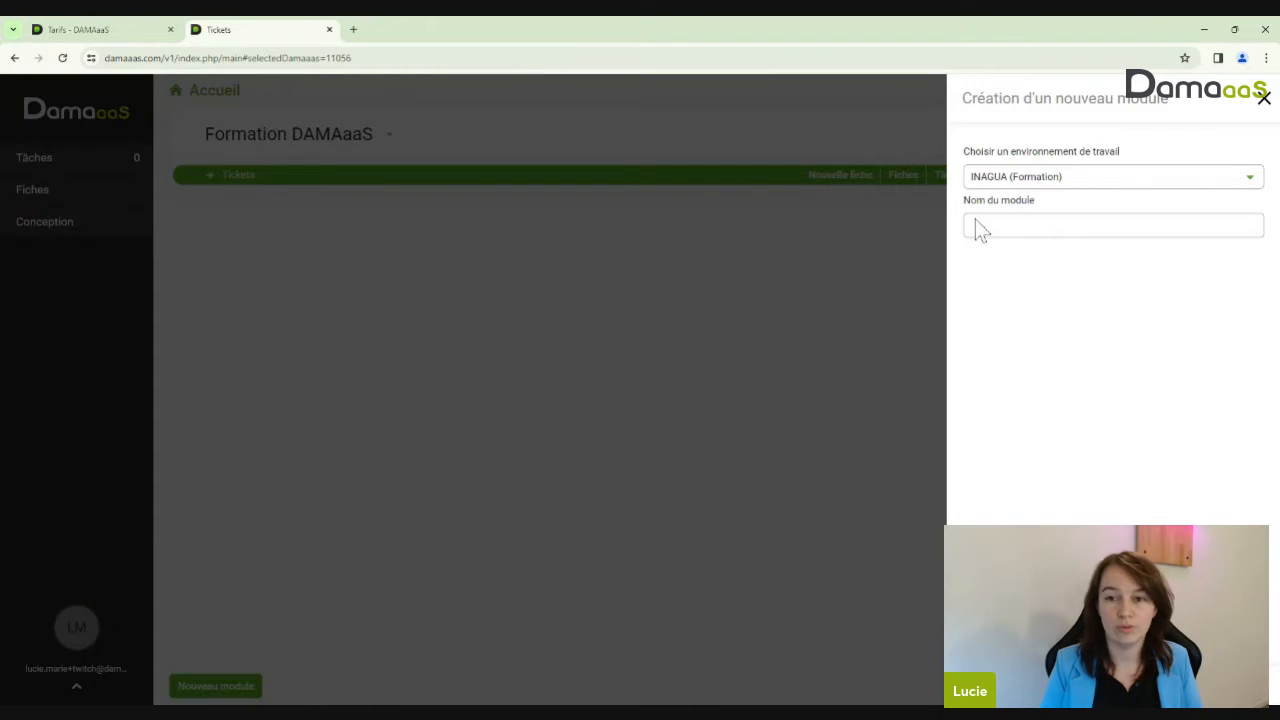
click(1058, 225)
text(C)
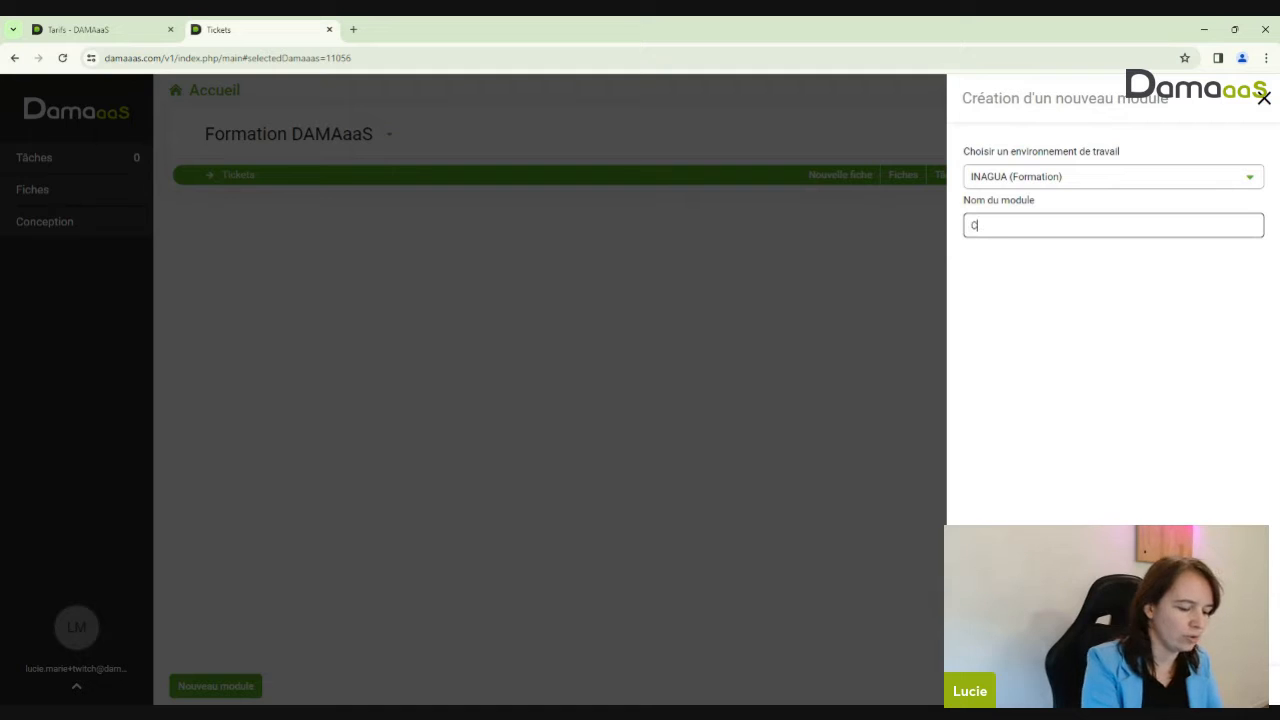
text(ollaborateurs)
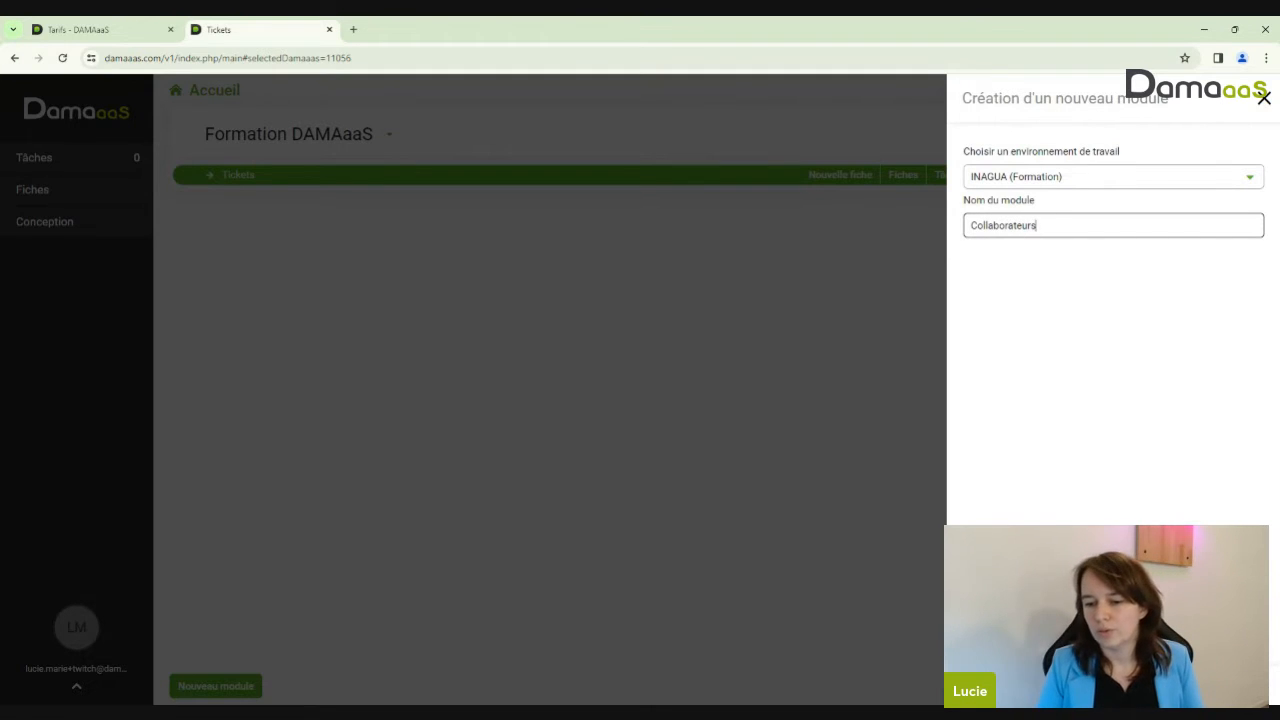
key(Return)
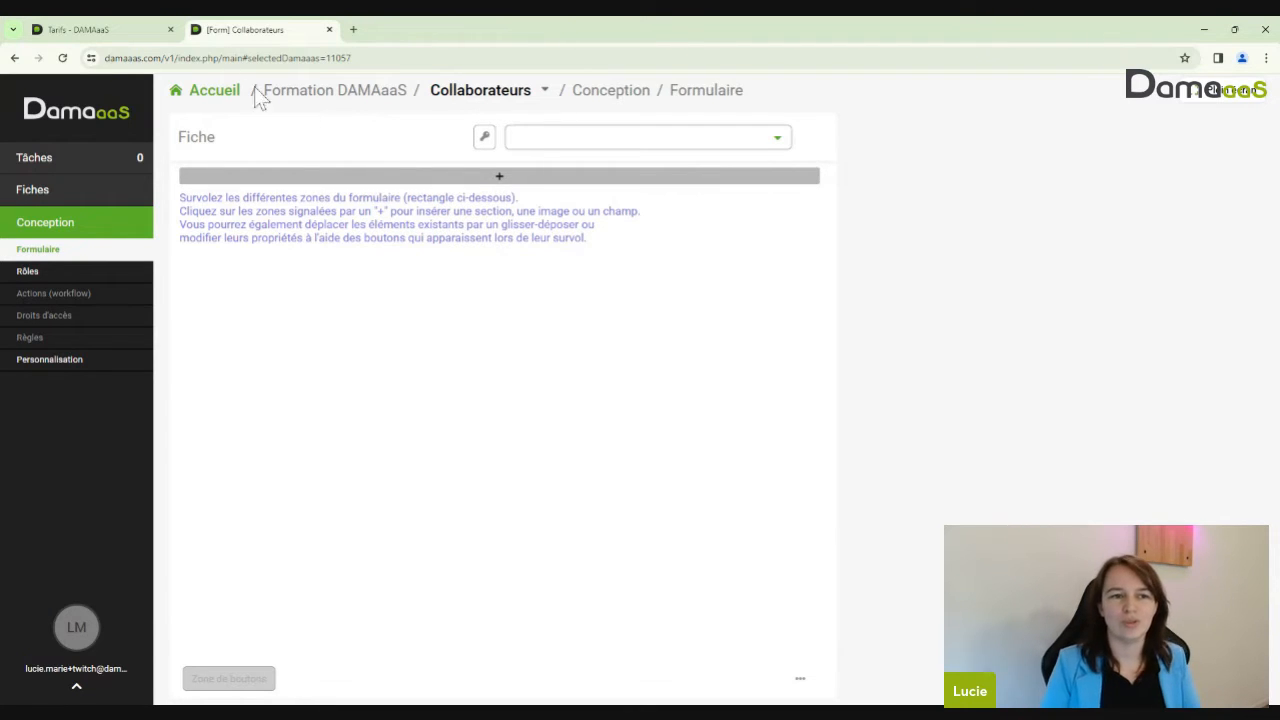
Back on Accueil, select the Collaborateurs module and expand Conception in the sidebar
click(228, 91)
click(242, 210)
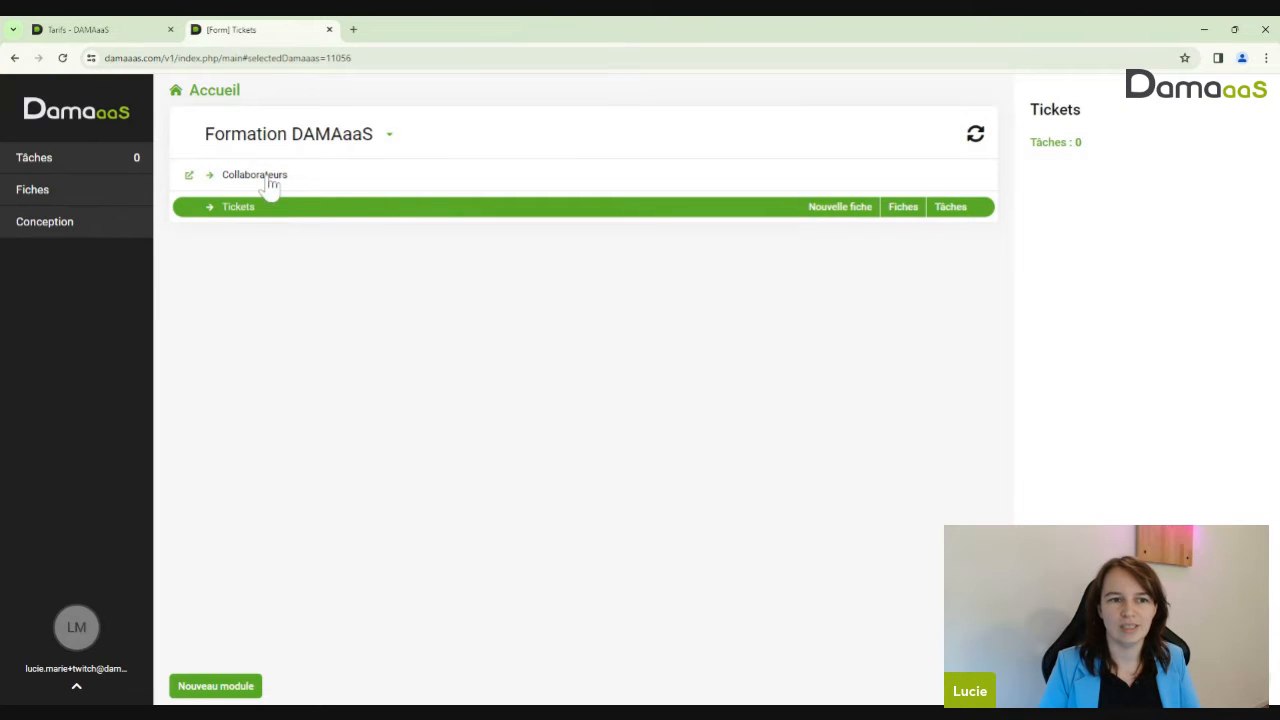
click(270, 178)
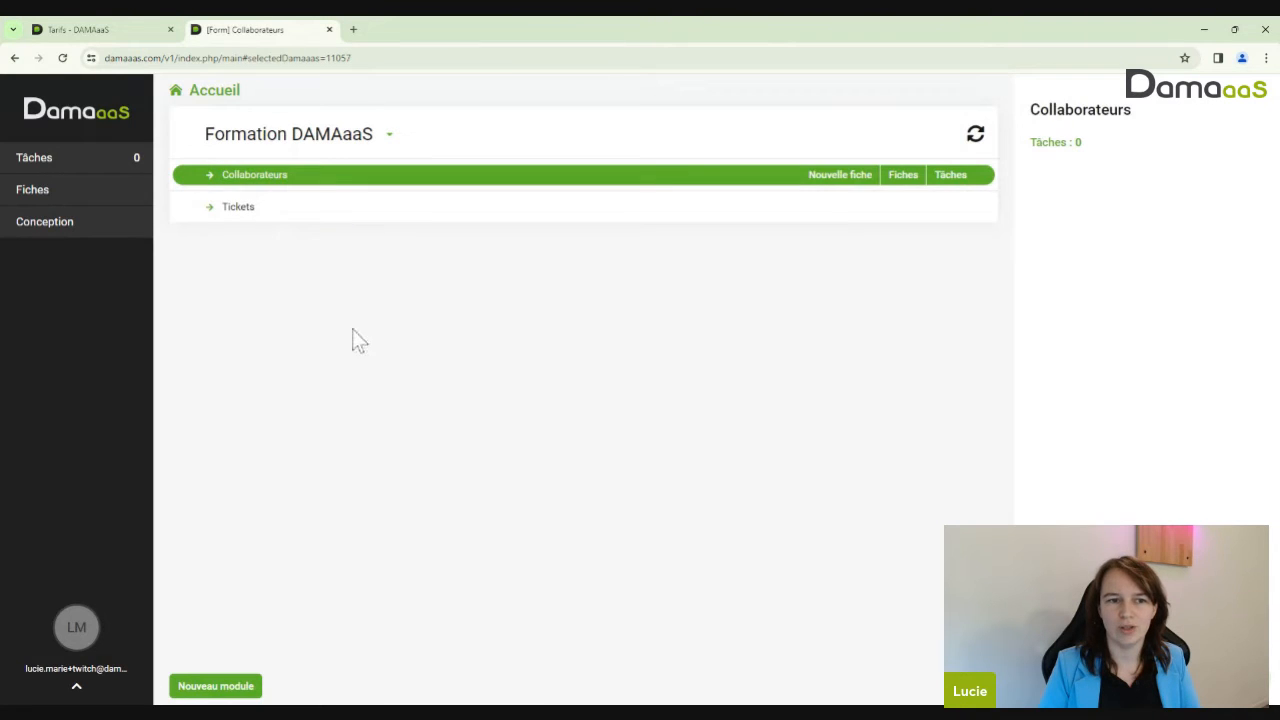
click(256, 212)
click(290, 178)
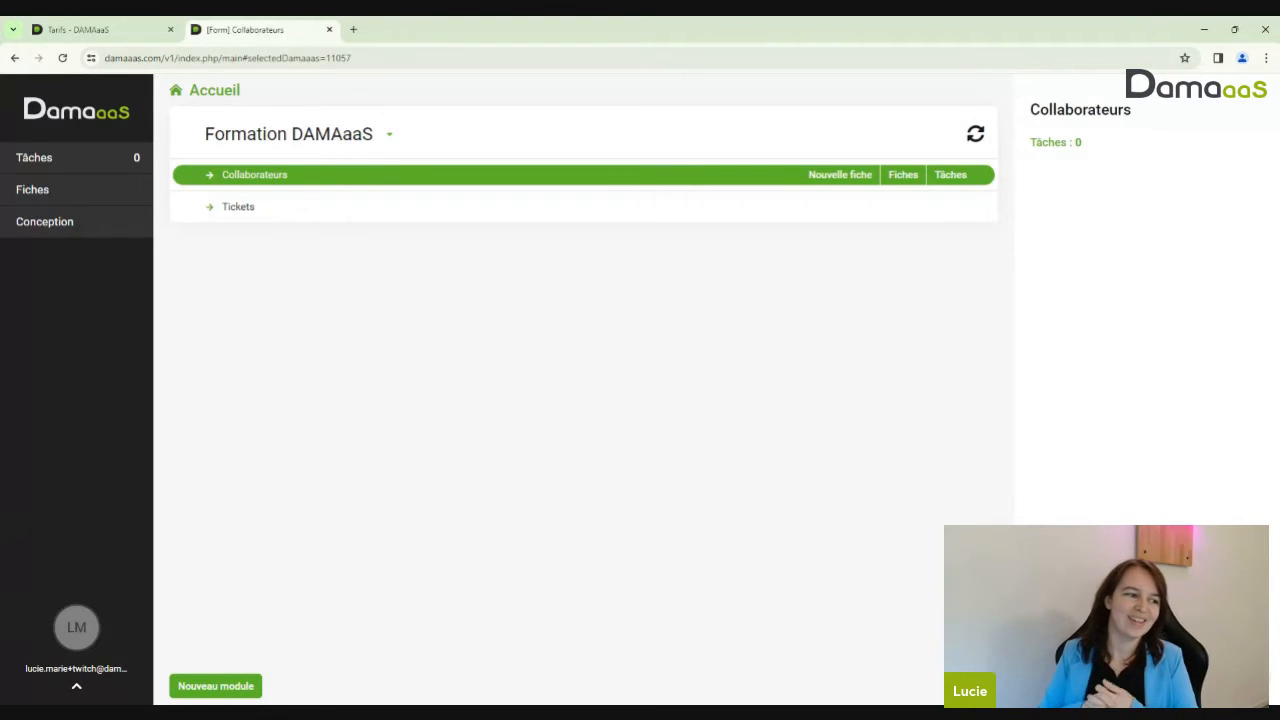
click(72, 236)
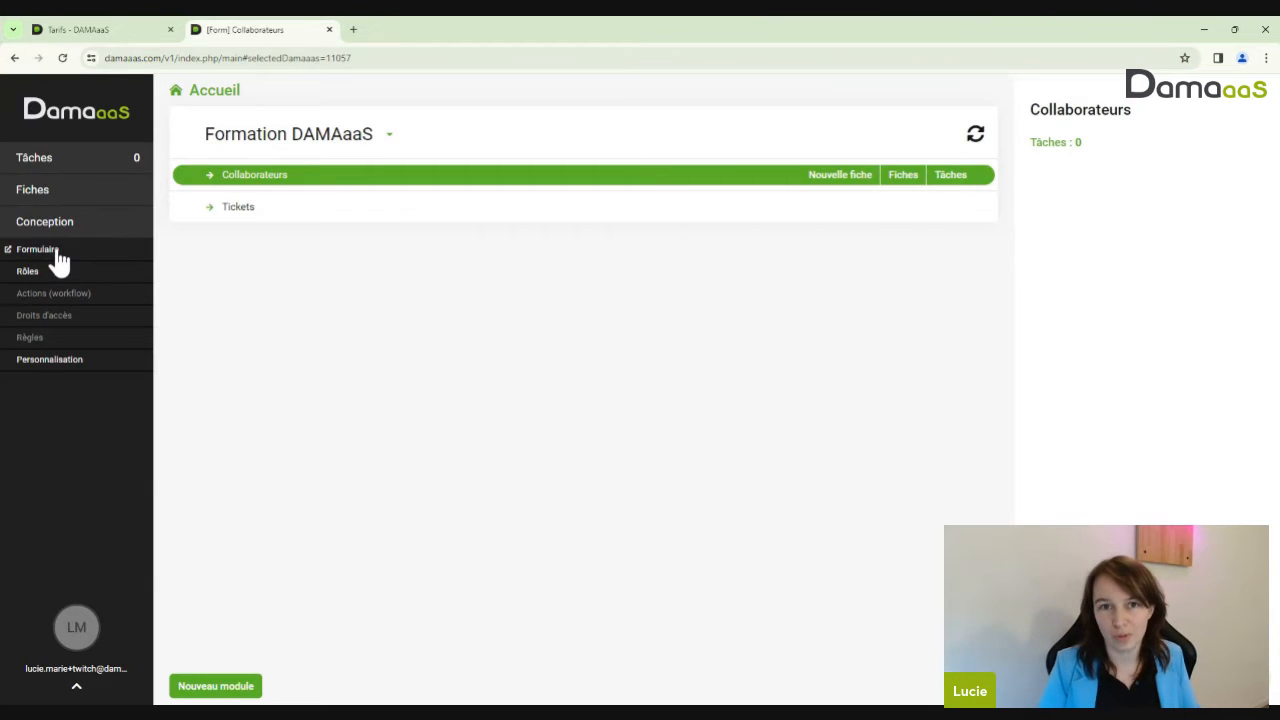
Open Conception › Formulaire for Collaborateurs, then the insertion menu at the top of the form
click(57, 255)
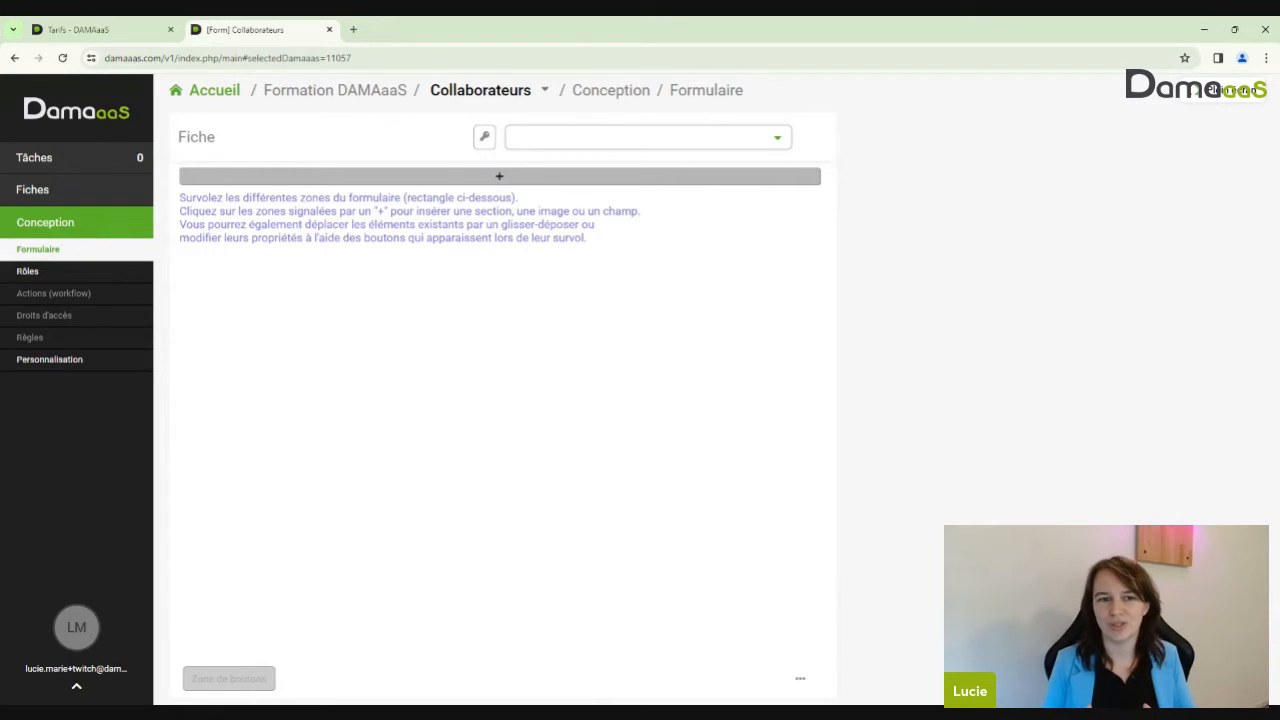
click(496, 177)
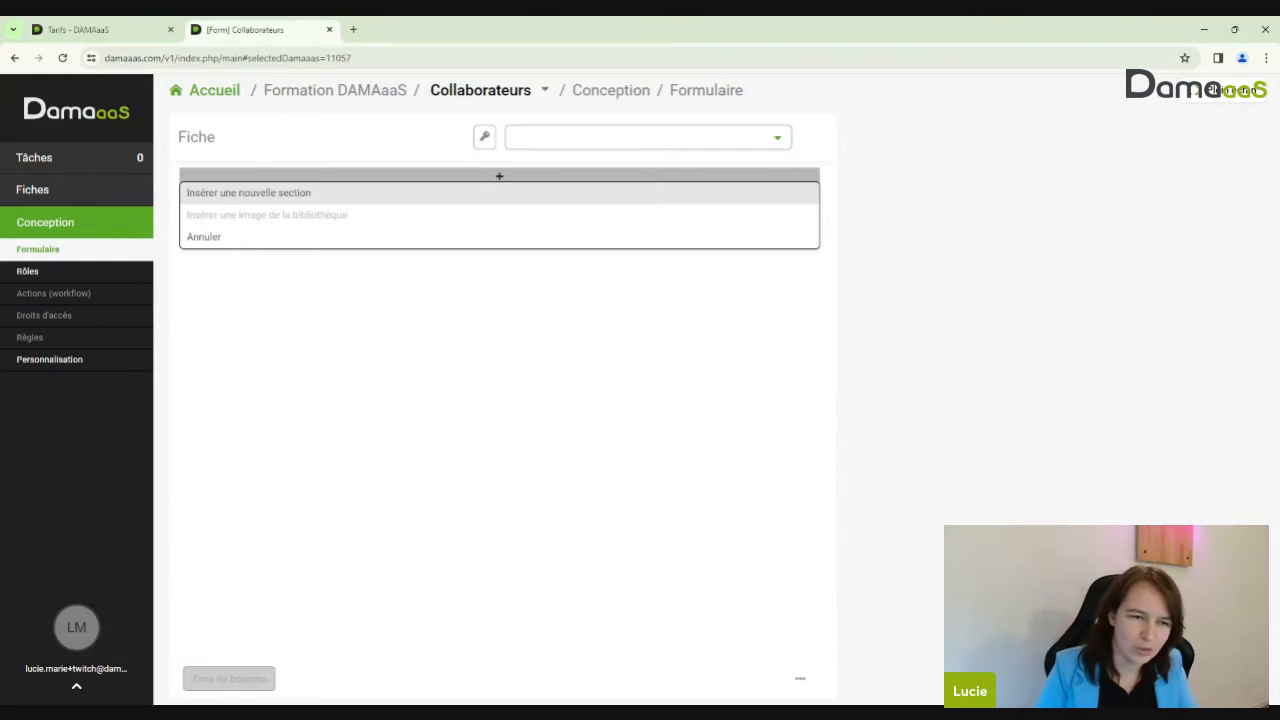
Insert a section named 'Le collaborateur' with Violet as its column colour
click(340, 193)
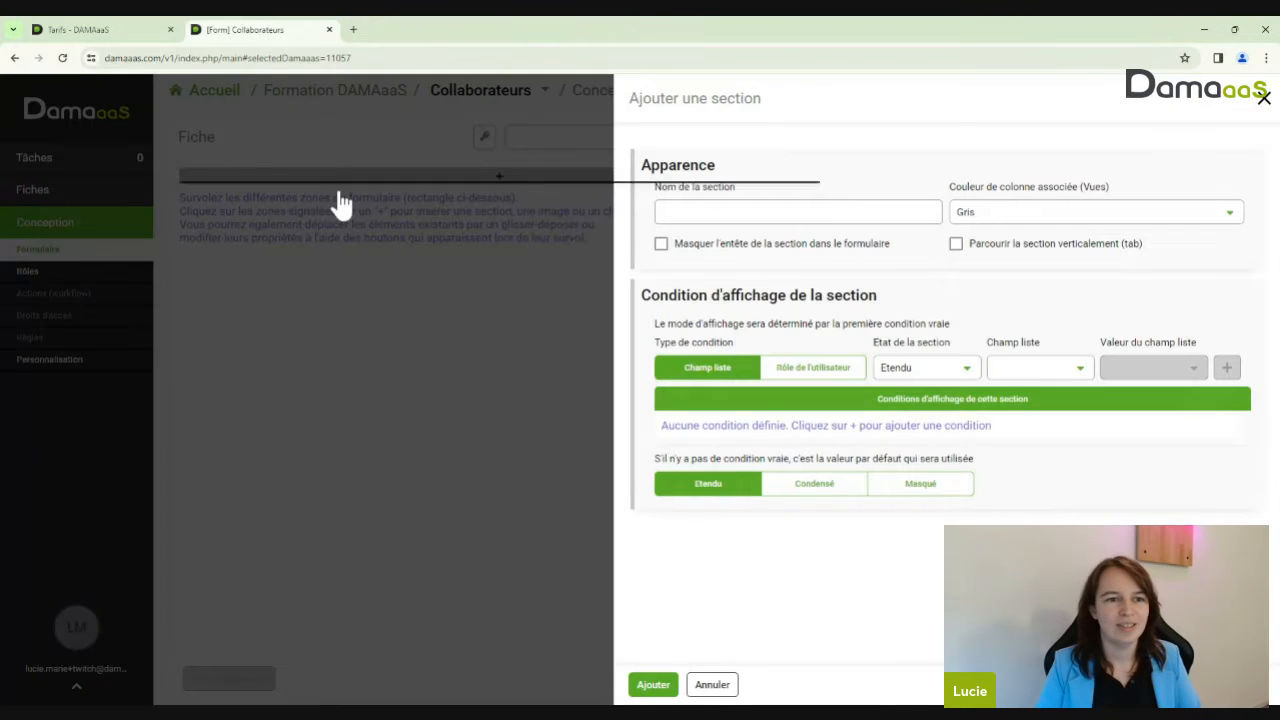
click(788, 205)
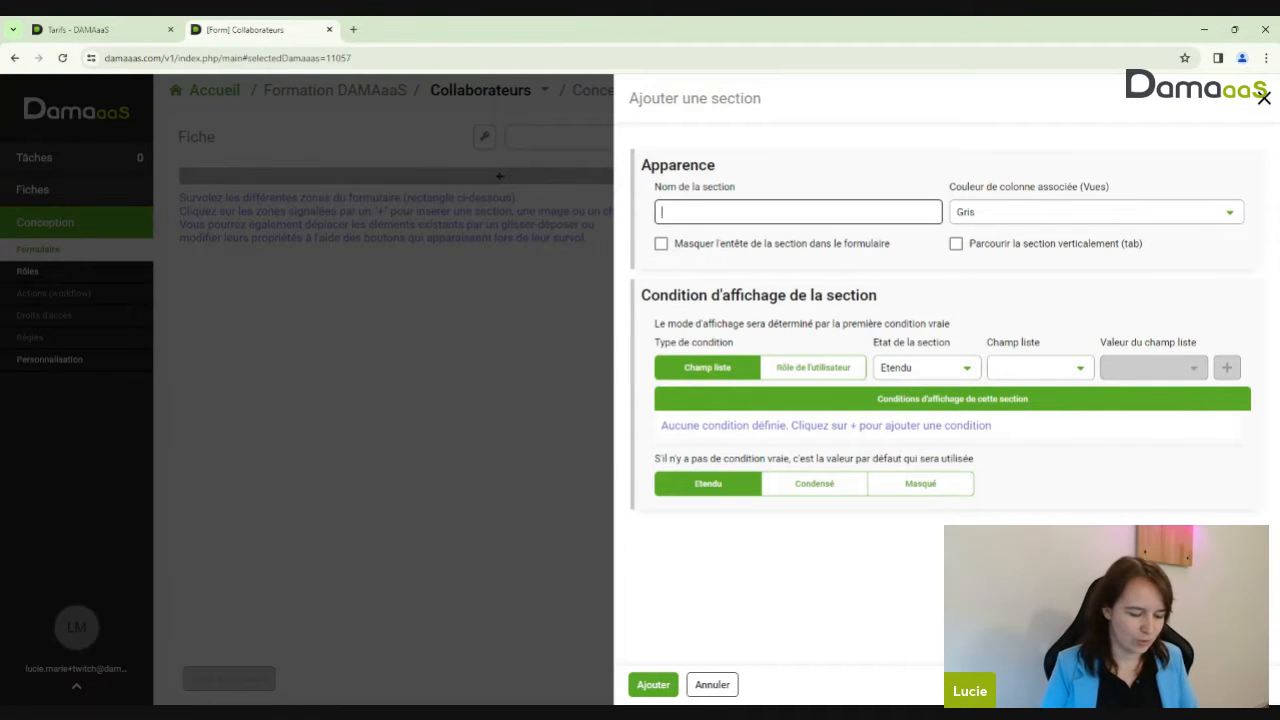
text(Le collabor)
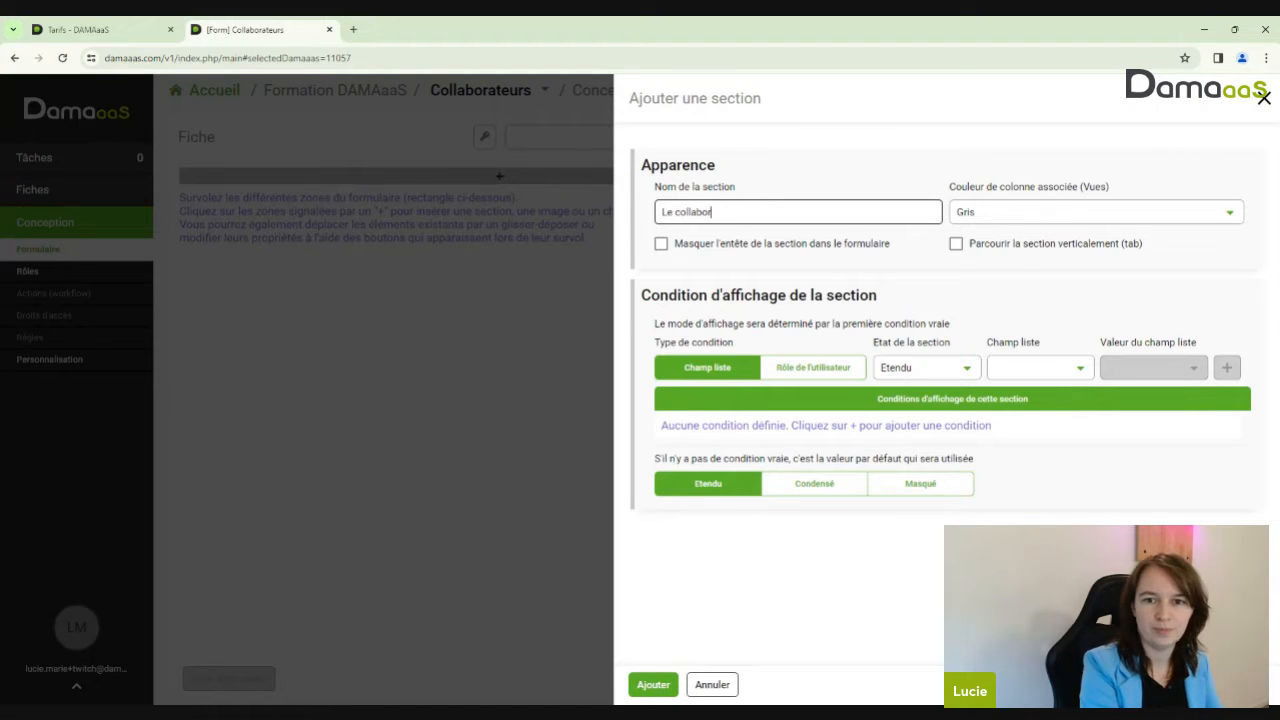
text(ateur)
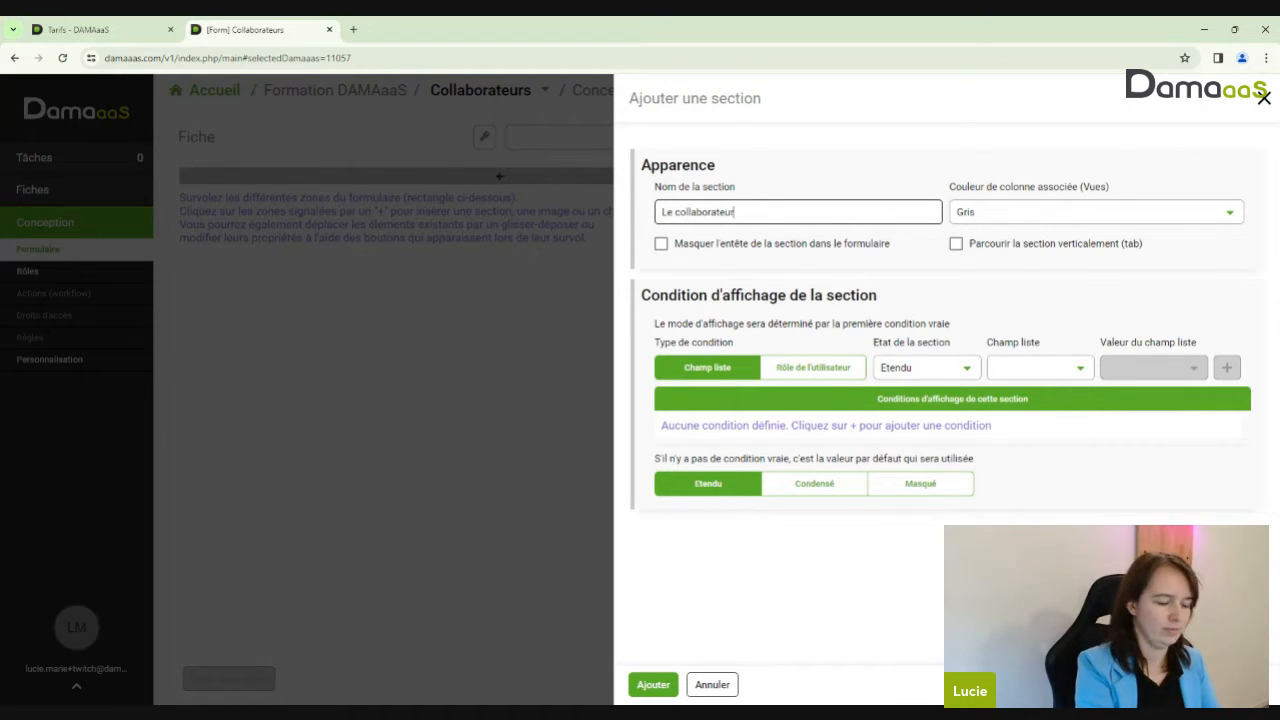
click(966, 214)
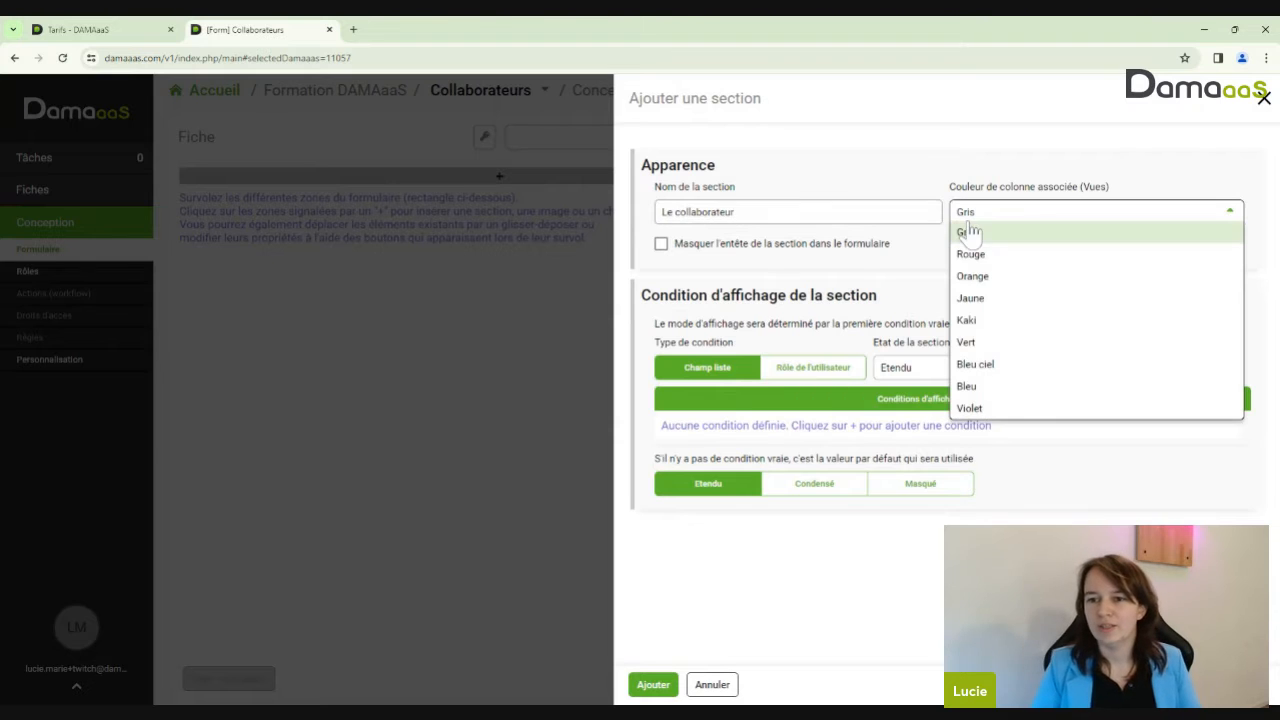
click(970, 388)
click(1000, 211)
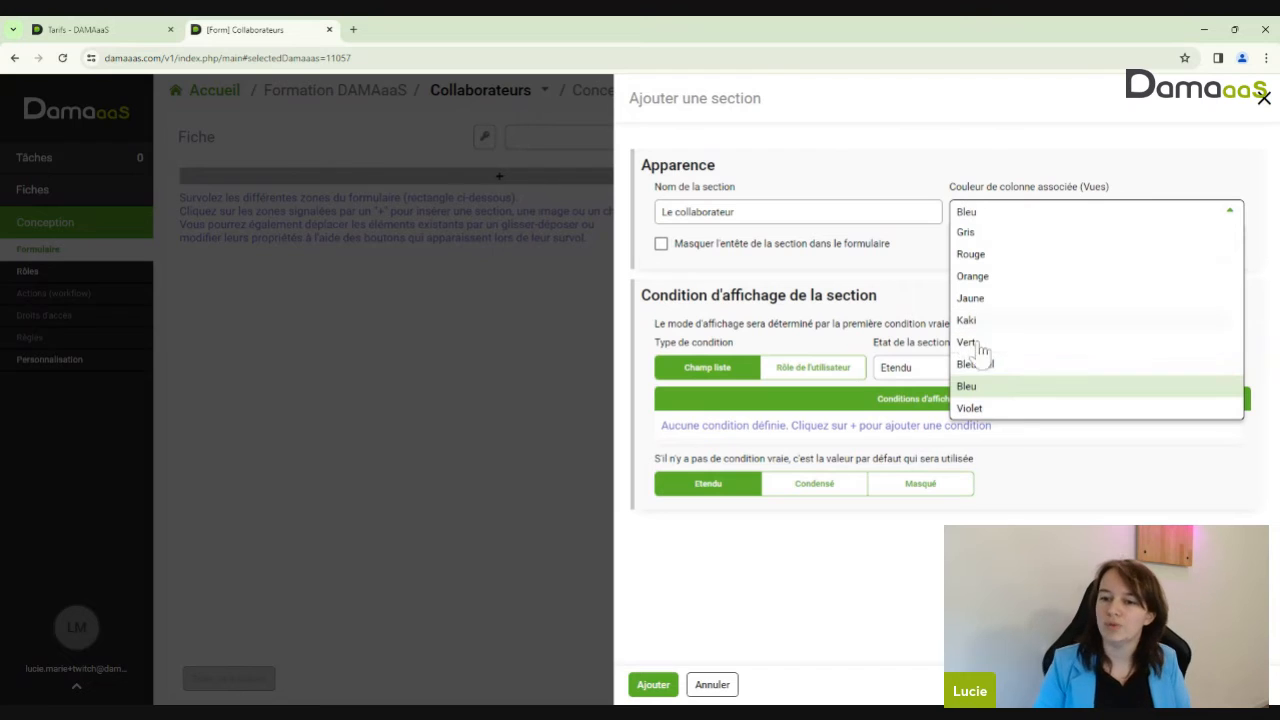
click(1010, 410)
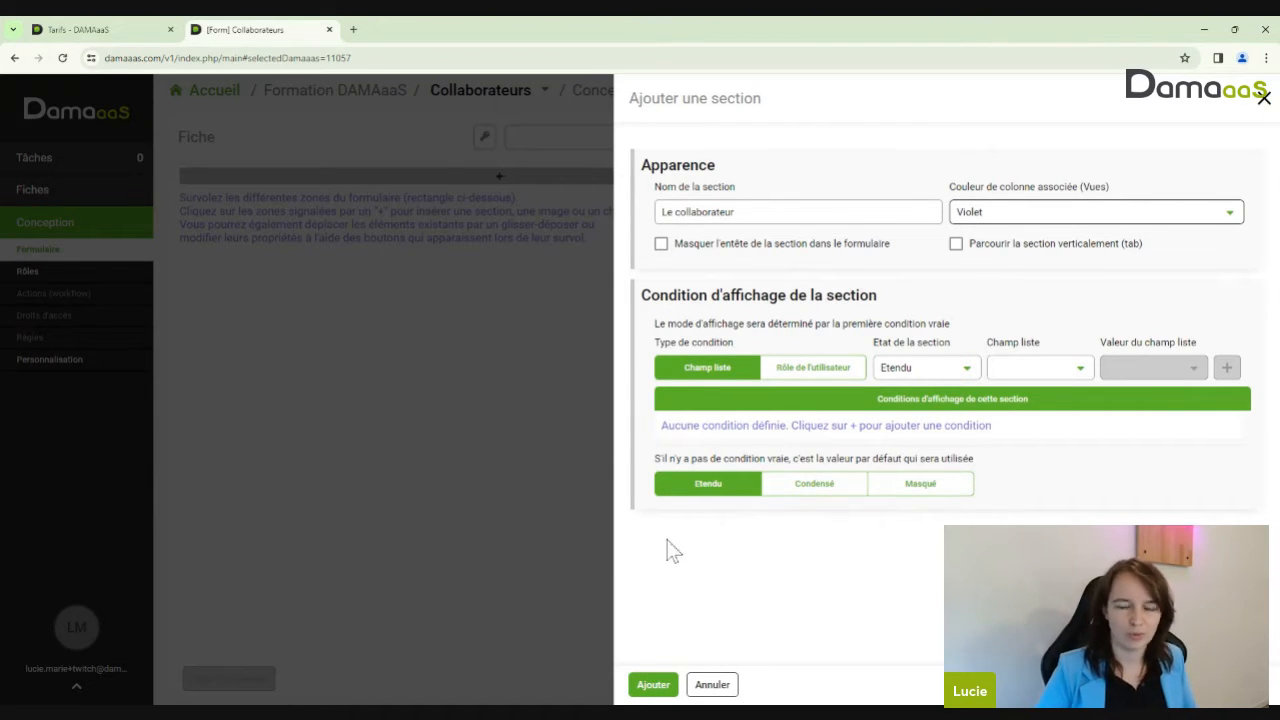
click(652, 685)
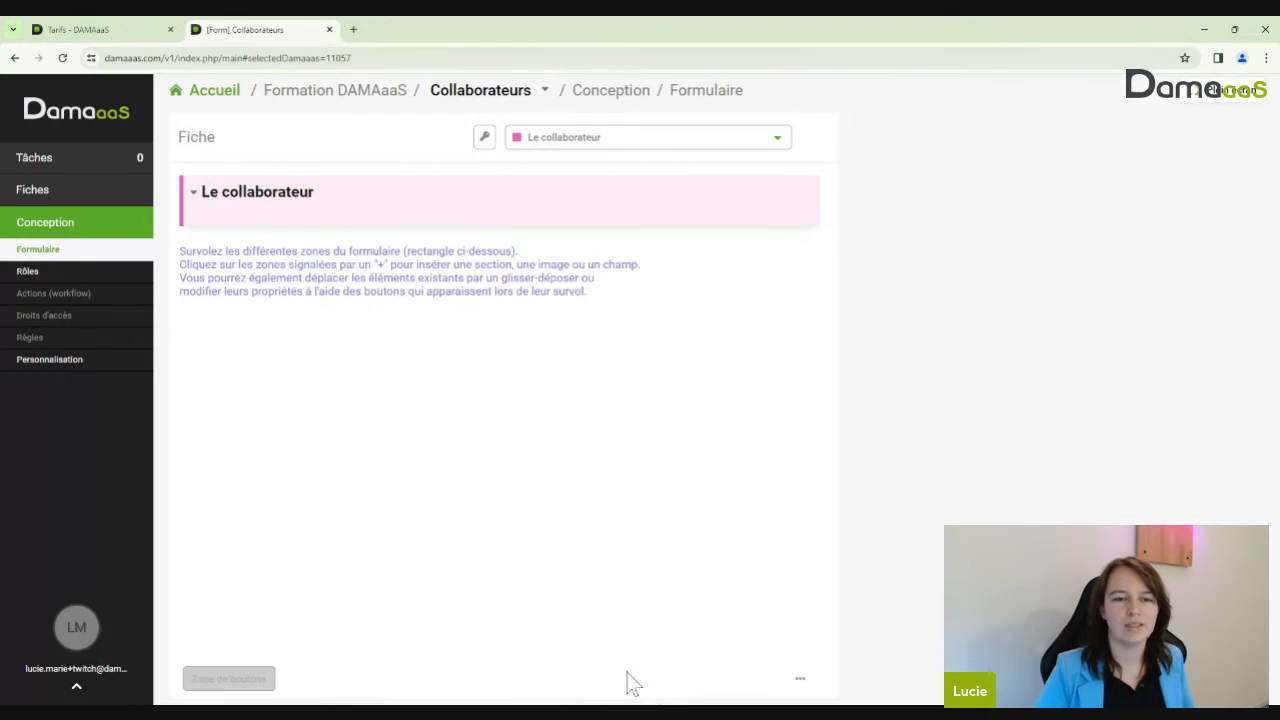
From the Le collaborateur section's insert menu, choose Insérer un nouveau champ
mouse_move(248, 220)
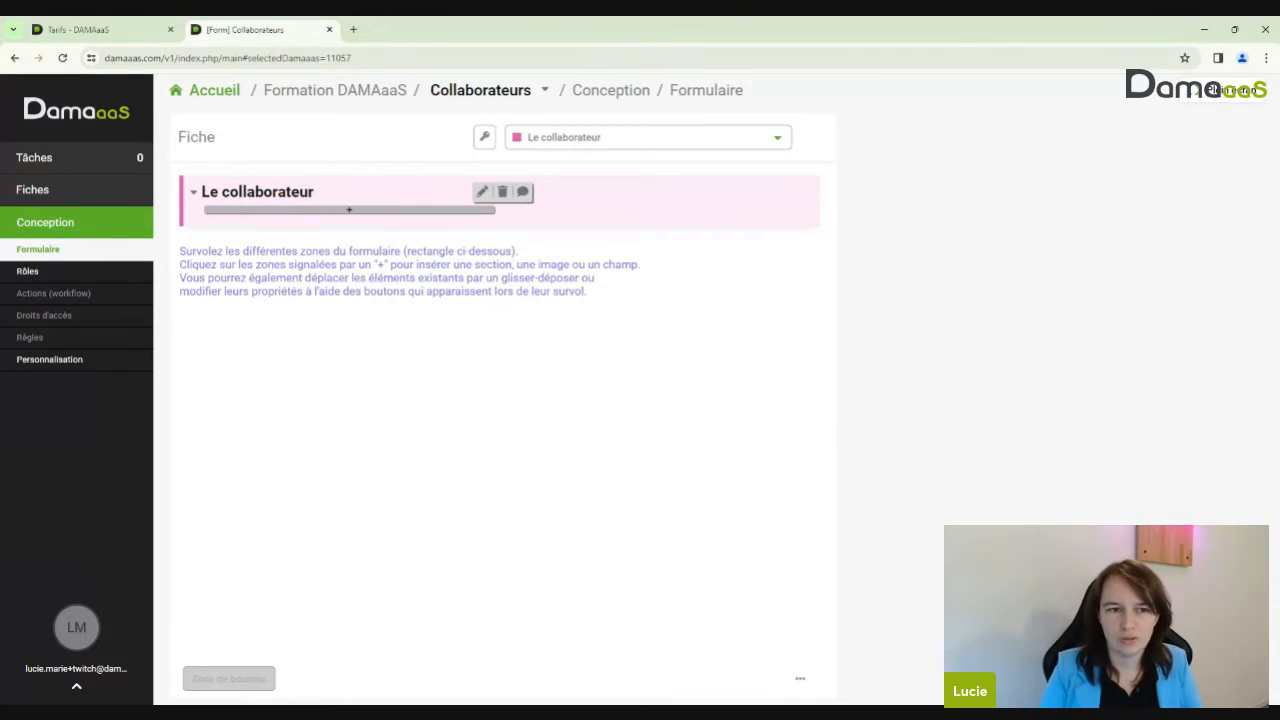
click(349, 209)
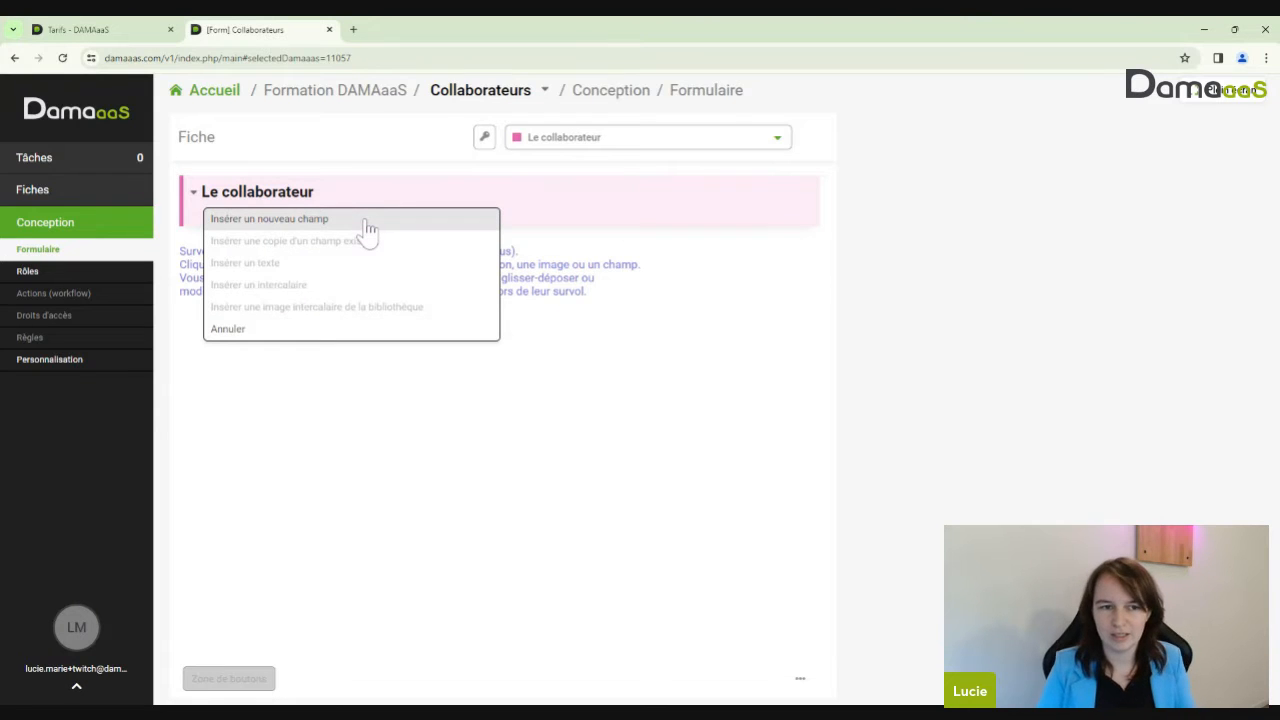
click(561, 221)
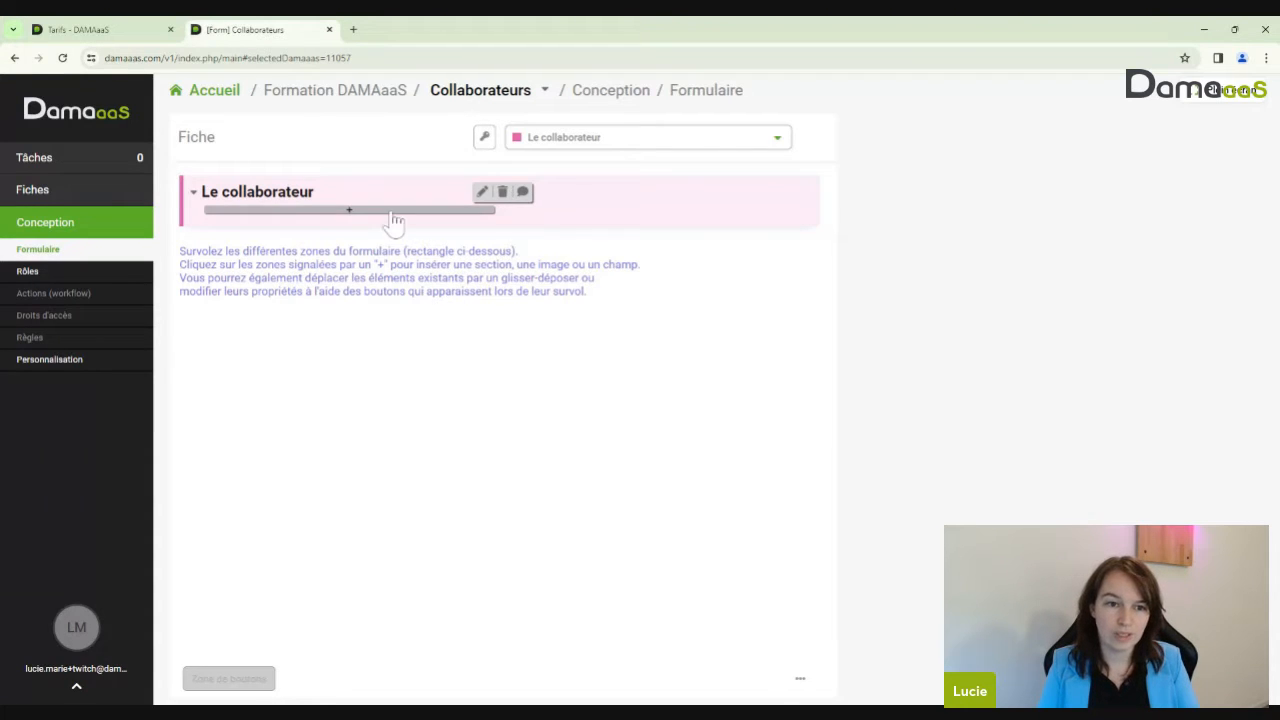
click(394, 212)
click(300, 219)
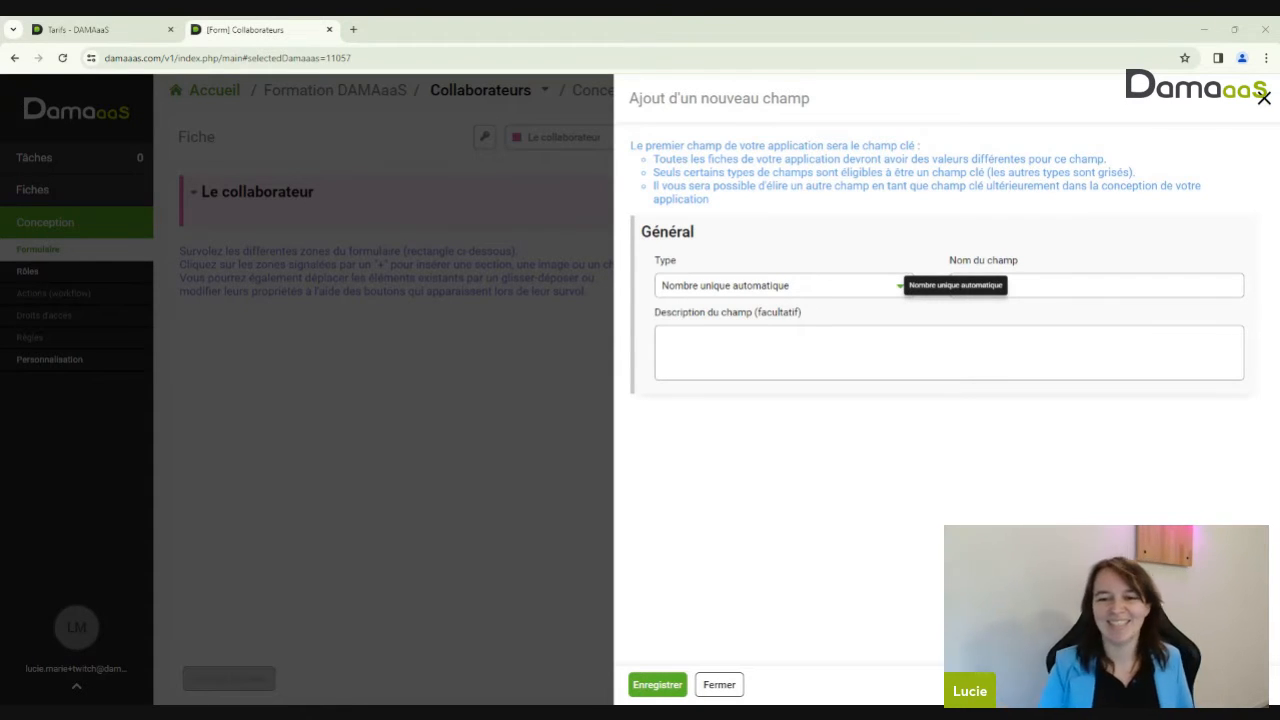
Change the new field's type to Texte and switch it to Calculé
click(834, 290)
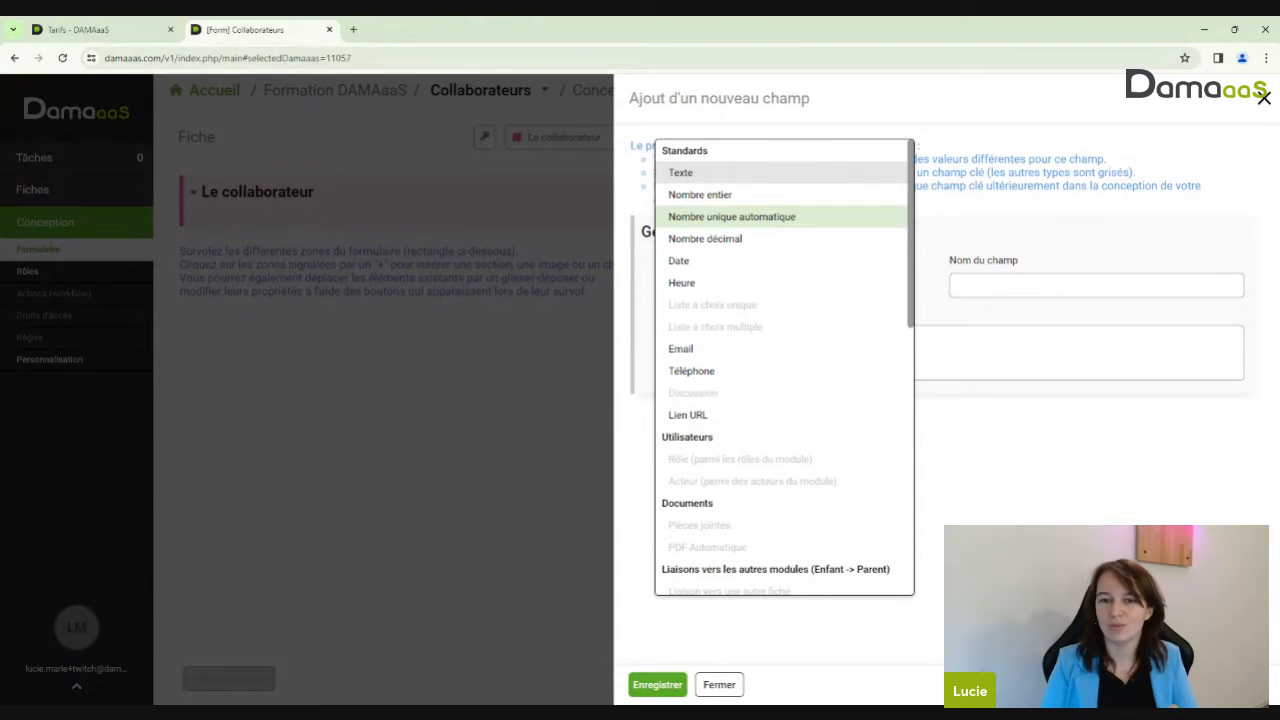
click(705, 178)
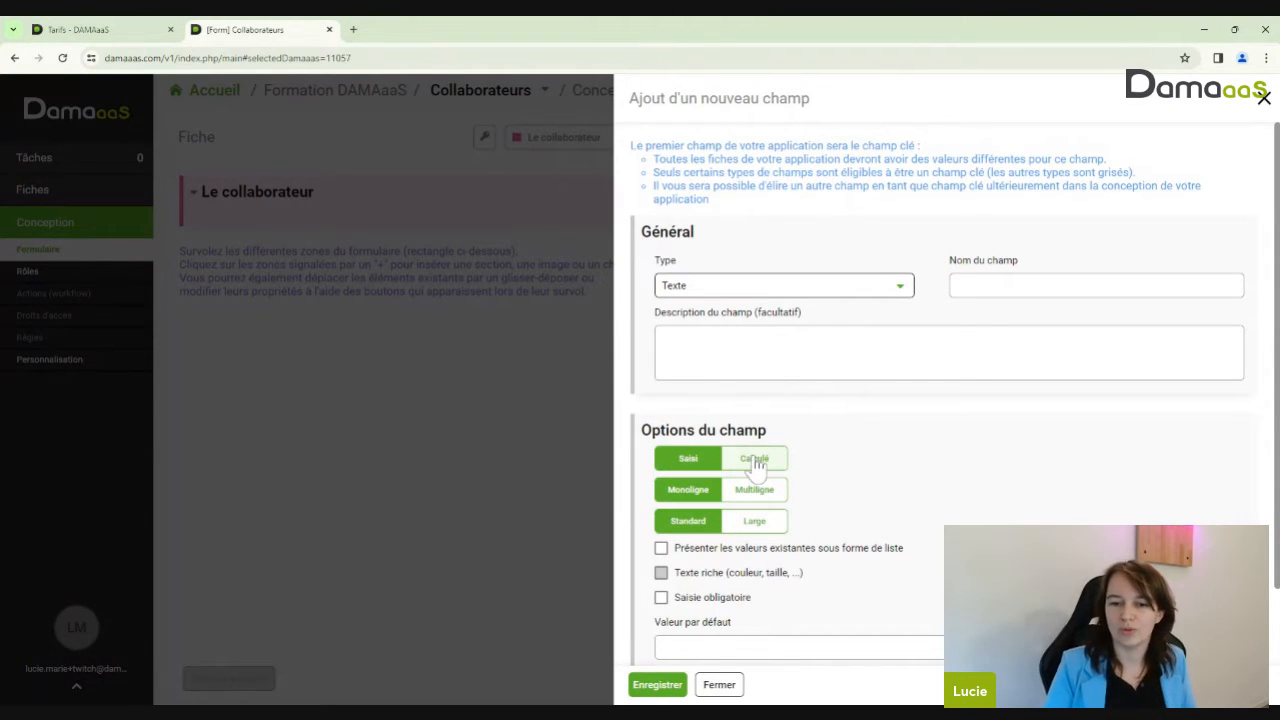
scroll(909, 472, down, 1)
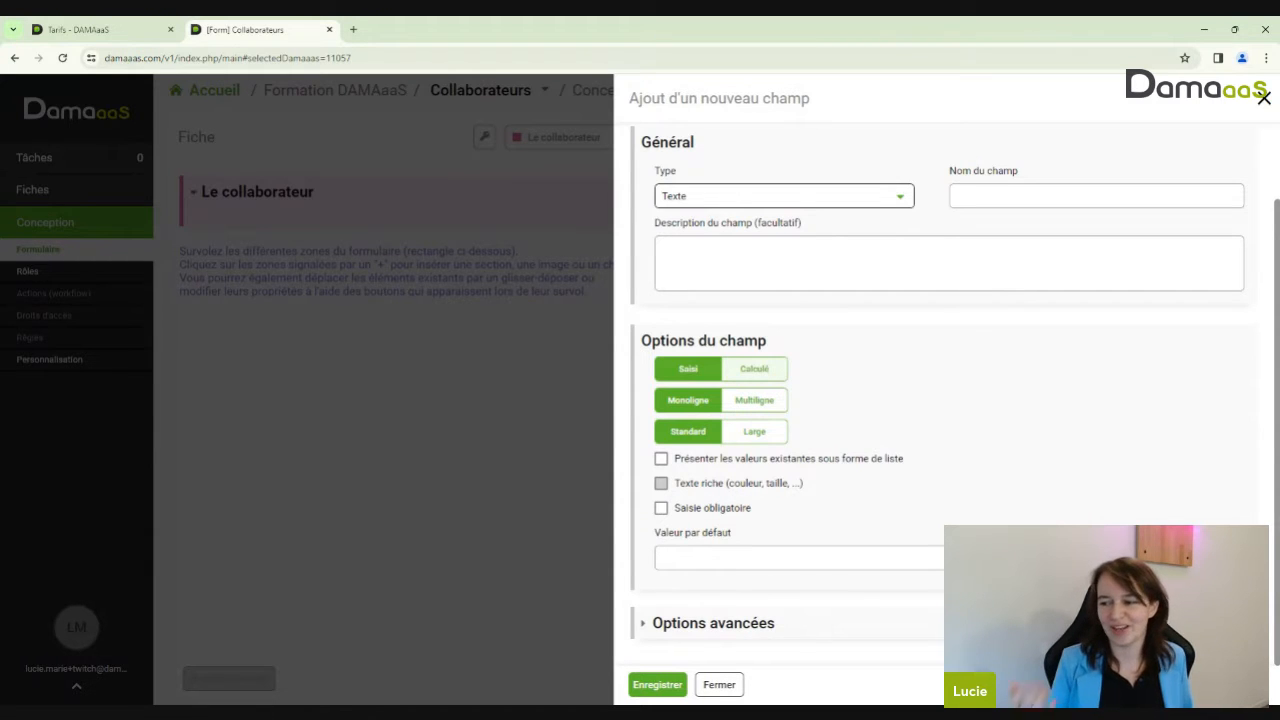
click(754, 368)
Browse the Logiques, Opérations and Textes function tabs, reviewing text functions like CONCATENER and RECHERCHER
scroll(899, 380, down, 1)
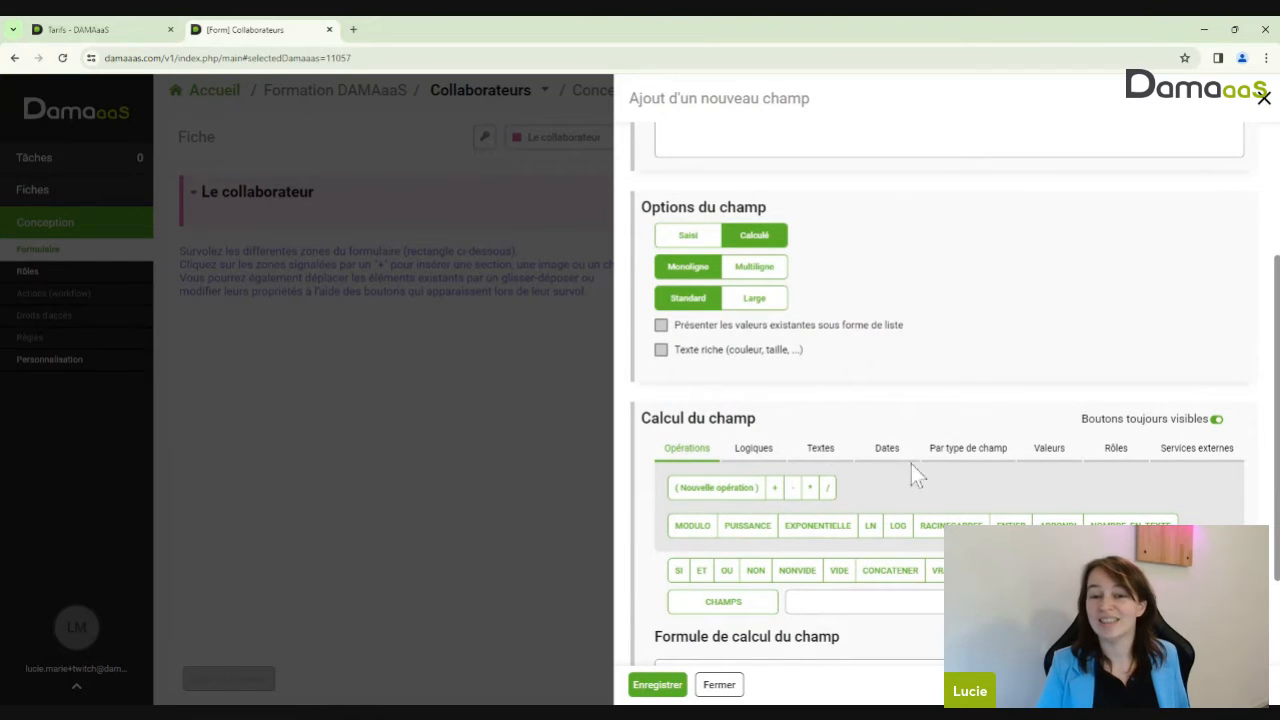
click(752, 449)
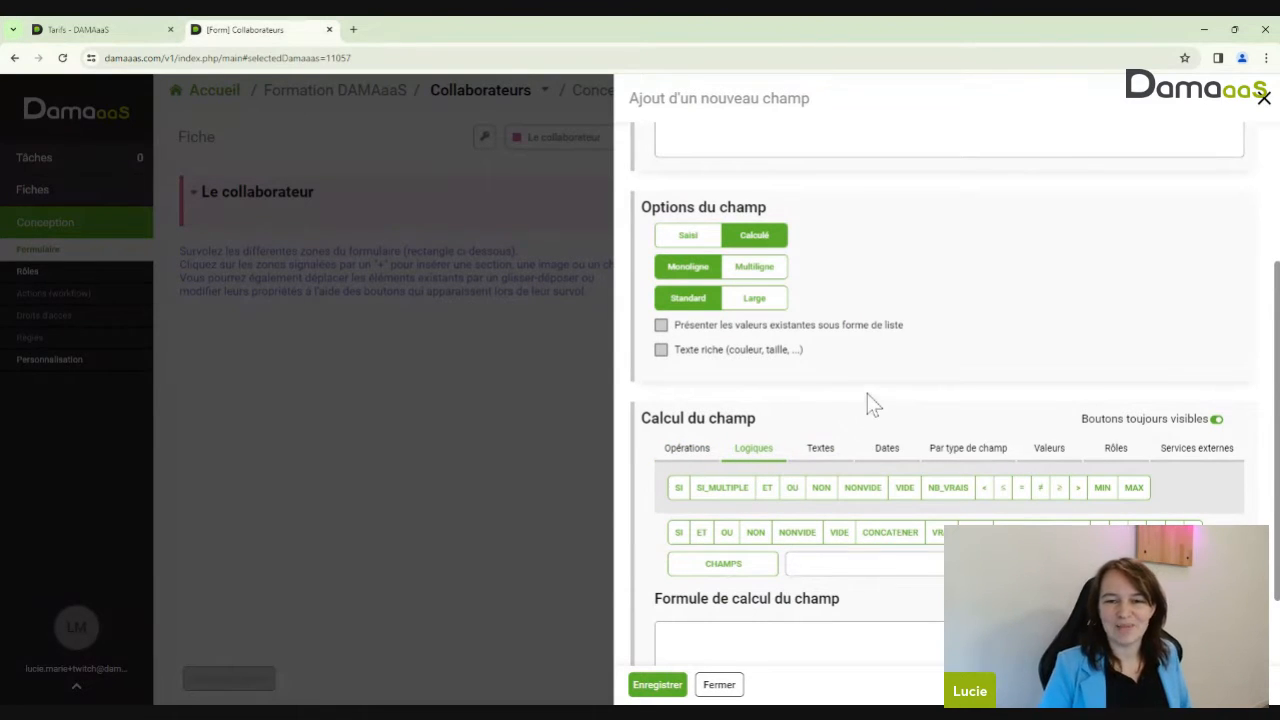
click(676, 456)
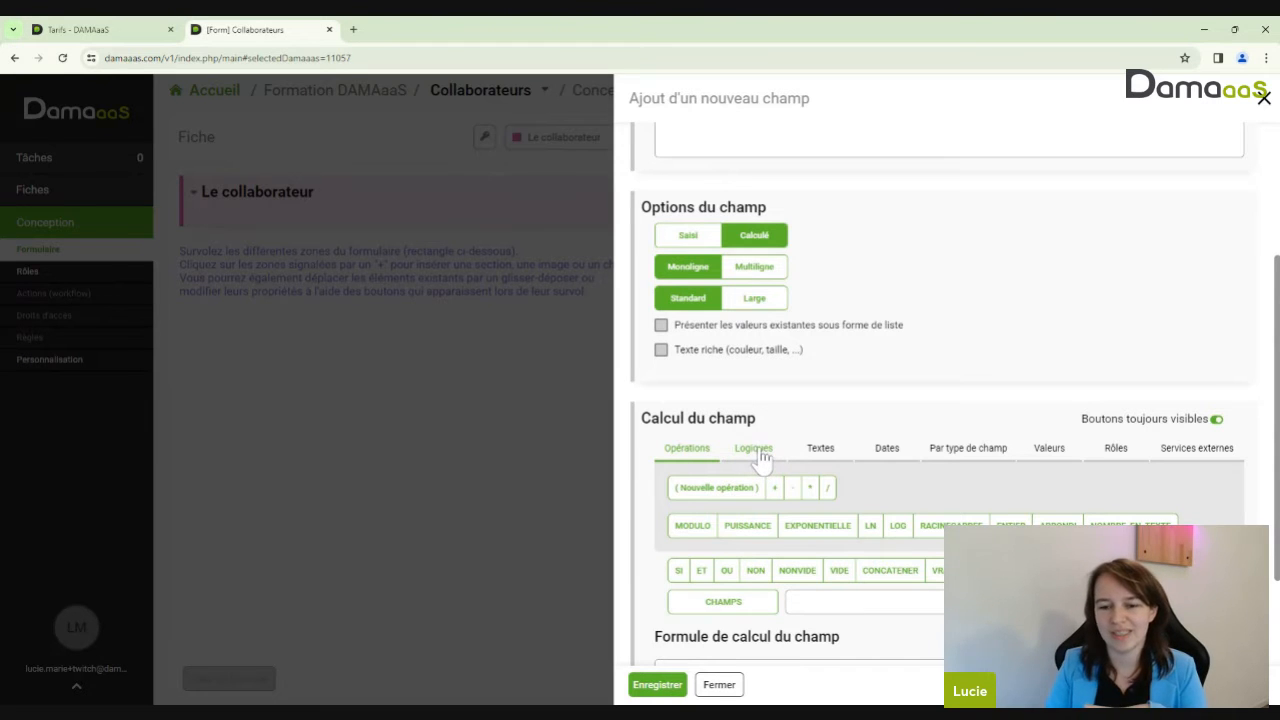
click(822, 452)
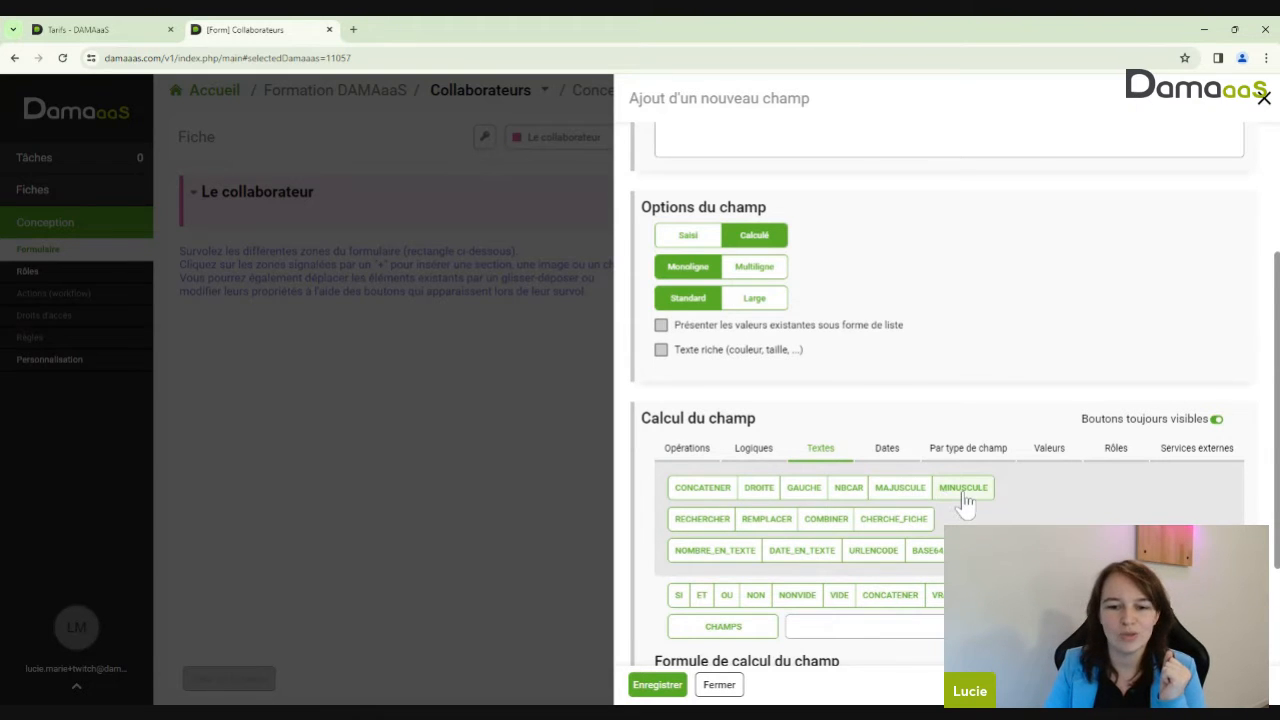
mouse_move(702, 503)
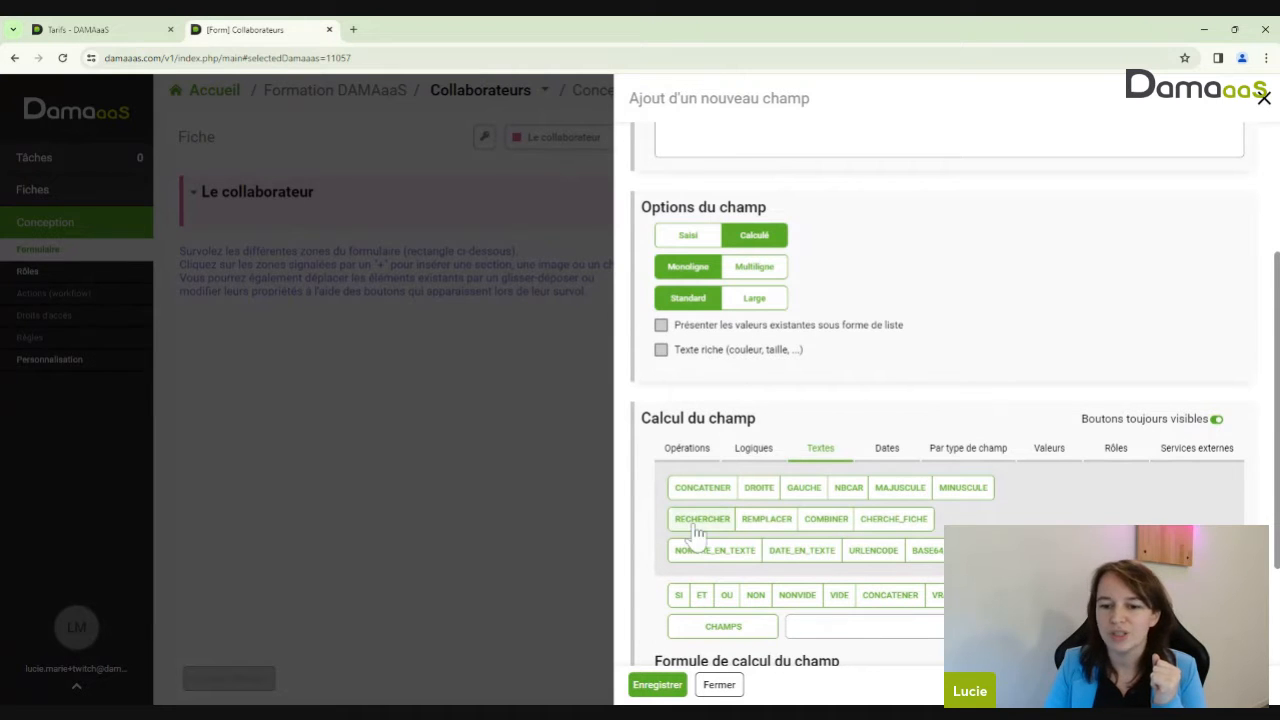
mouse_move(776, 530)
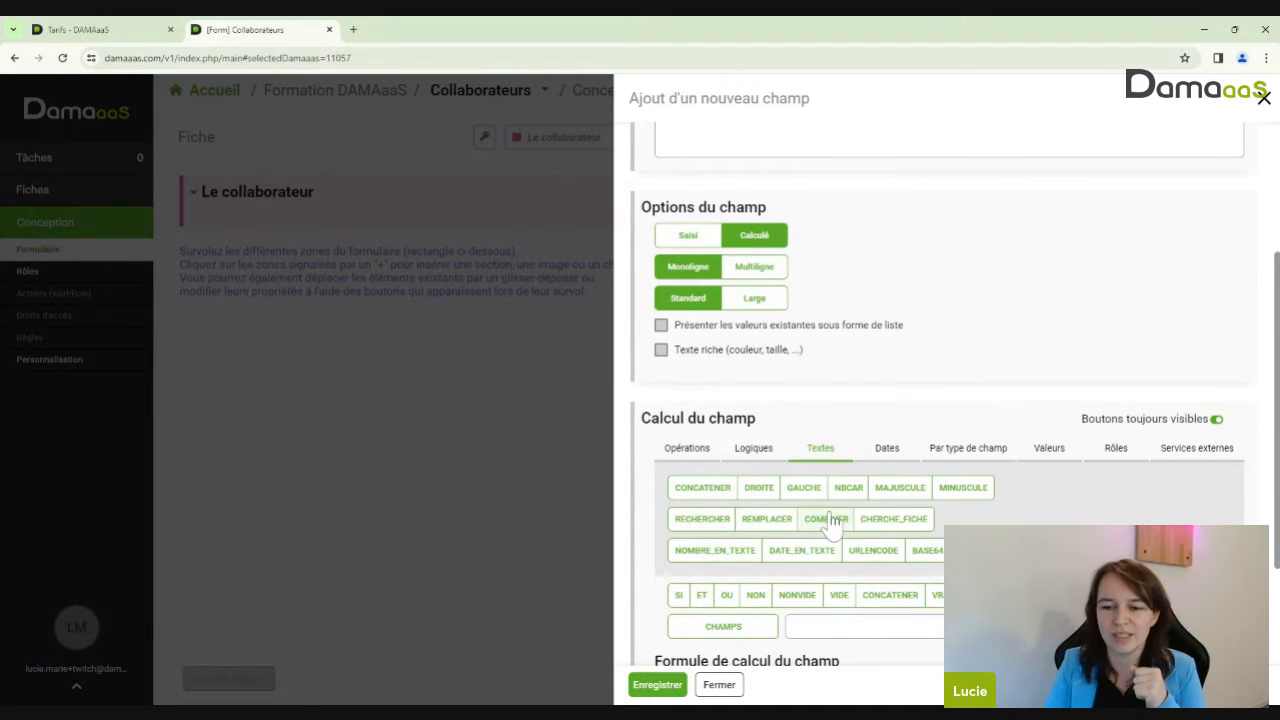
mouse_move(912, 530)
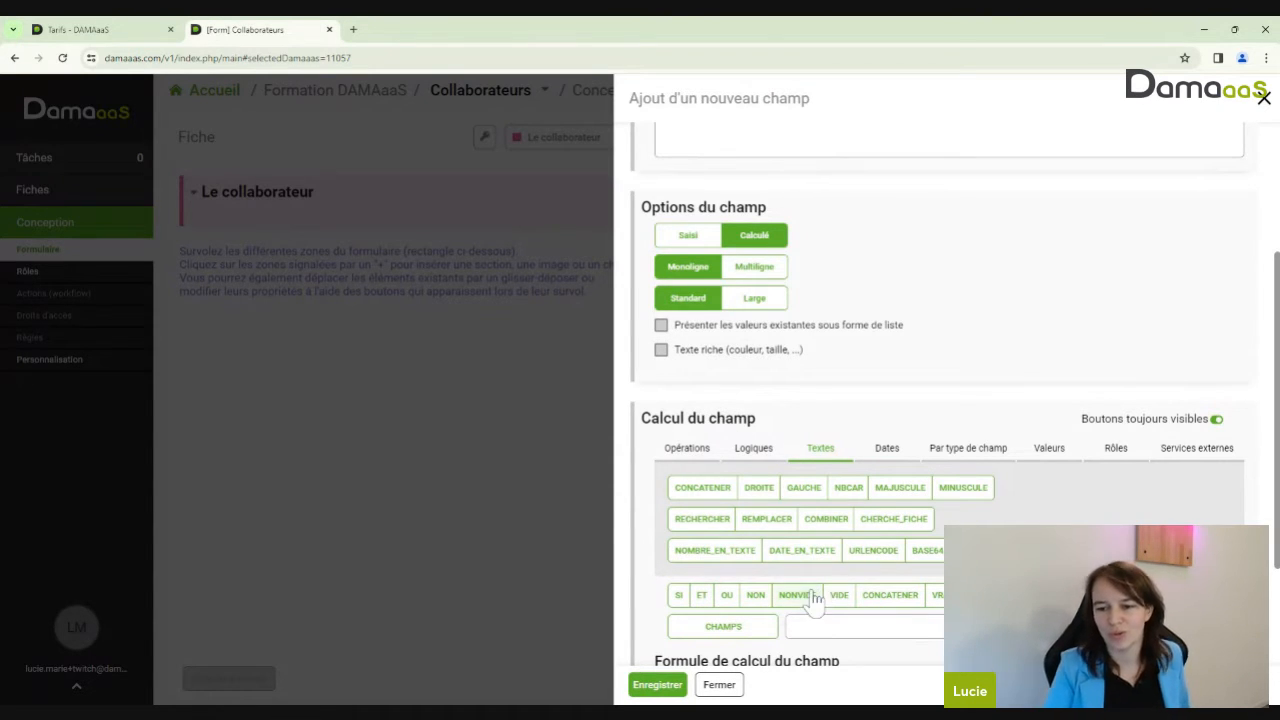
Browse the Dates, Valeurs and Logiques tabs, then review PUISSANCE, LN and RACINECARREE under Opérations
click(886, 452)
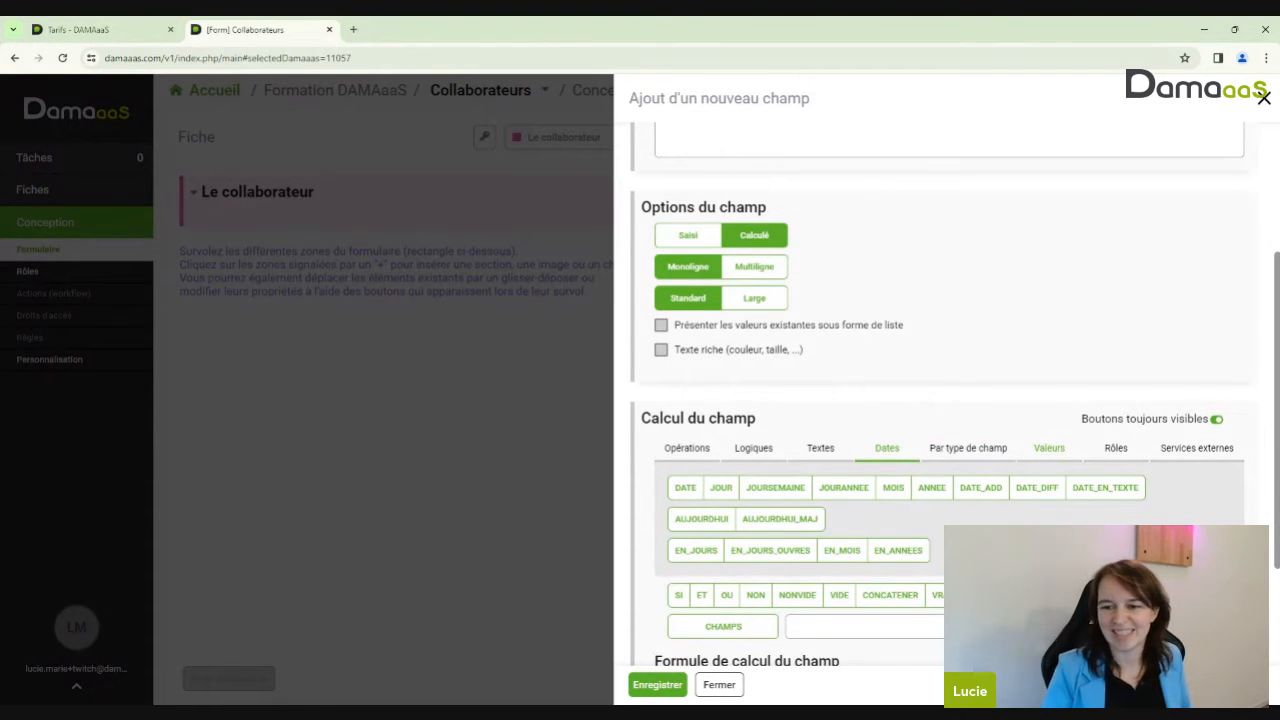
click(1049, 448)
click(755, 448)
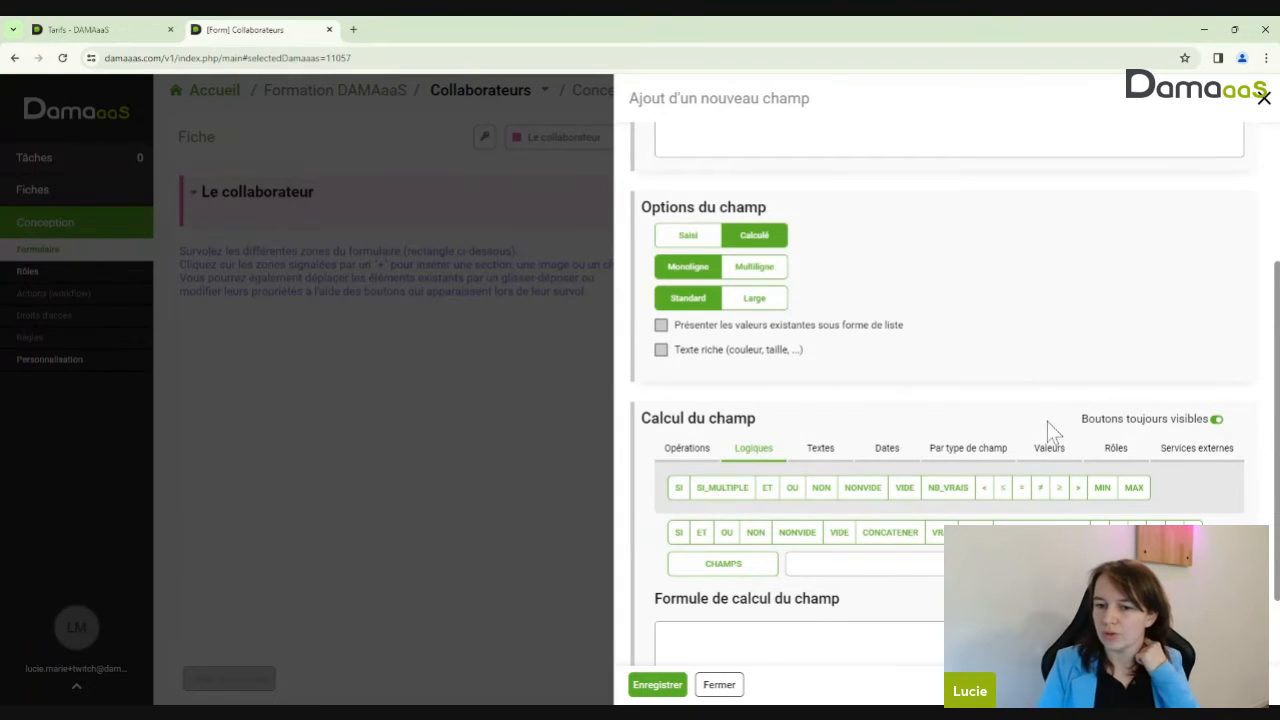
click(697, 460)
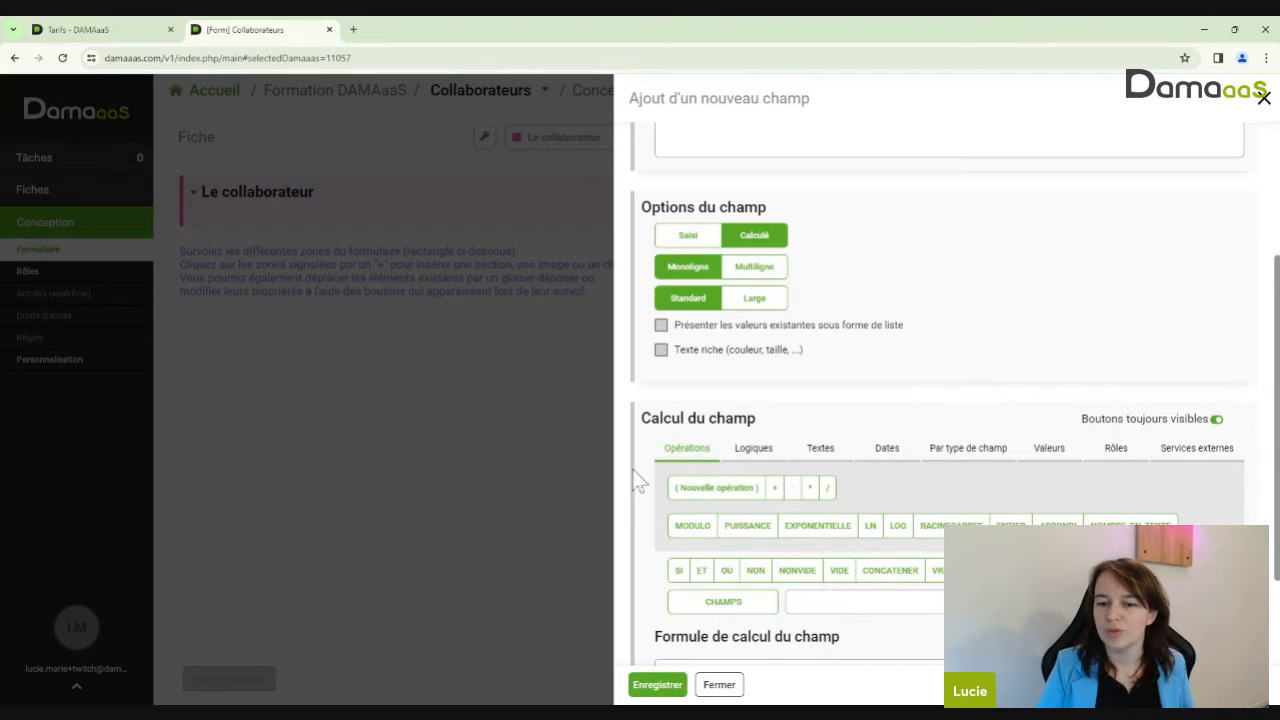
mouse_move(773, 530)
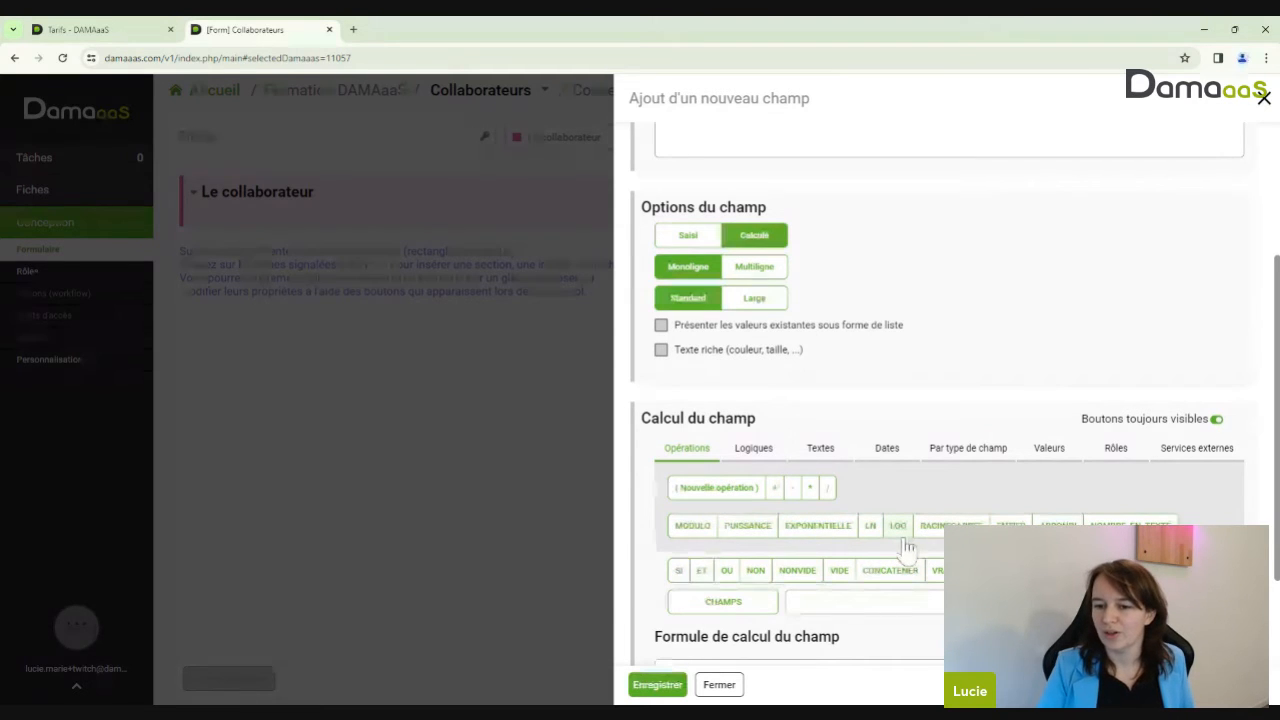
mouse_move(876, 538)
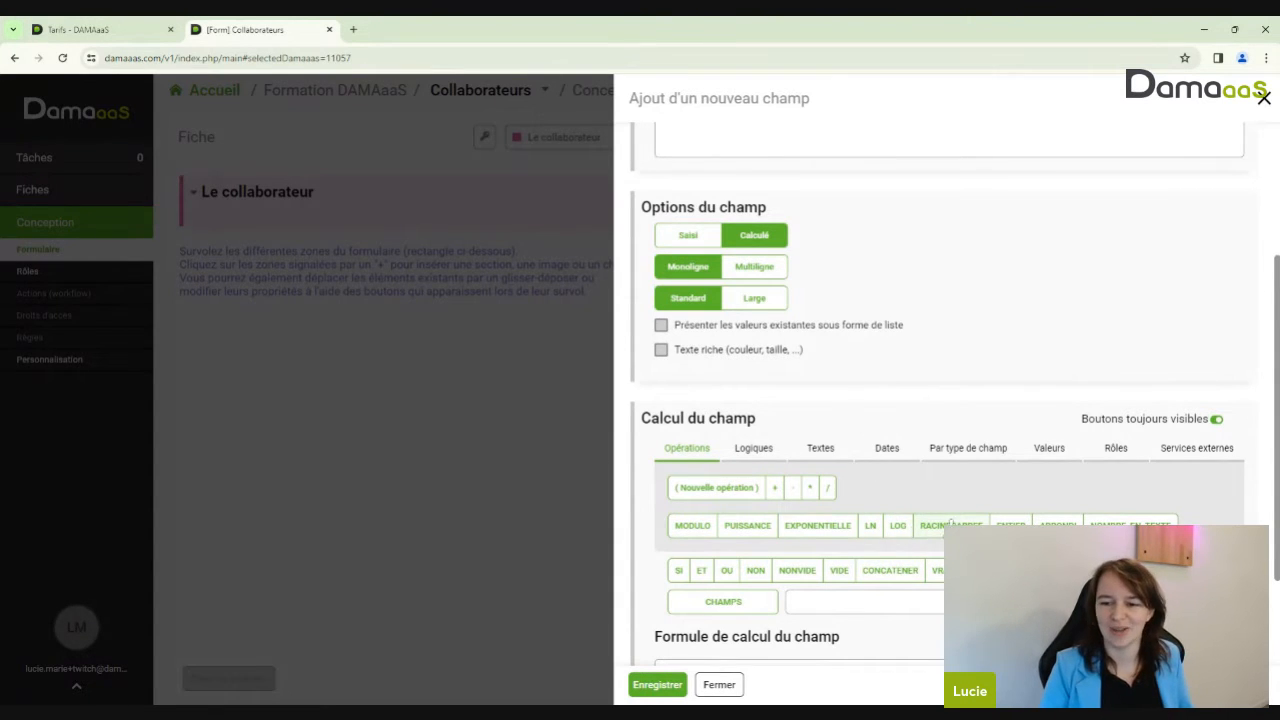
mouse_move(965, 523)
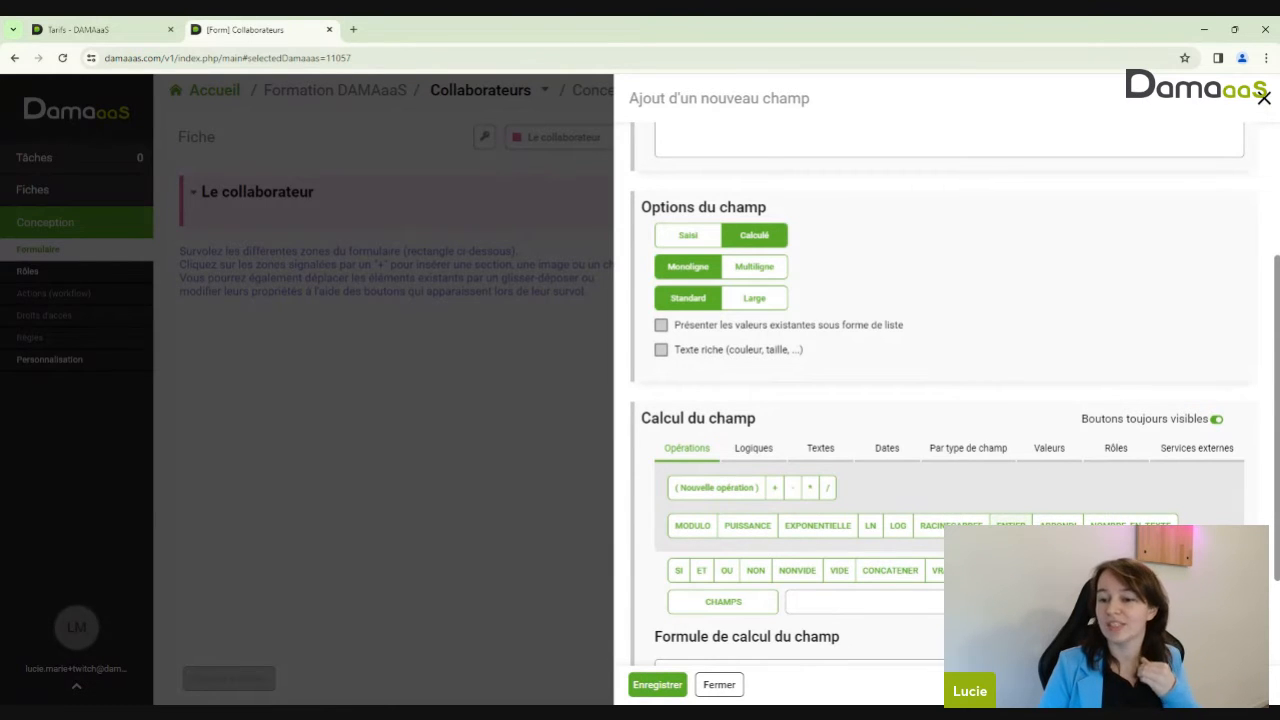
scroll(887, 282, up, 2)
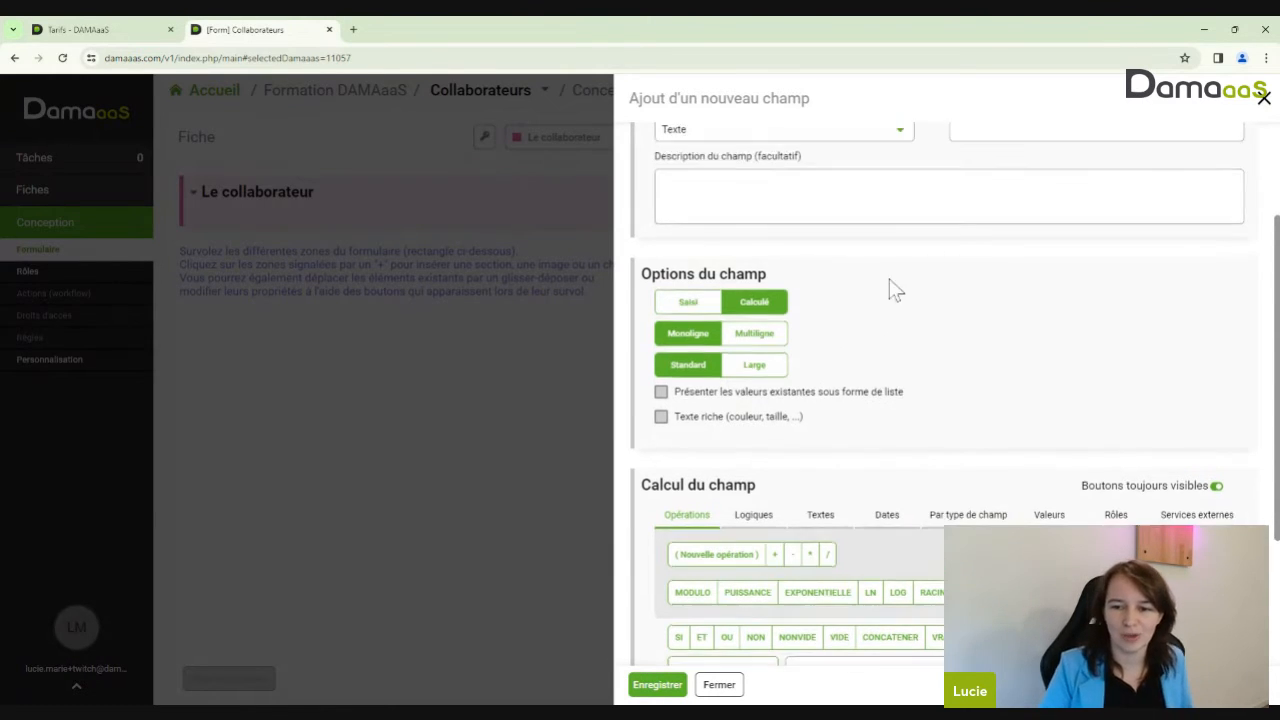
scroll(1073, 447, up, 2)
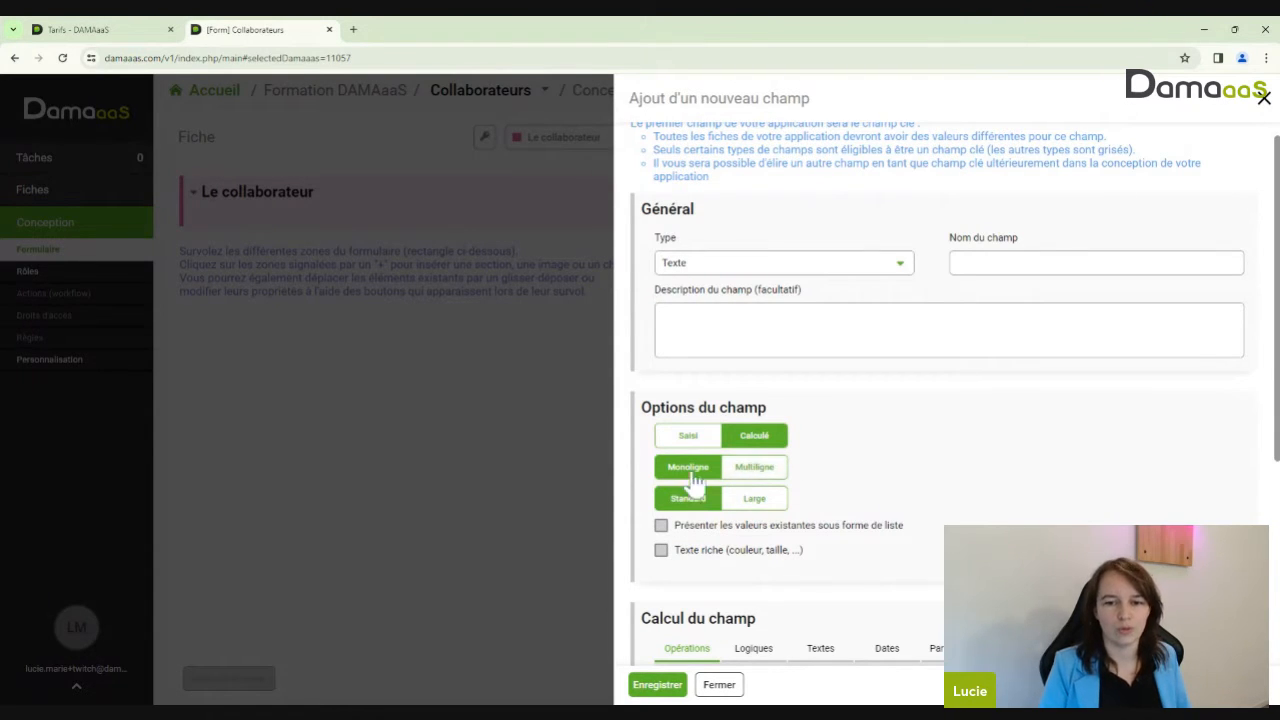
Make the field Saisi and Multiligne with 2 lines that grow automatically
click(688, 438)
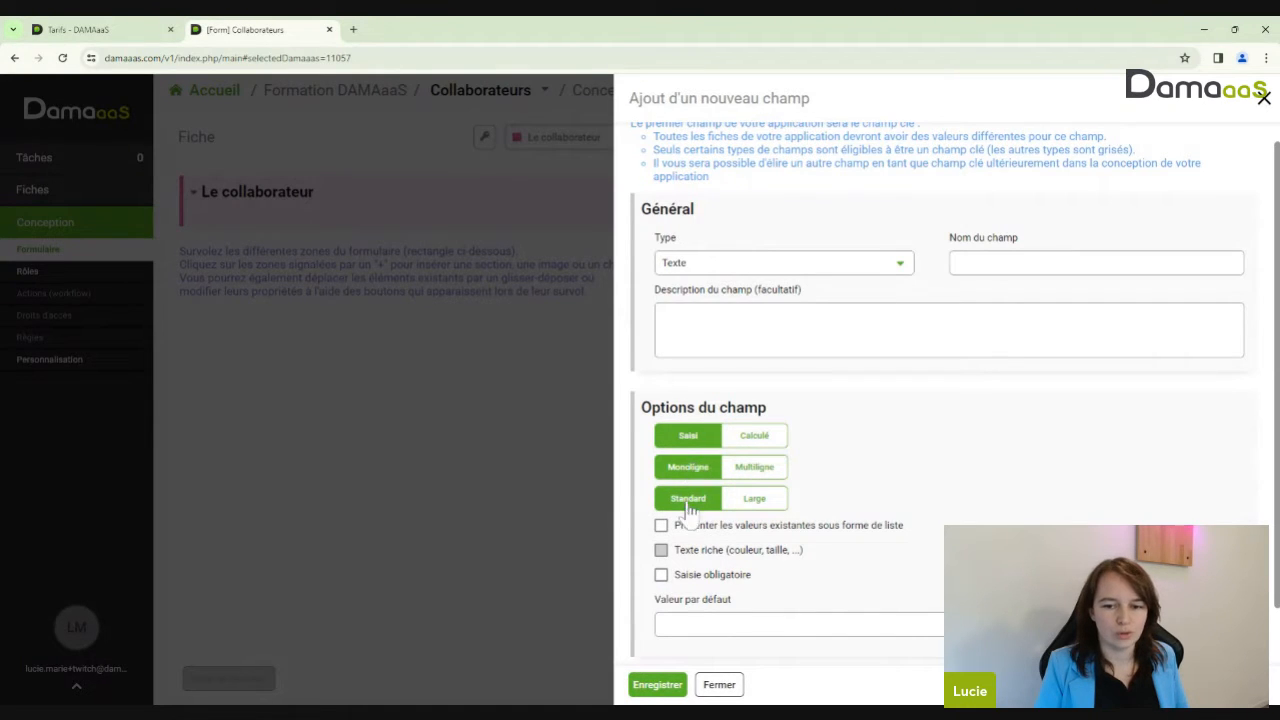
click(766, 472)
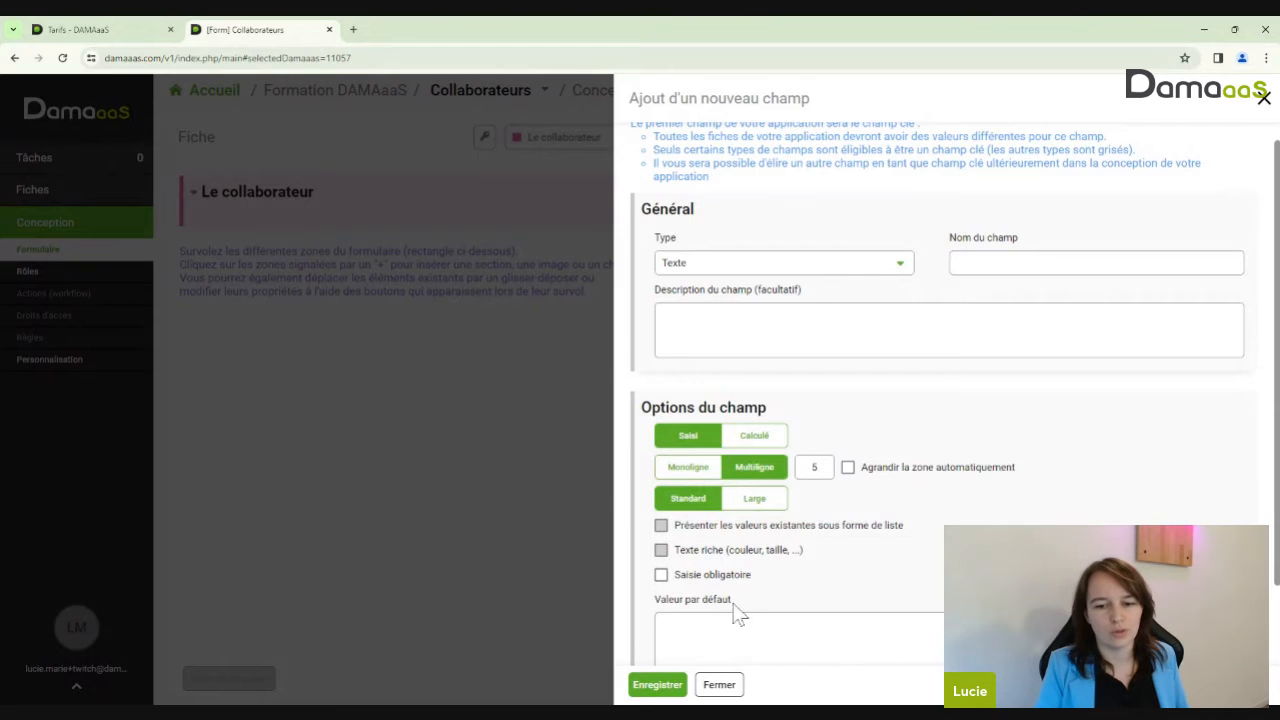
scroll(726, 623, down, 1)
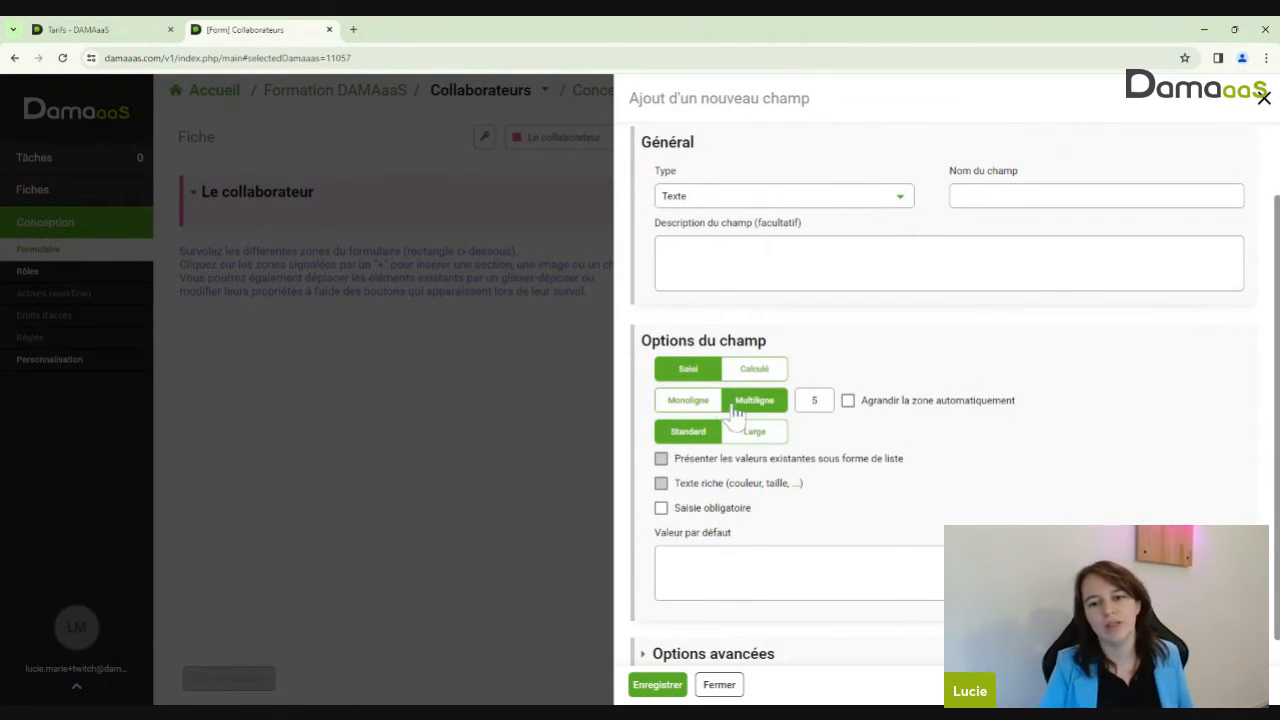
double_click(818, 400)
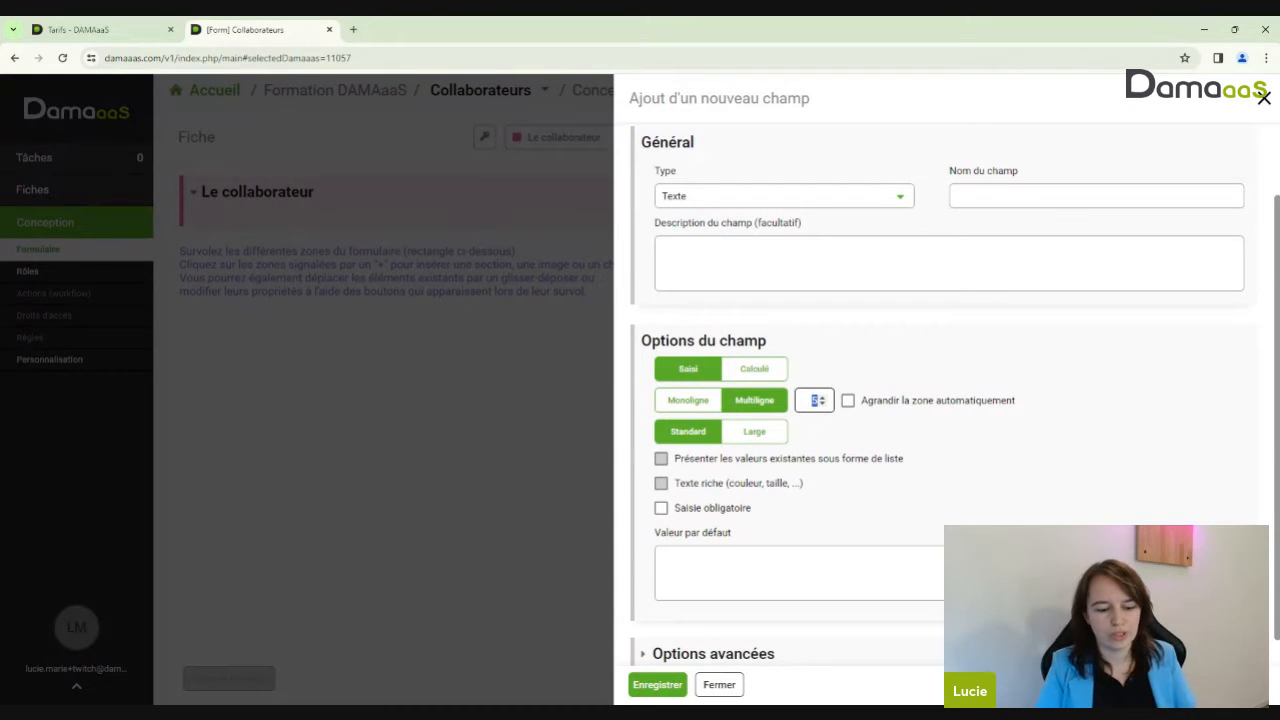
text(2)
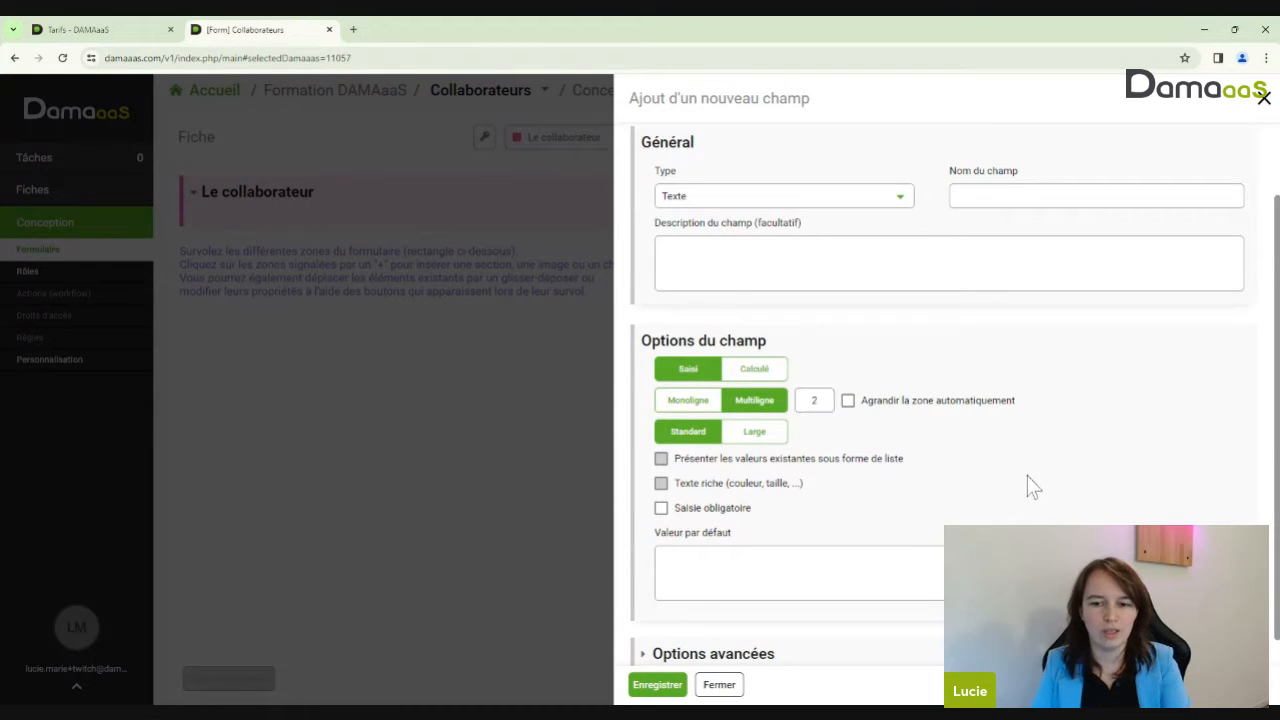
double_click(816, 400)
click(888, 406)
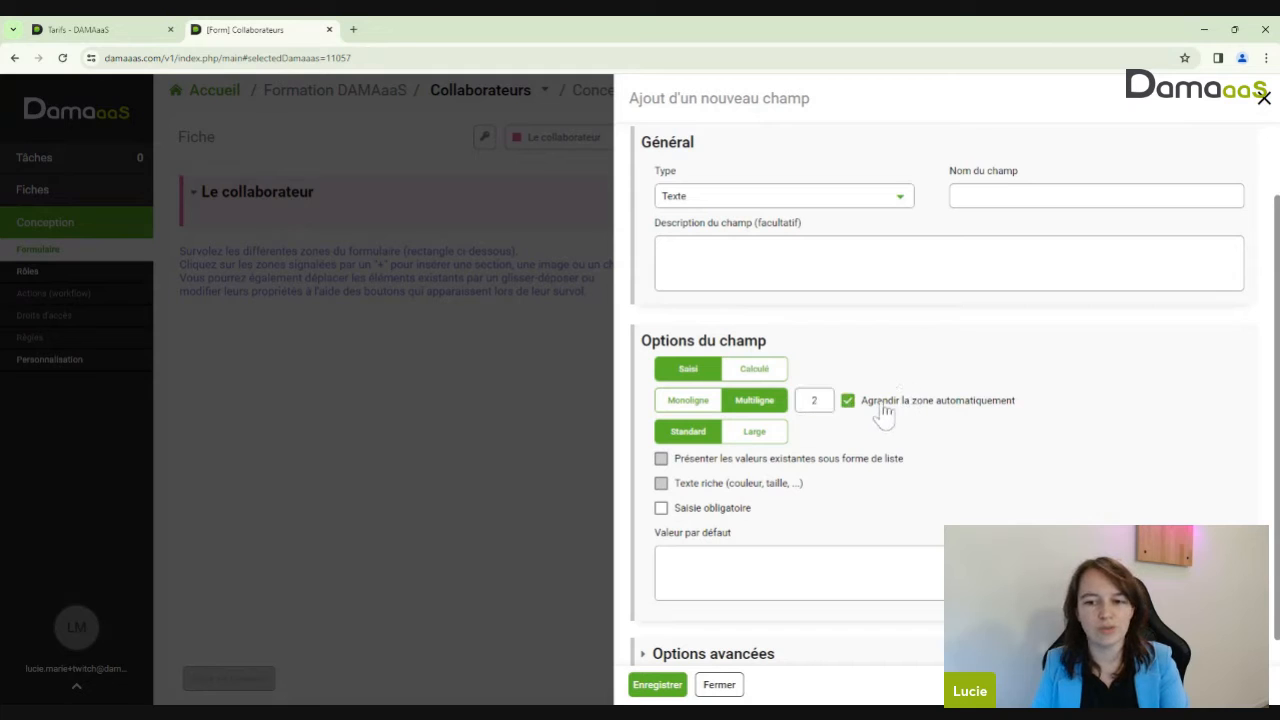
Set the field width to Large and enable Texte riche
click(755, 434)
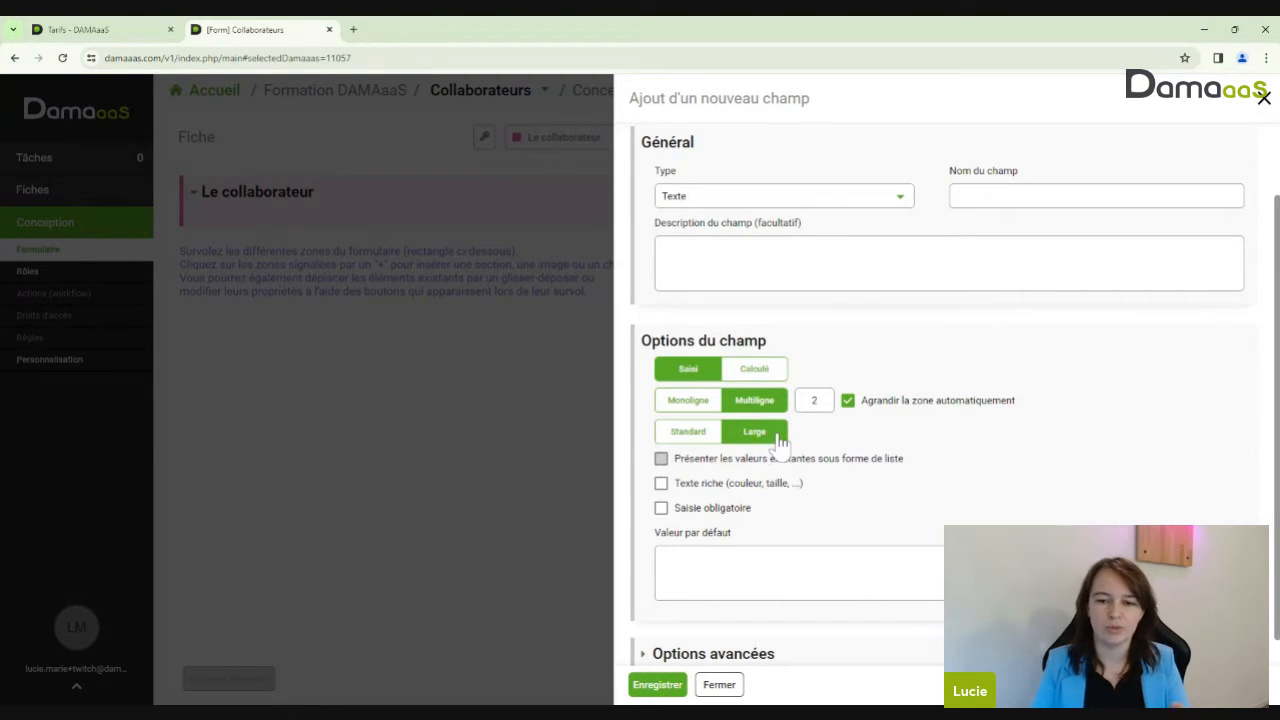
click(706, 405)
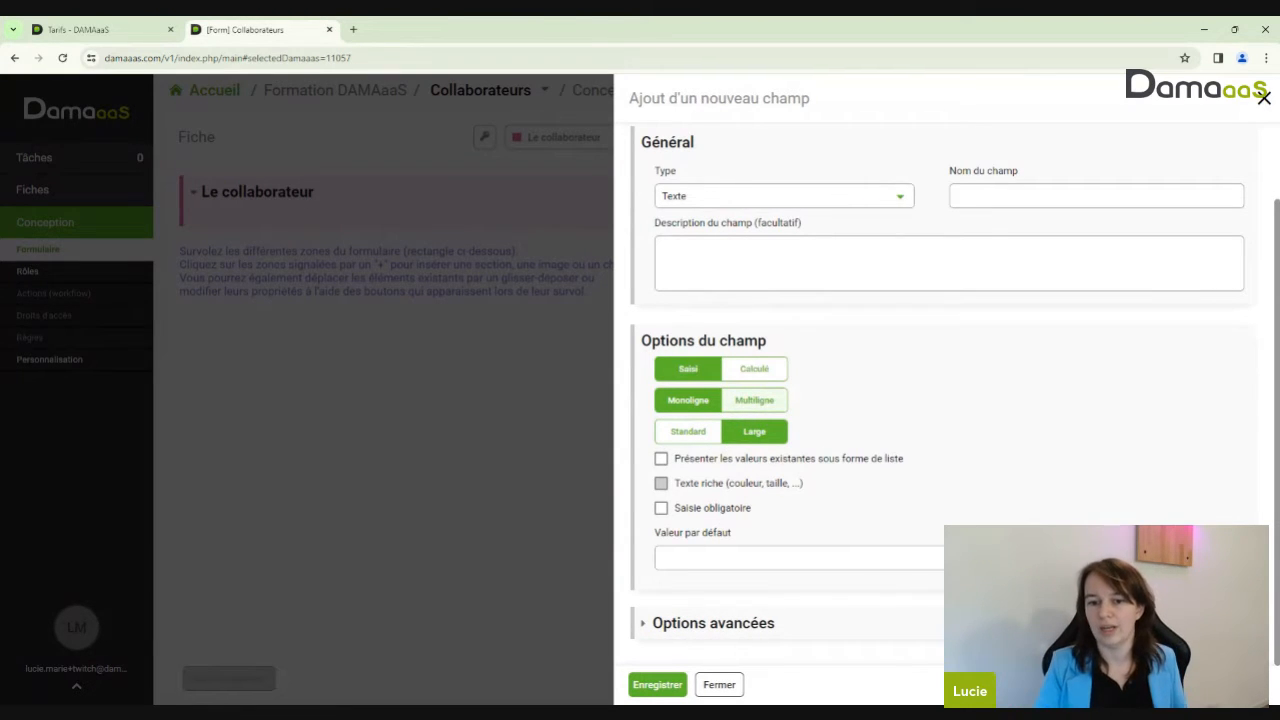
click(758, 402)
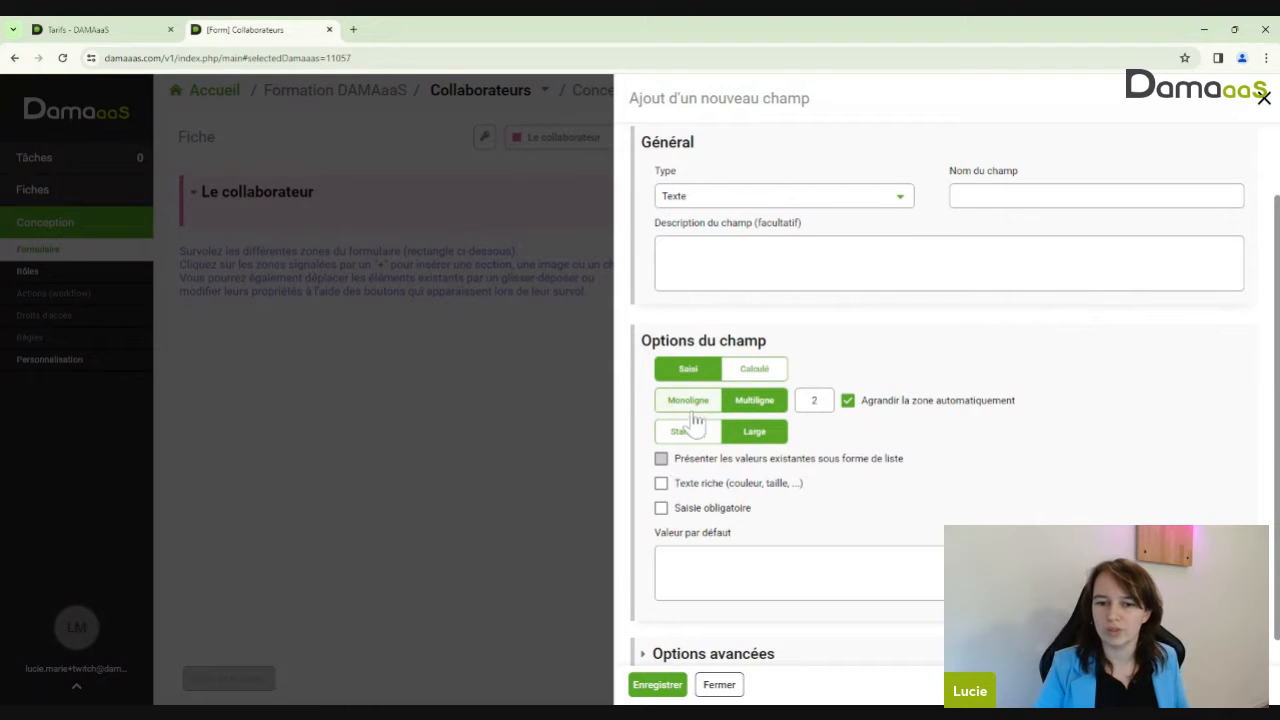
click(693, 488)
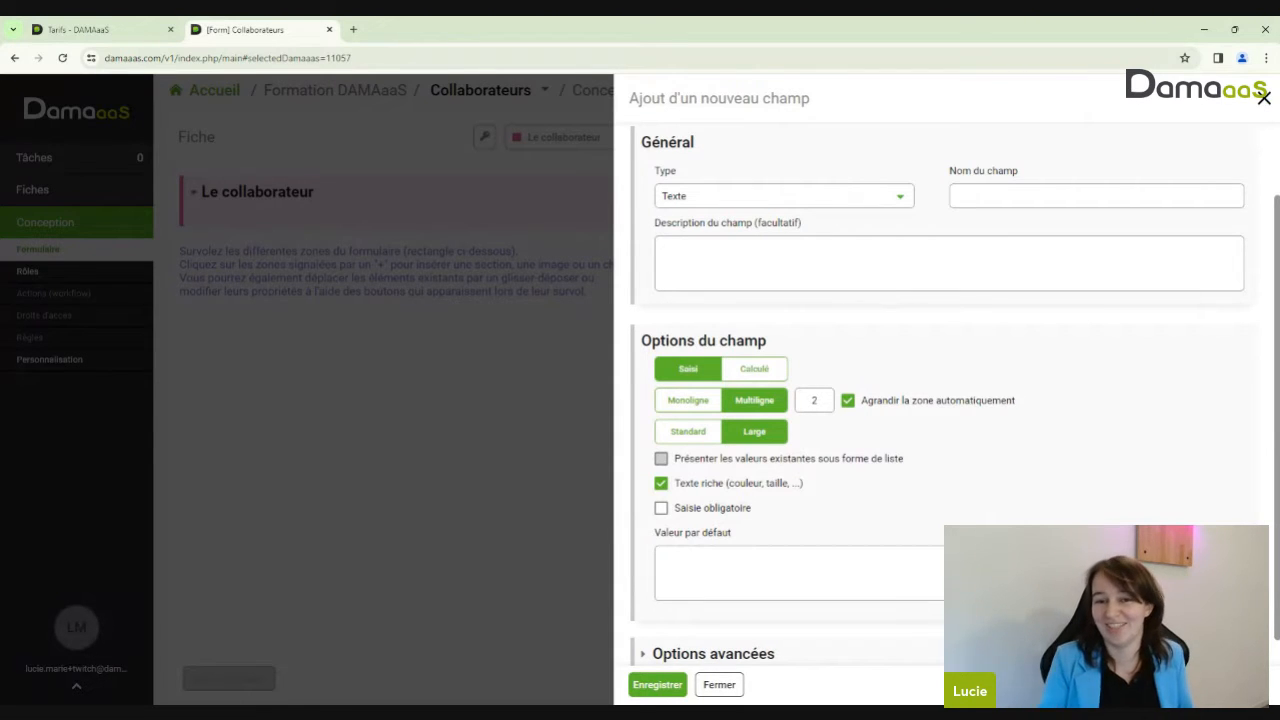
Open the Type dropdown in the Général section
click(840, 197)
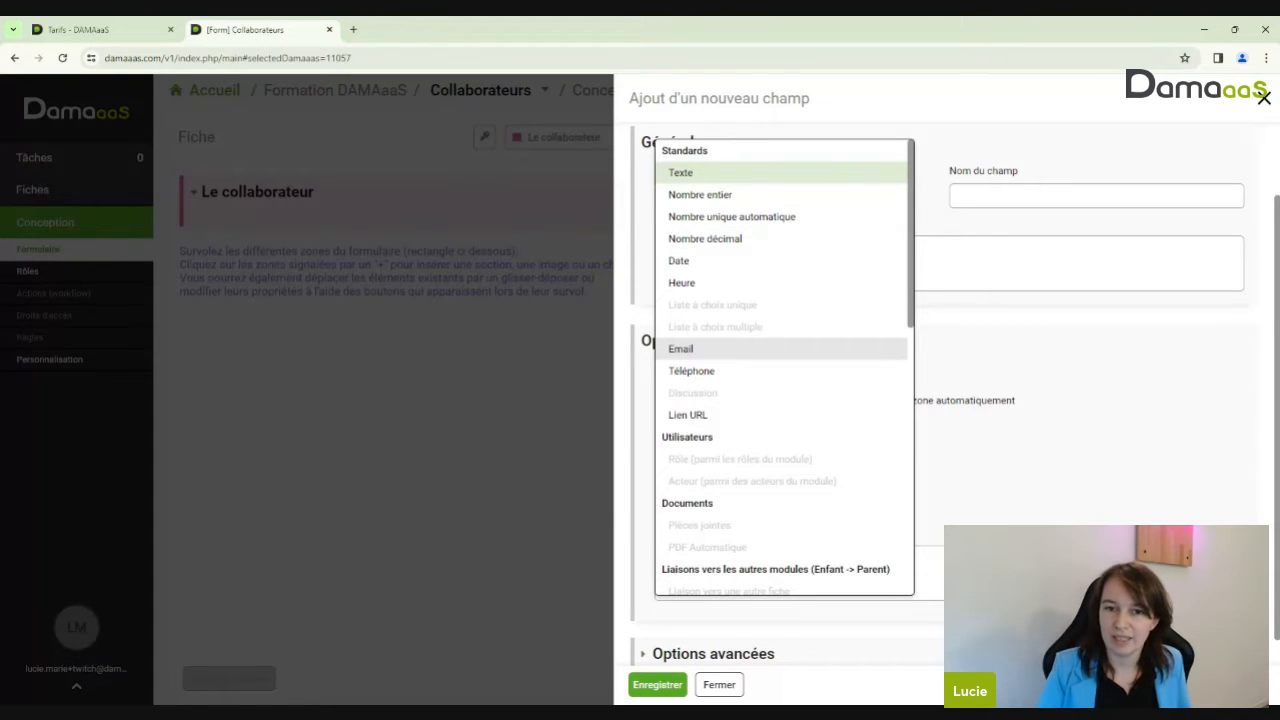
Change the field type to Email and name the field 'Mail'
click(690, 348)
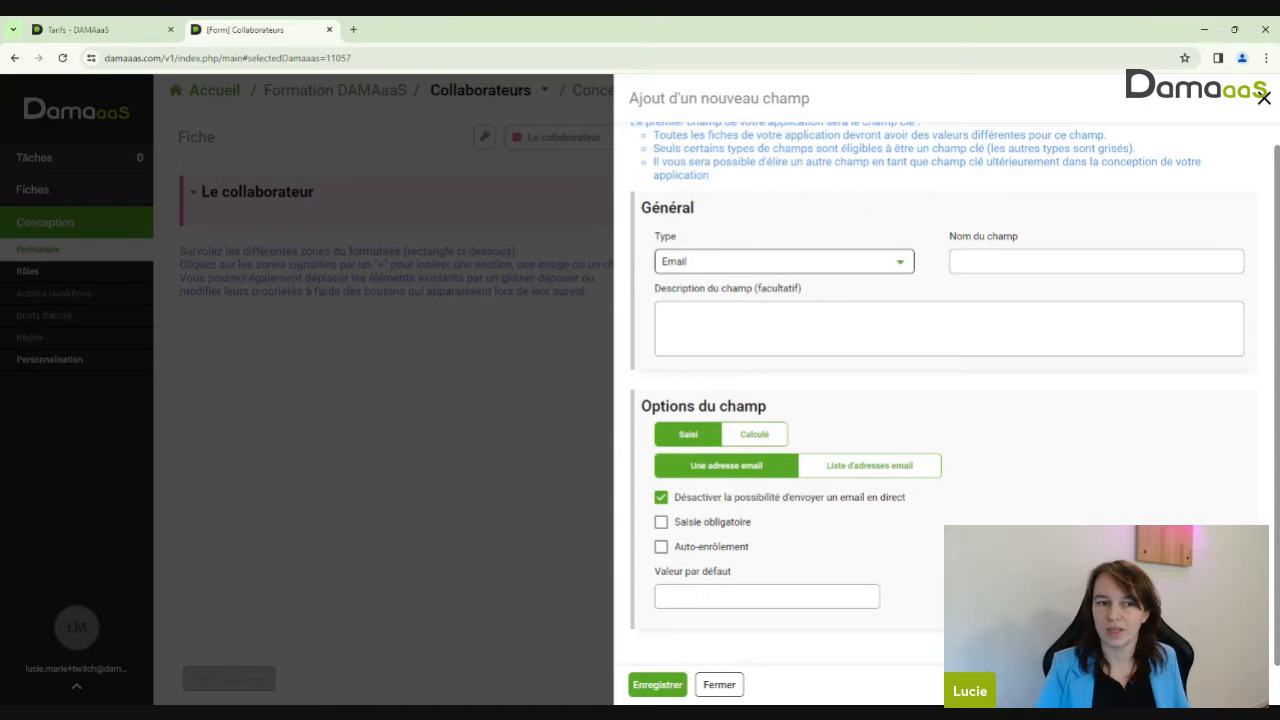
scroll(874, 283, up, 1)
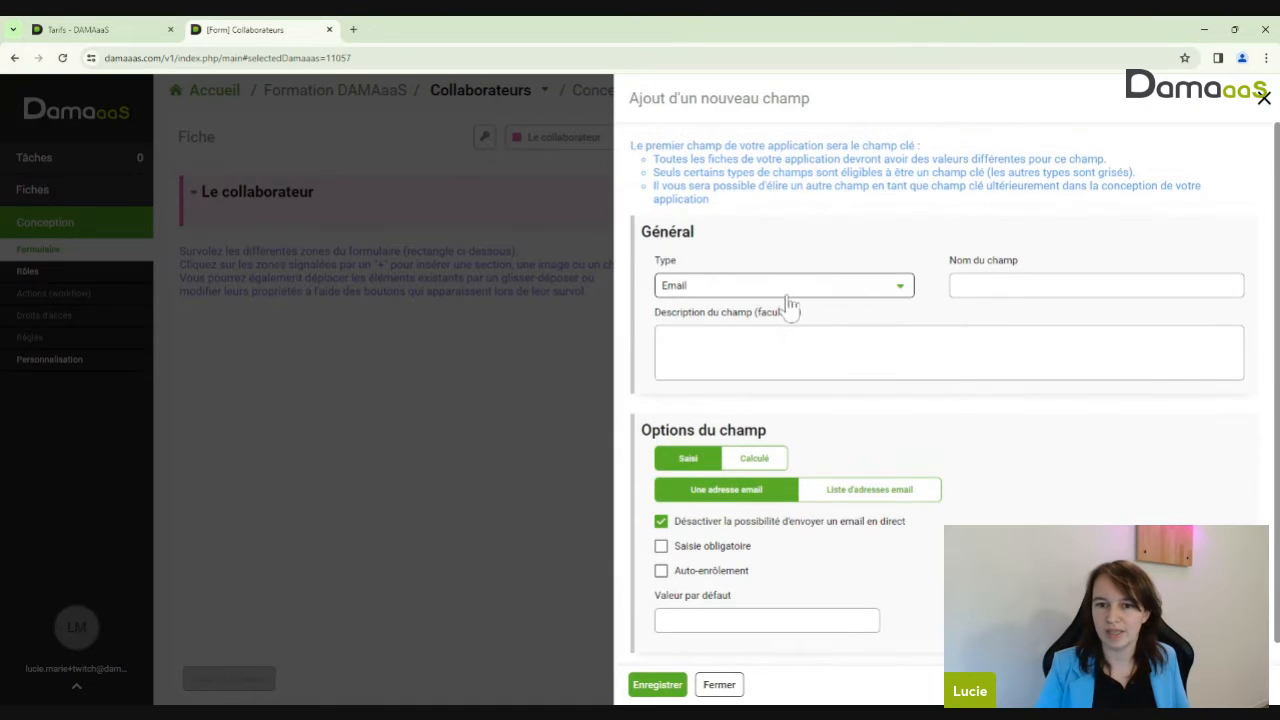
click(1024, 286)
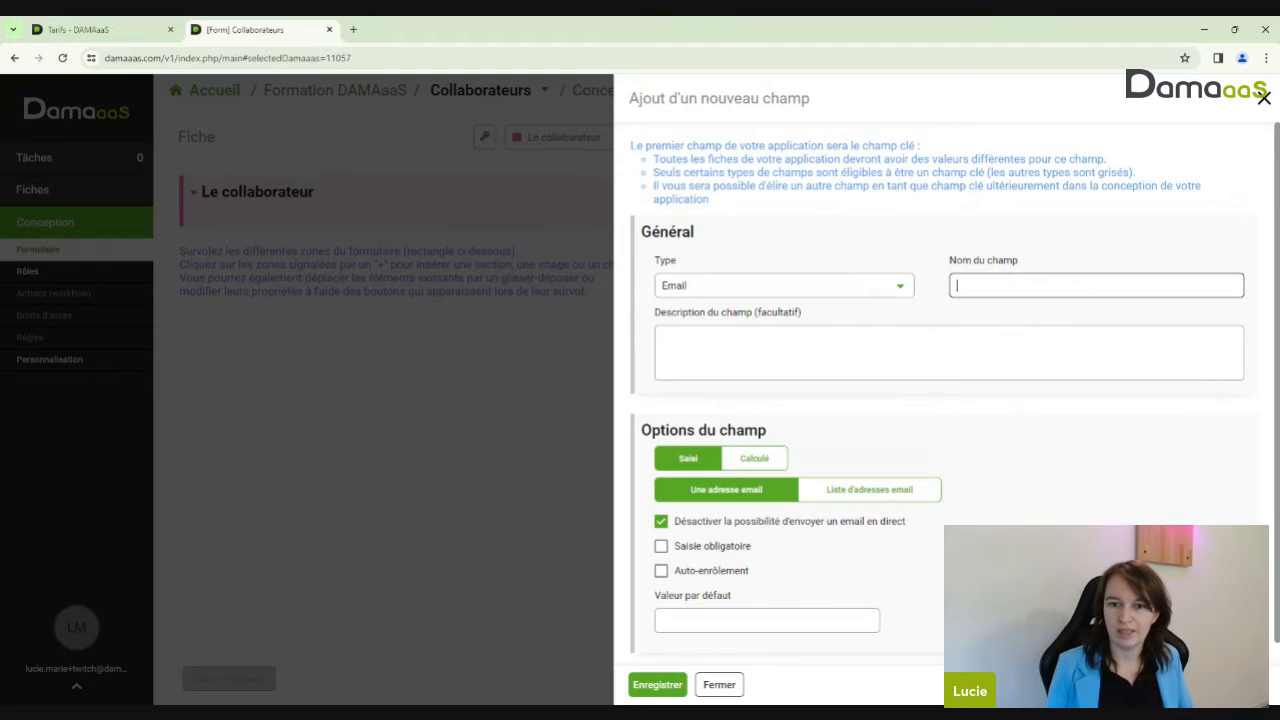
text(Mail)
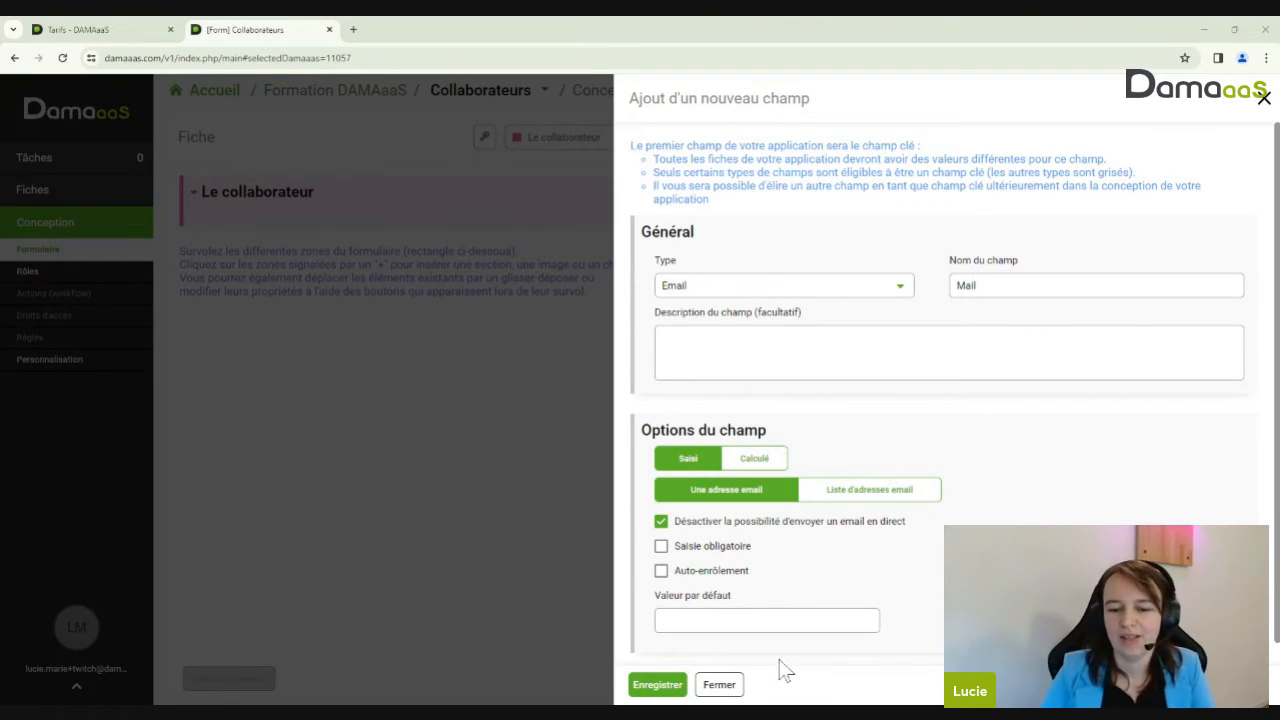
Save the Mail field, then view the Collaborateurs records list
click(656, 688)
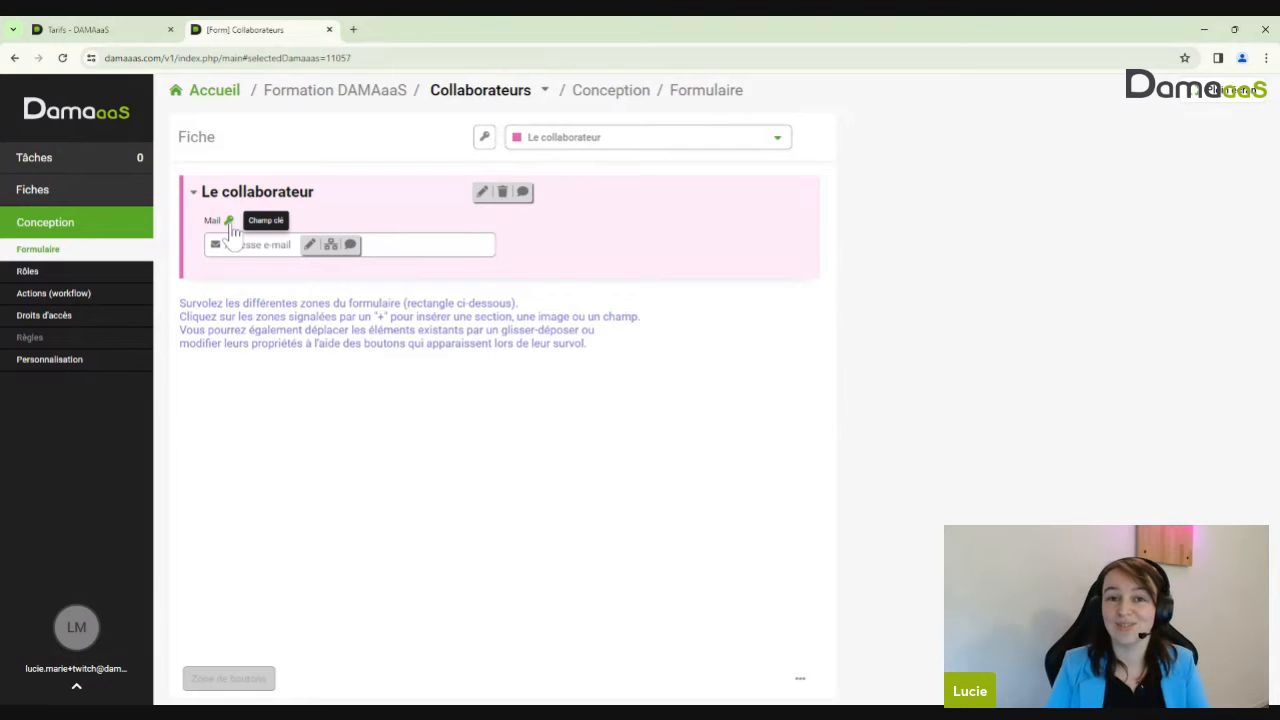
click(44, 200)
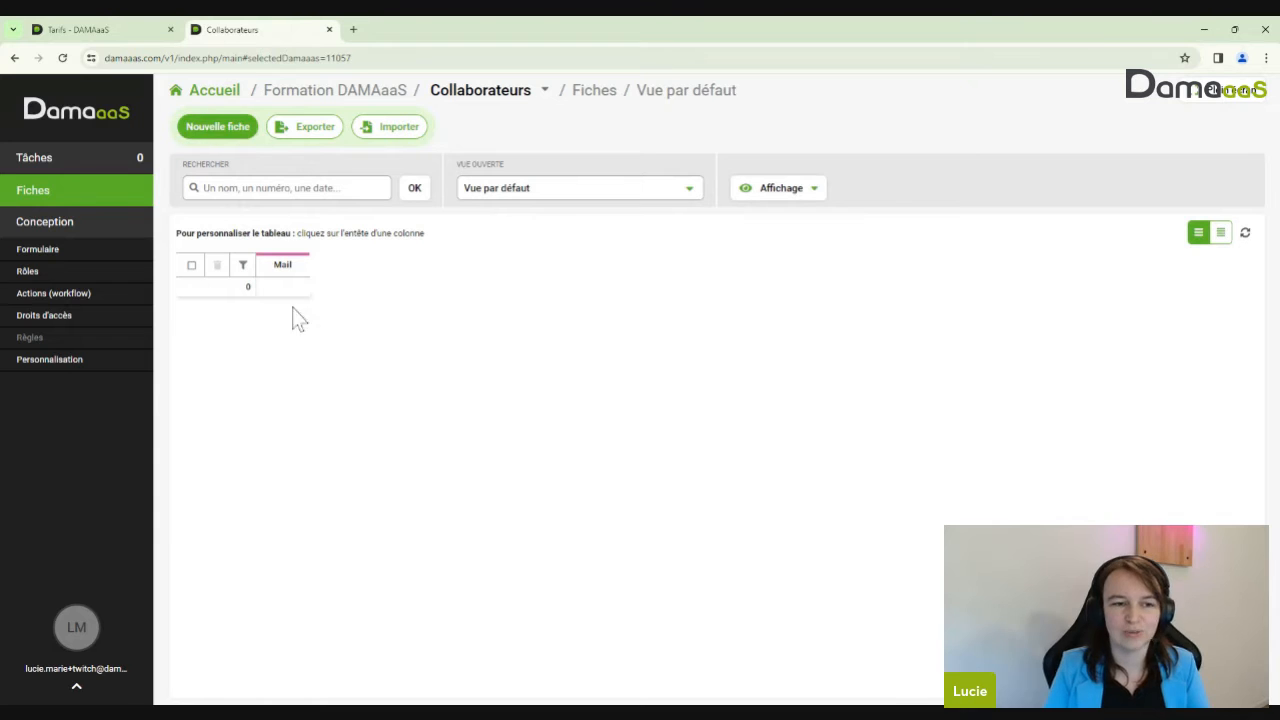
Create a collaborator record with the collaborator's e-mail address and widen the Mail column to show it fully
click(217, 128)
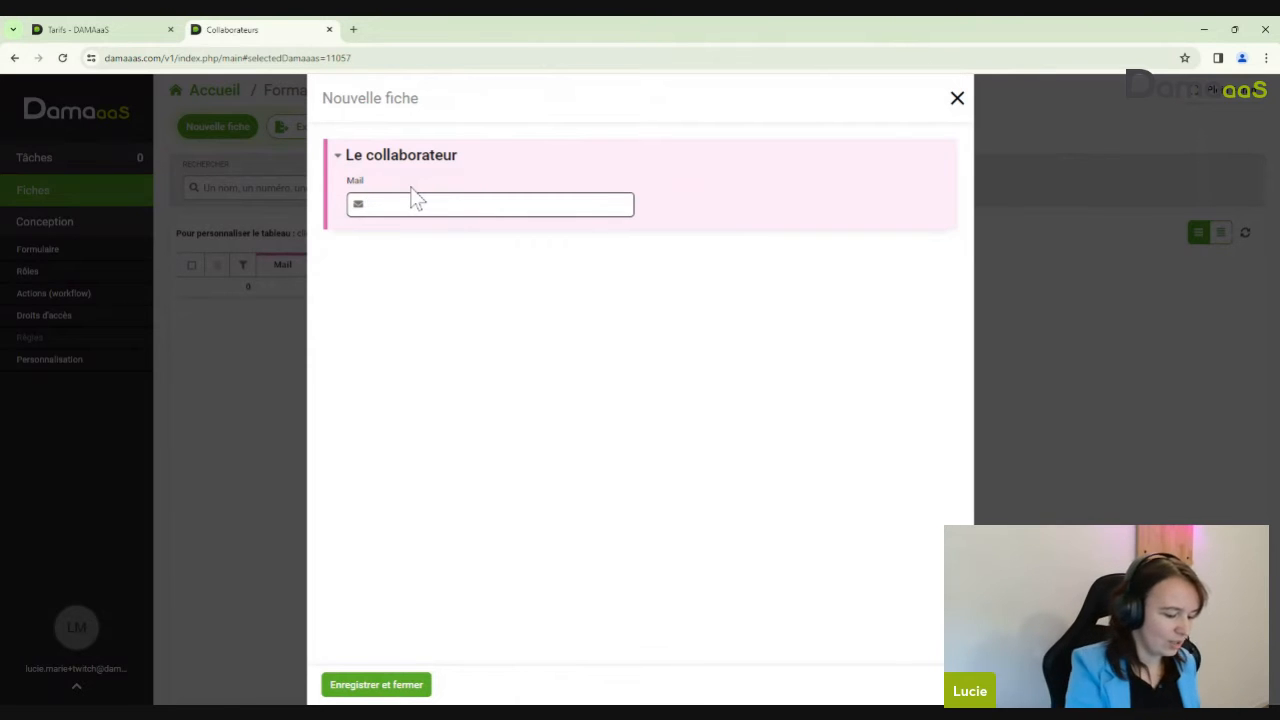
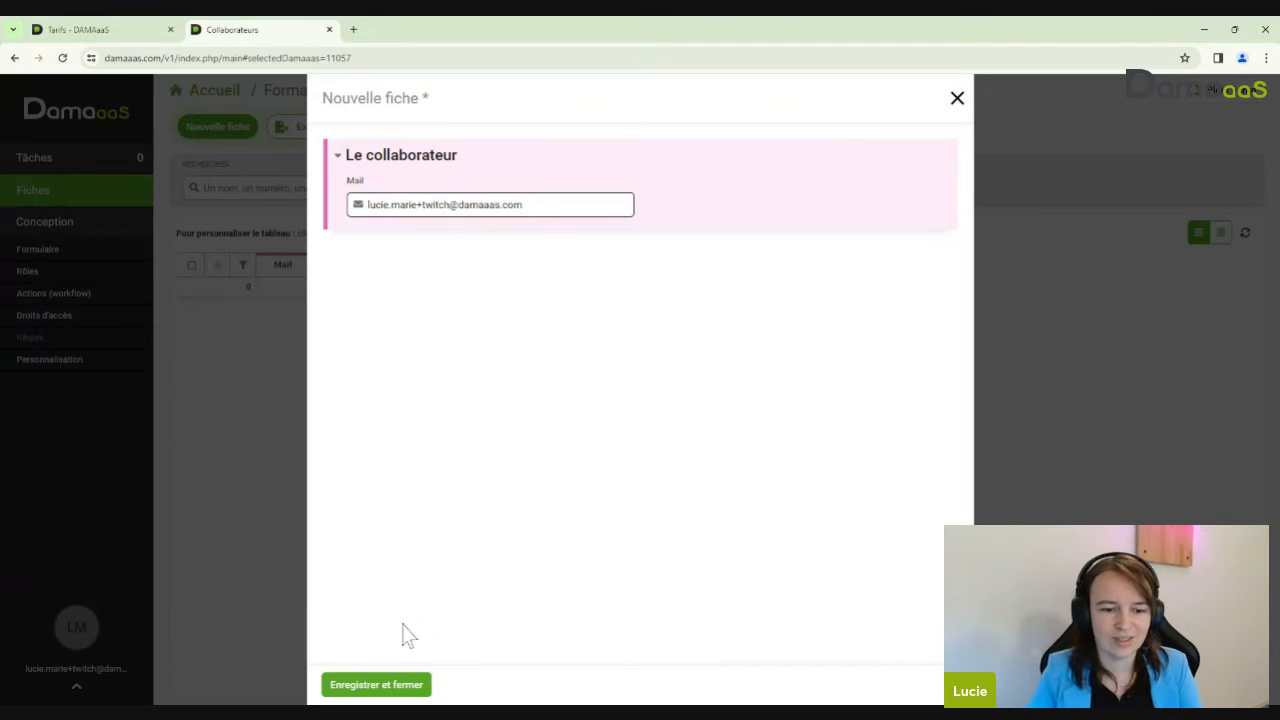
click(393, 685)
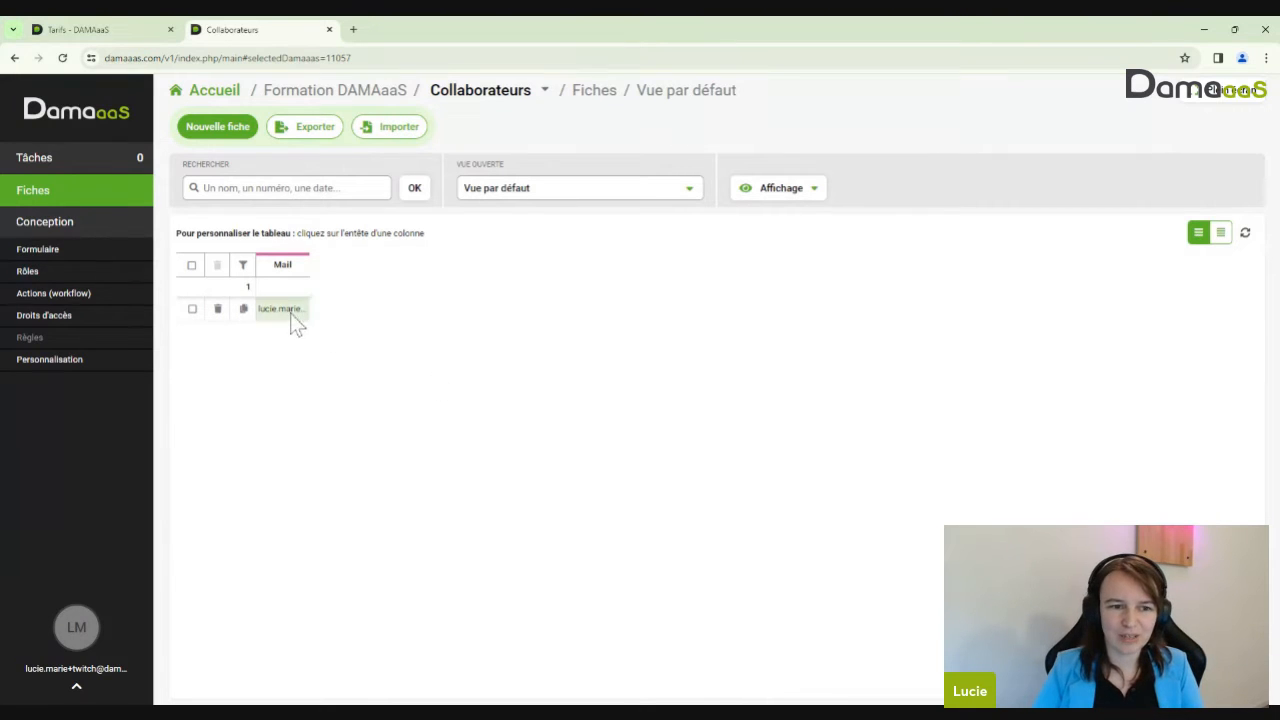
drag(309, 262, 409, 276)
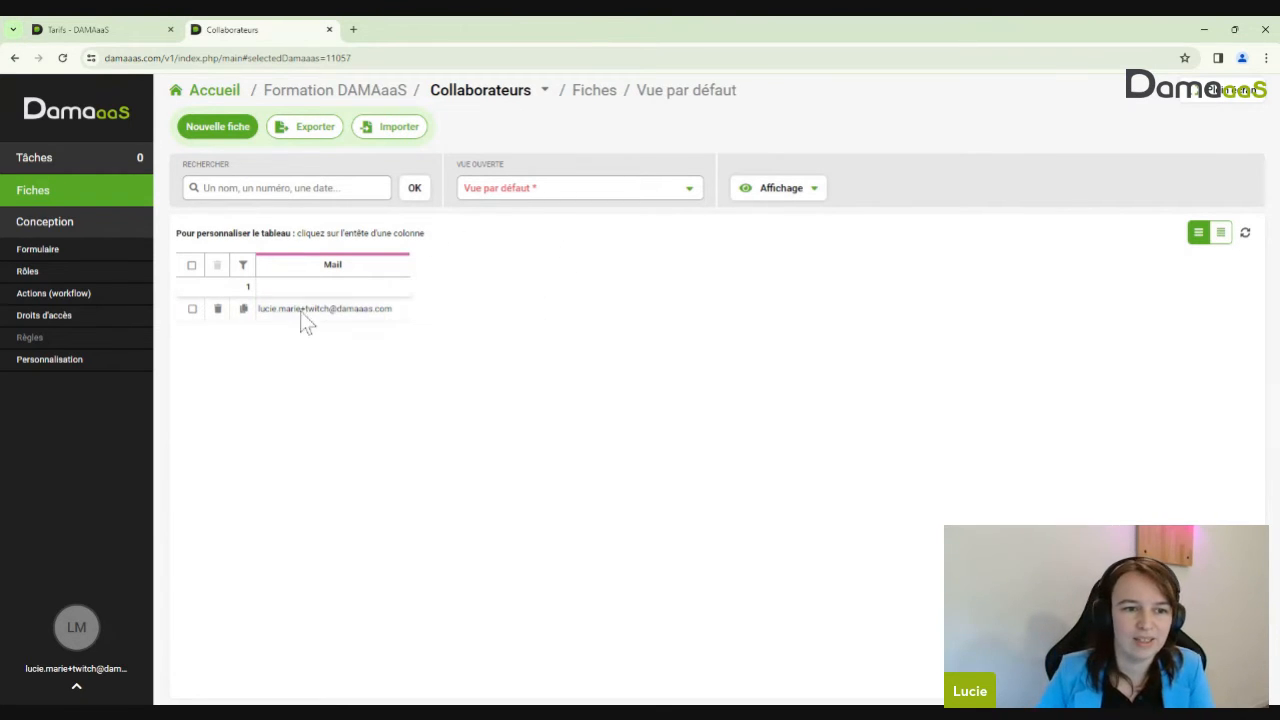
click(55, 254)
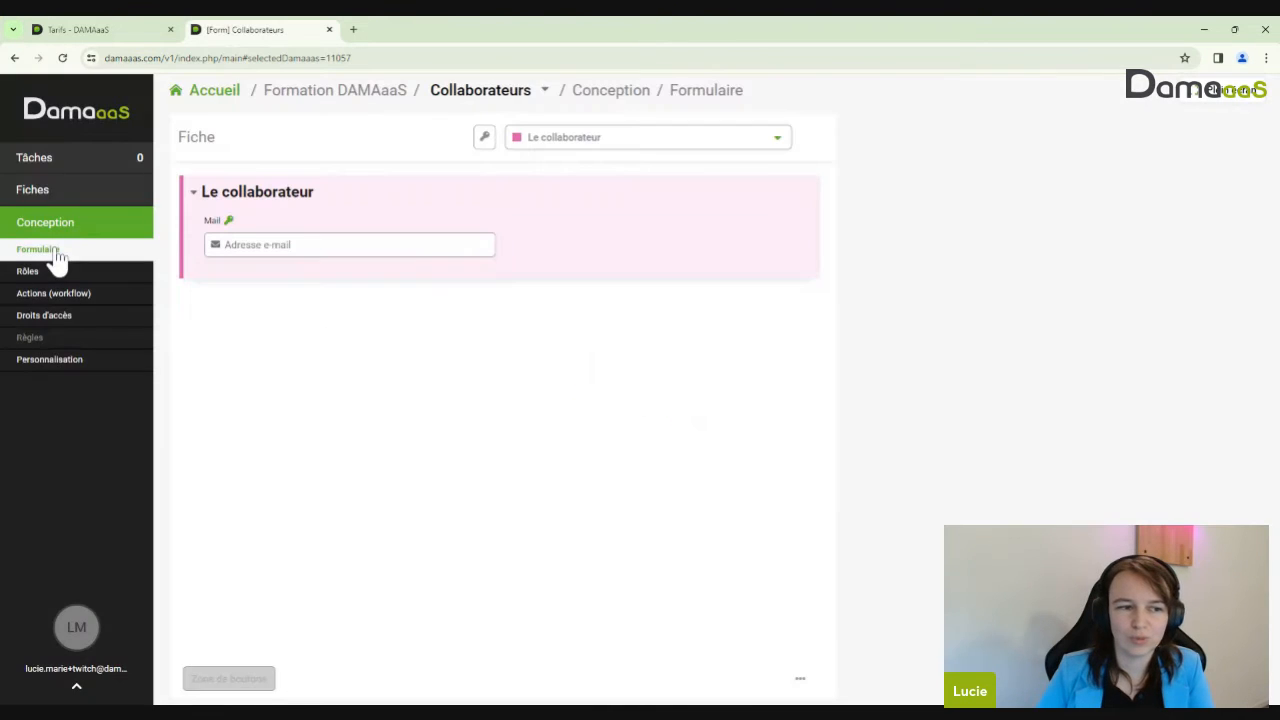
Insert a new text field named Prénom above Mail
click(50, 192)
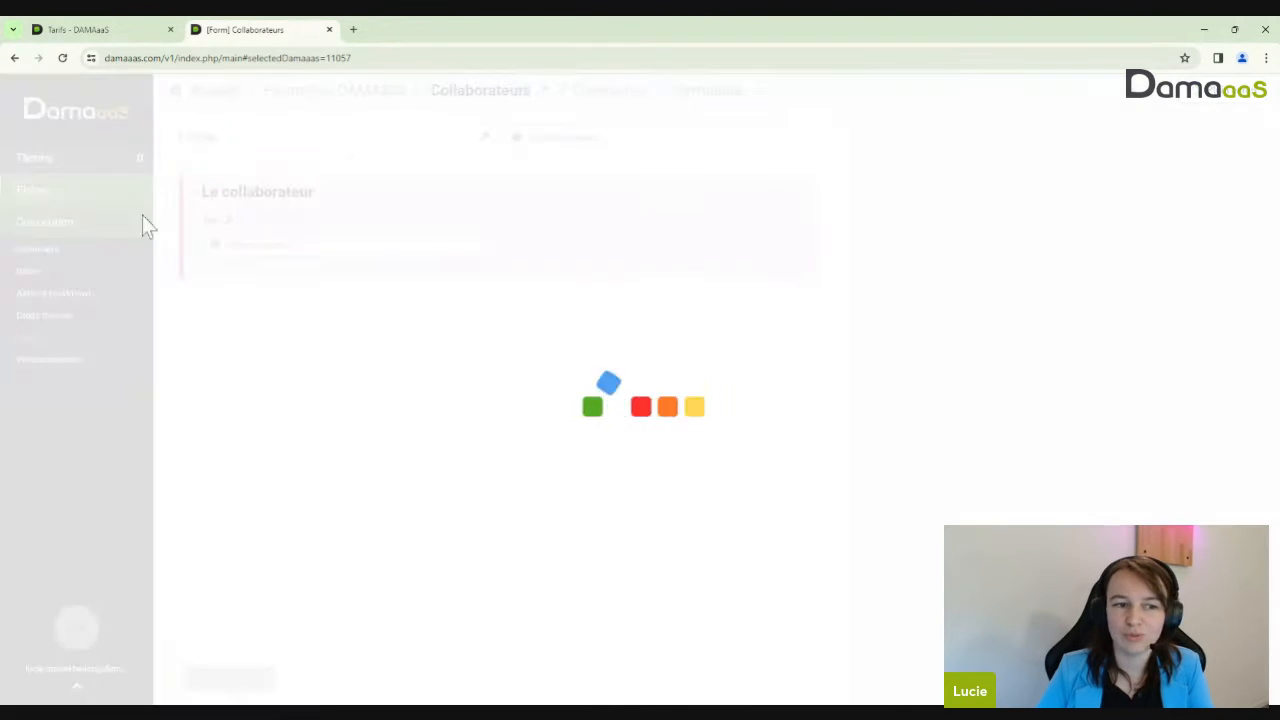
click(45, 250)
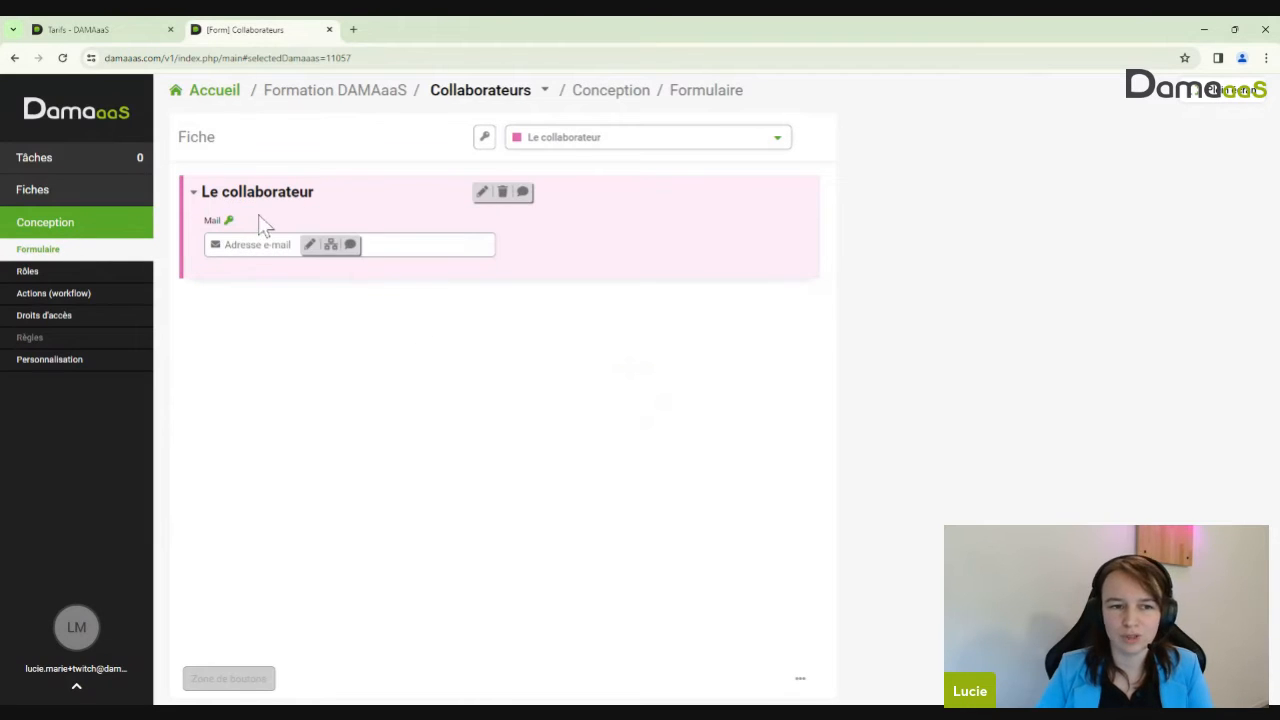
click(268, 214)
click(275, 217)
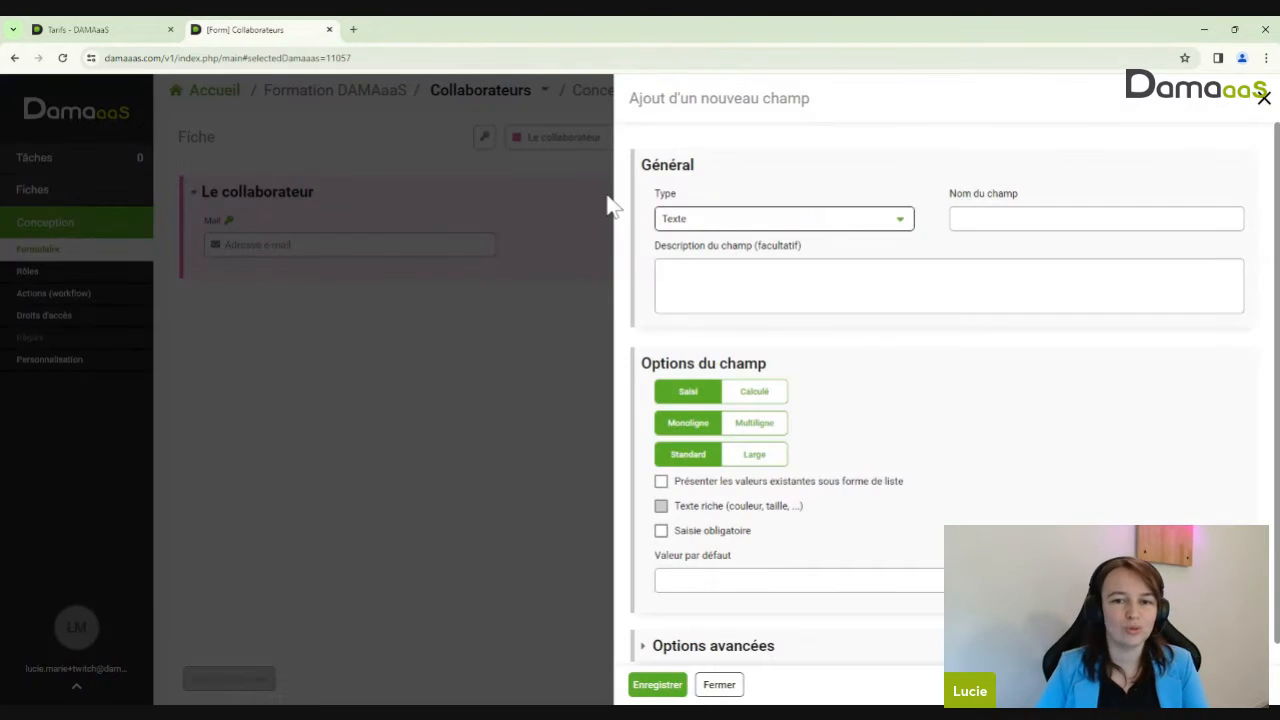
key(Tab)
text(Prénom)
key(Return)
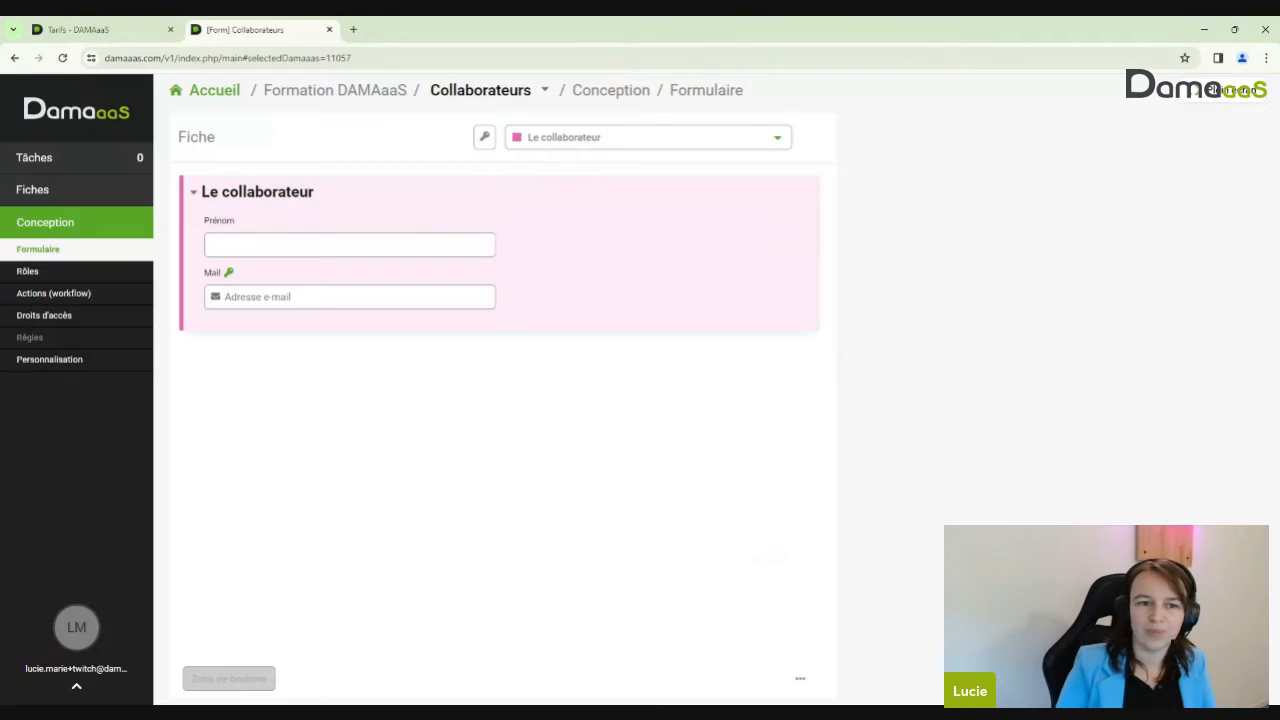
Insert a Nom text field beside Prénom
click(568, 252)
click(572, 264)
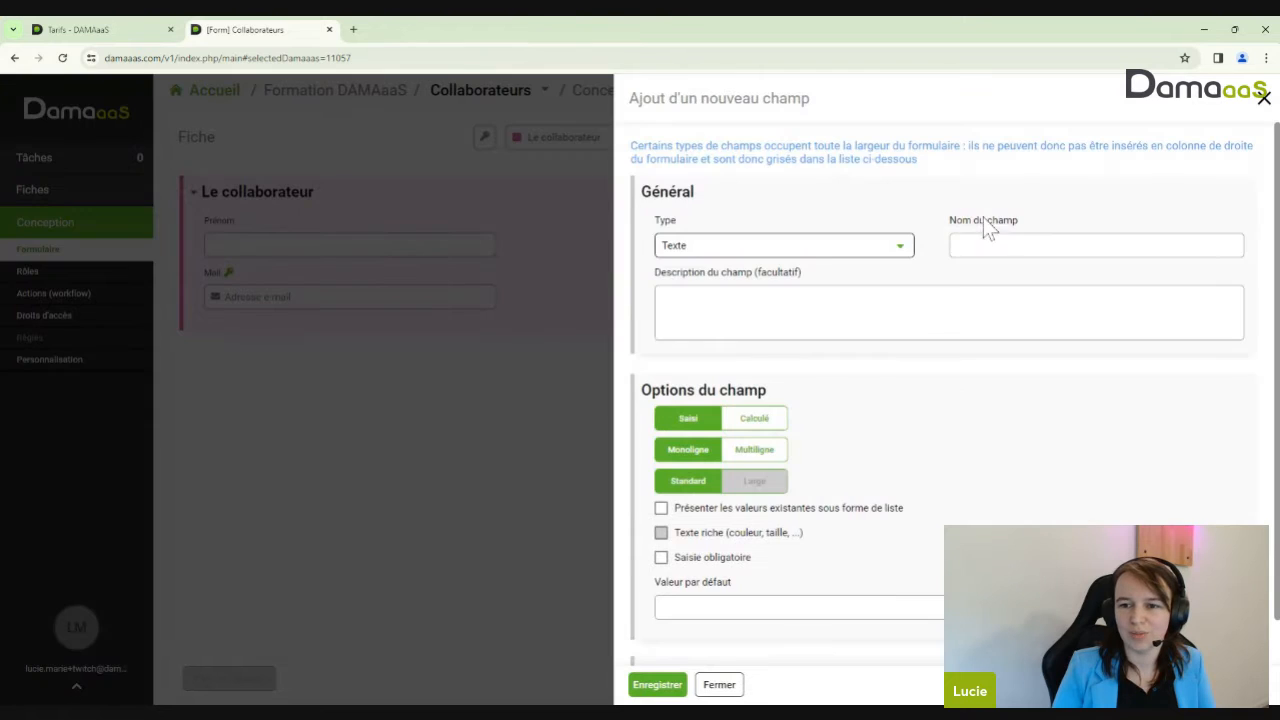
key(Tab)
text(Nom)
key(Return)
click(600, 298)
Add a phone-number field named Téléphone (type Téléphone) beside Mail and save it
click(609, 318)
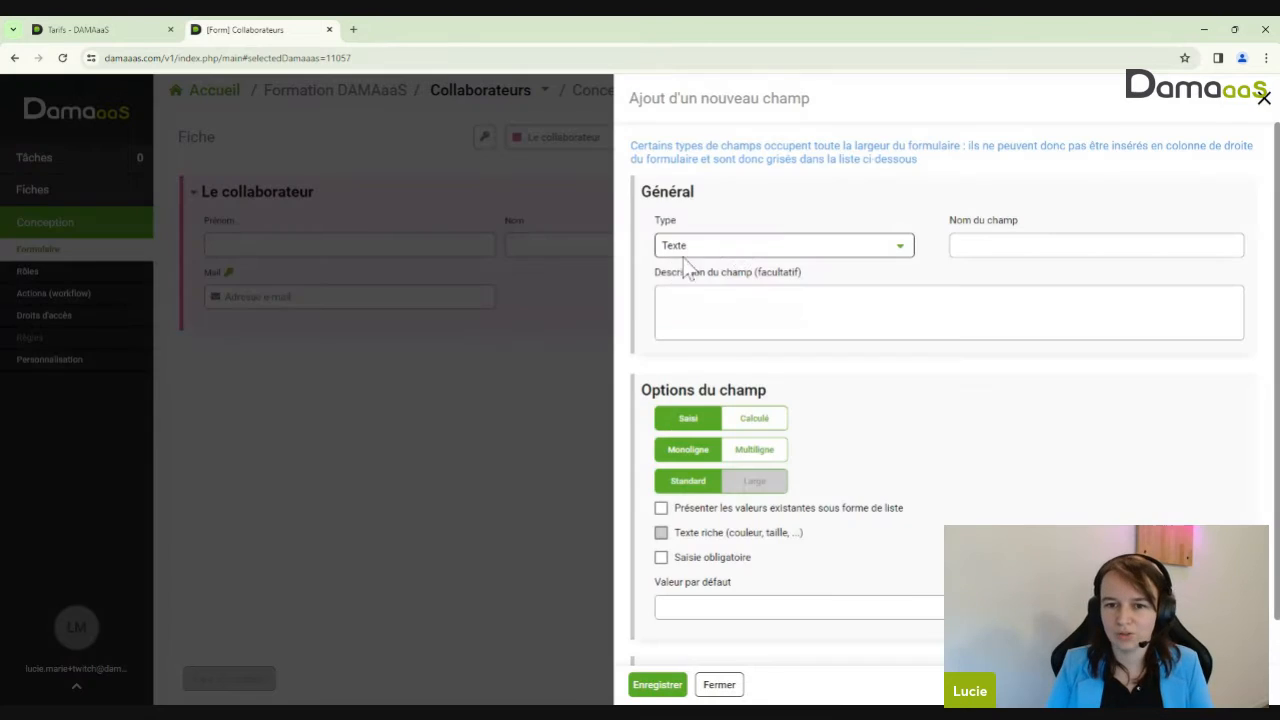
click(740, 250)
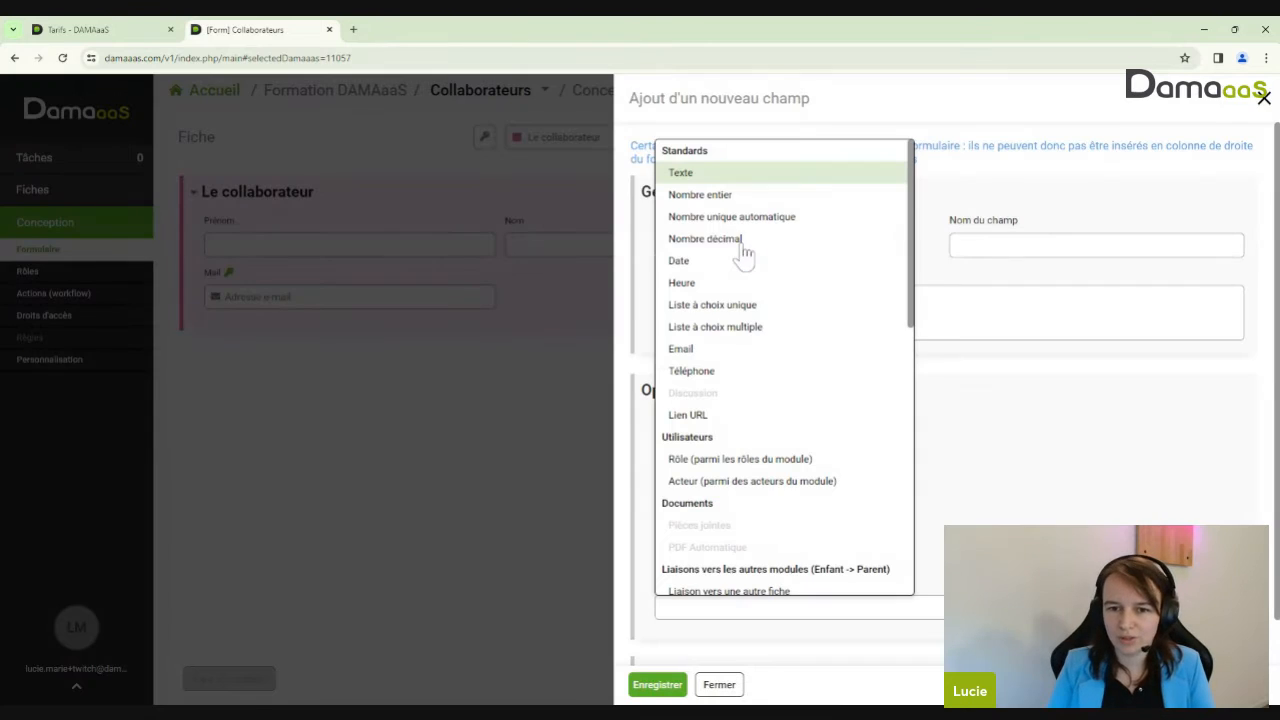
click(718, 372)
click(1010, 246)
text(Télé)
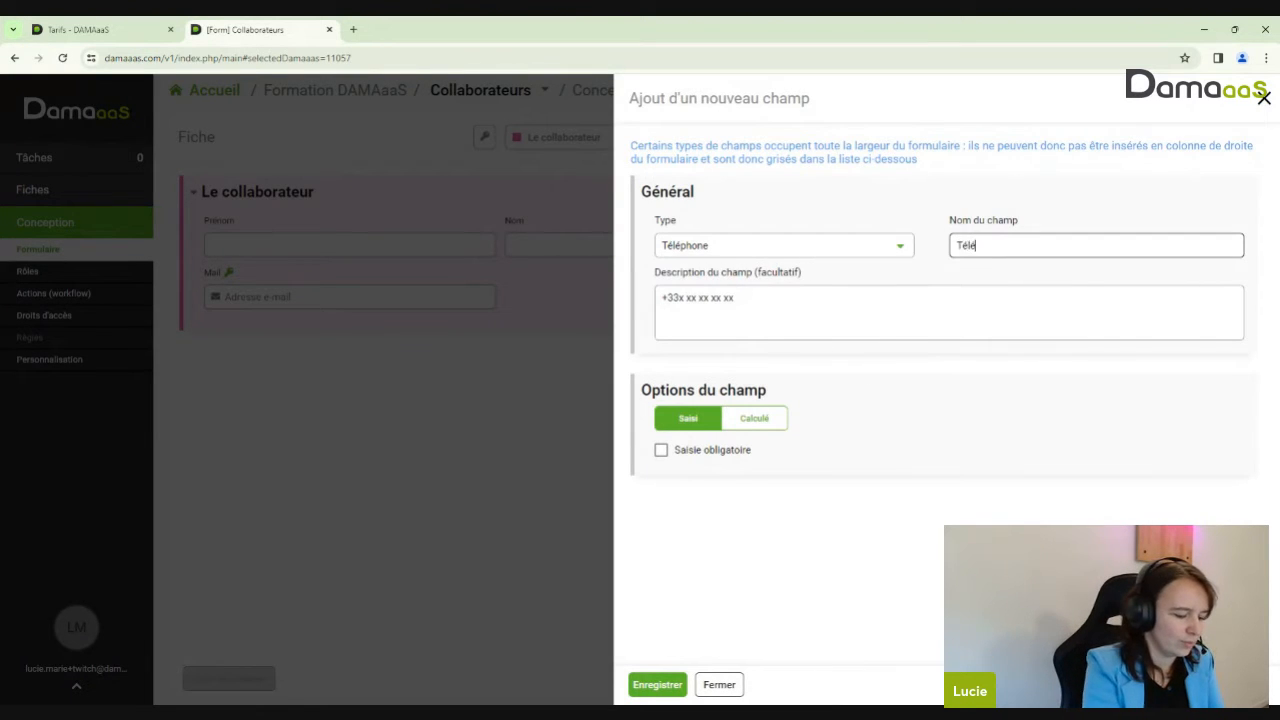
text(phone)
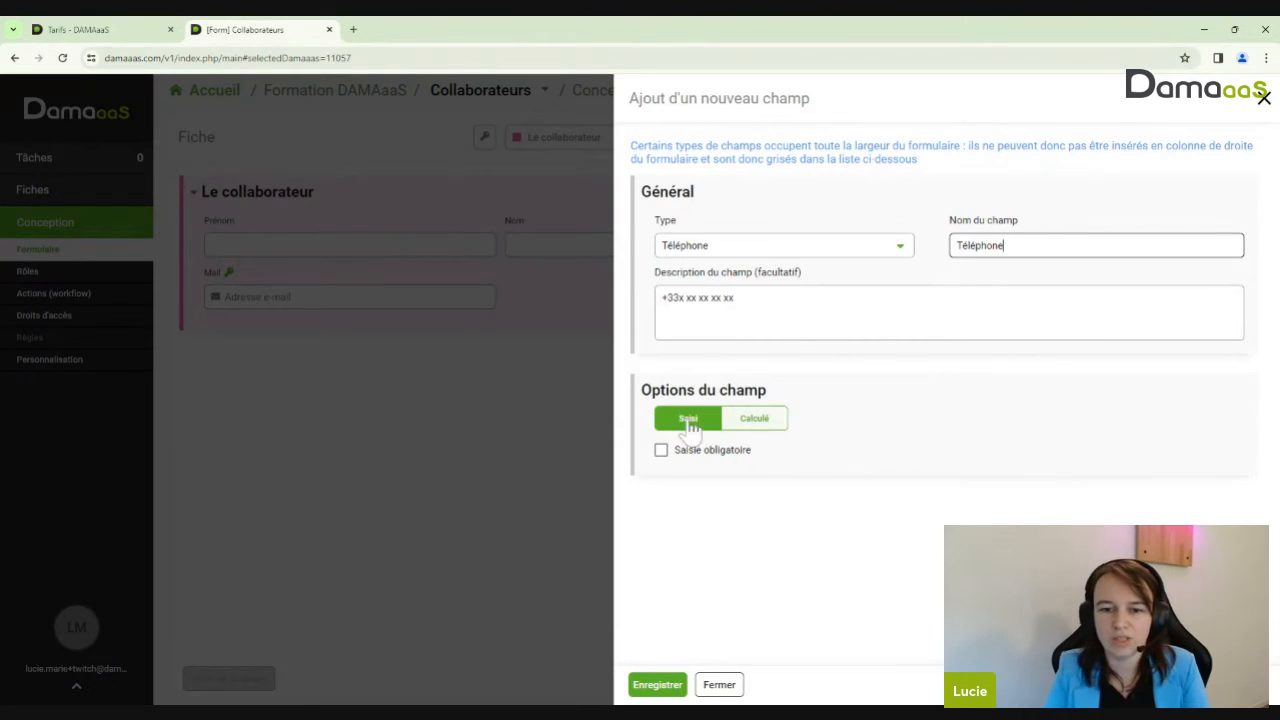
click(662, 686)
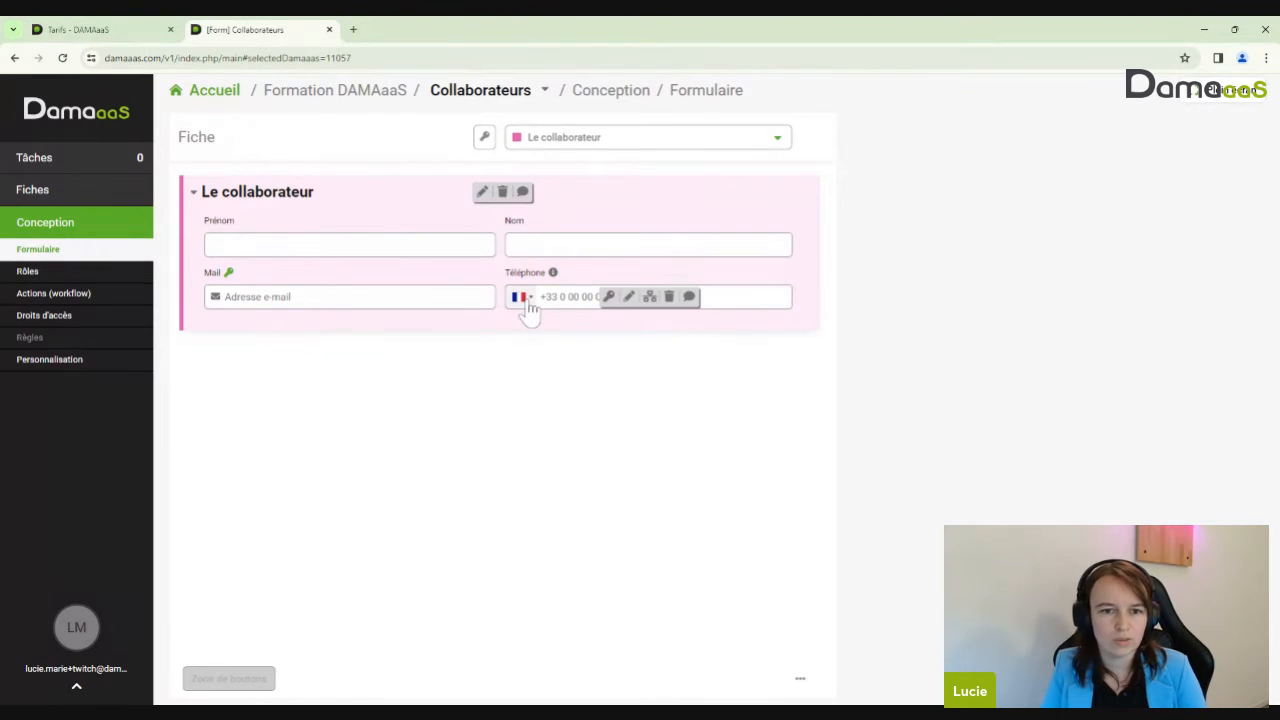
click(48, 200)
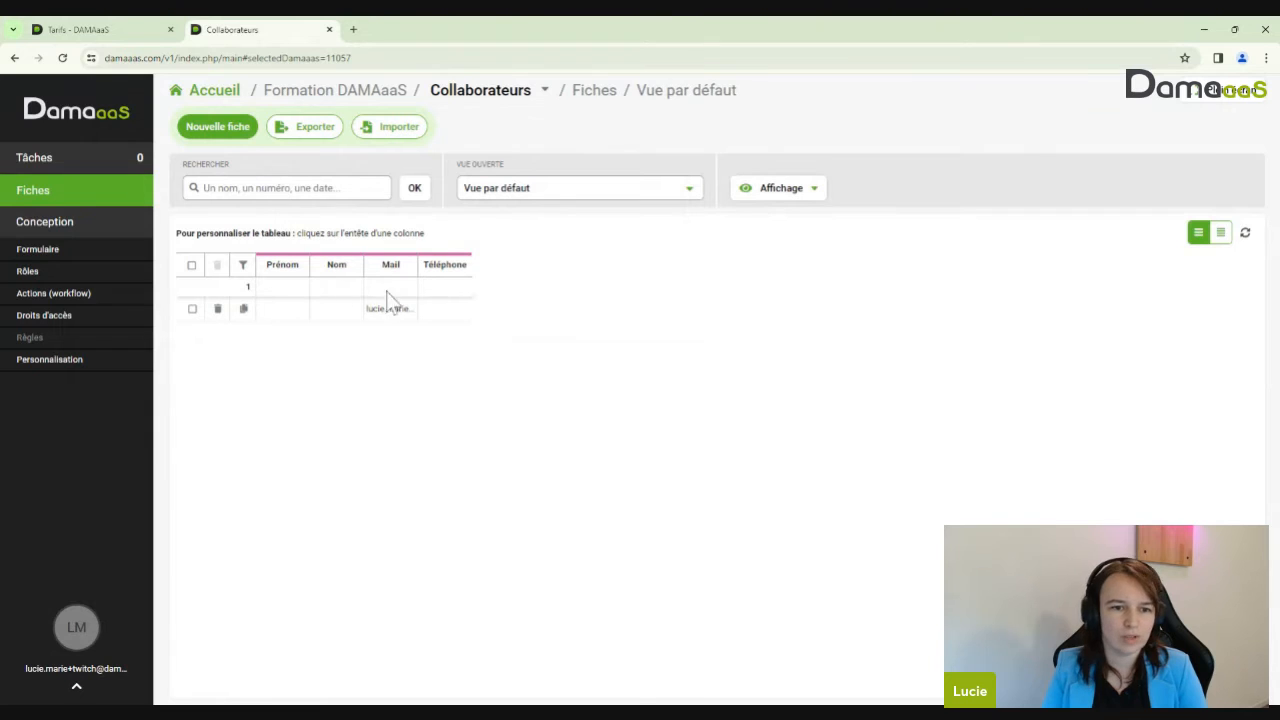
Open the existing collaborator record, check the phone country options, and close it without saving
click(390, 312)
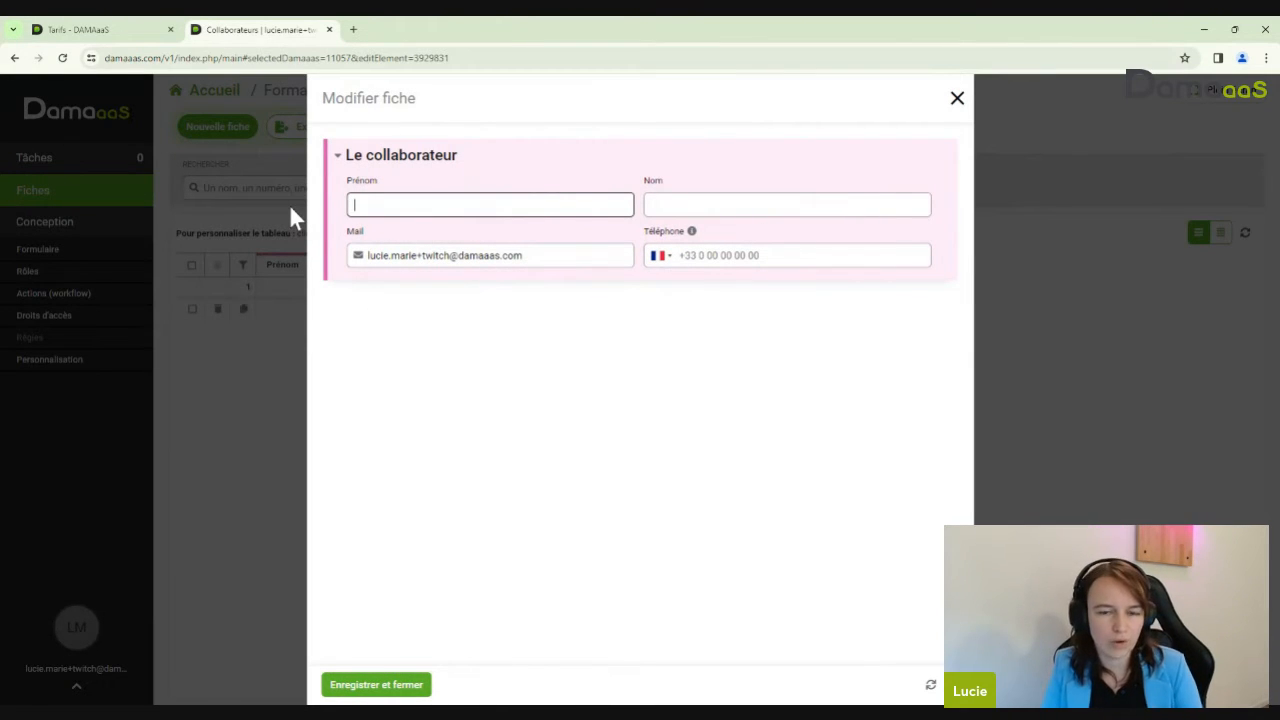
click(662, 256)
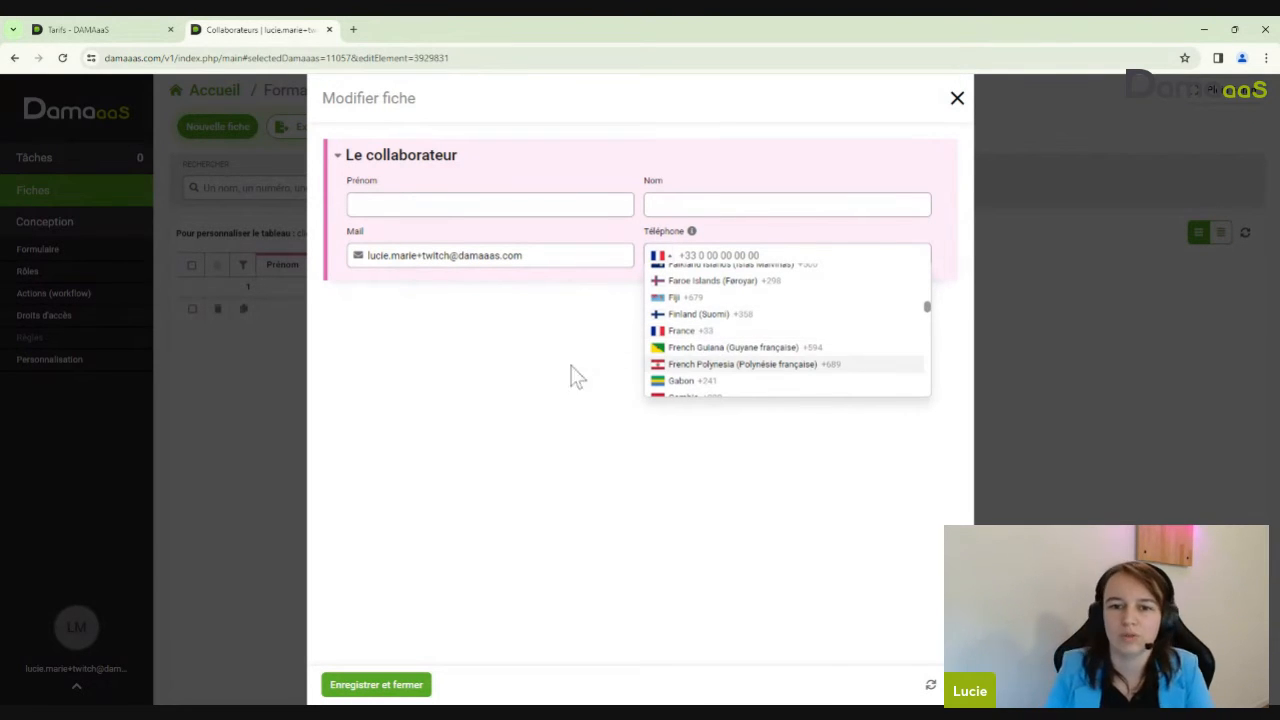
mouse_move(692, 233)
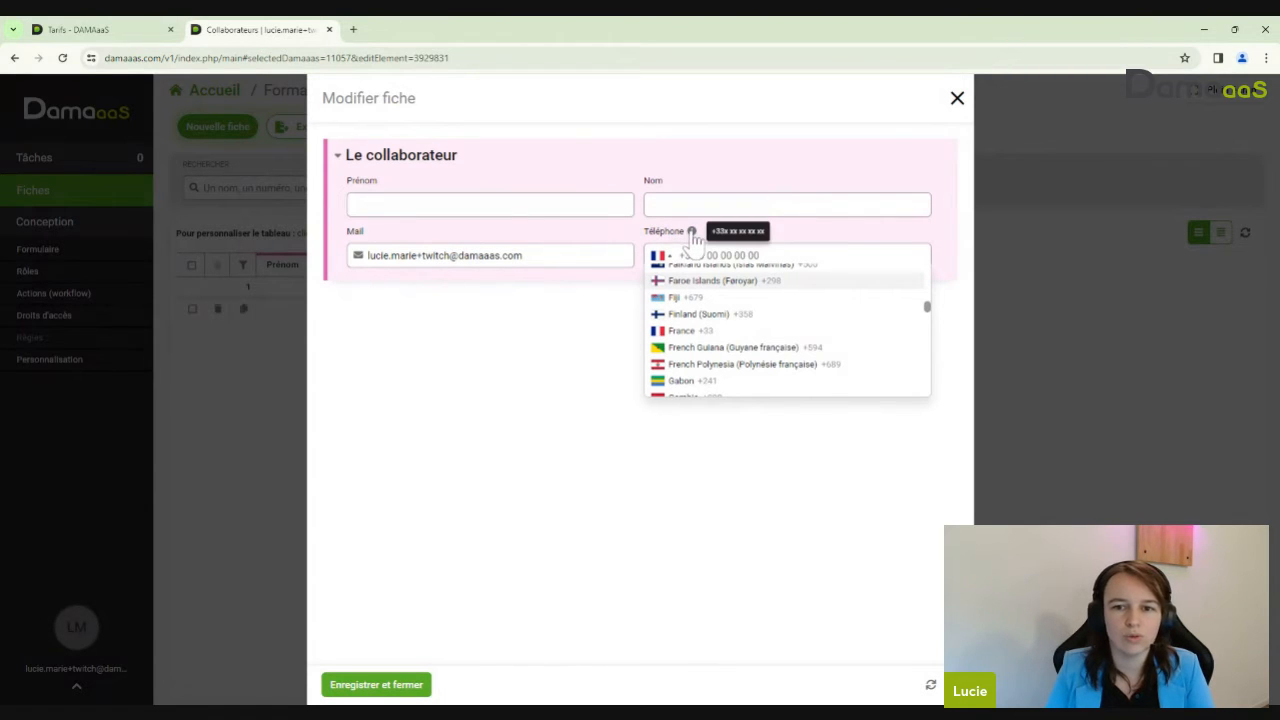
click(957, 99)
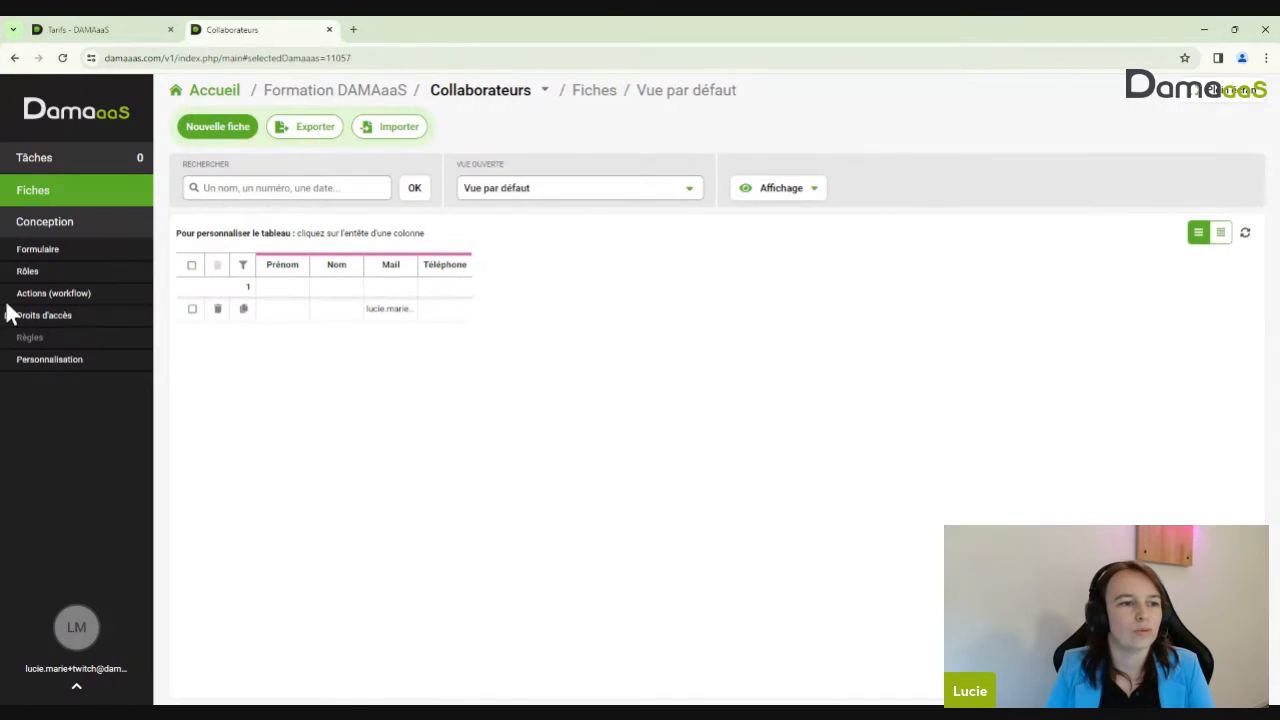
click(38, 250)
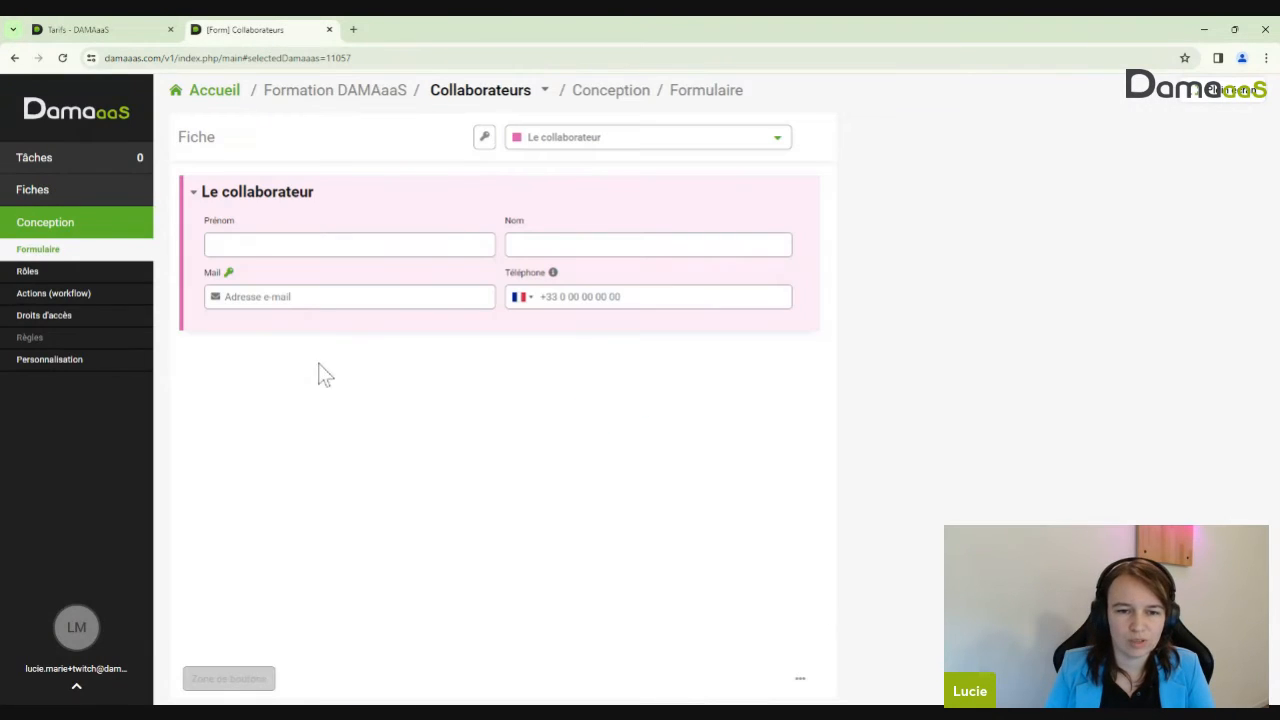
click(629, 296)
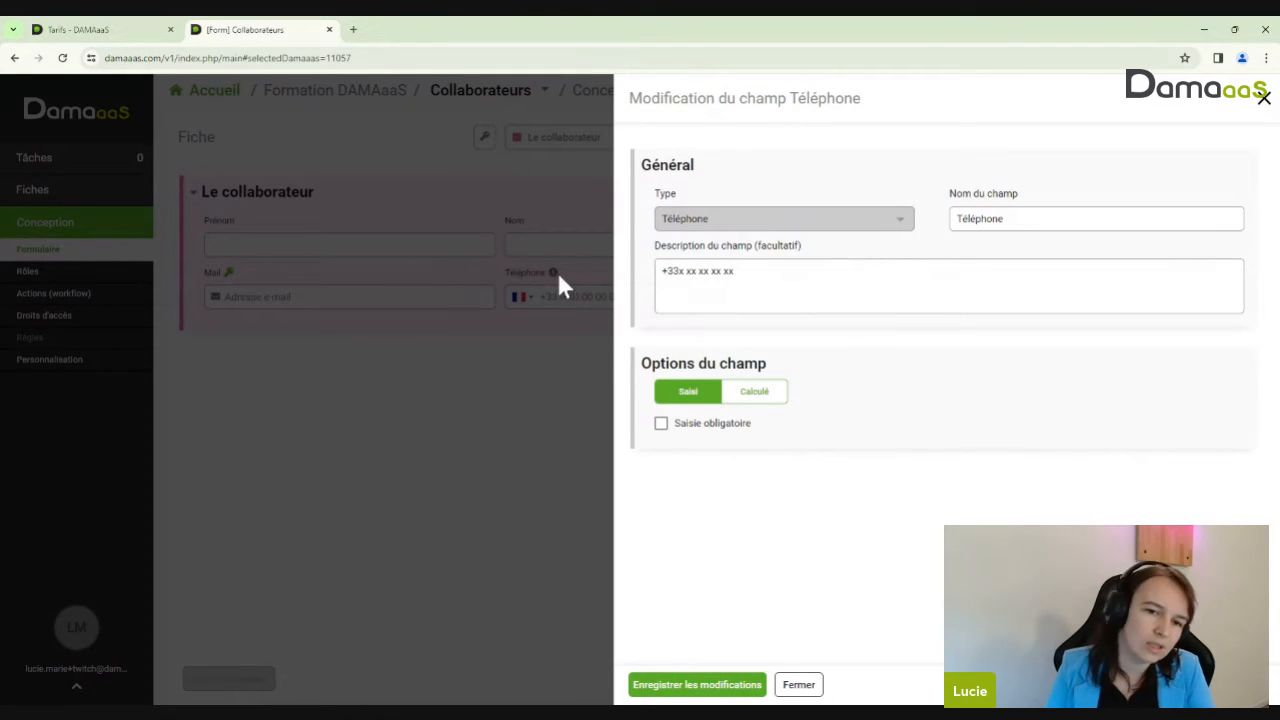
drag(736, 272, 661, 284)
click(752, 284)
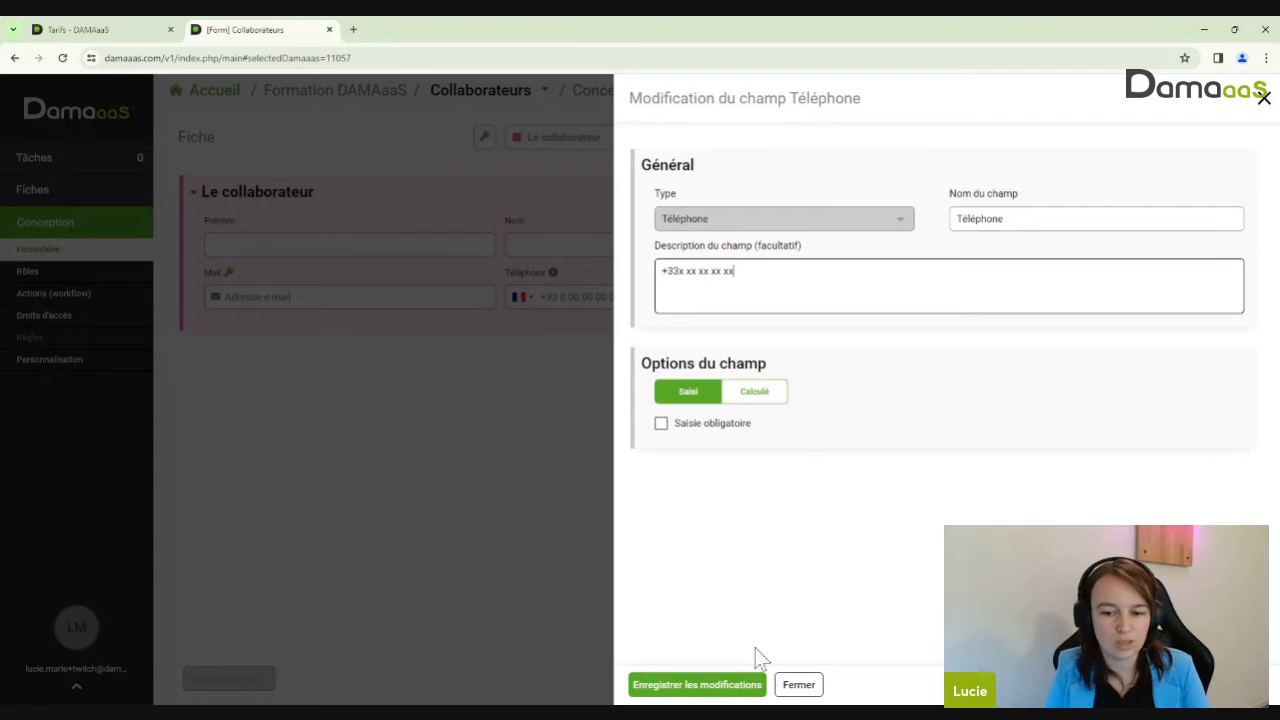
click(799, 688)
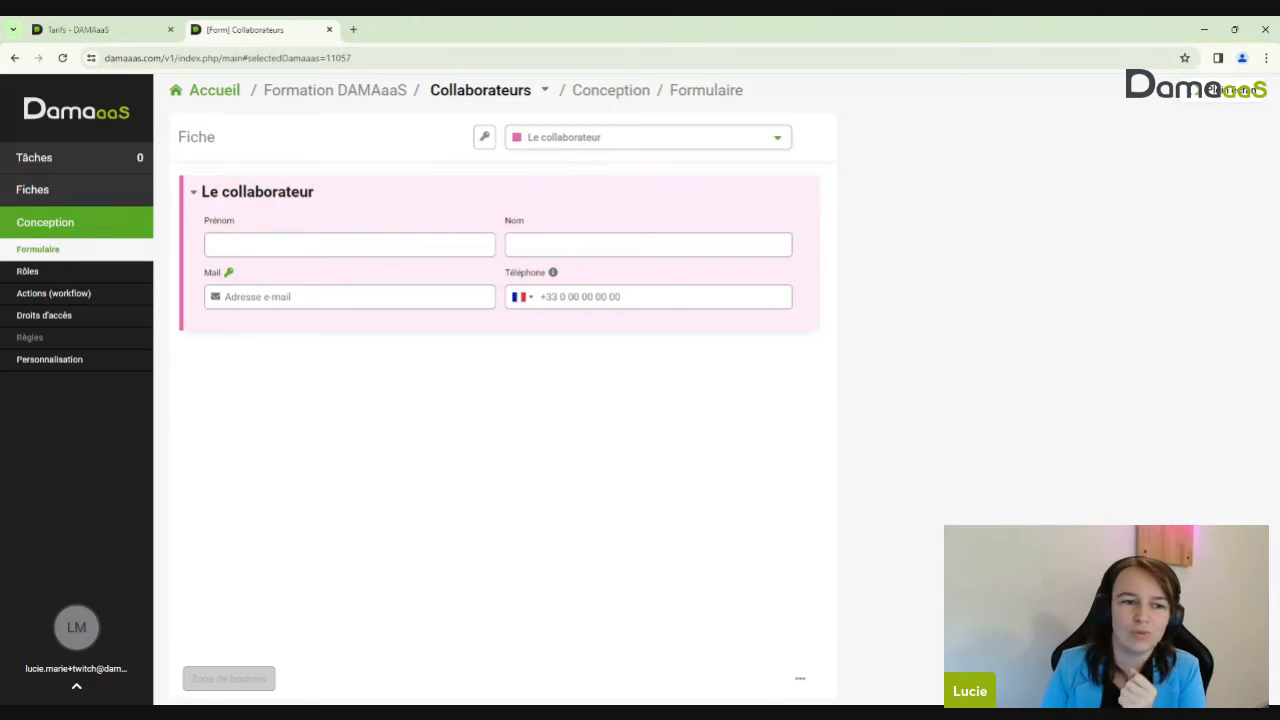
Add the comment 'Un commentaire' to the Téléphone field using its comment icon
mouse_move(688, 302)
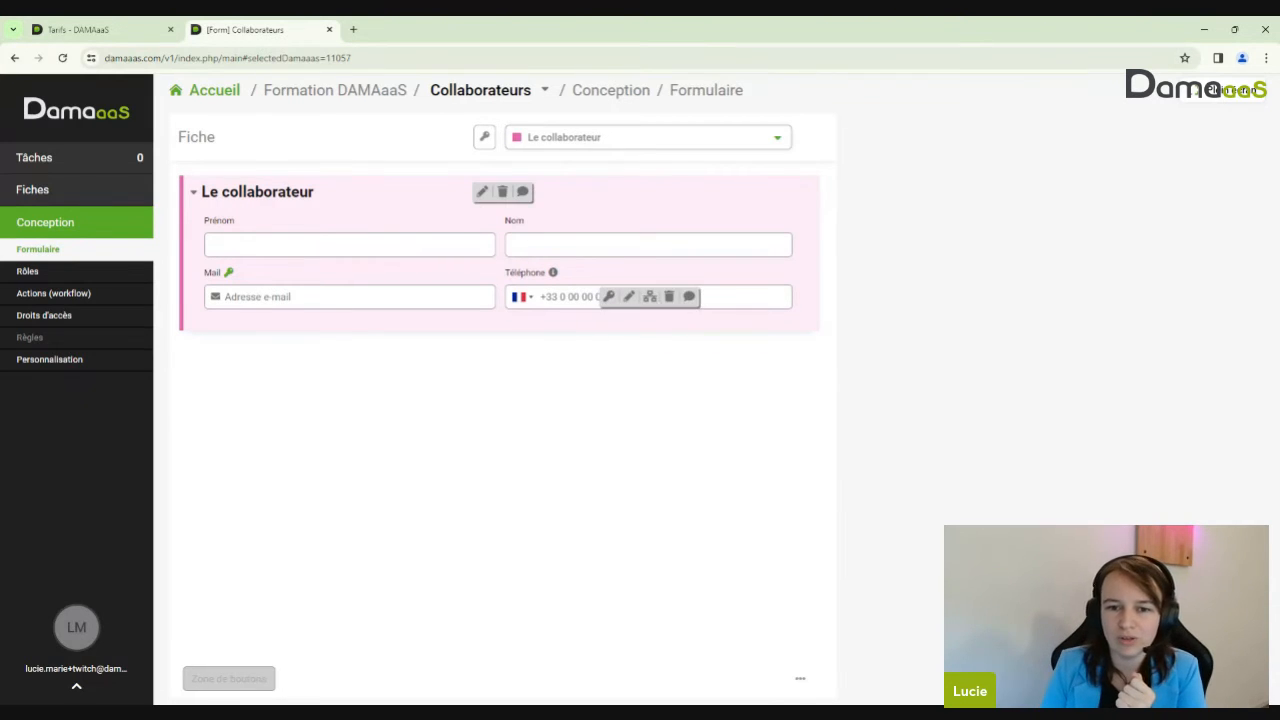
click(689, 302)
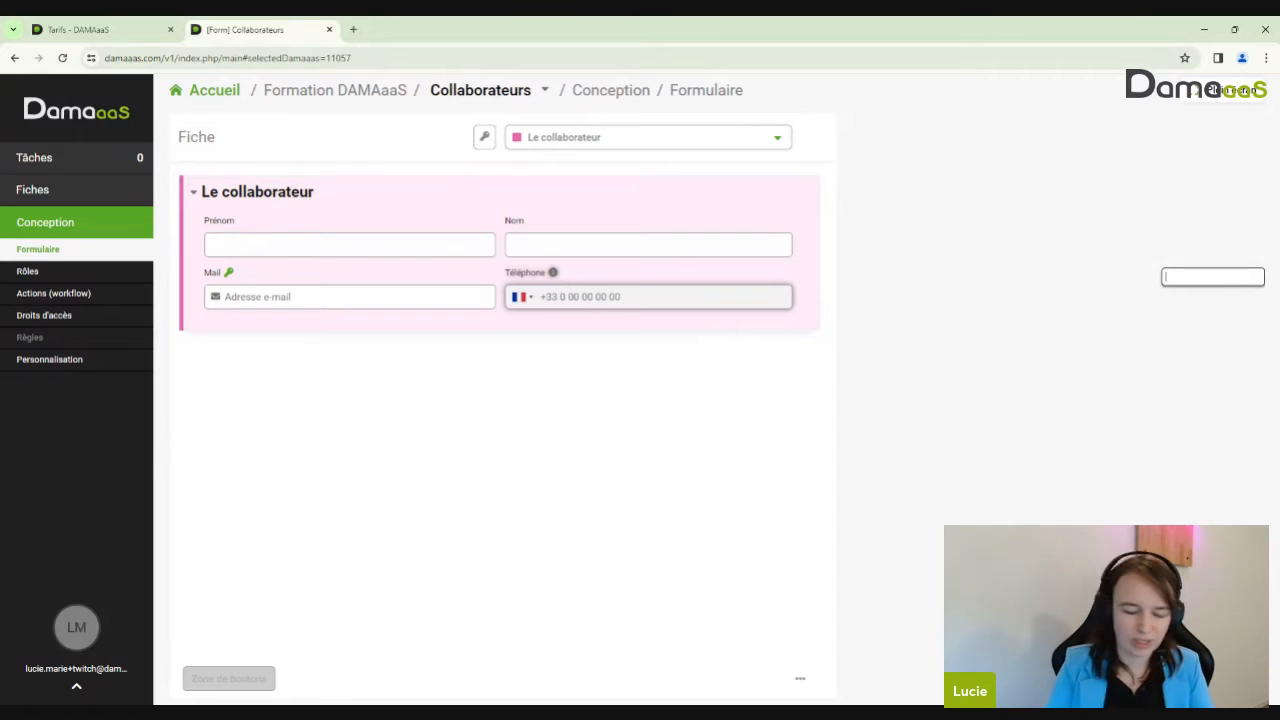
text(Un commentaire)
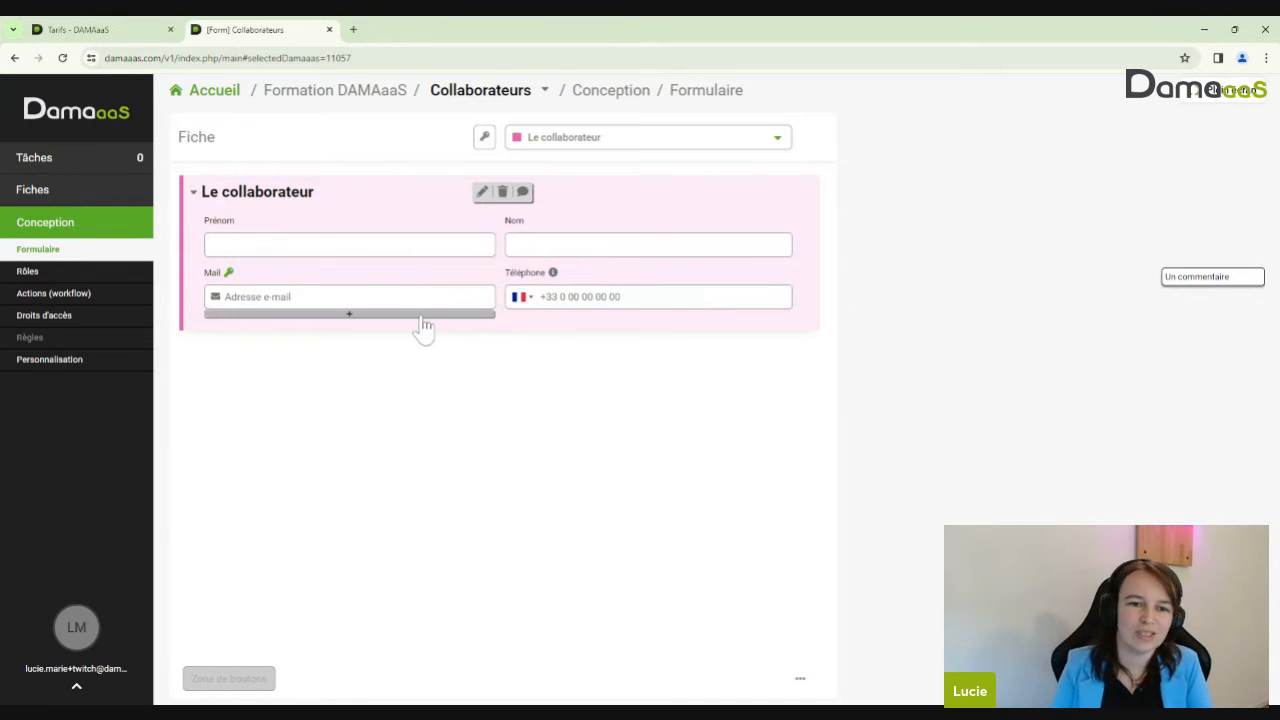
Insert a Liste à choix unique field 'En activité' below Mail, defaulting to Oui
click(423, 328)
click(288, 325)
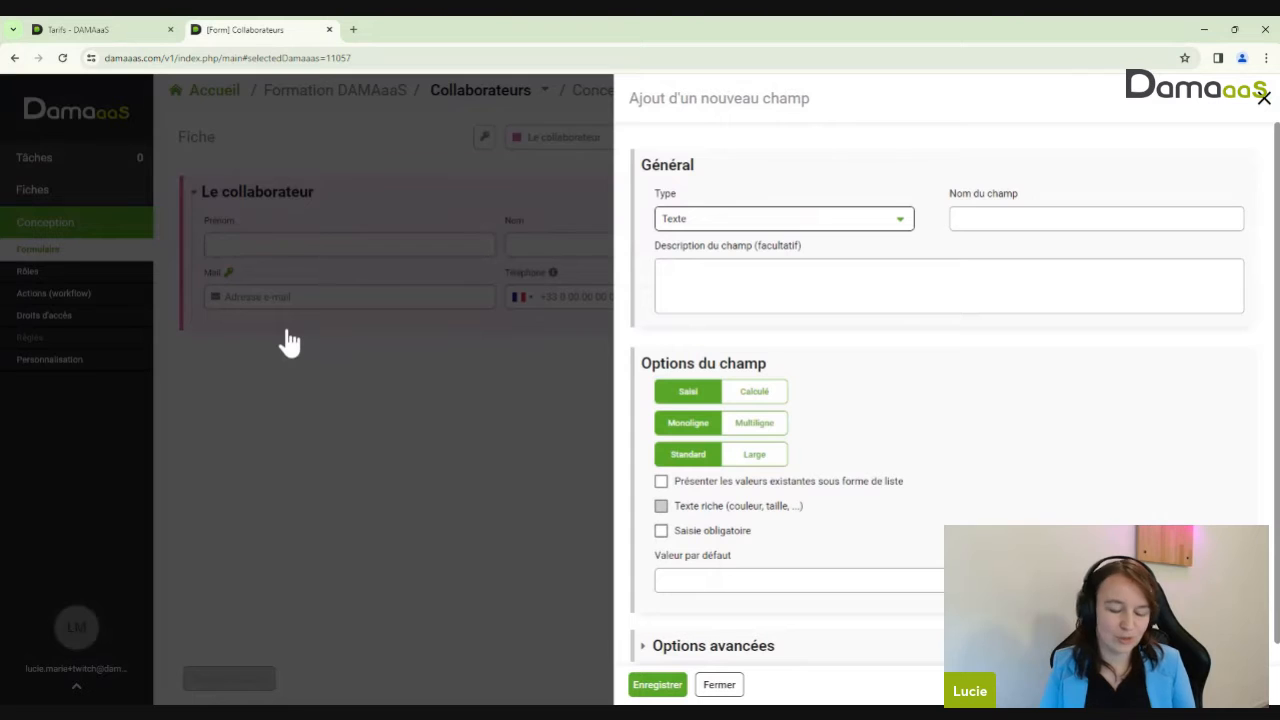
click(724, 224)
click(740, 306)
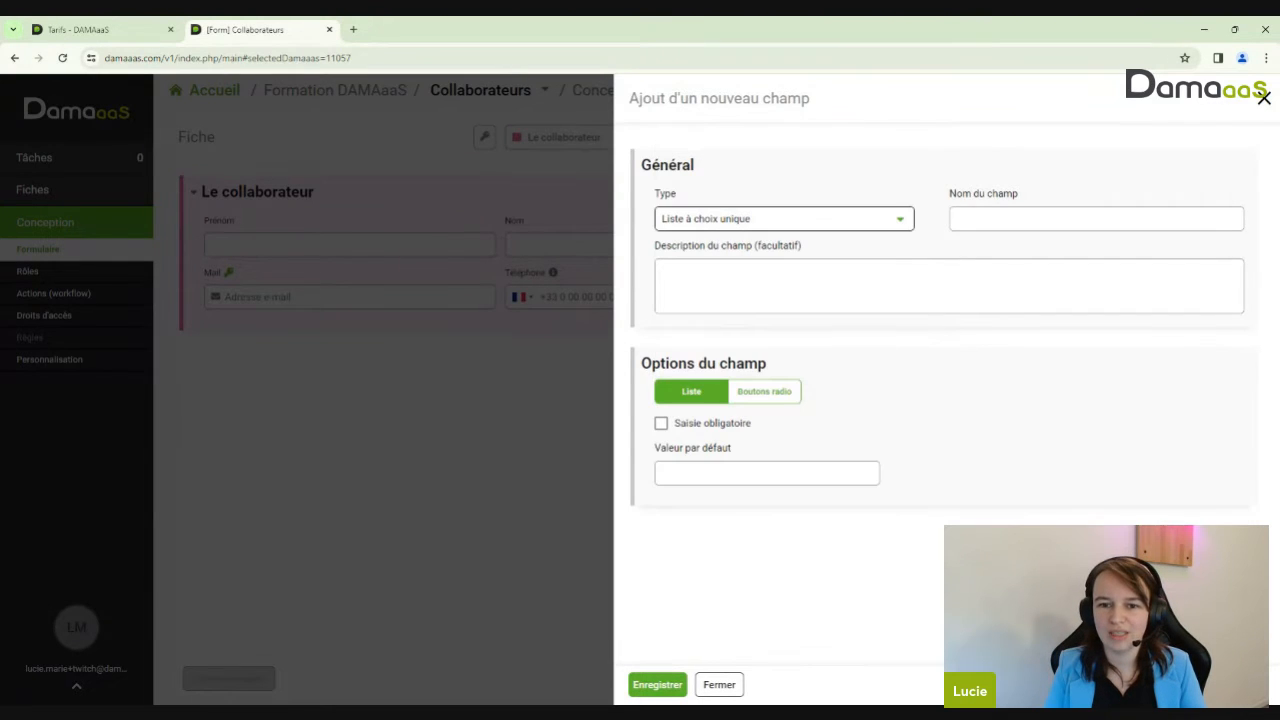
click(1010, 219)
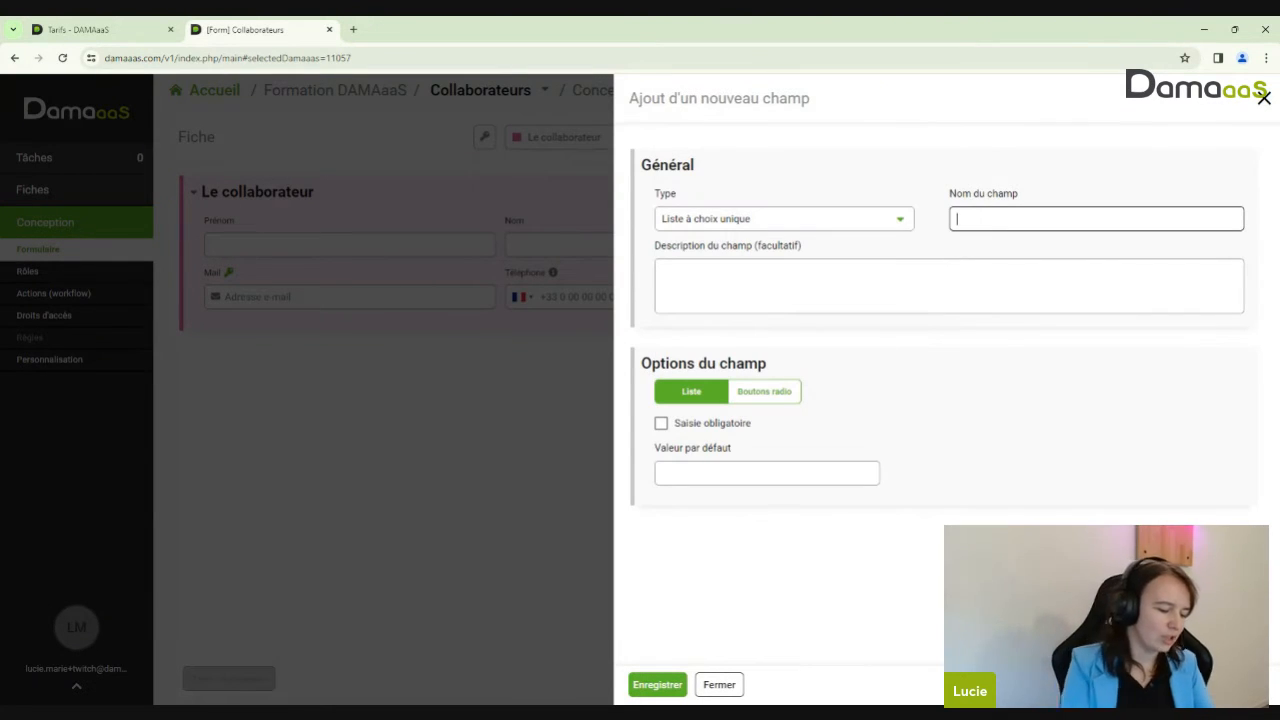
text(En activit)
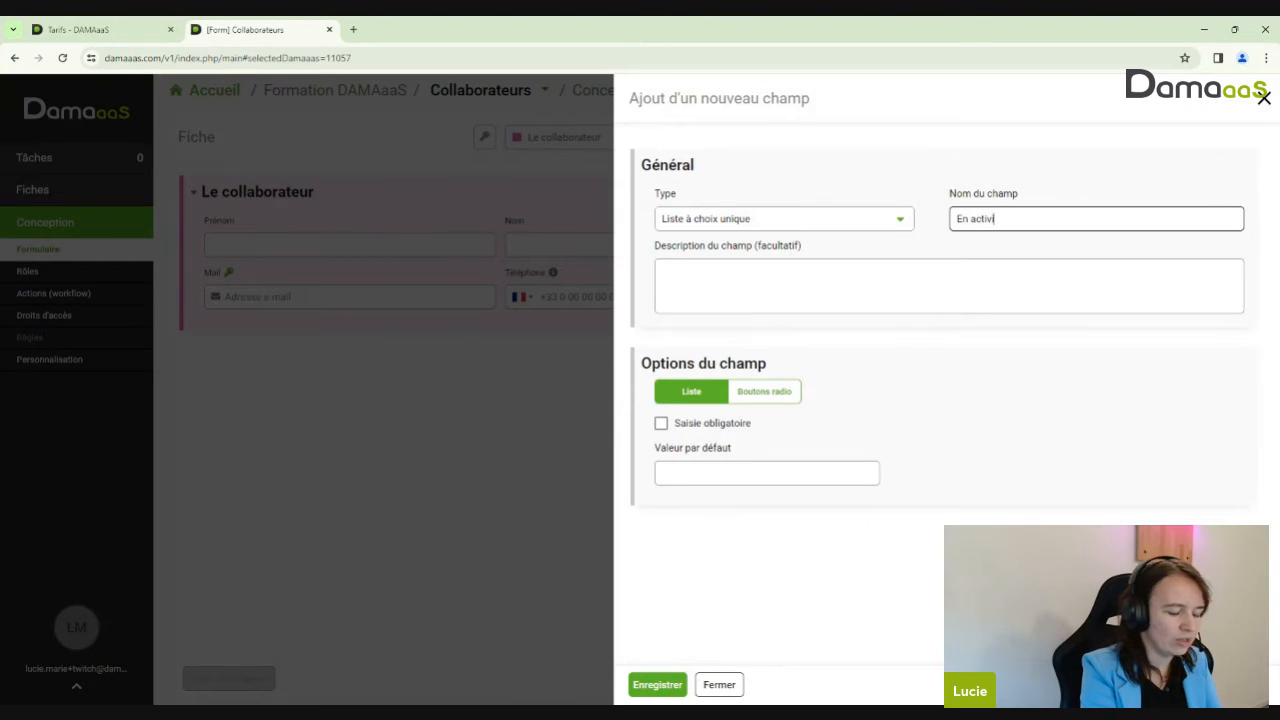
text(')
text(é)
click(808, 473)
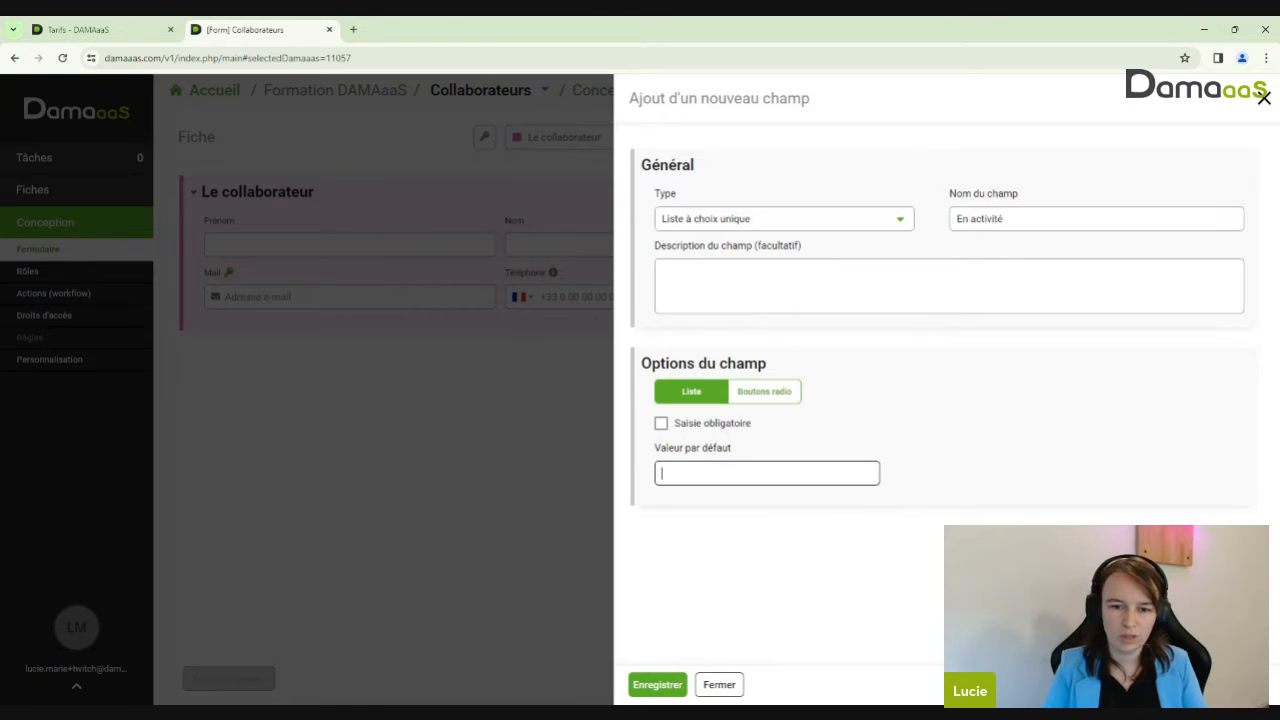
text(Oui)
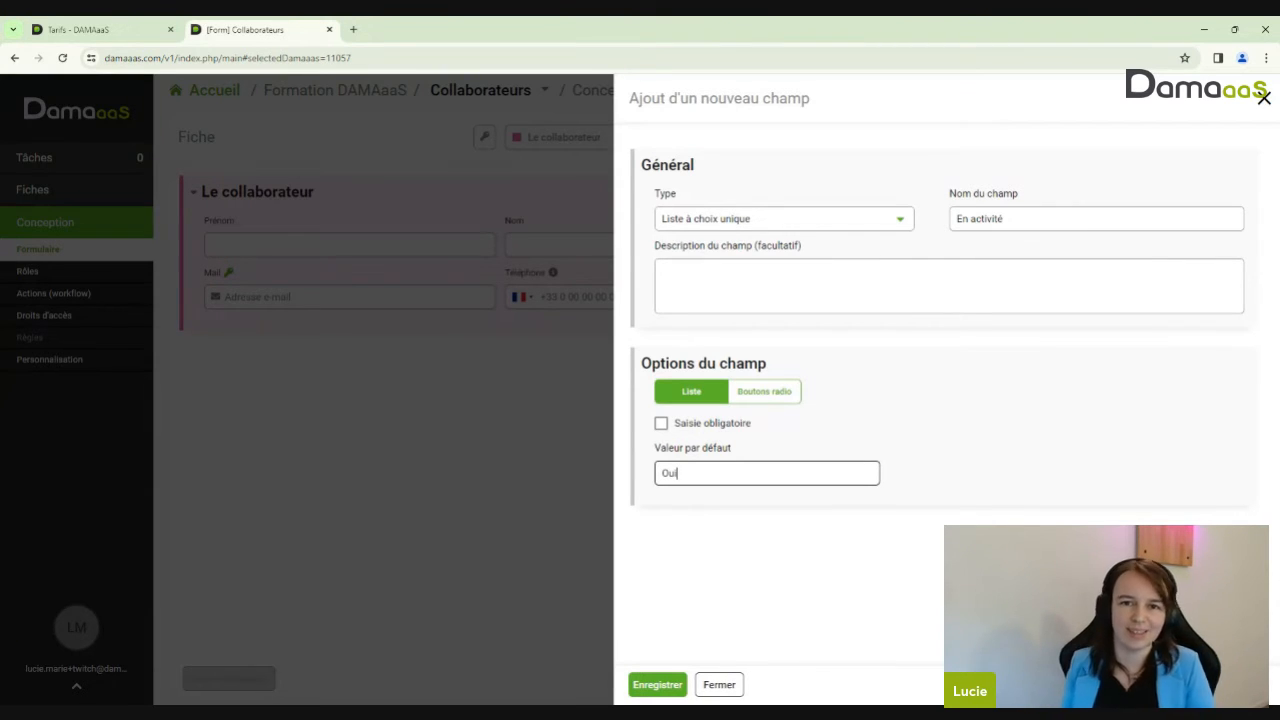
click(657, 685)
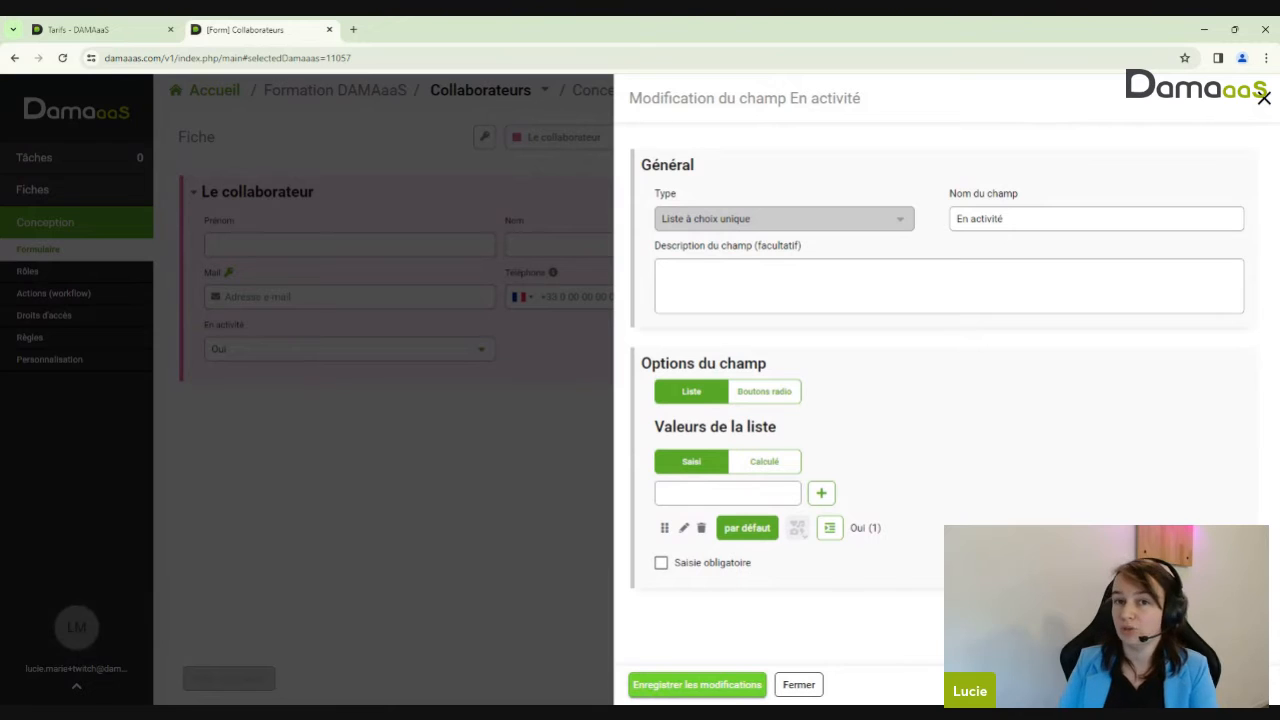
Add Non as a second En activité list value and save the field
click(662, 493)
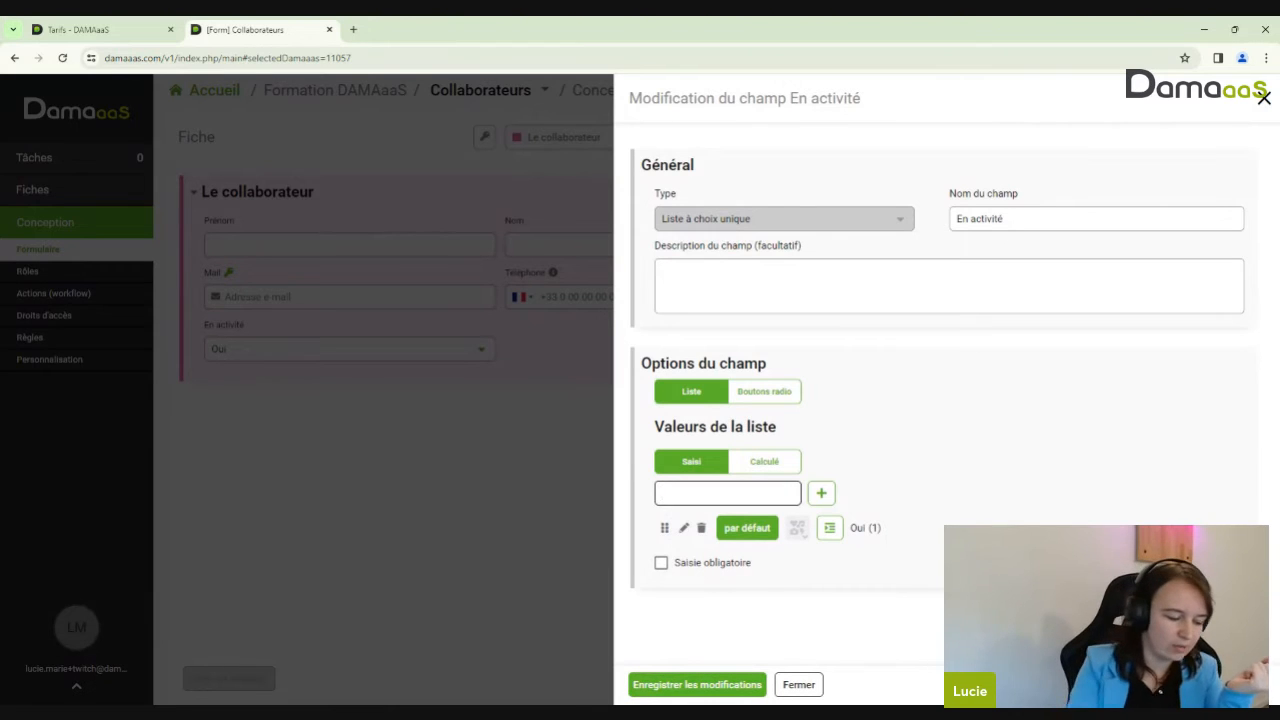
text(Non)
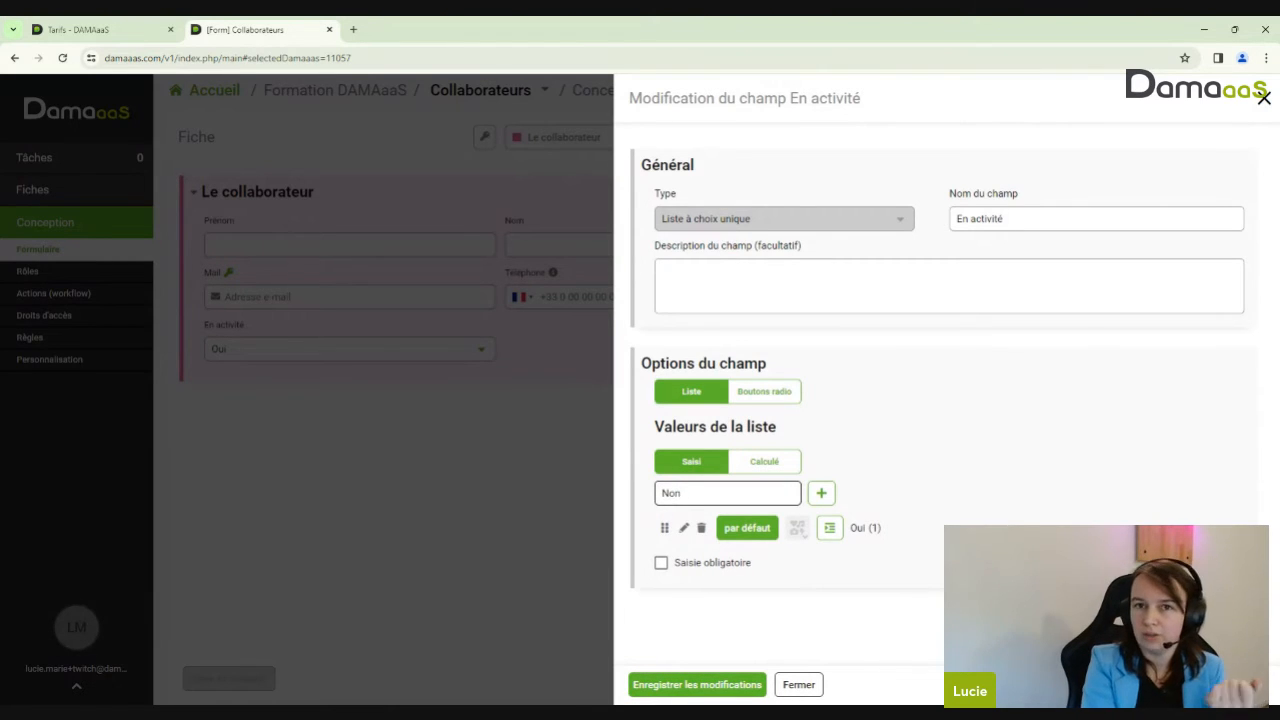
key(Return)
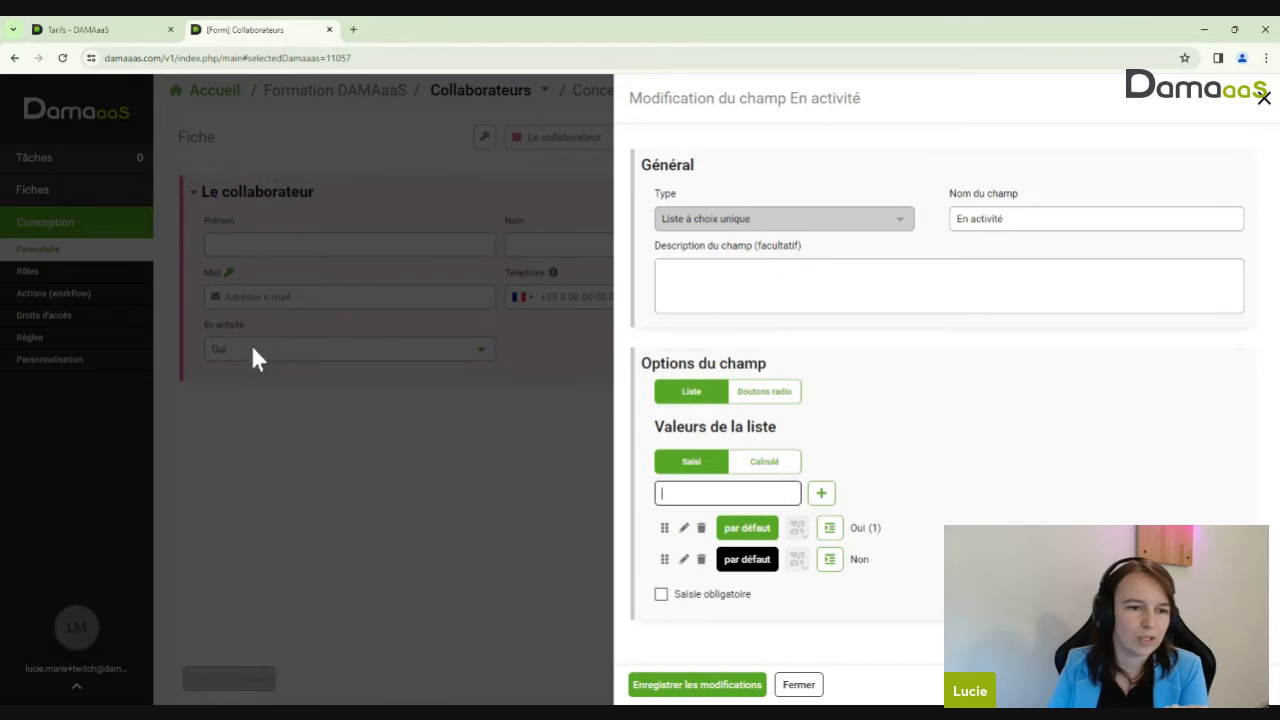
click(645, 690)
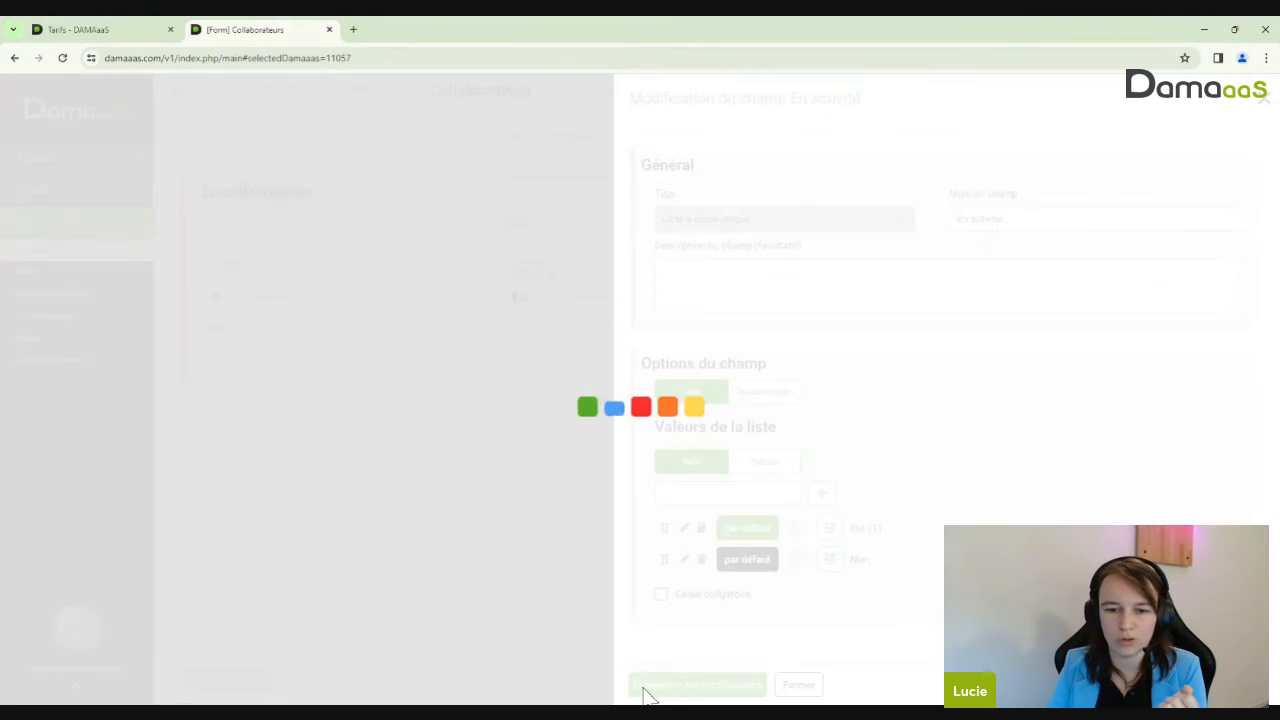
Display the En activité choices as radio buttons (Boutons radio) and save
click(486, 355)
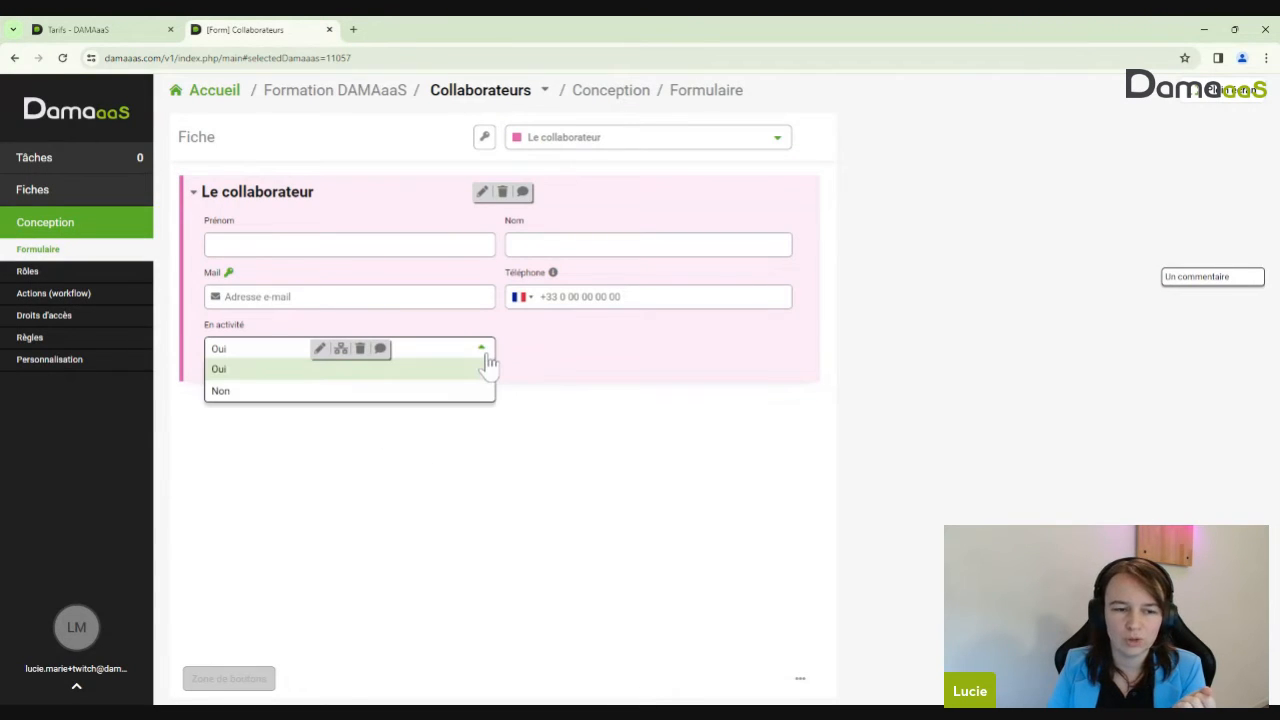
click(315, 366)
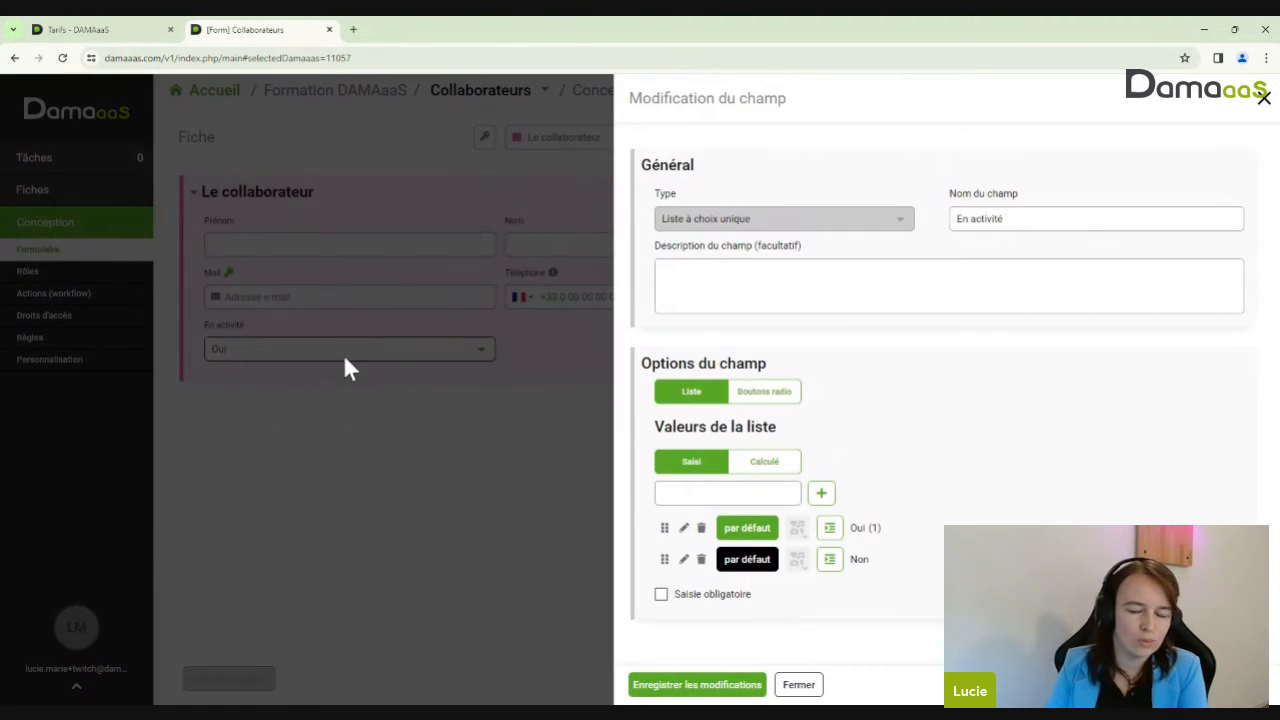
click(786, 396)
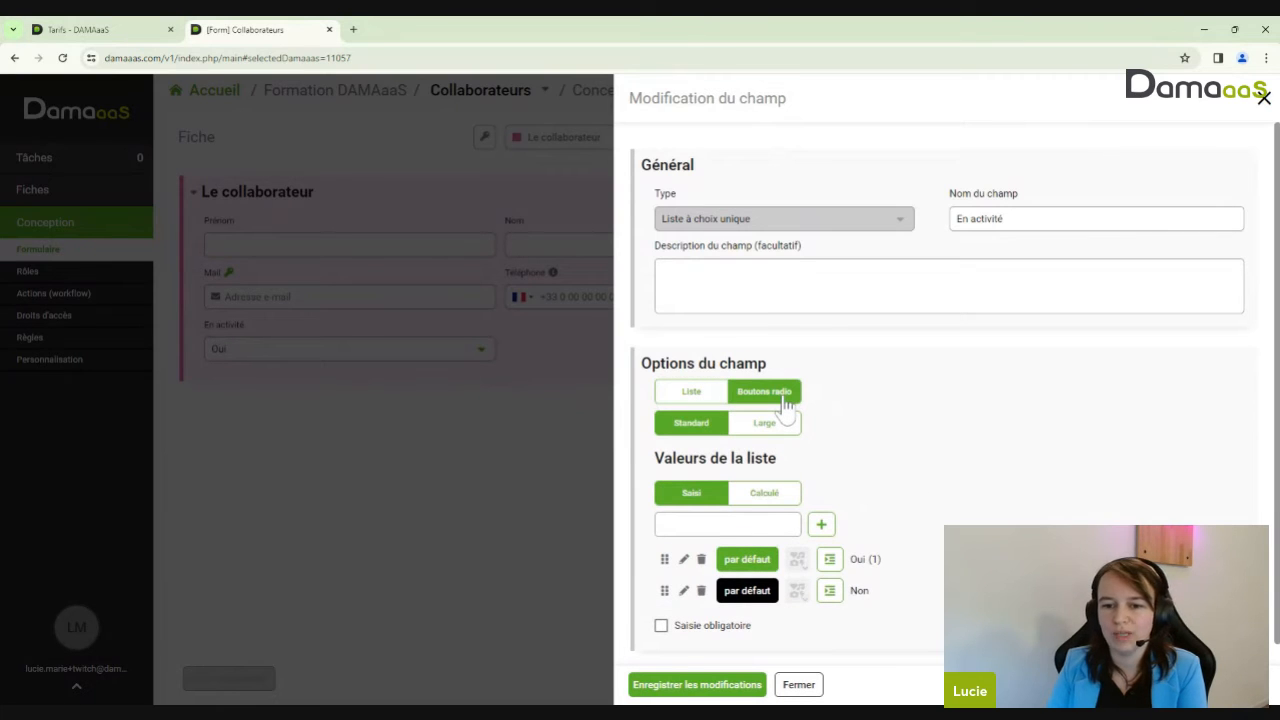
click(727, 685)
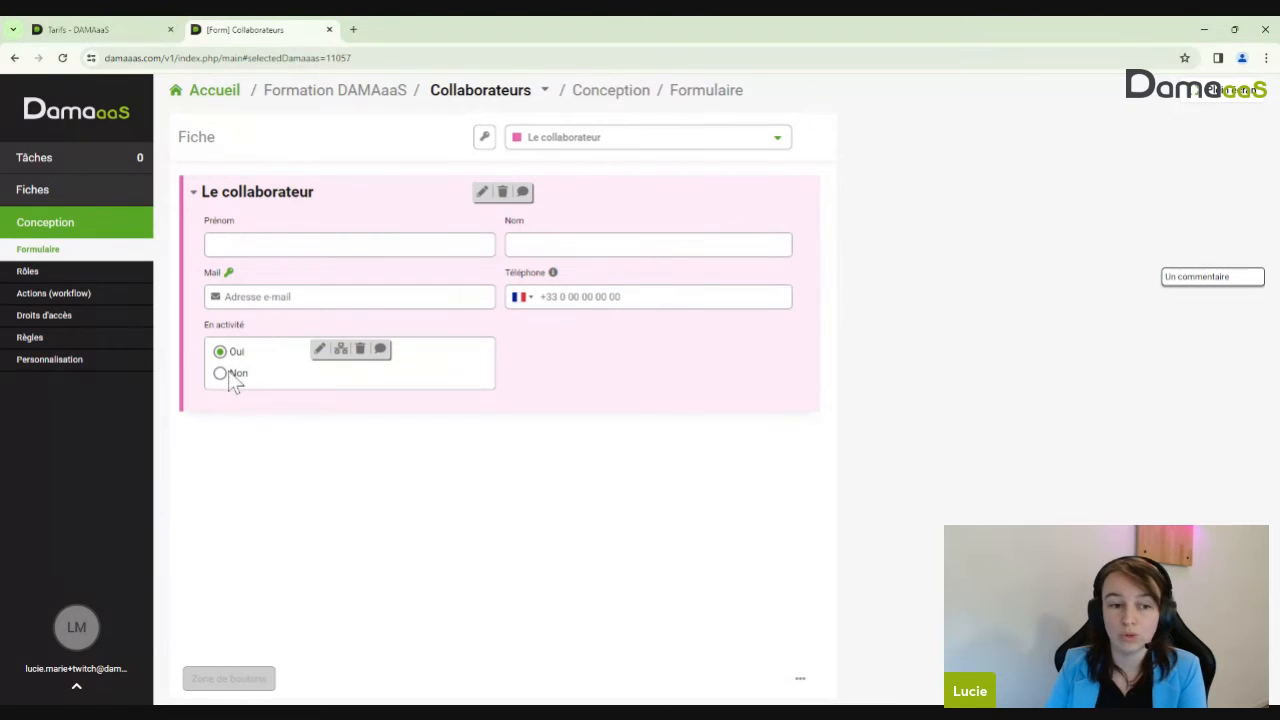
Try the Large radio-button layout, then revert to Standard width and save
click(320, 350)
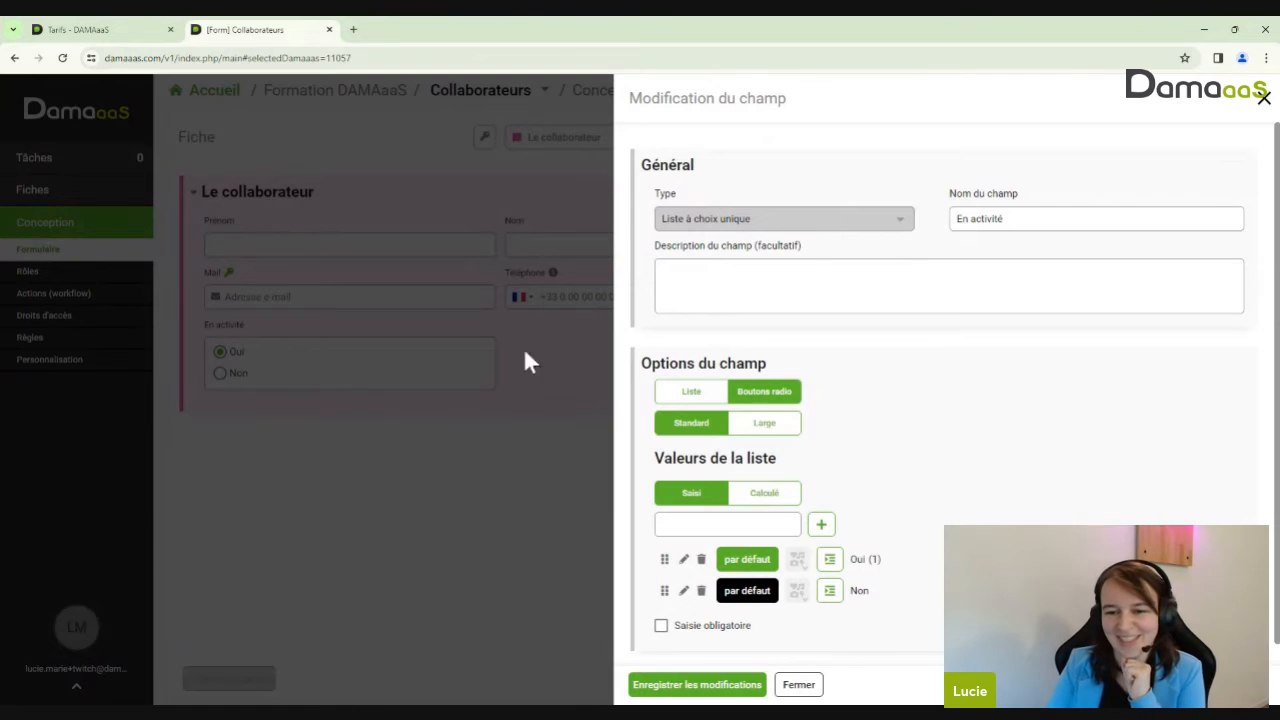
click(757, 425)
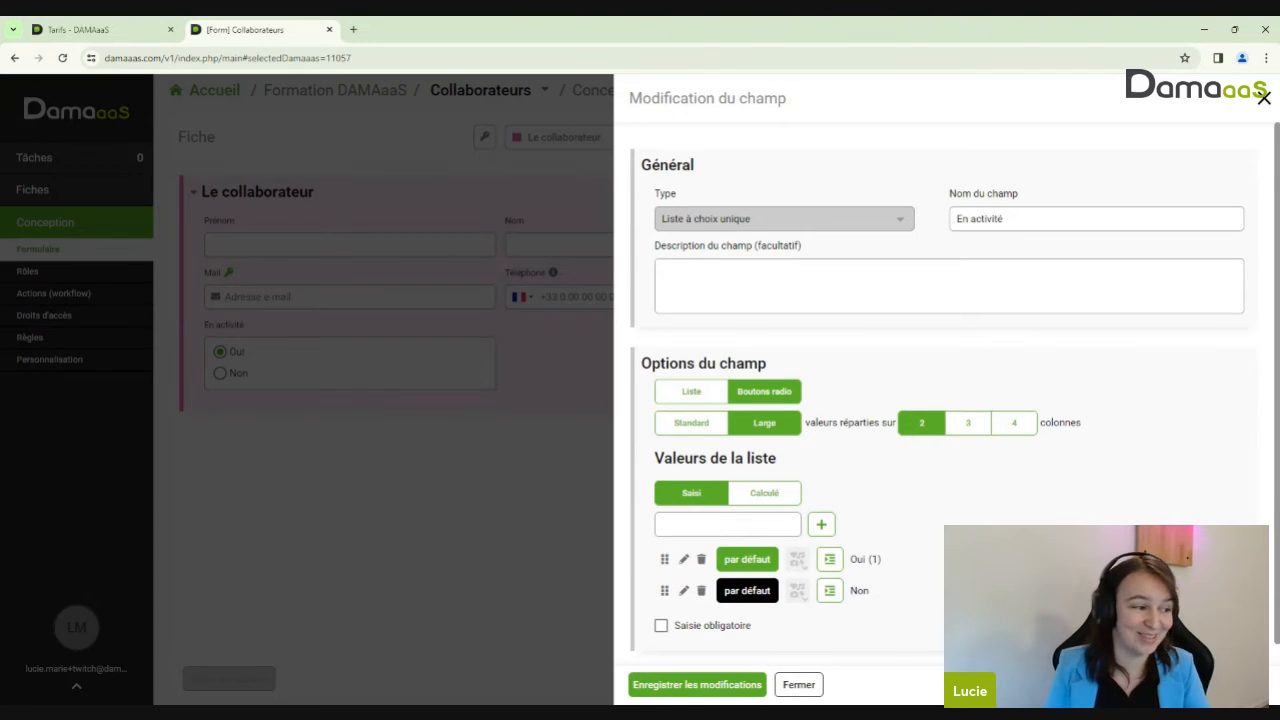
click(729, 686)
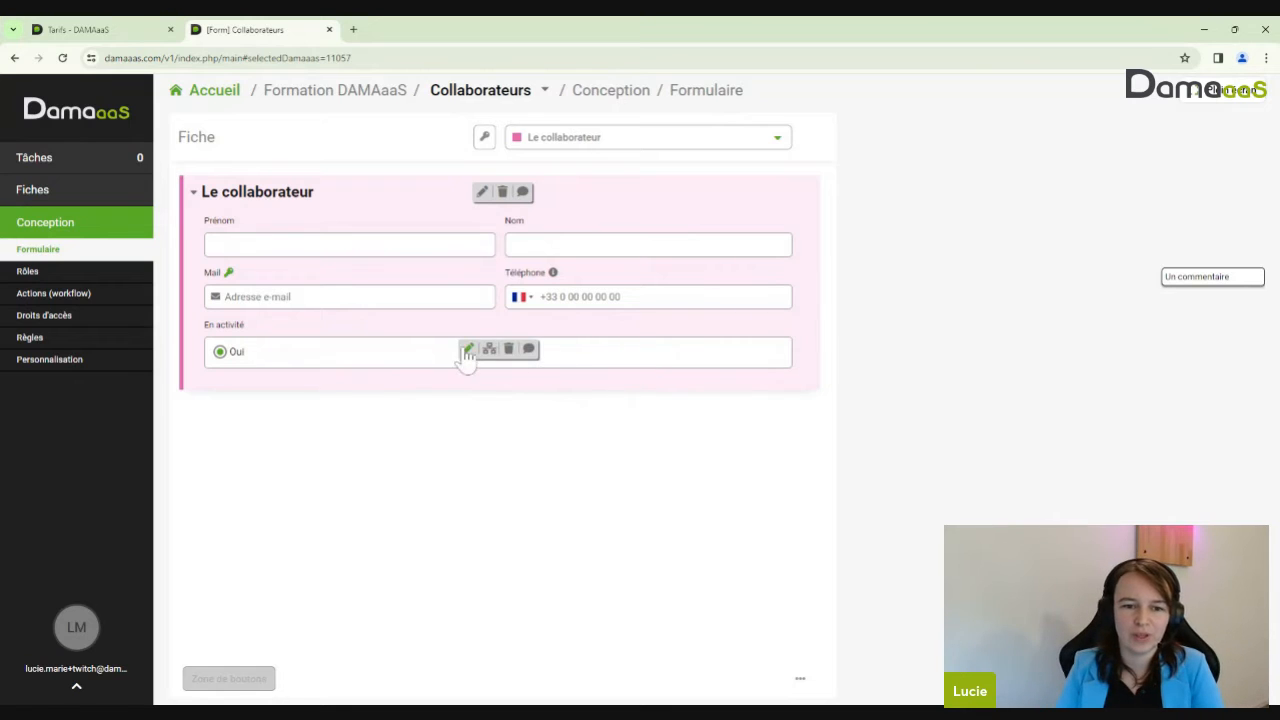
click(467, 358)
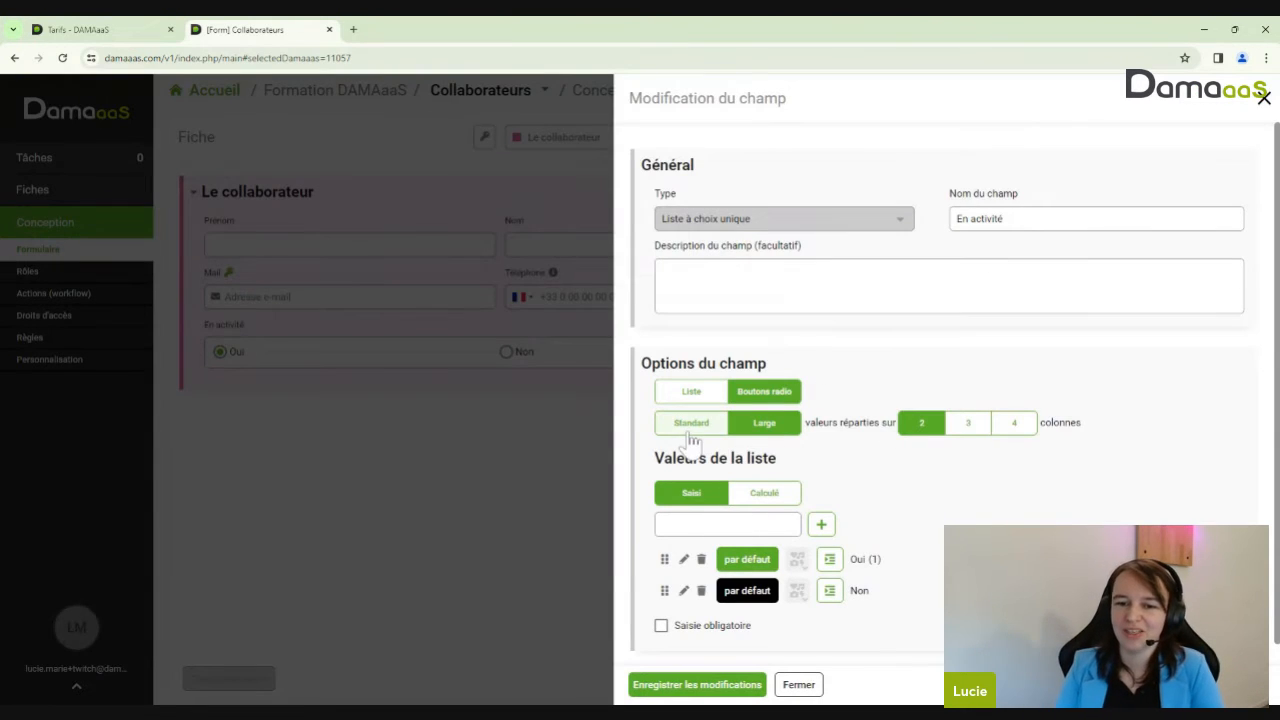
click(689, 428)
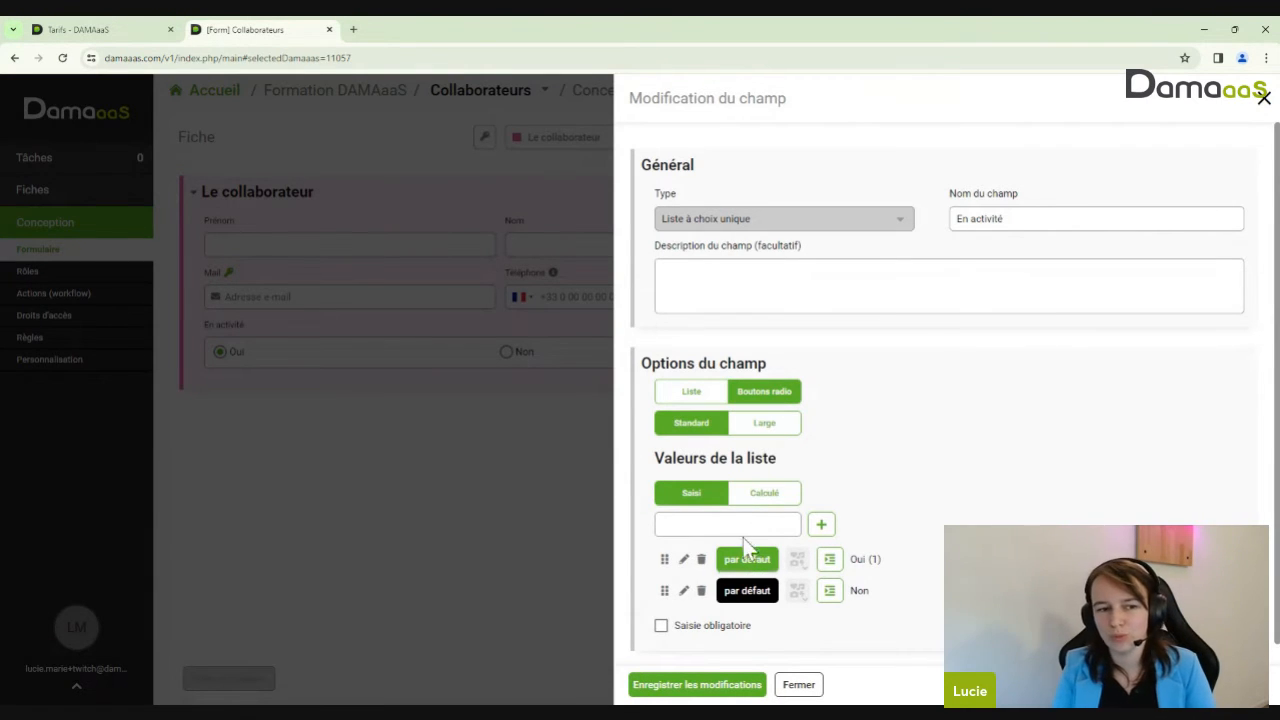
click(680, 690)
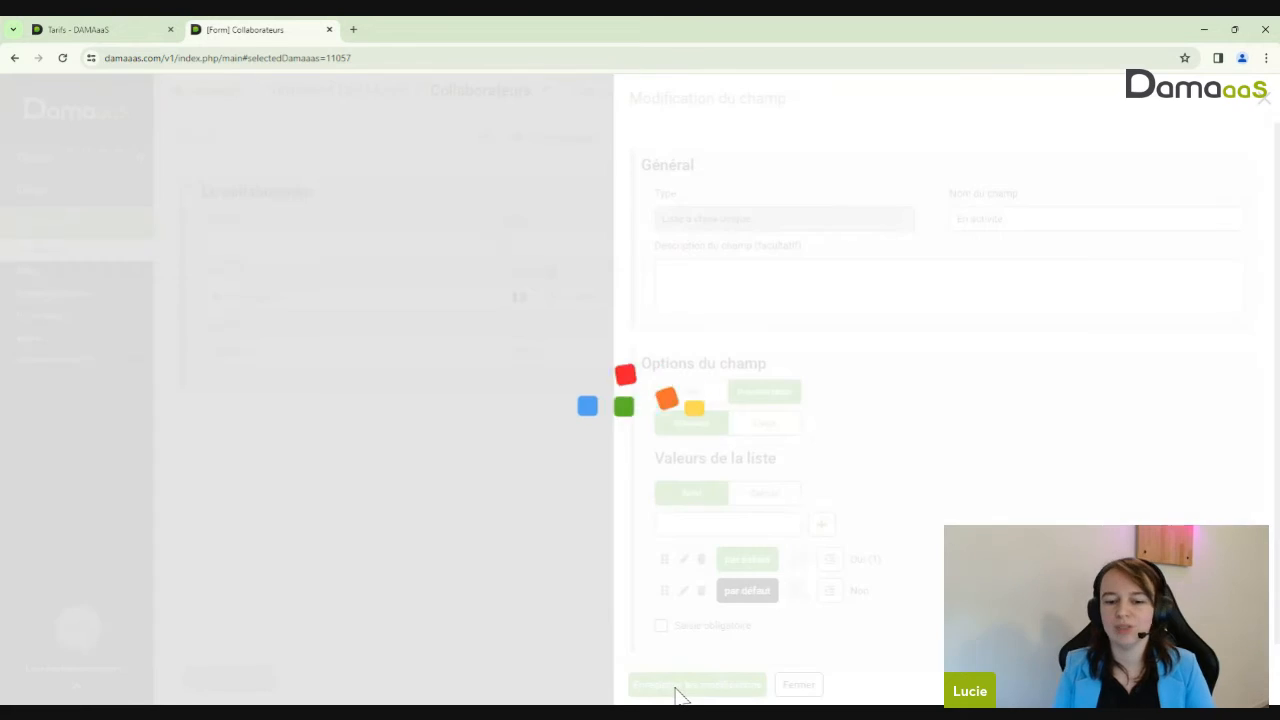
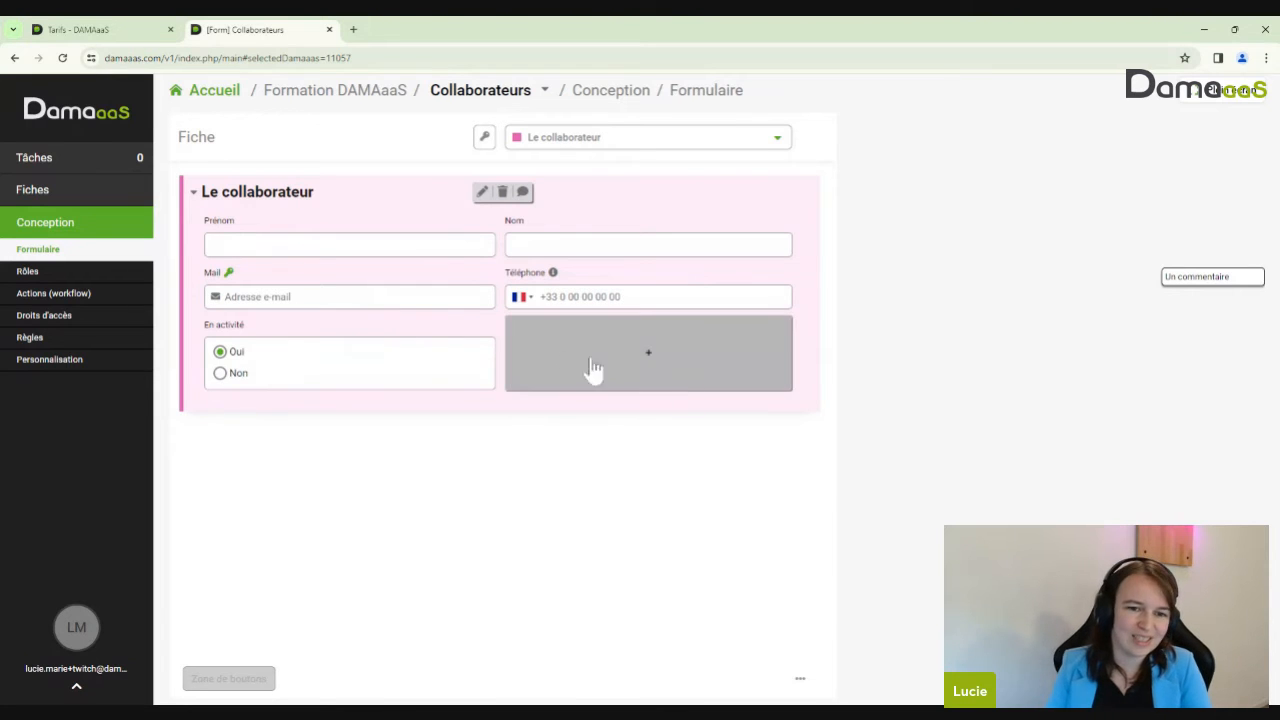
Open the Collaborateurs form's insert options and new-field panel, then dismiss them without adding
click(630, 372)
click(572, 398)
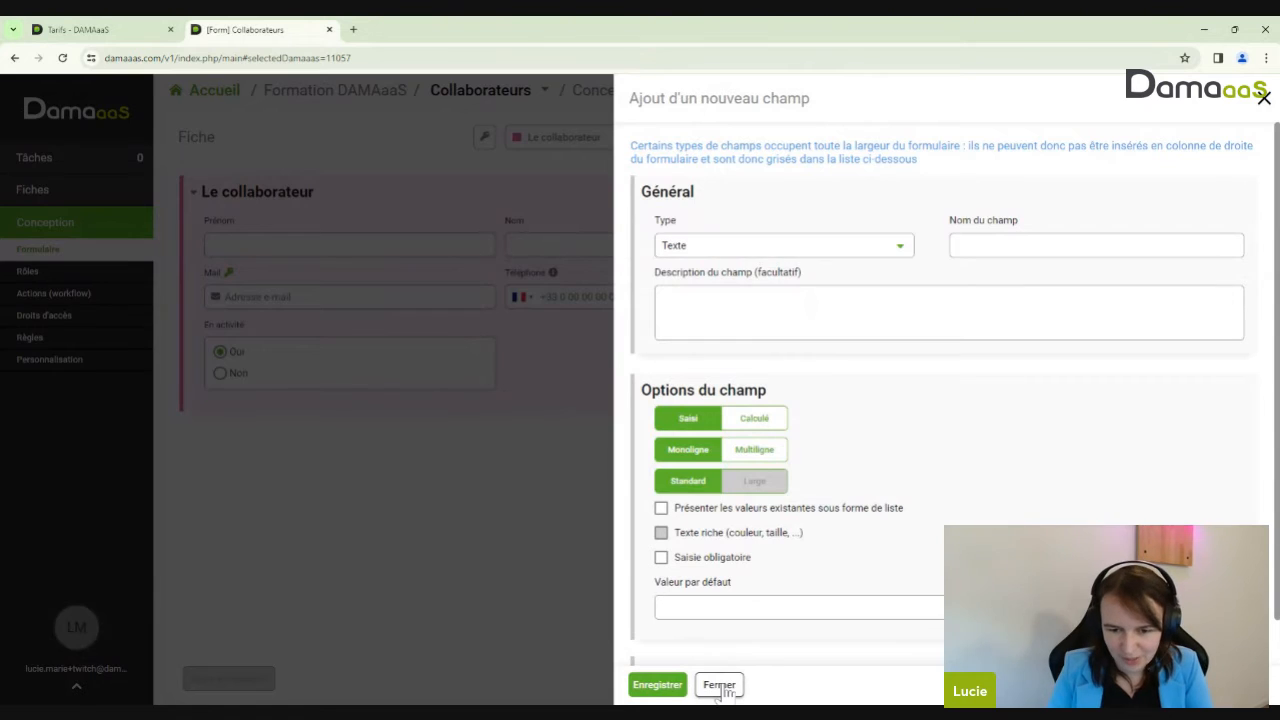
click(718, 685)
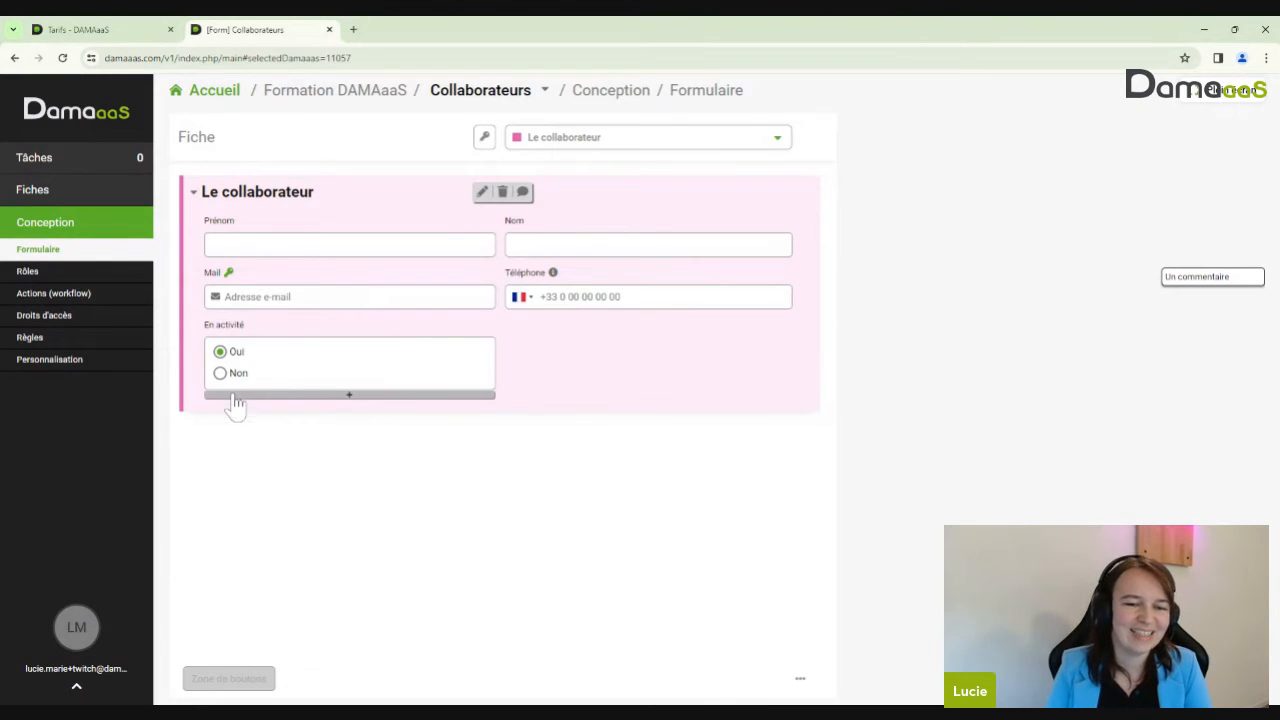
click(237, 396)
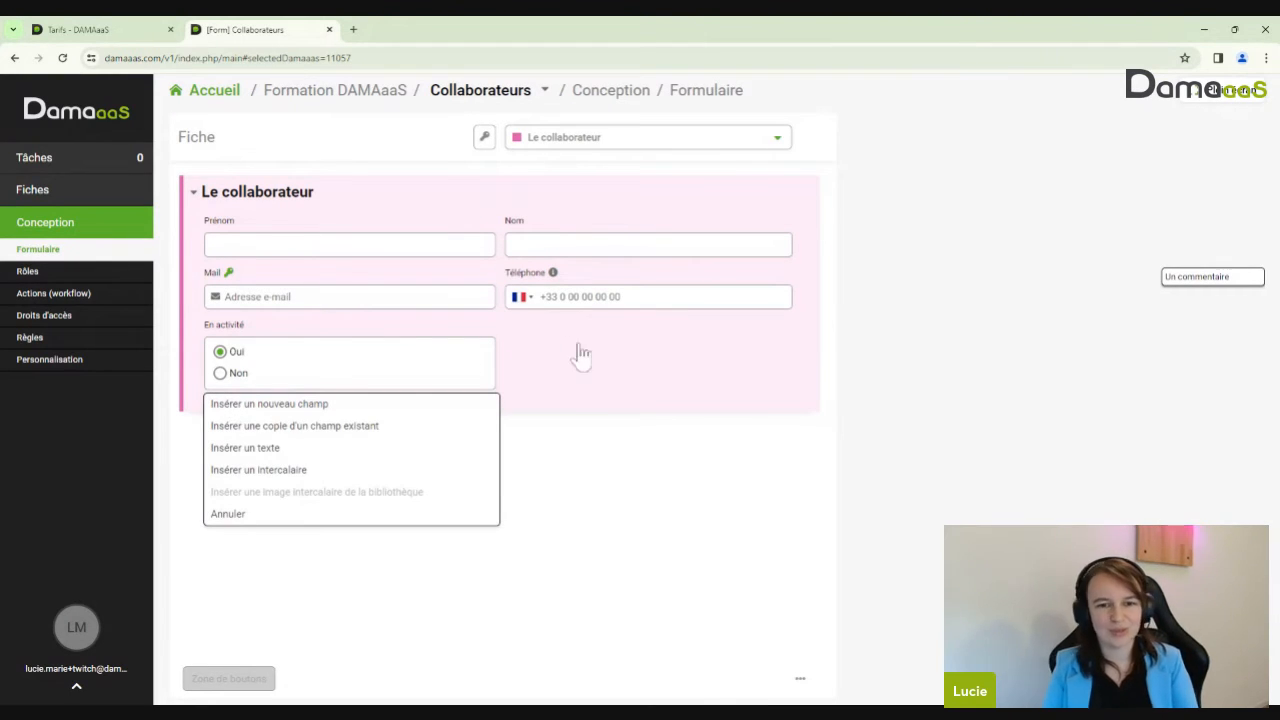
click(610, 362)
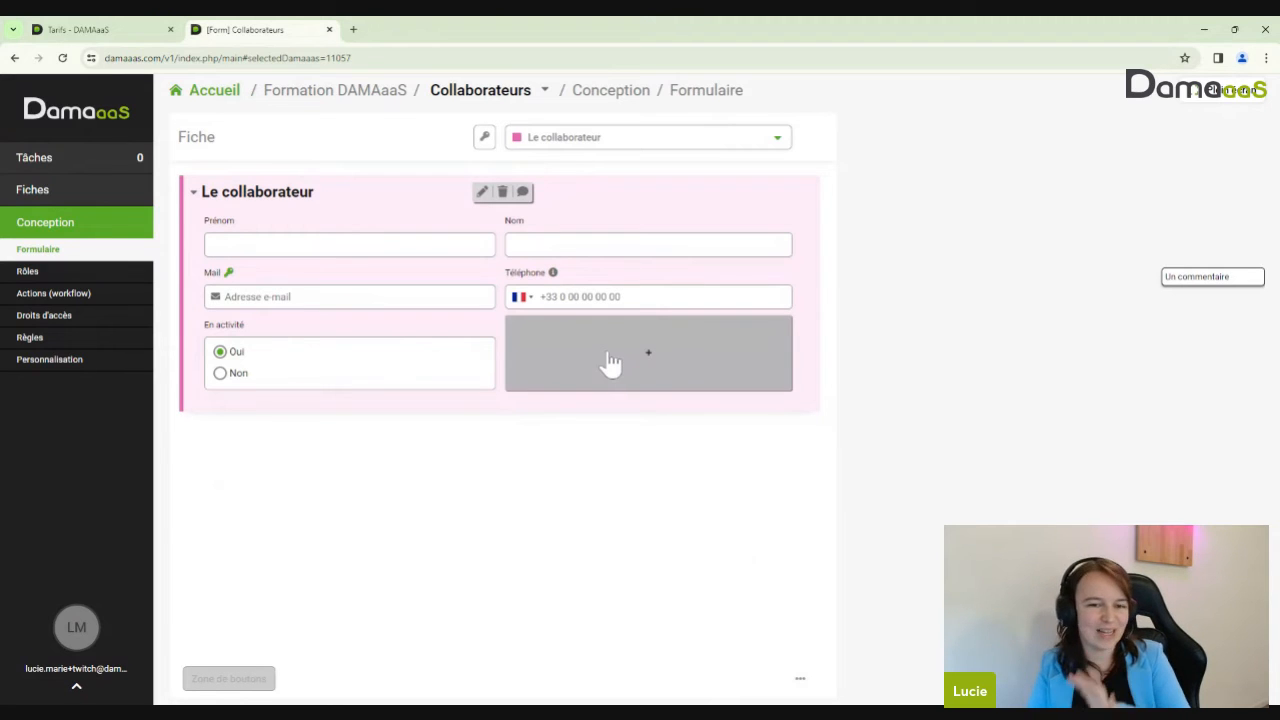
Start a Texte field in the right column, then close the panel without saving
click(610, 362)
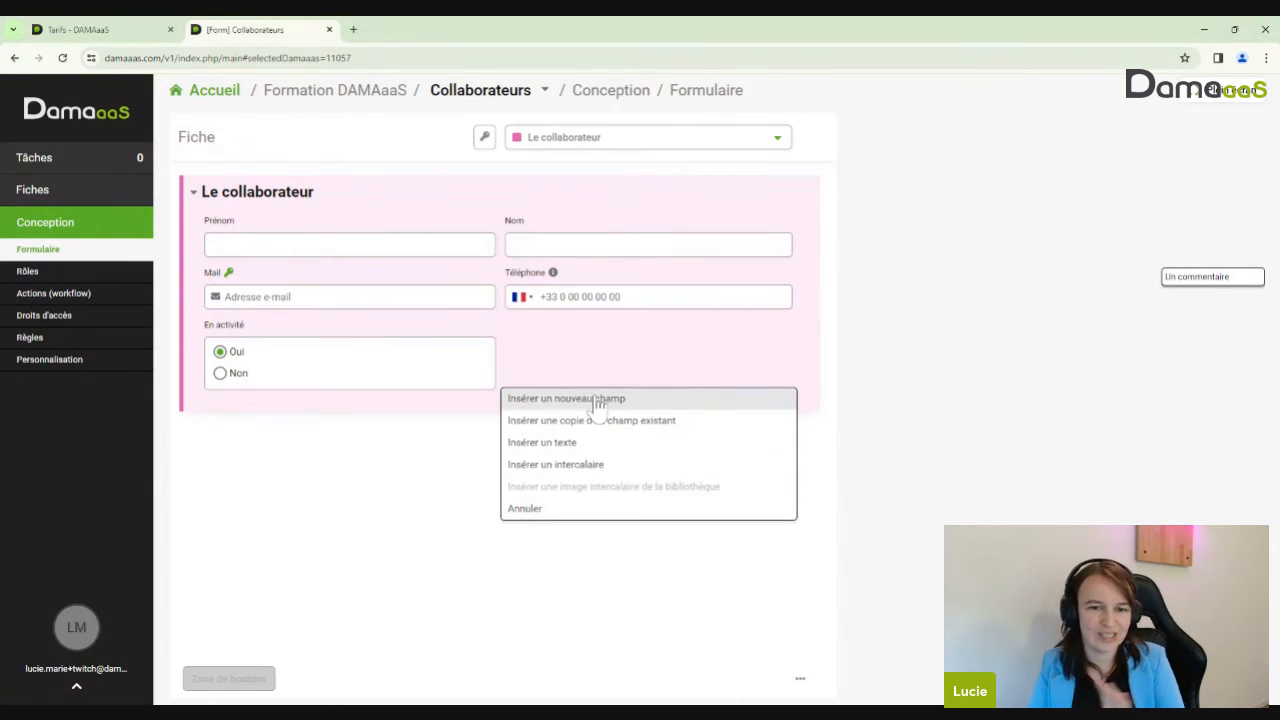
click(595, 401)
click(688, 250)
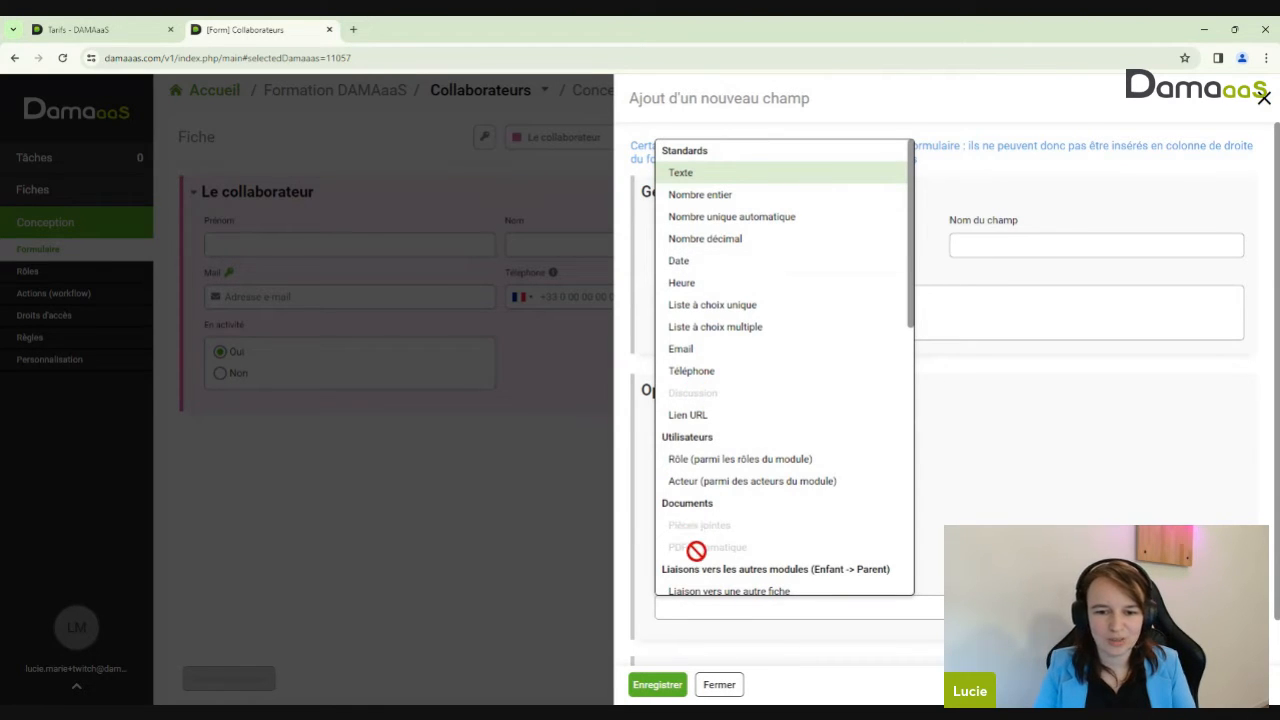
click(1027, 143)
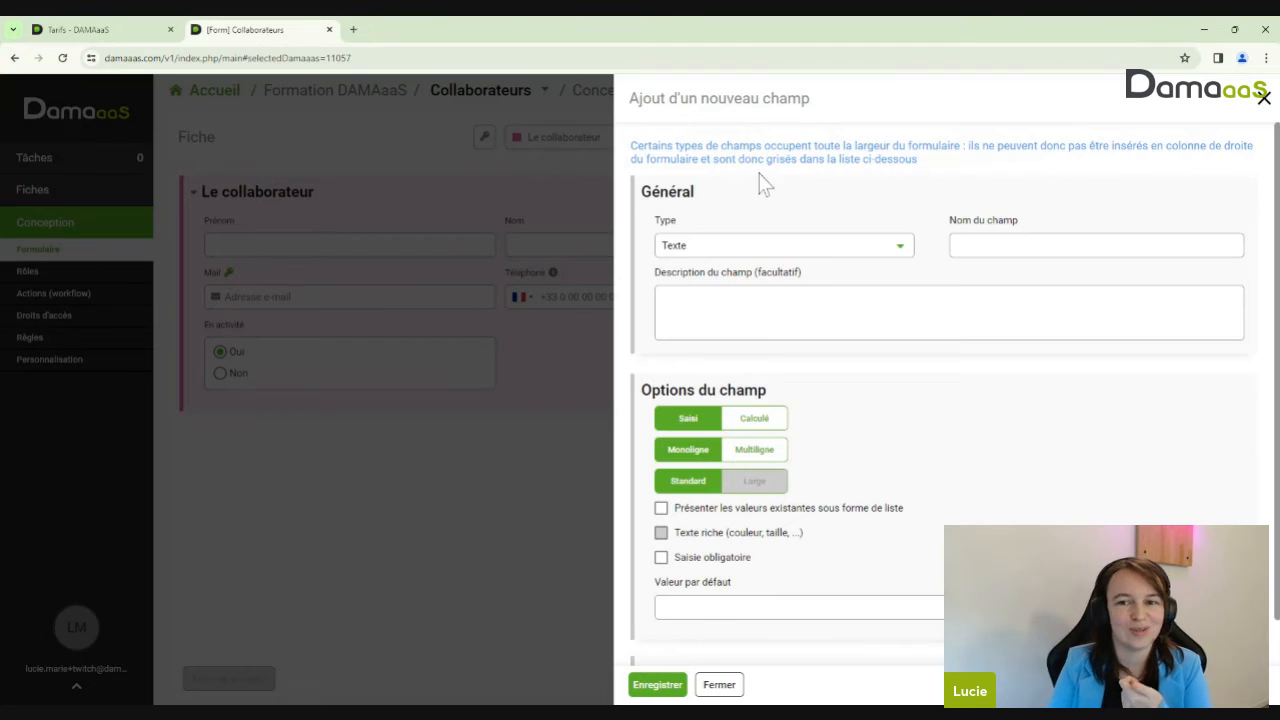
click(1262, 99)
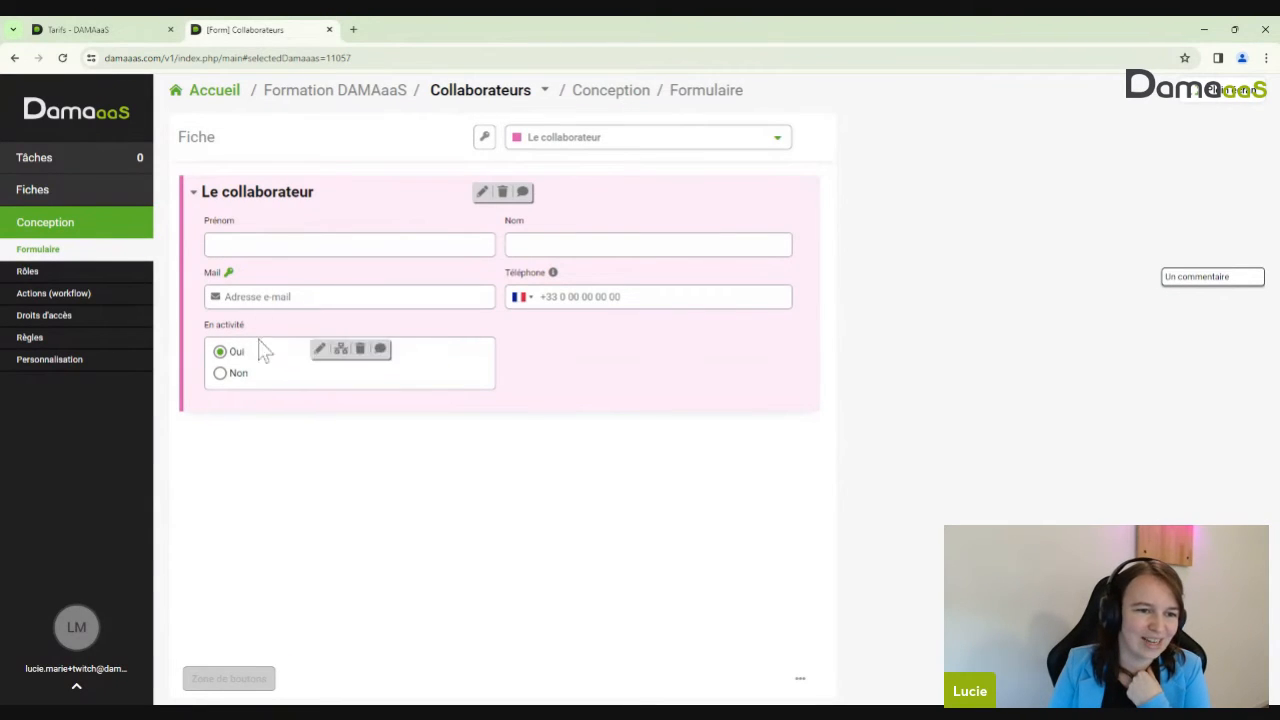
Start a new field below En activité, browse the field types, and cancel it
click(245, 410)
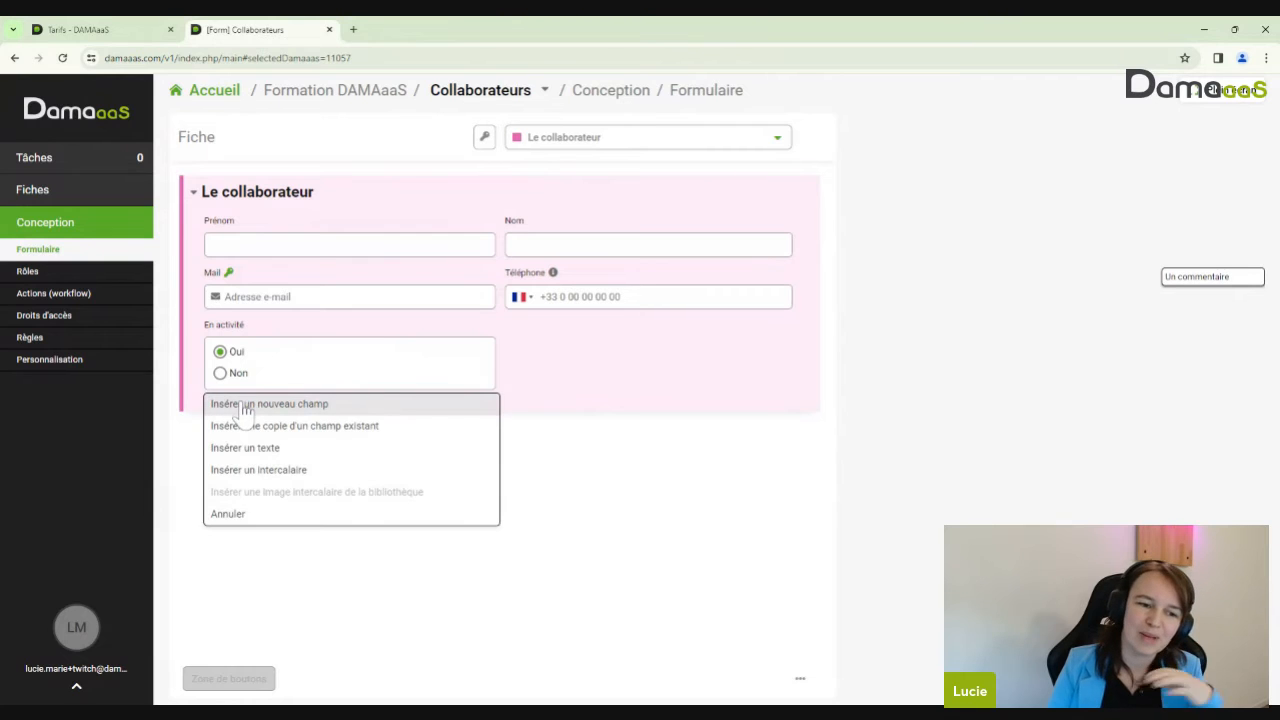
click(244, 411)
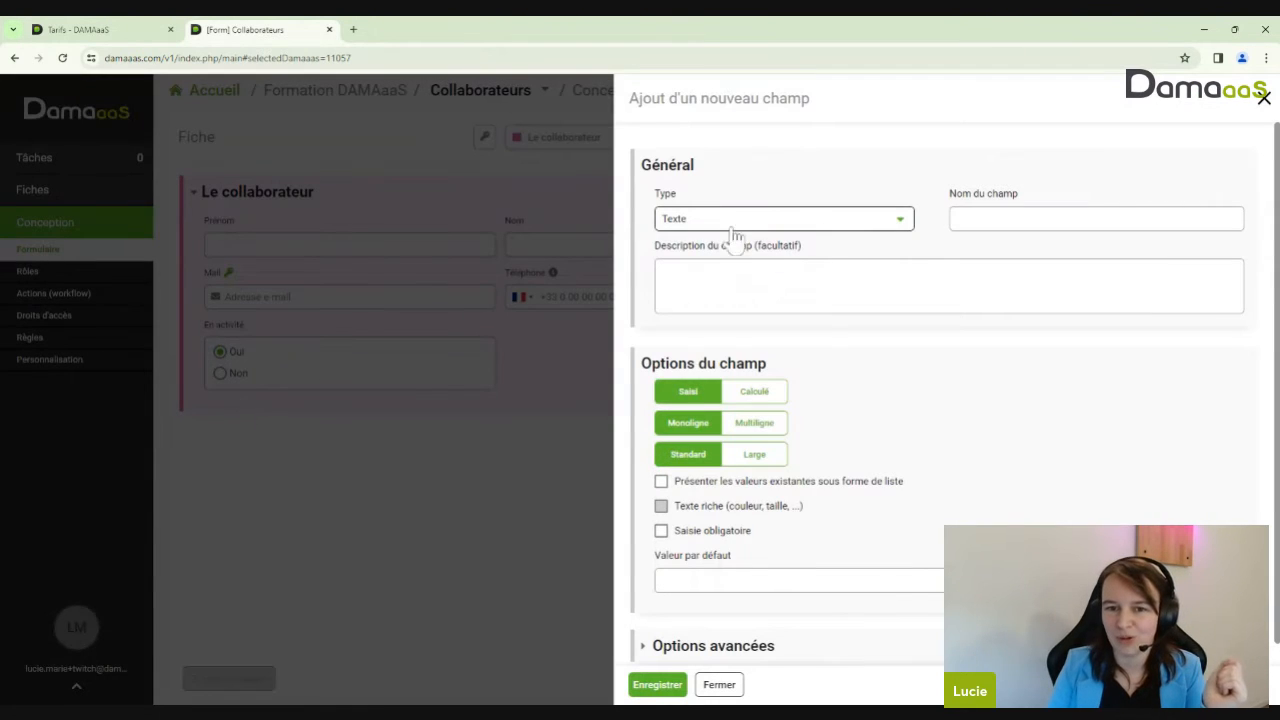
click(732, 220)
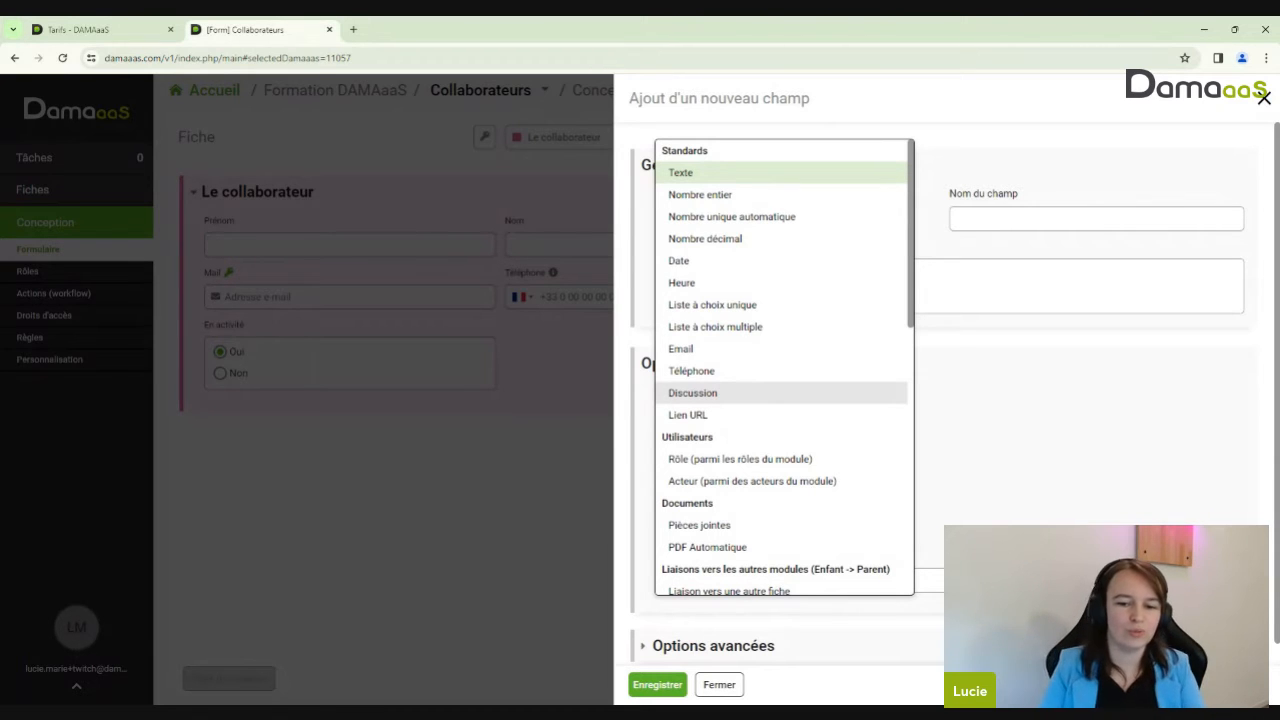
click(719, 688)
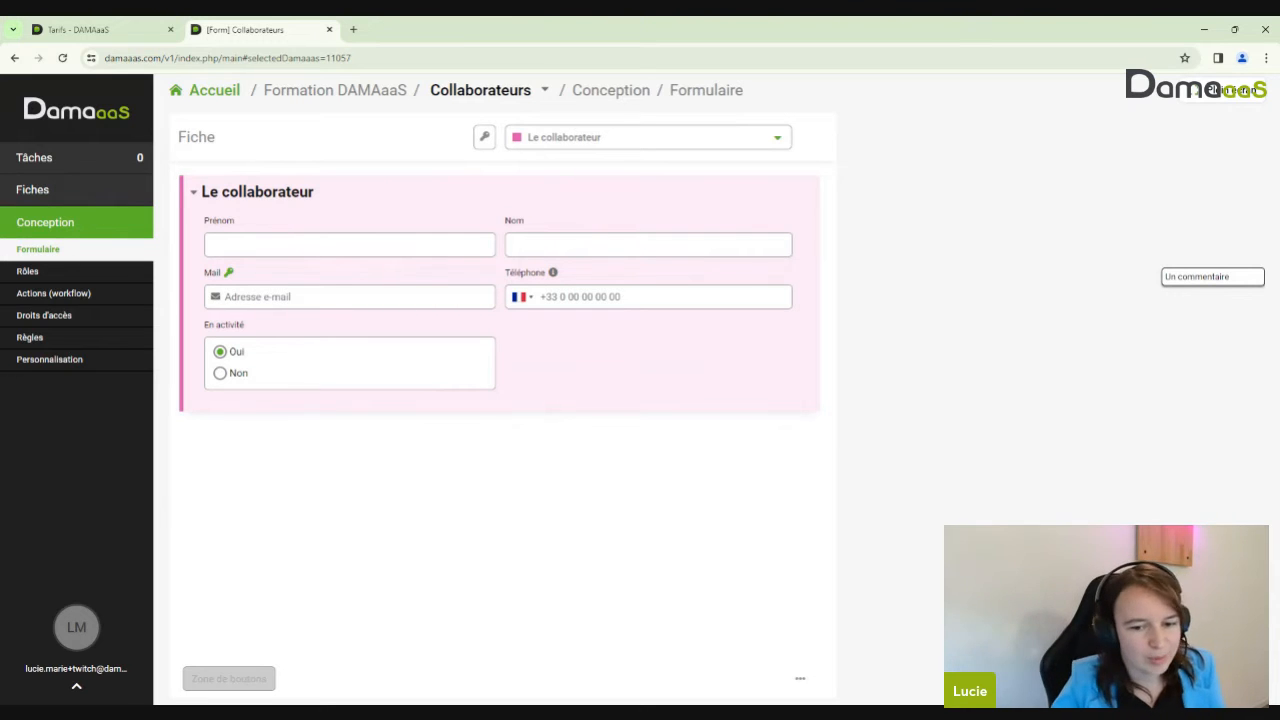
Browse the collaborator records and home dashboard, then open the Tickets form in a new tab
click(100, 193)
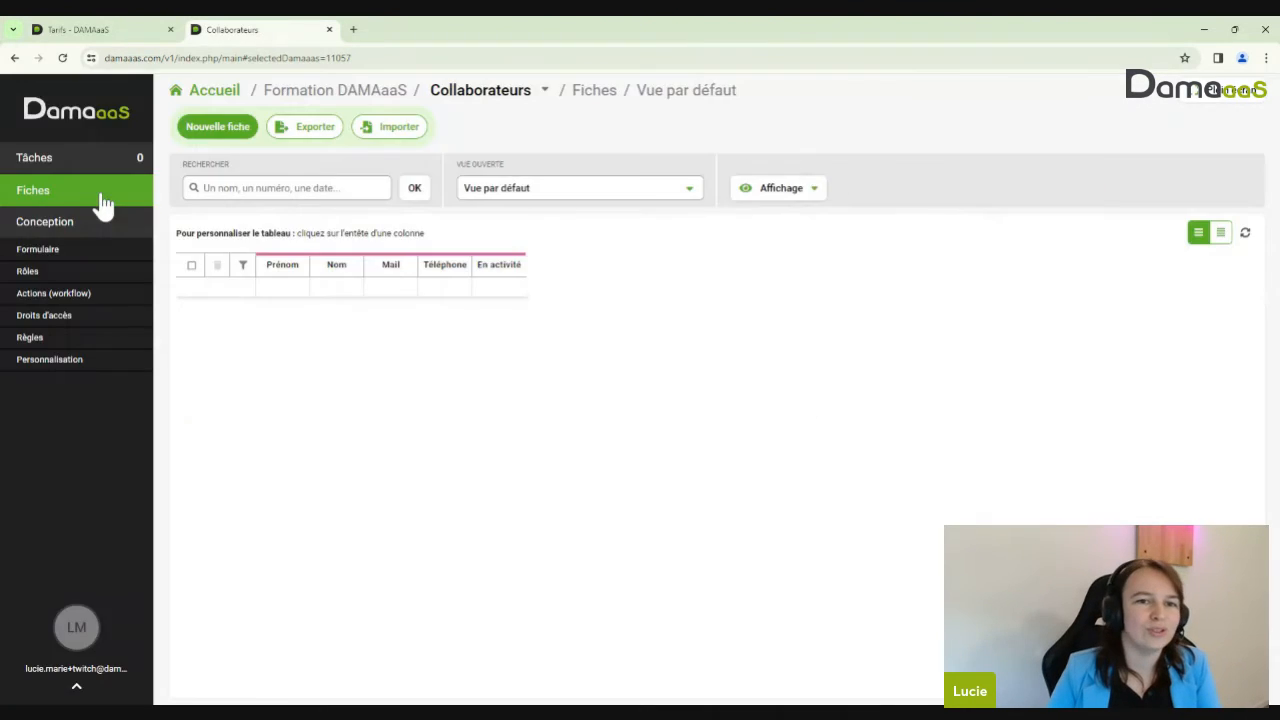
click(230, 95)
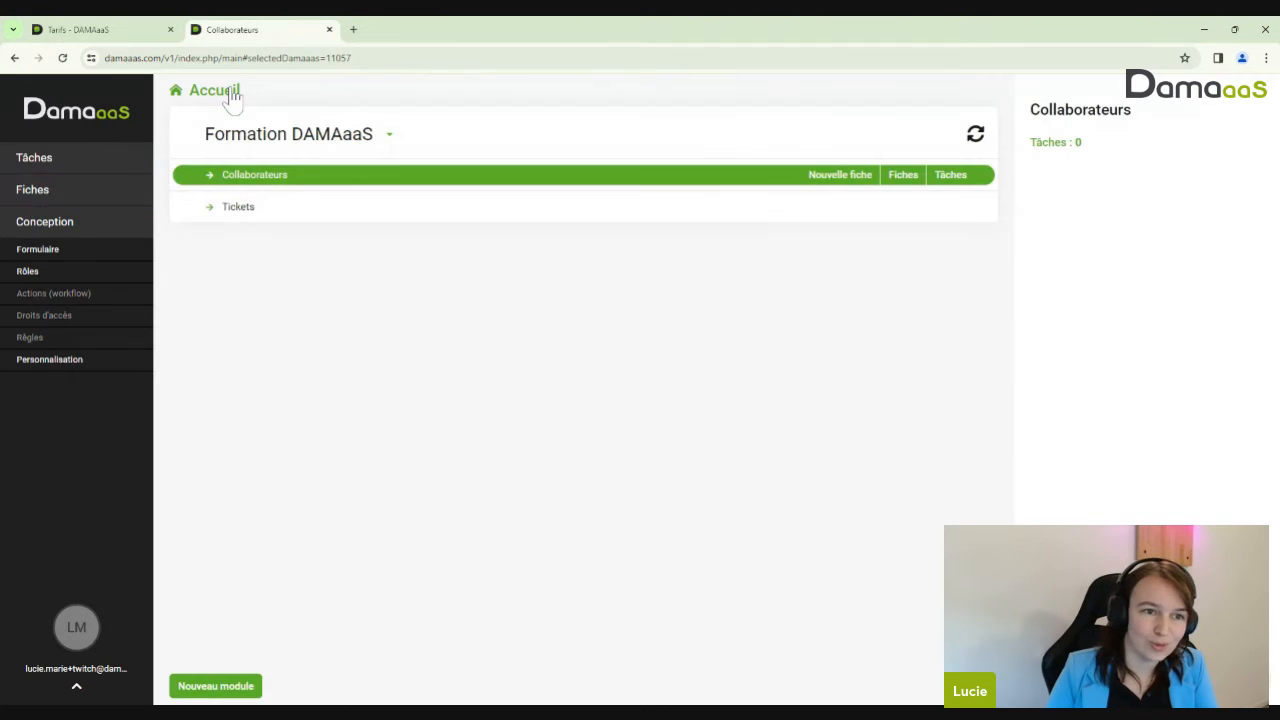
click(40, 250)
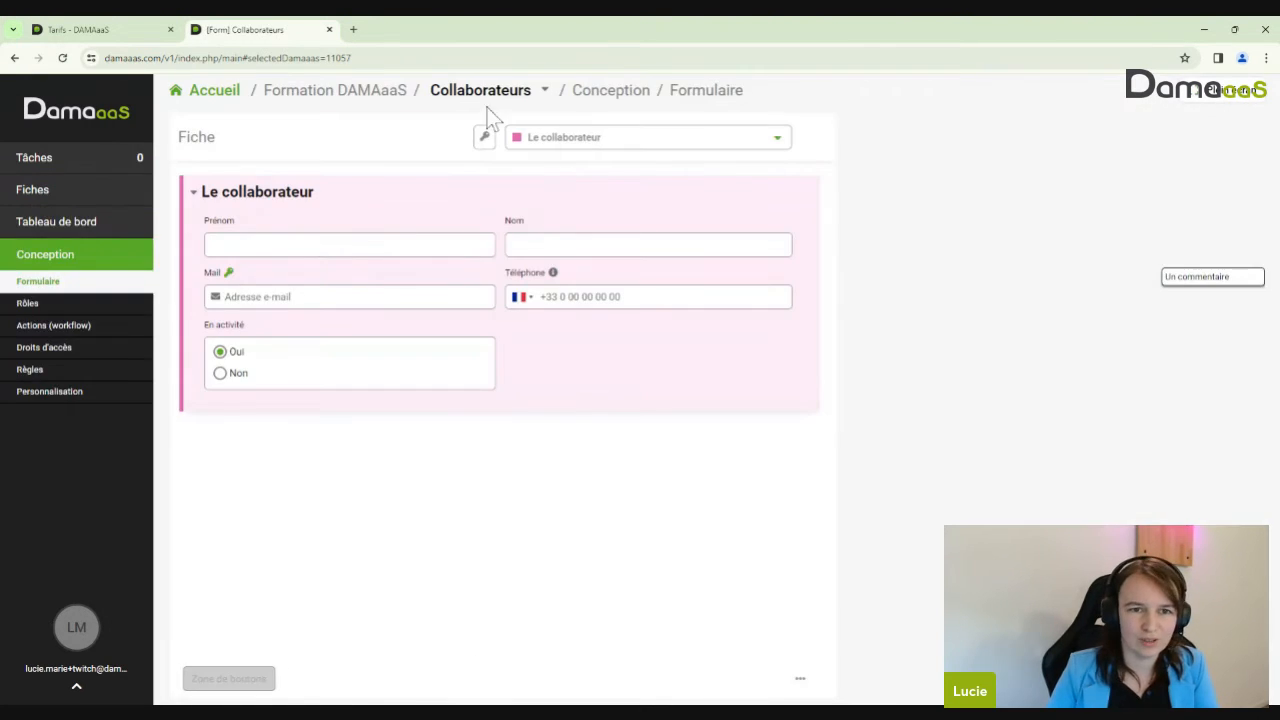
click(494, 98)
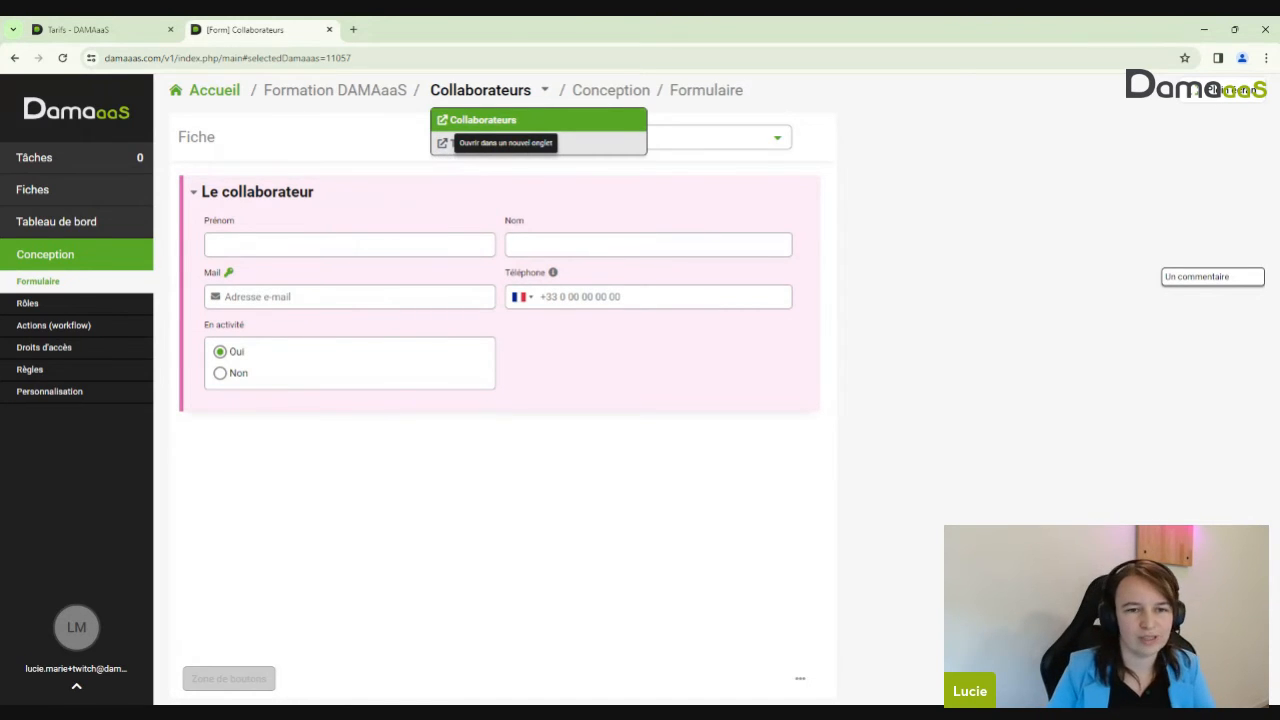
click(442, 143)
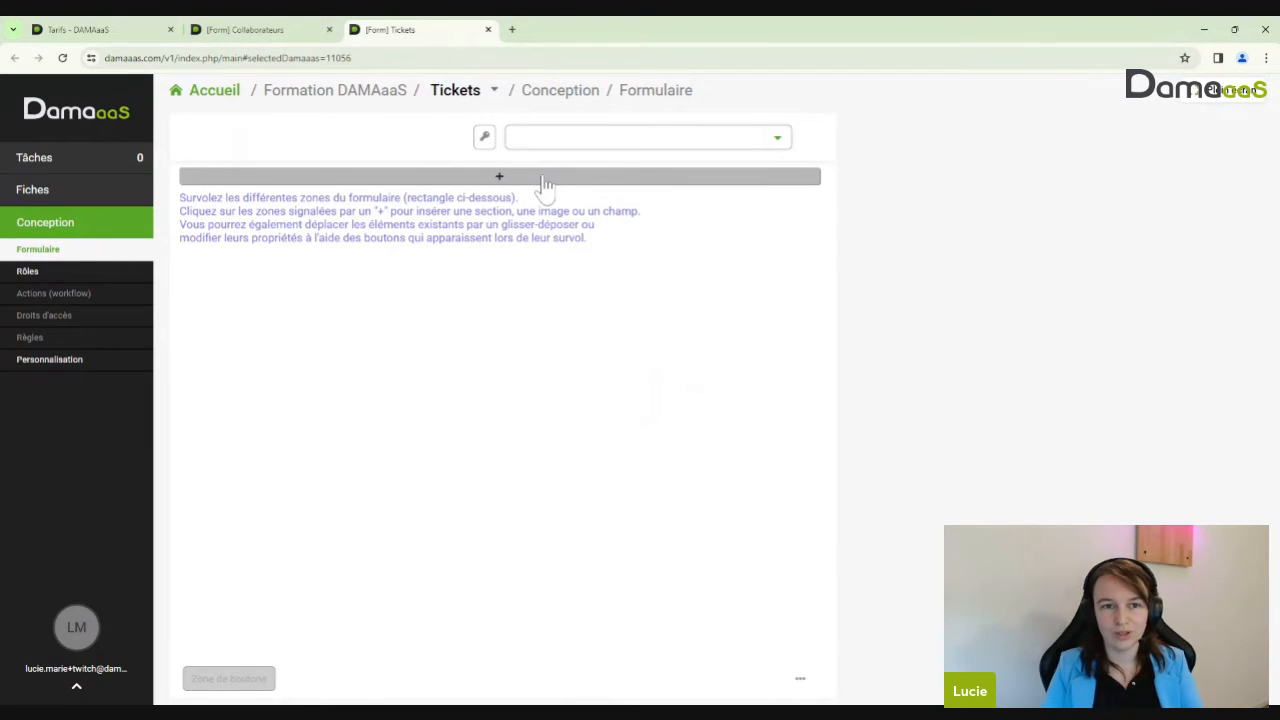
Switch back and forth between the Collaborateurs and Tickets form tabs
click(272, 30)
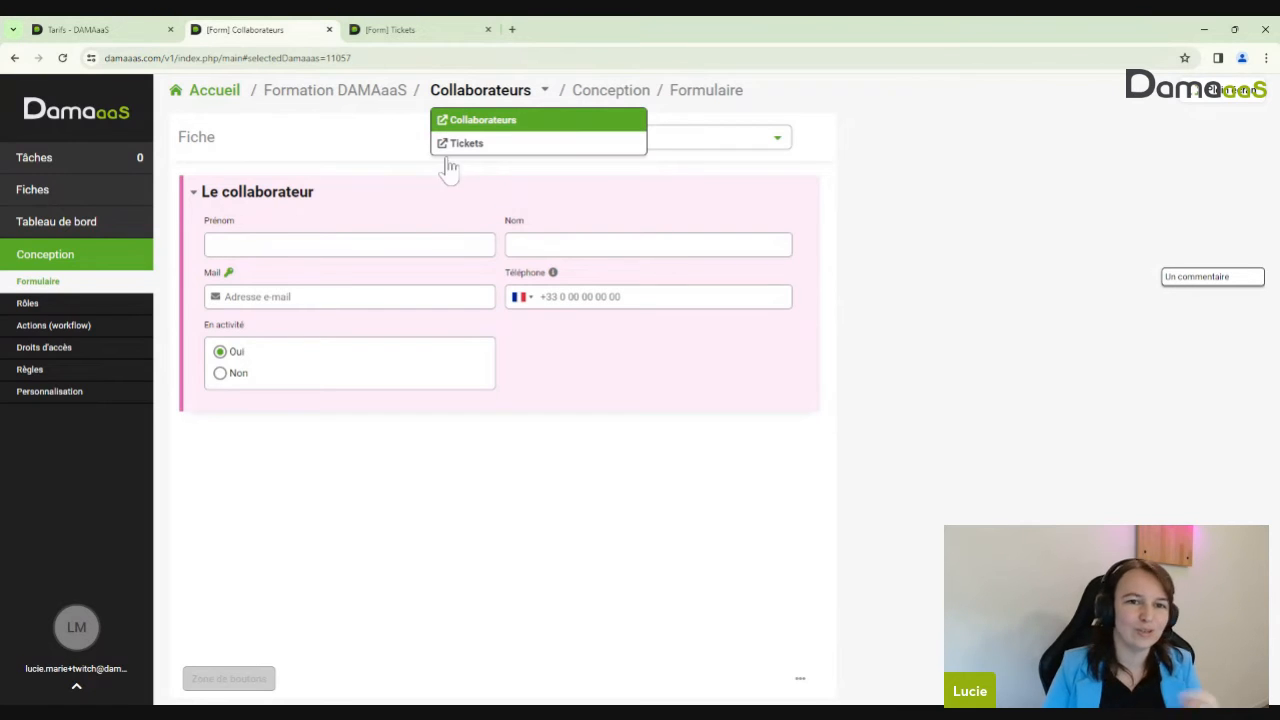
click(446, 202)
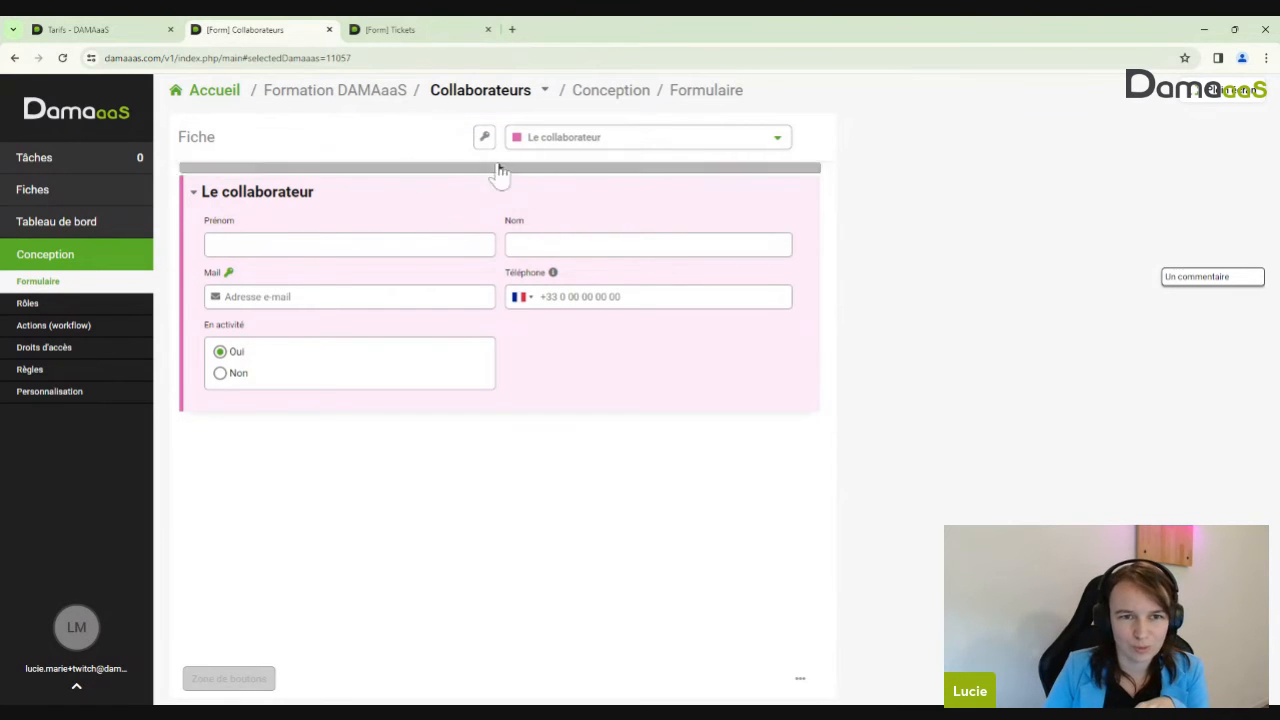
click(432, 34)
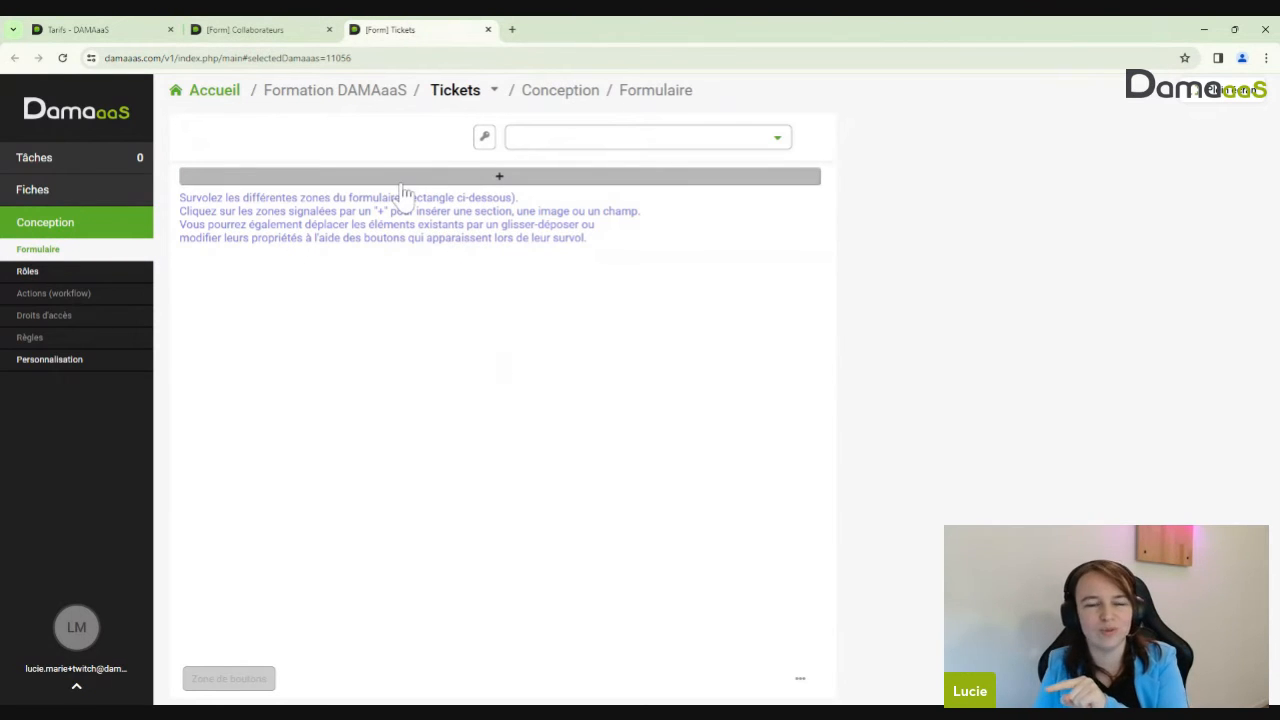
click(228, 30)
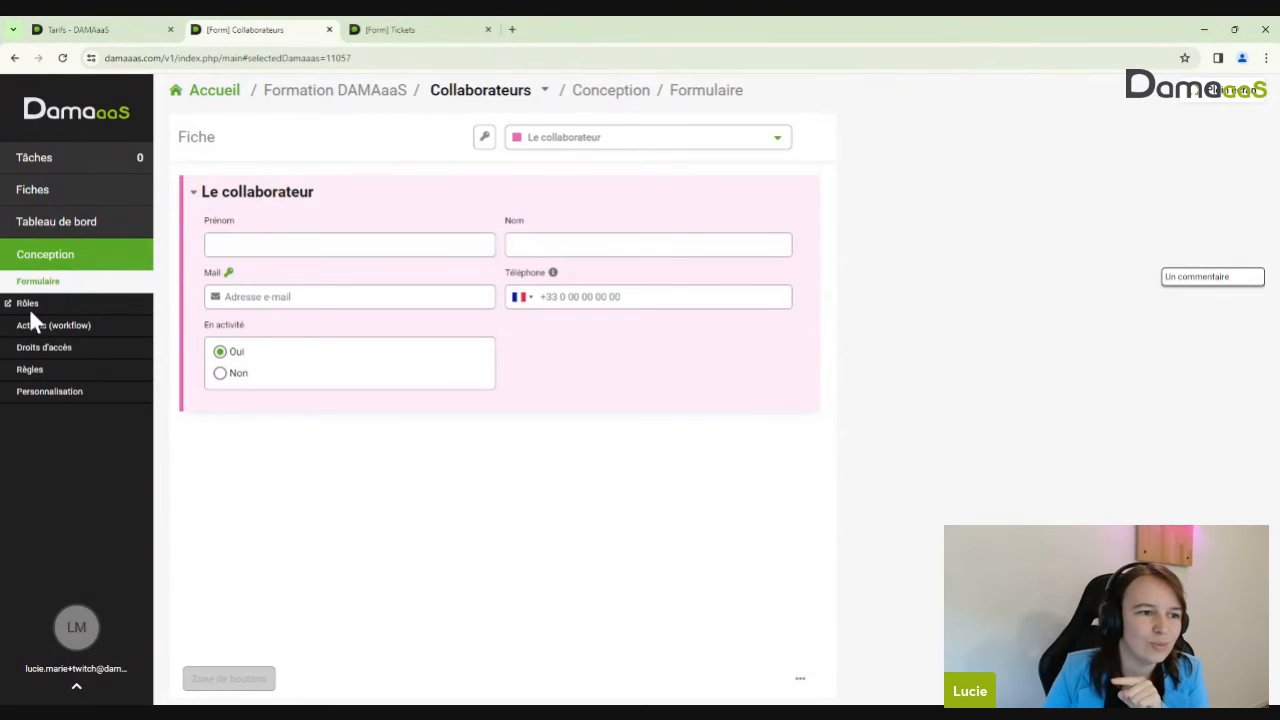
Visit the roles and workflow actions pages, closing the duplicate Tickets tabs opened from the module list
click(28, 305)
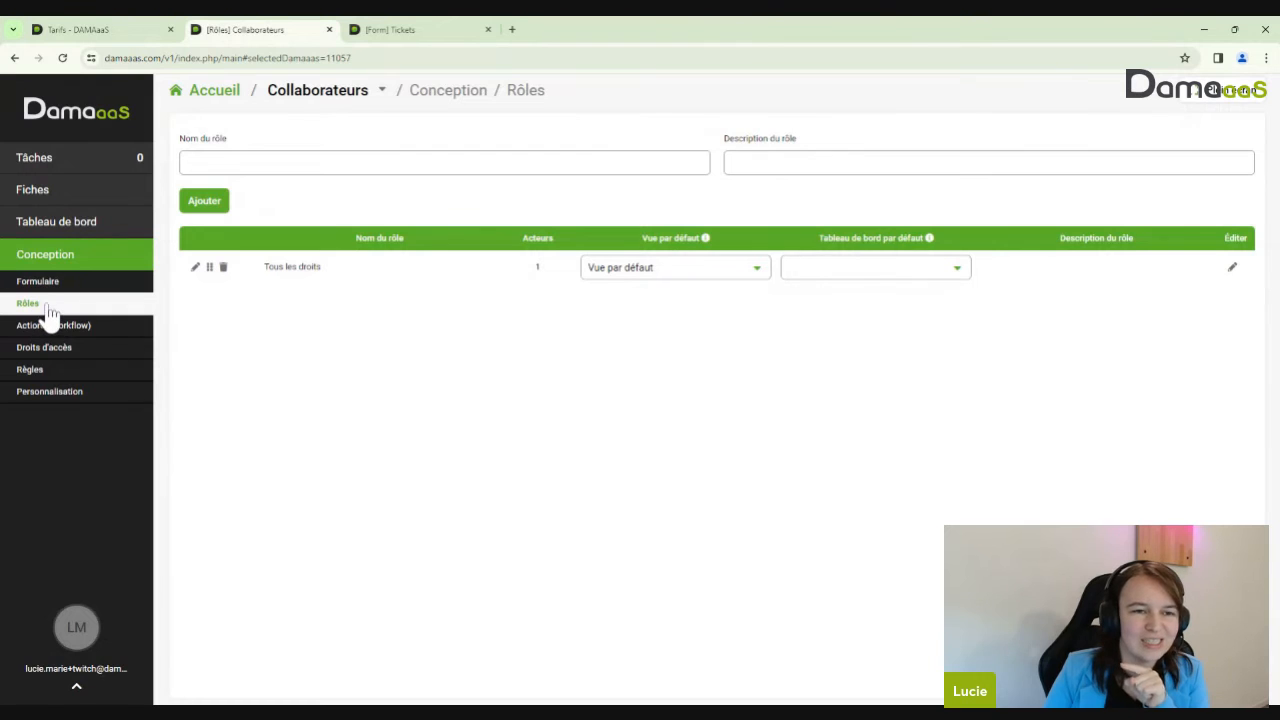
click(382, 92)
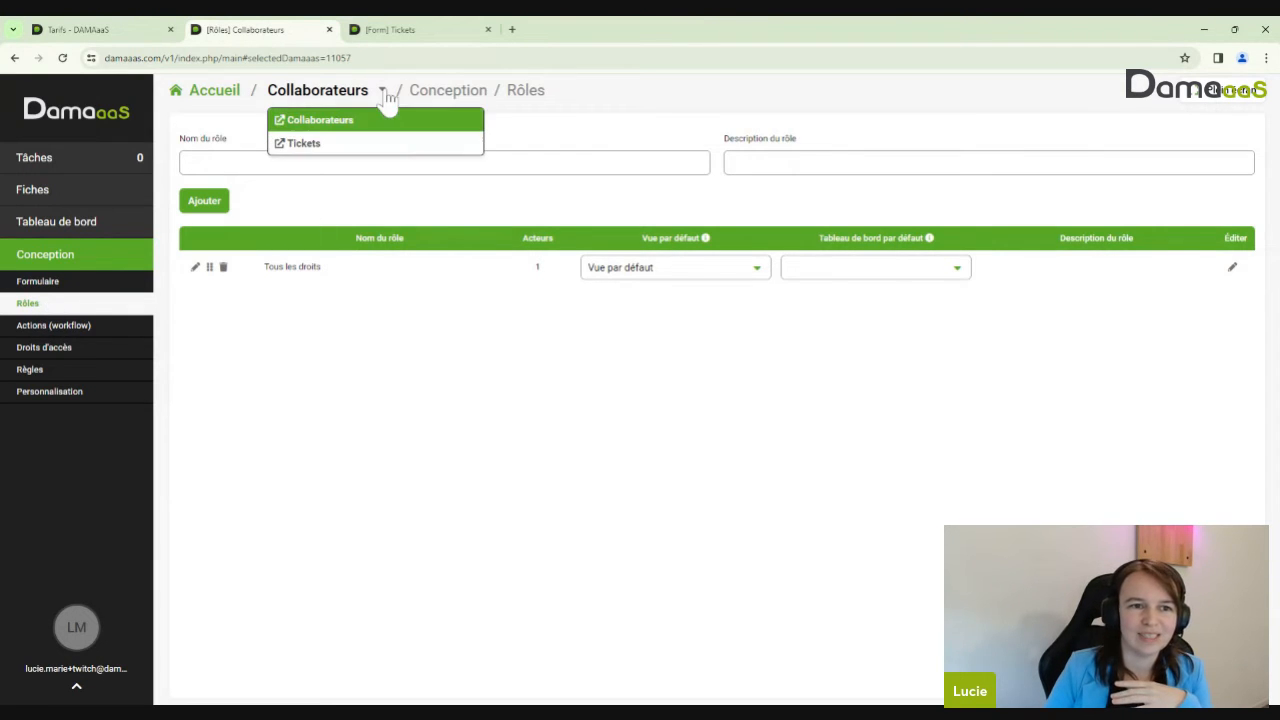
click(280, 145)
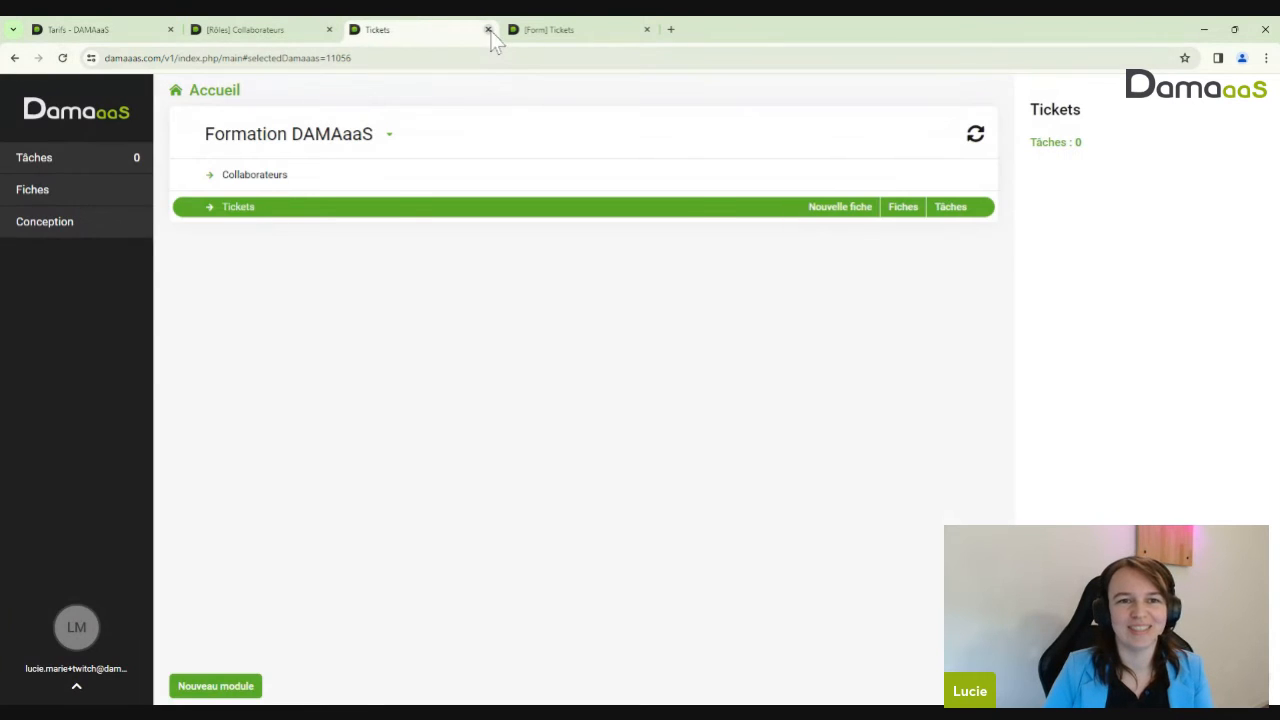
click(488, 29)
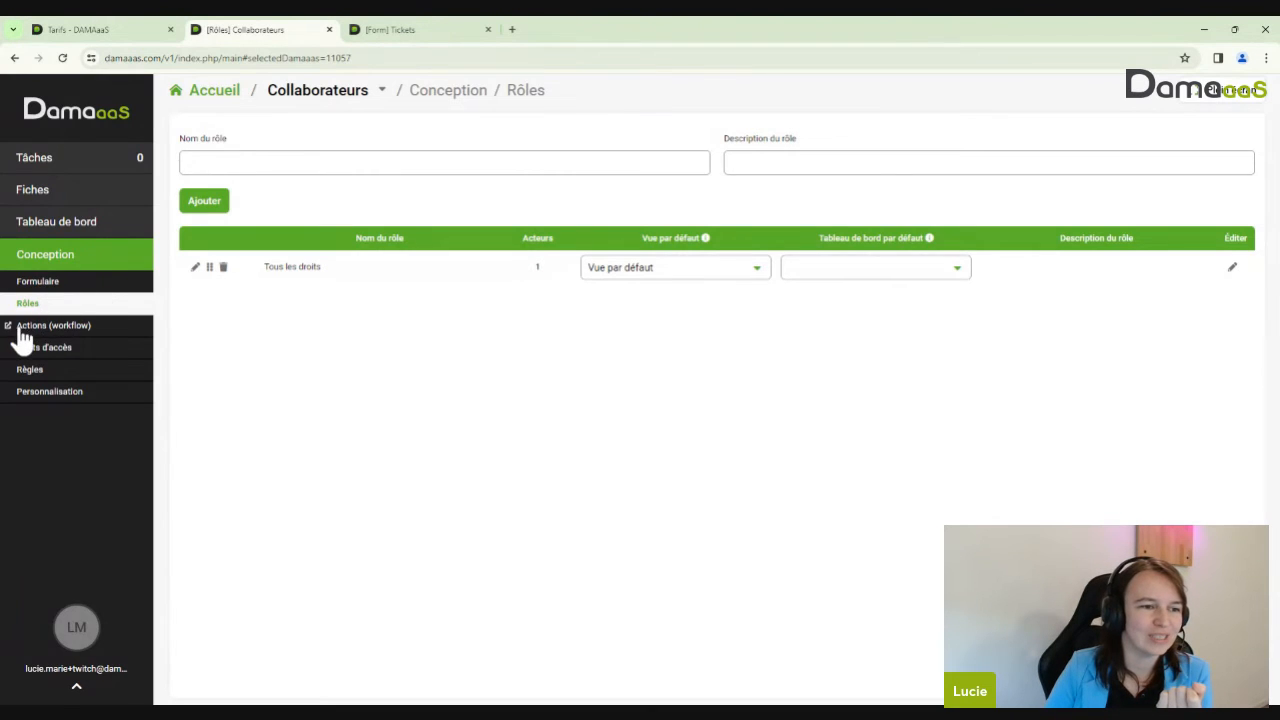
click(22, 330)
click(483, 100)
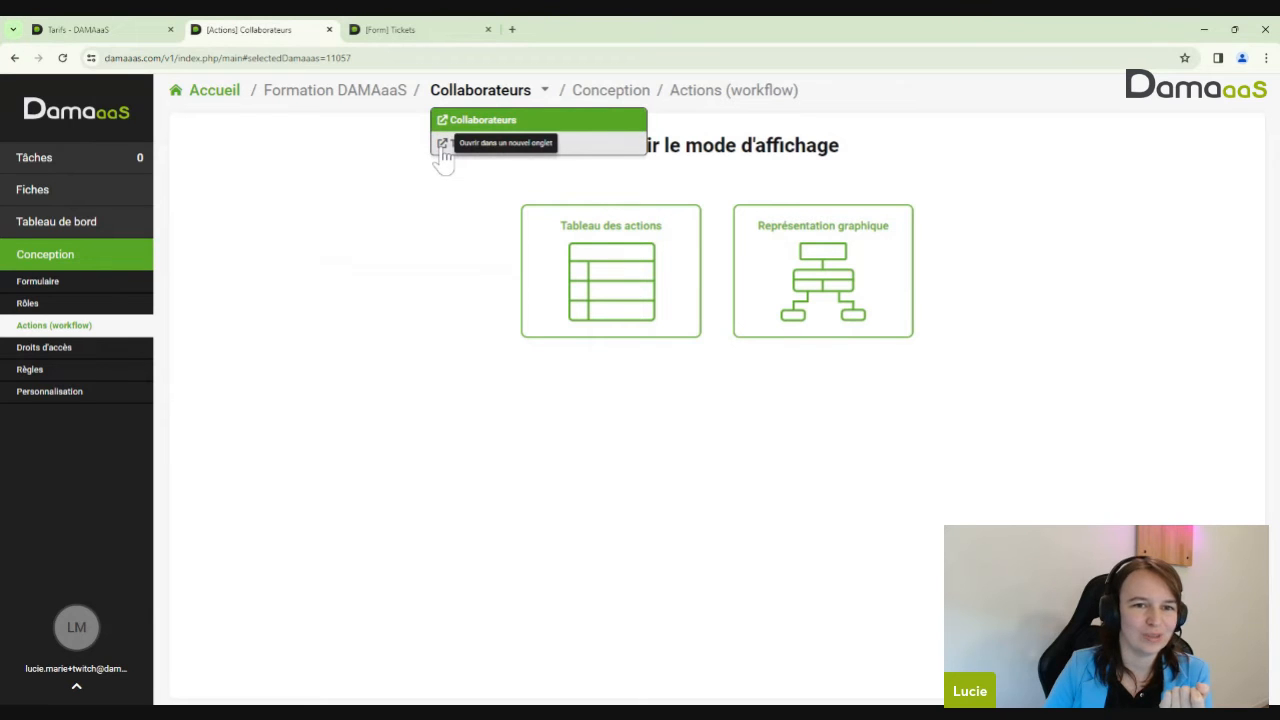
click(443, 145)
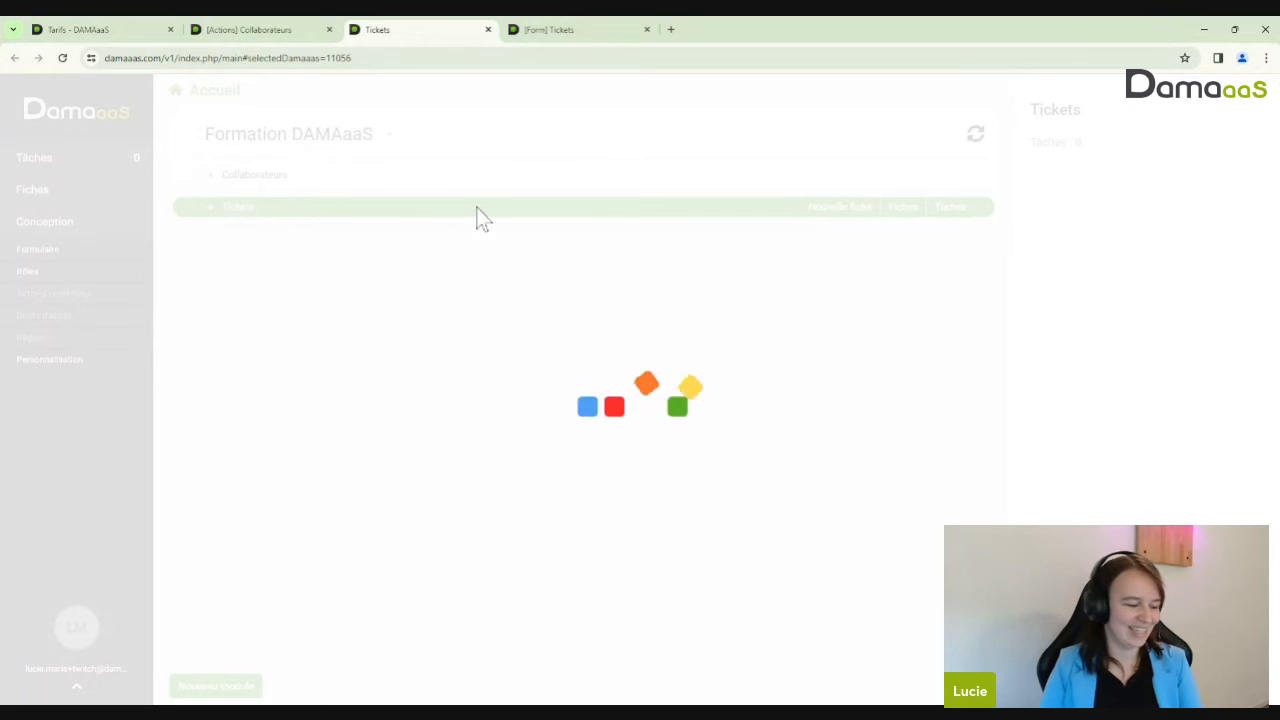
click(488, 30)
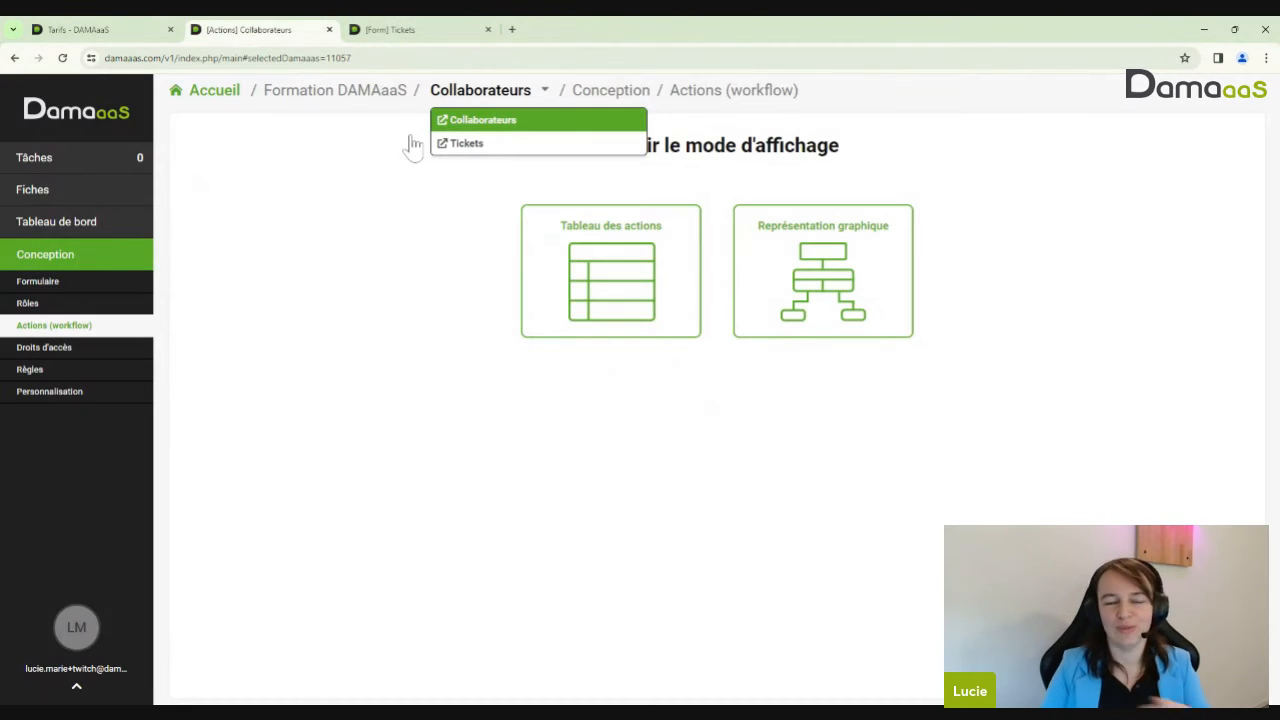
Go to the empty Tickets form designer and bring up its insert choices
click(68, 286)
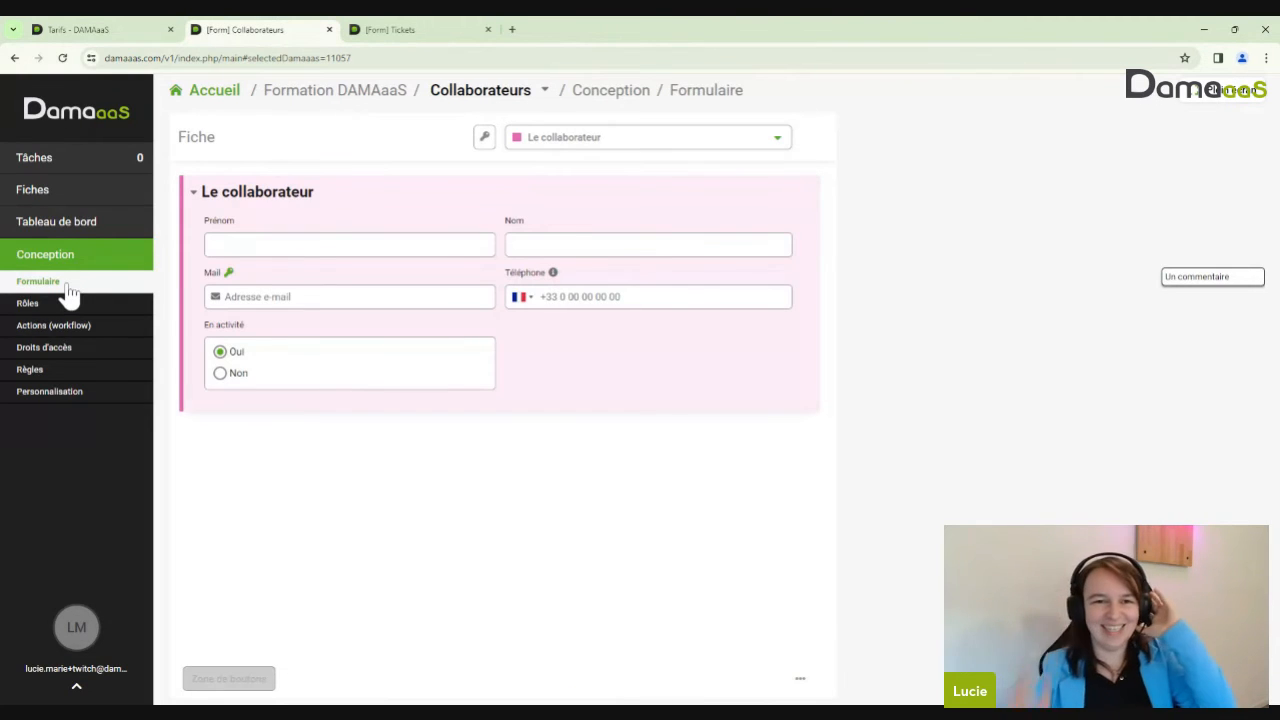
click(386, 32)
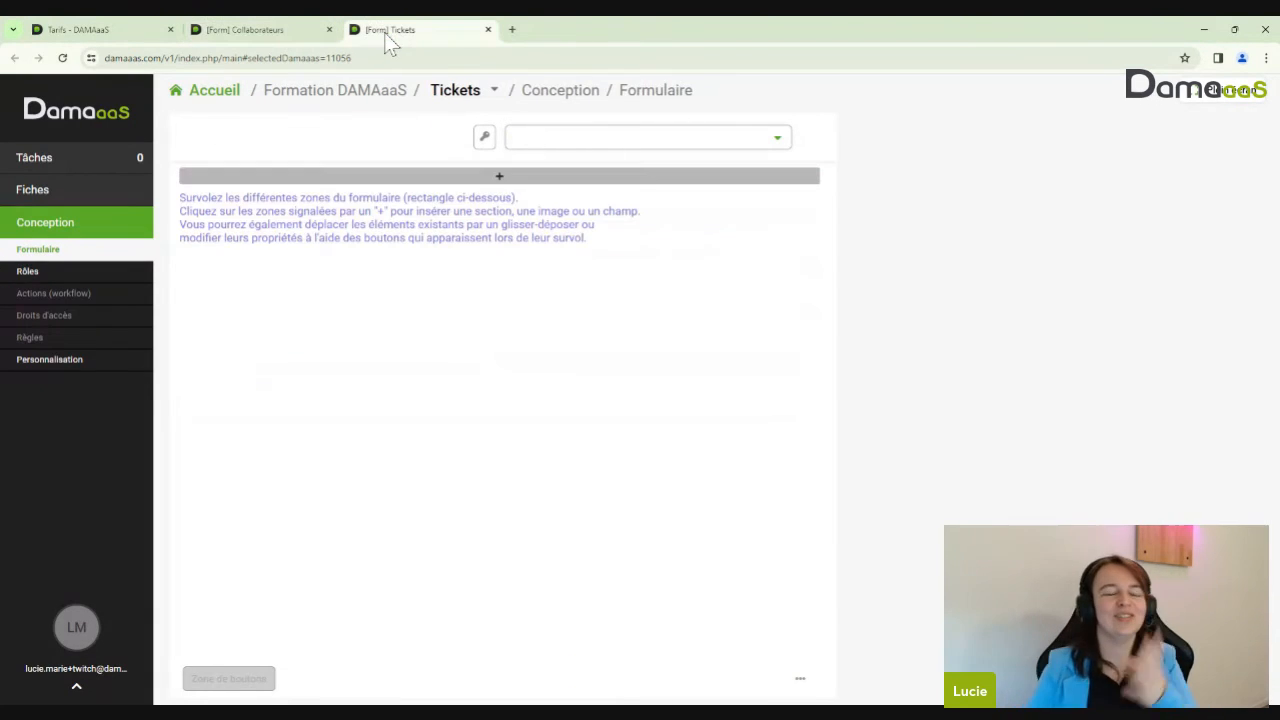
click(440, 177)
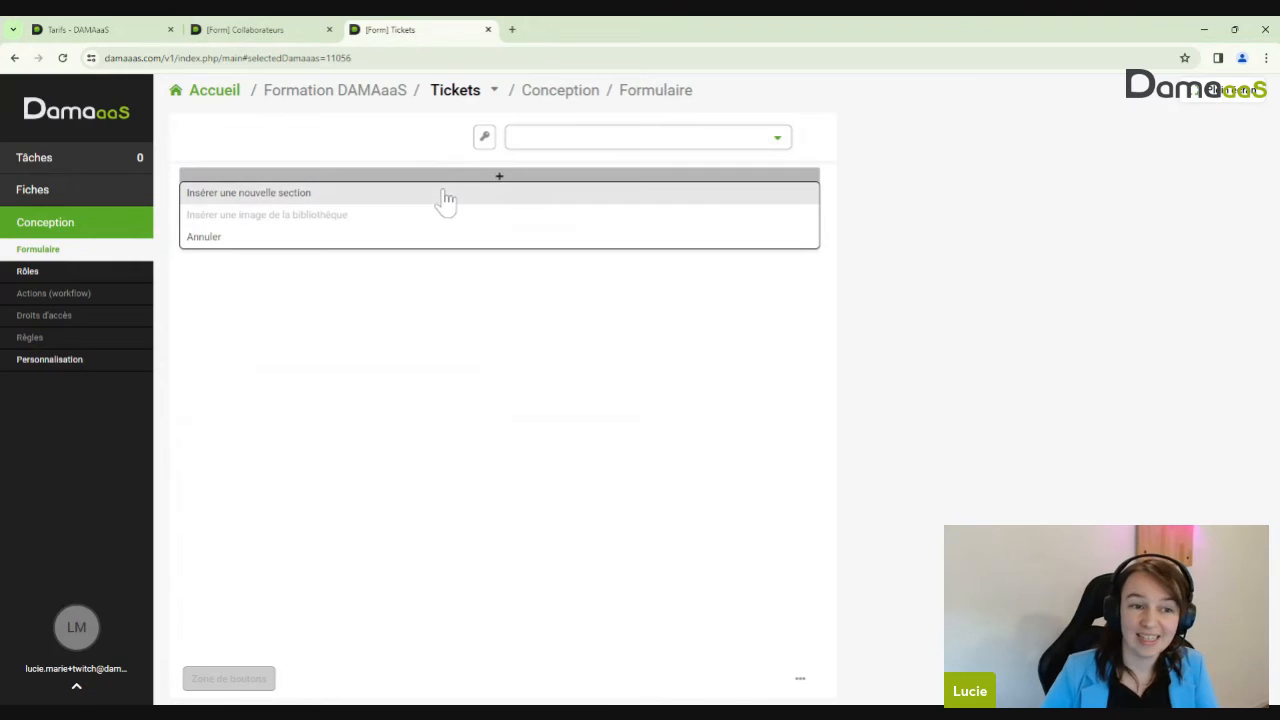
Insert a new section named 'Ma demande' with the Bleu column colour
click(446, 196)
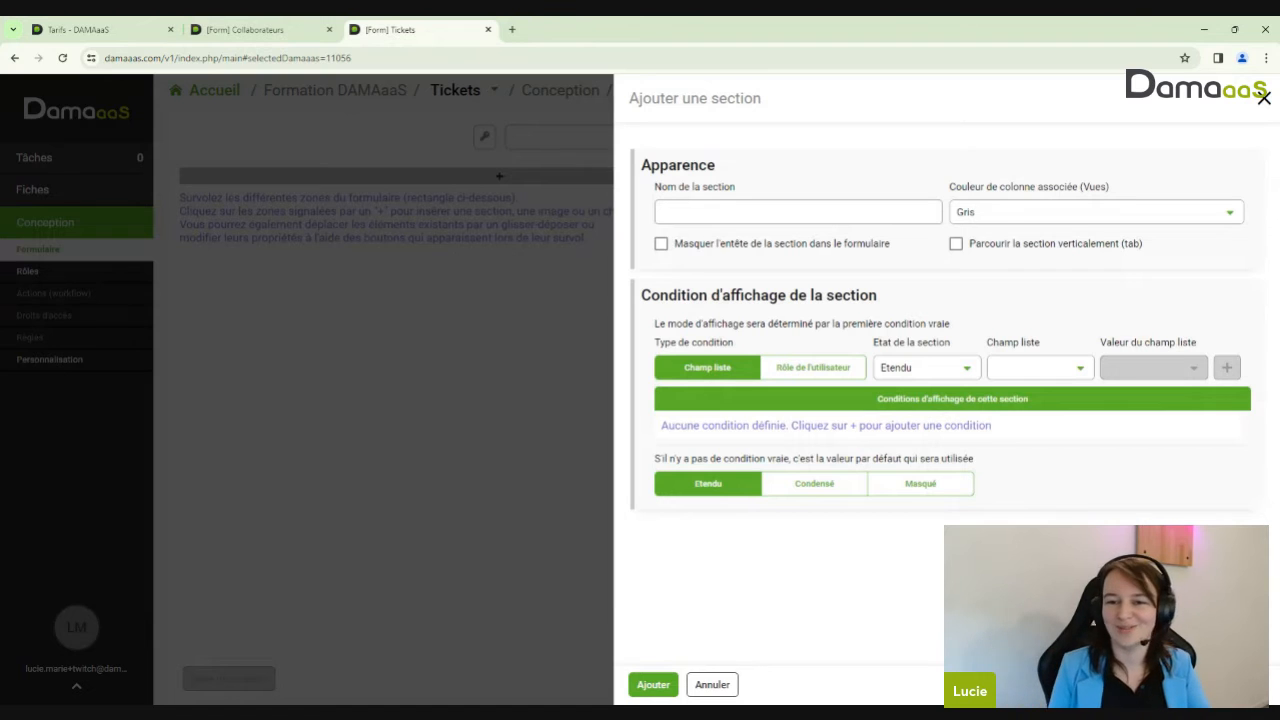
click(700, 212)
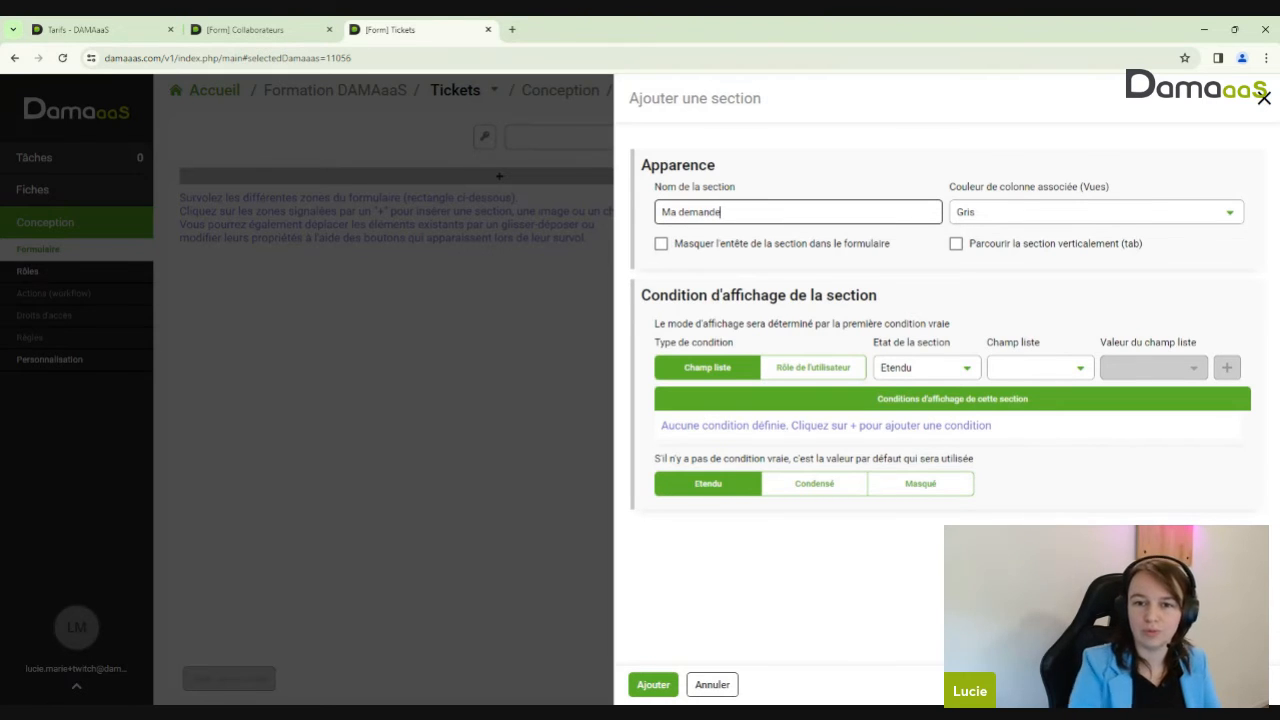
click(1050, 214)
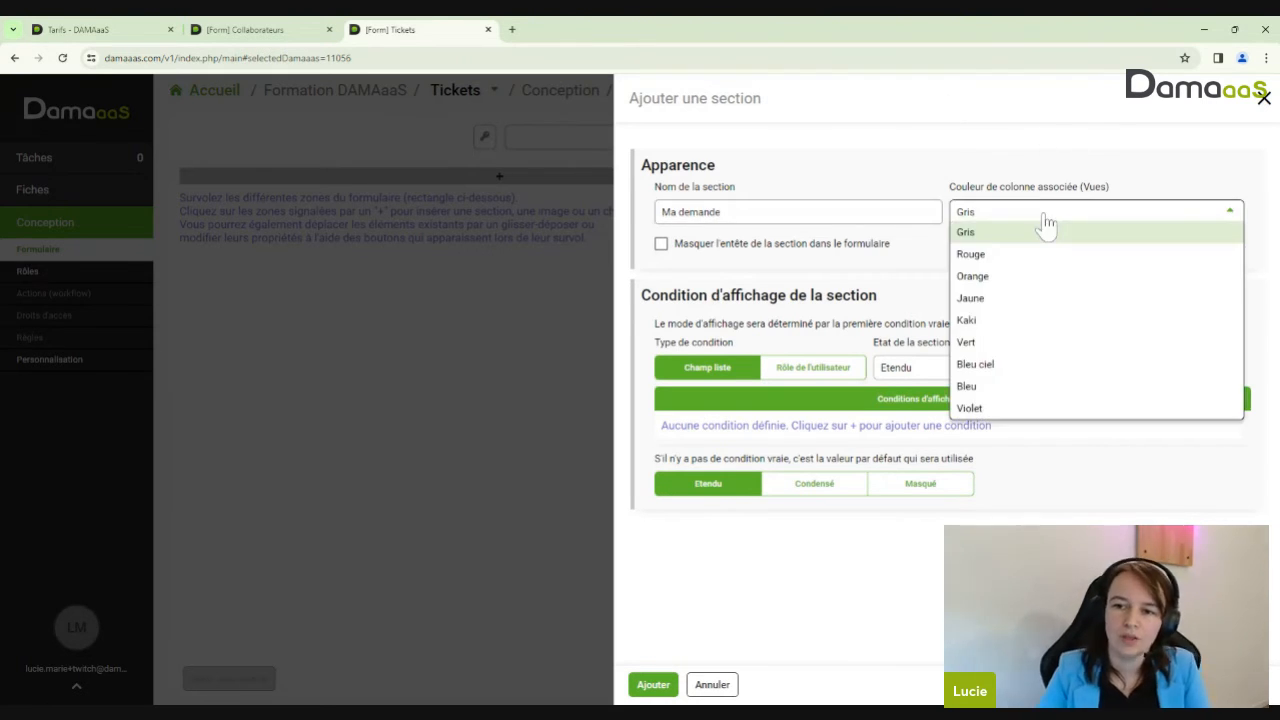
click(980, 386)
click(653, 684)
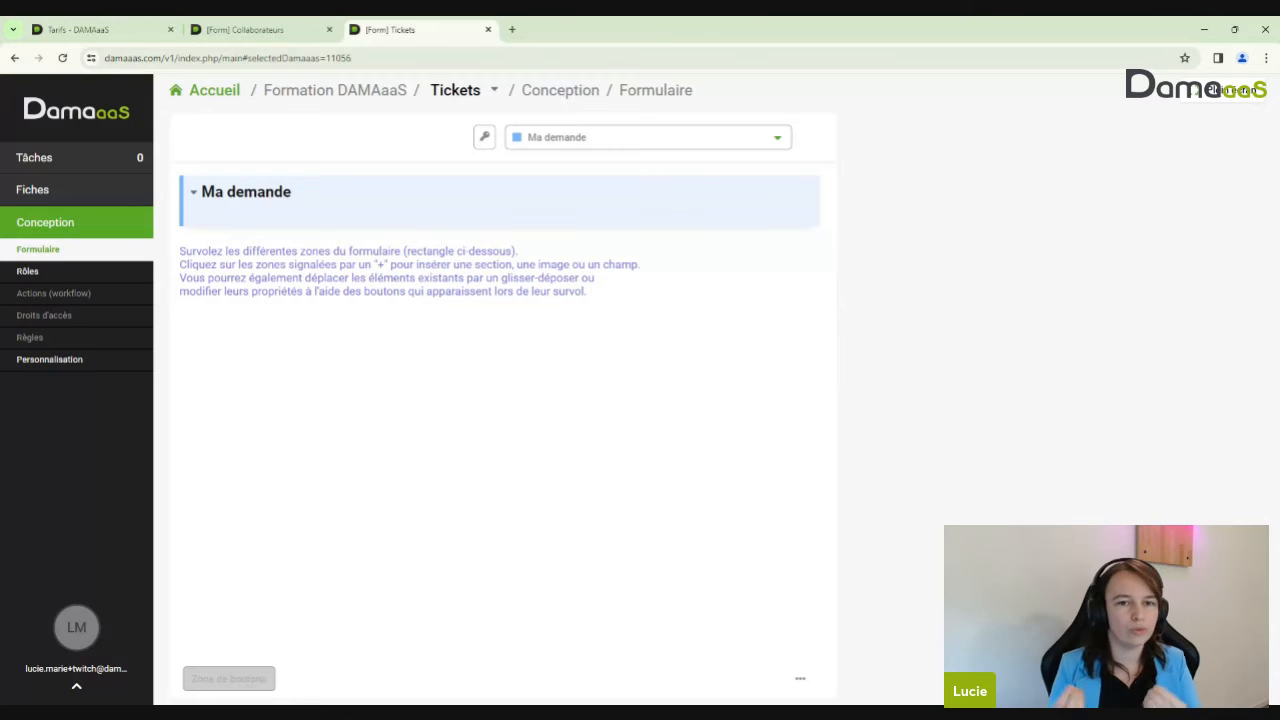
click(282, 26)
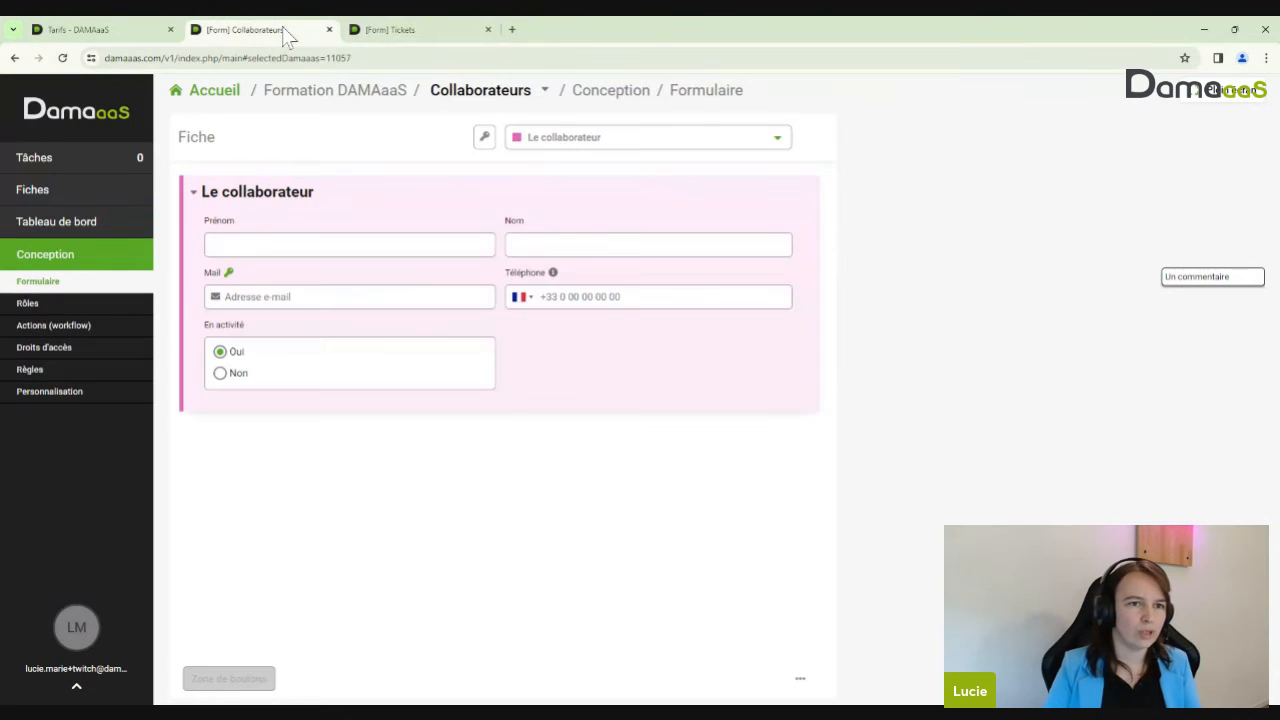
click(457, 29)
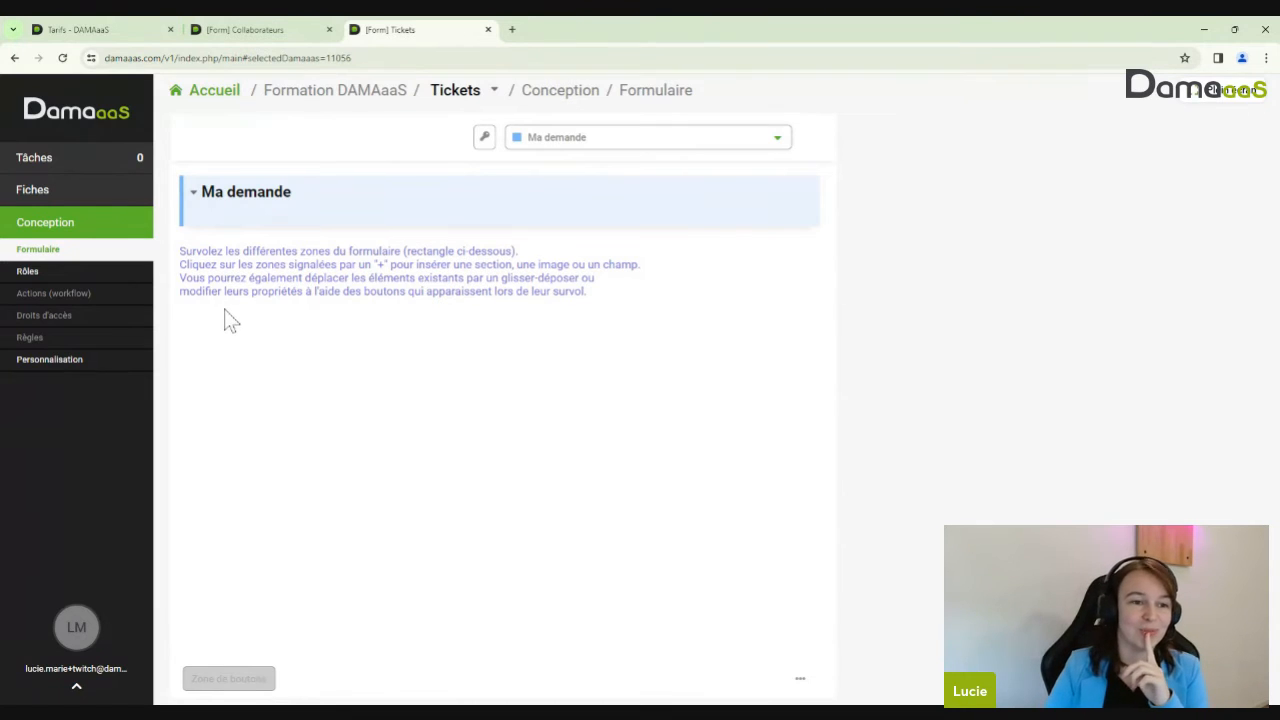
mouse_move(480, 233)
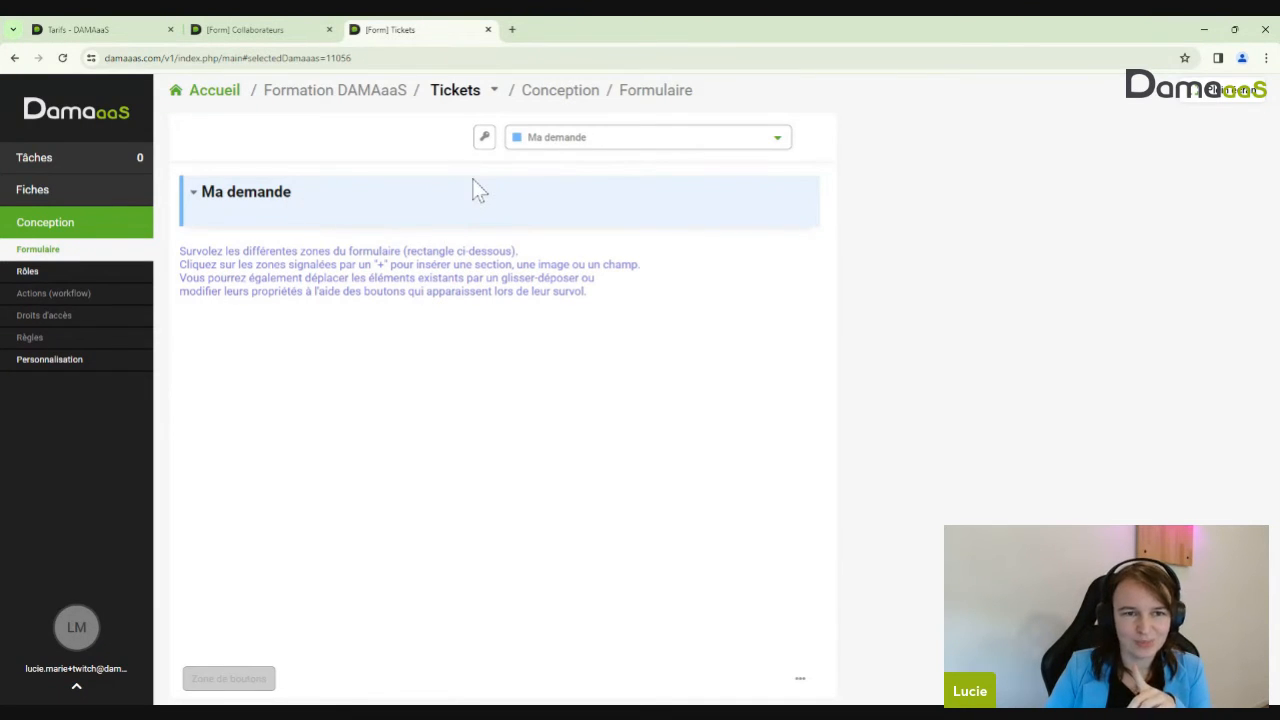
mouse_move(474, 194)
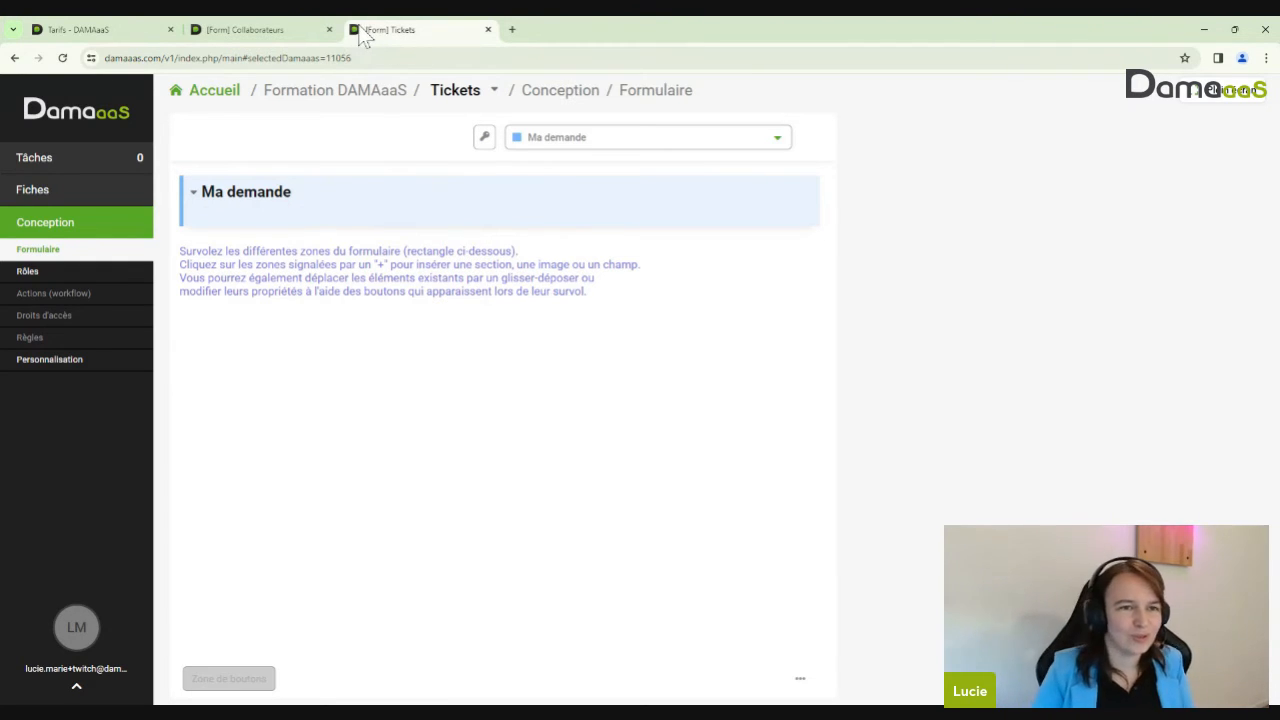
click(247, 32)
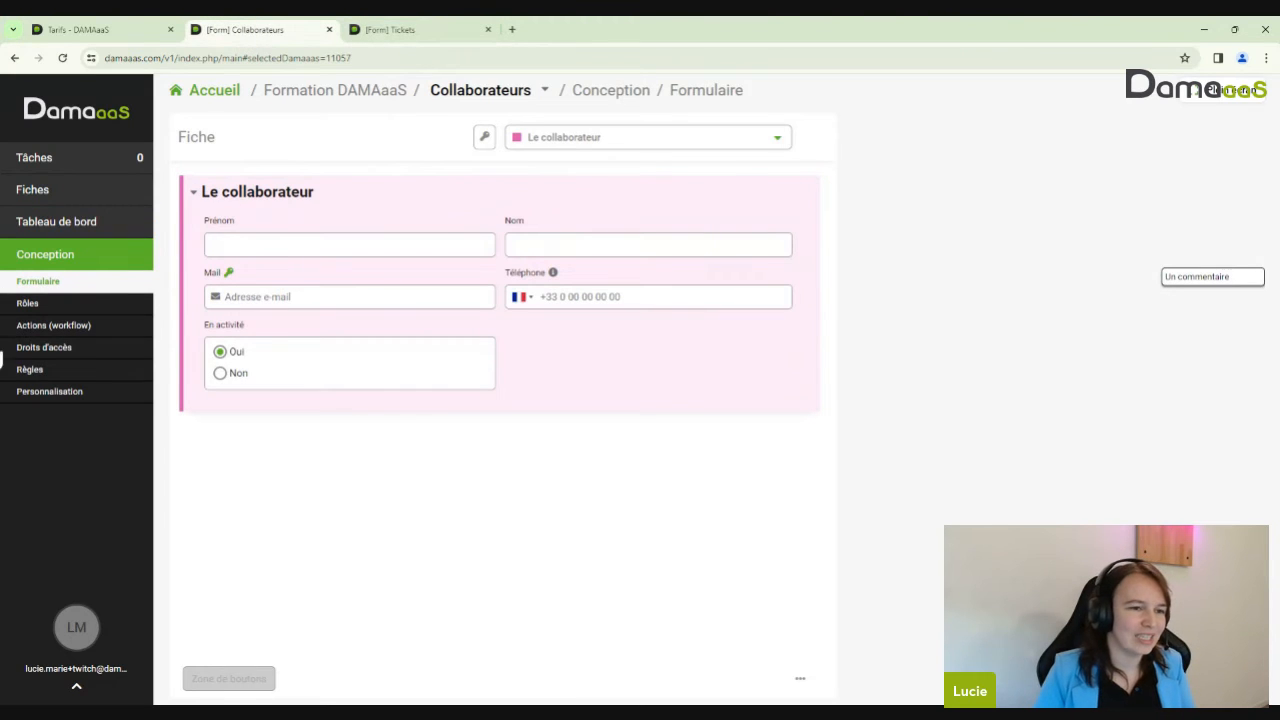
click(42, 306)
click(40, 328)
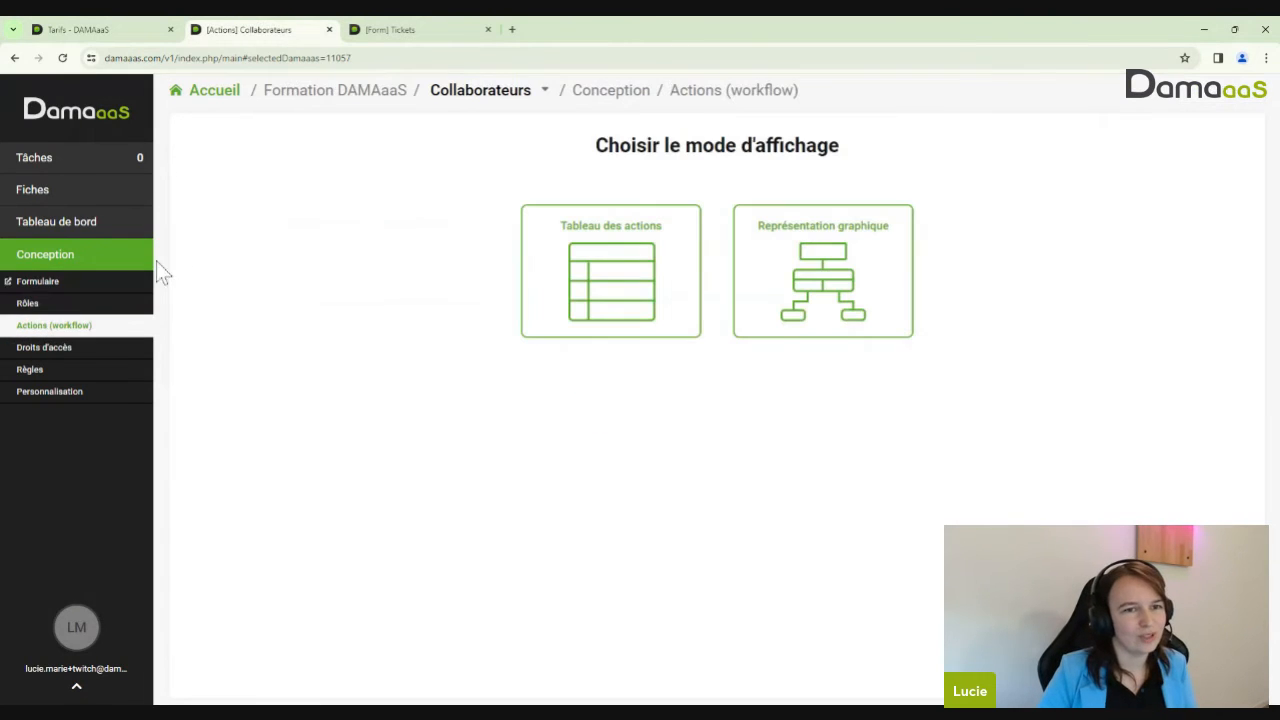
mouse_move(457, 100)
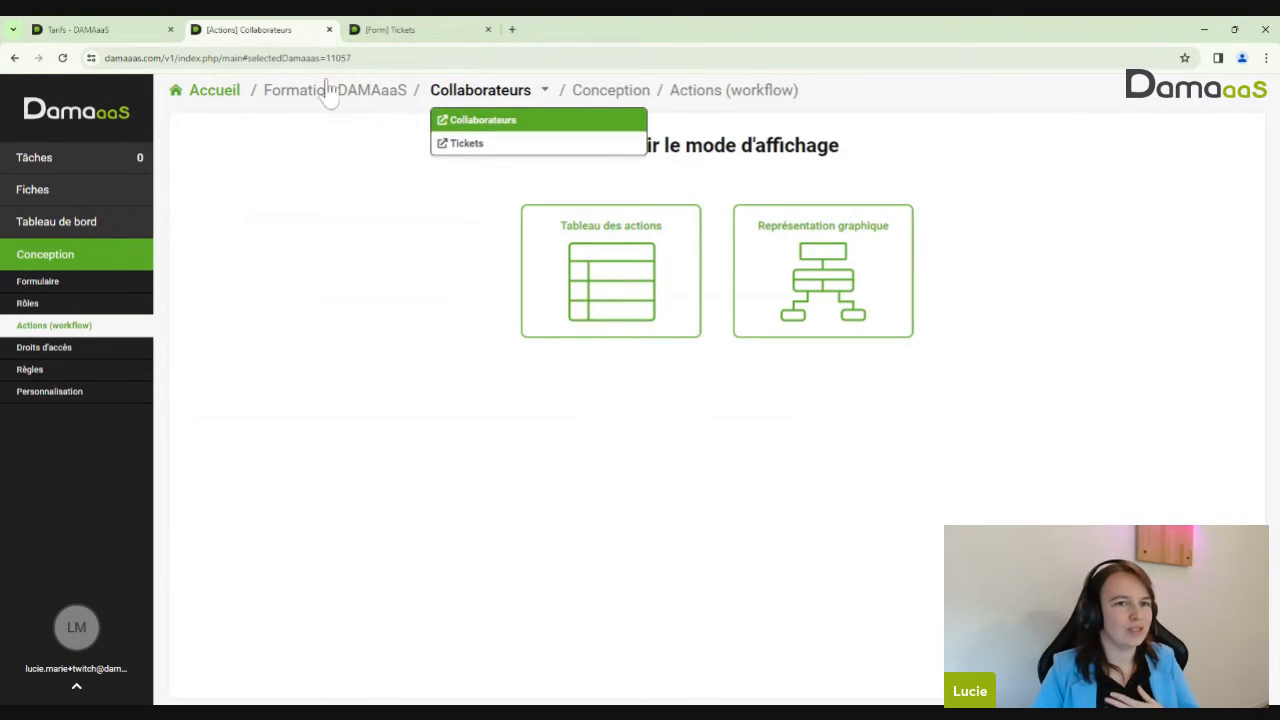
click(382, 24)
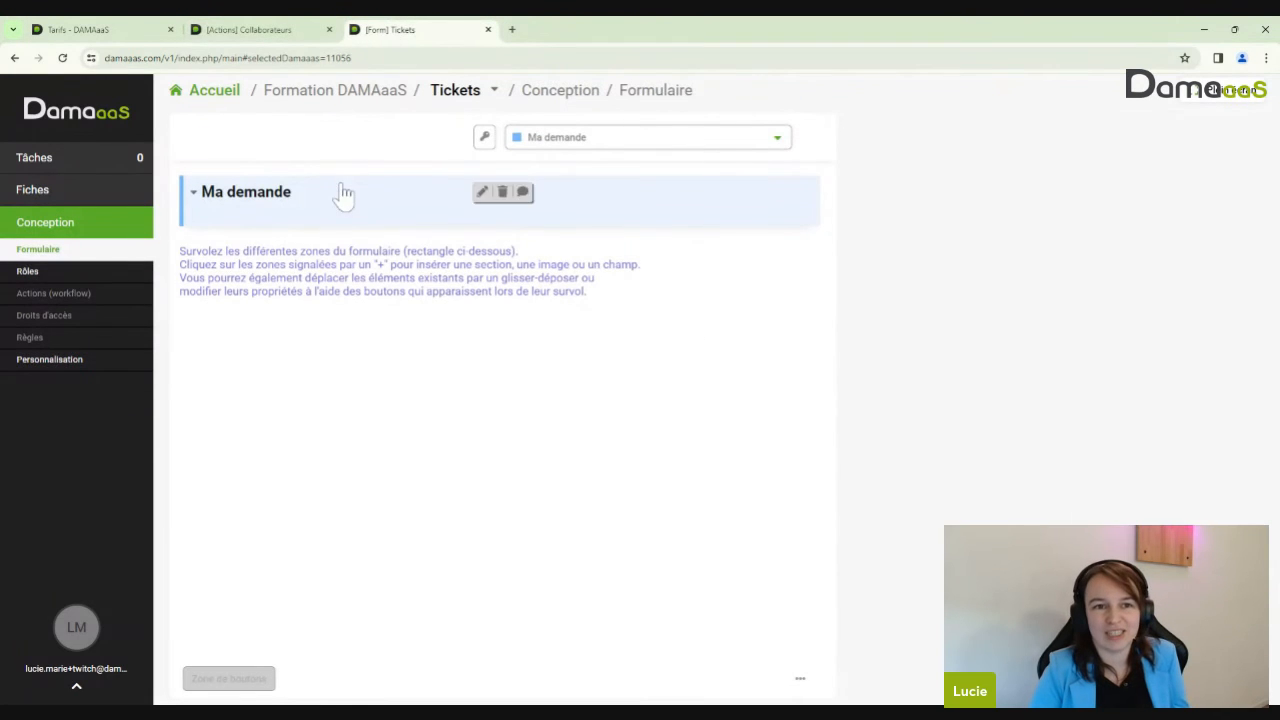
click(288, 38)
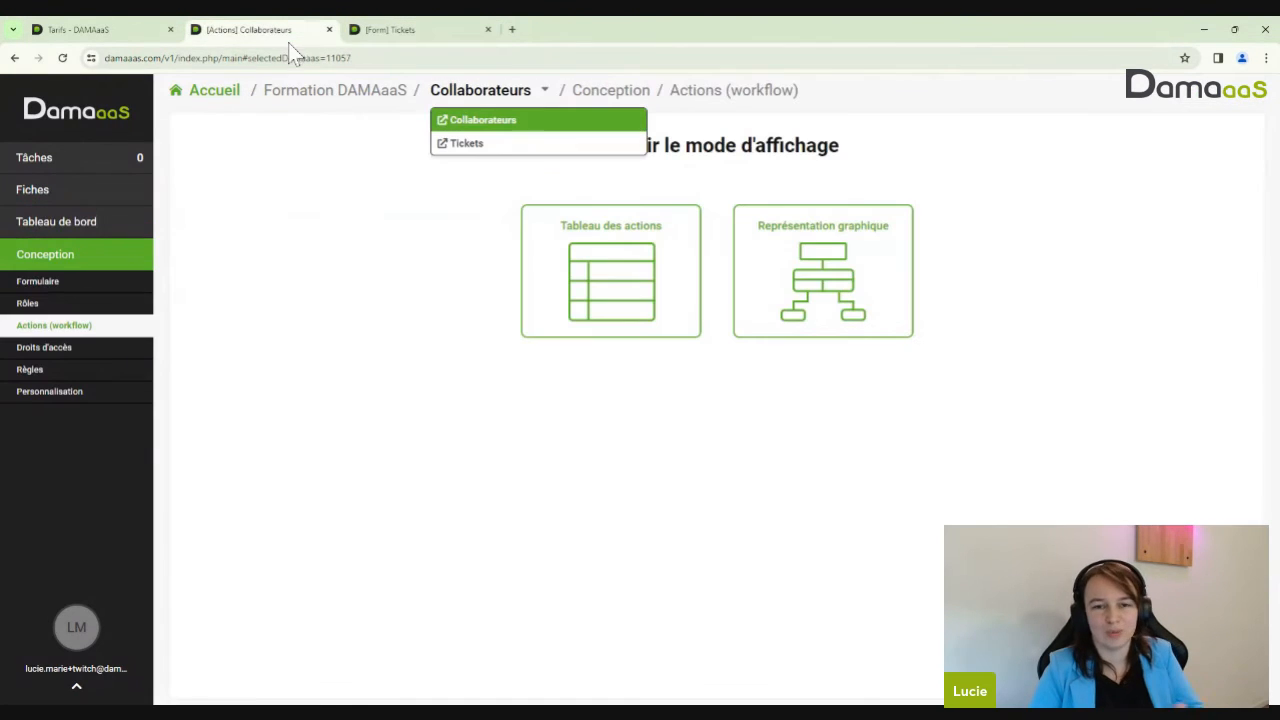
click(57, 284)
click(400, 32)
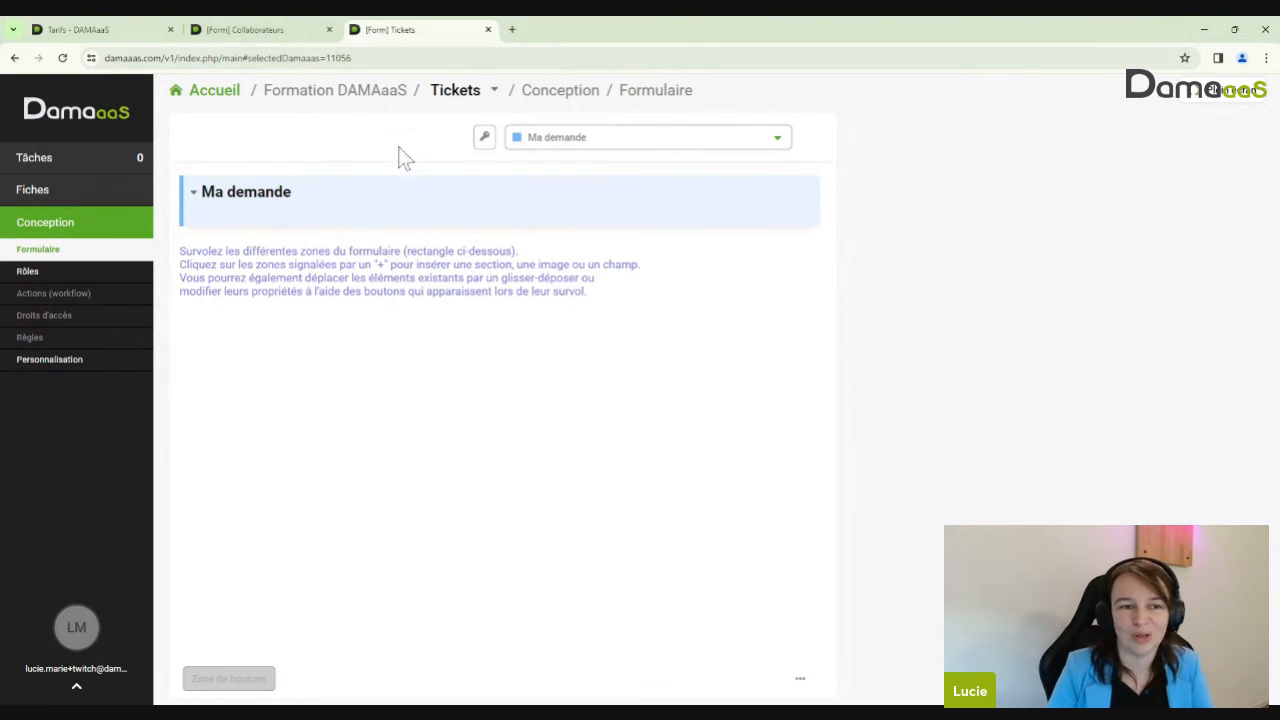
Open the Ajout d'un nouveau champ panel inside the Ma demande section
click(329, 214)
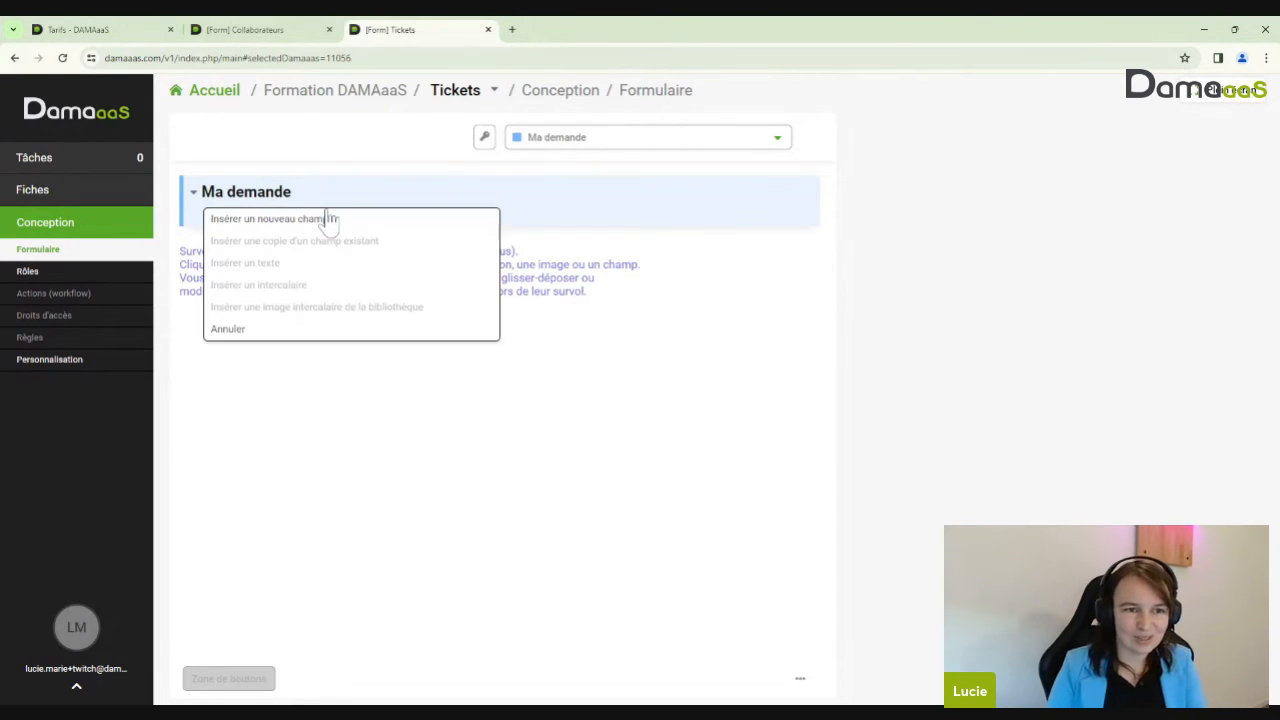
click(329, 218)
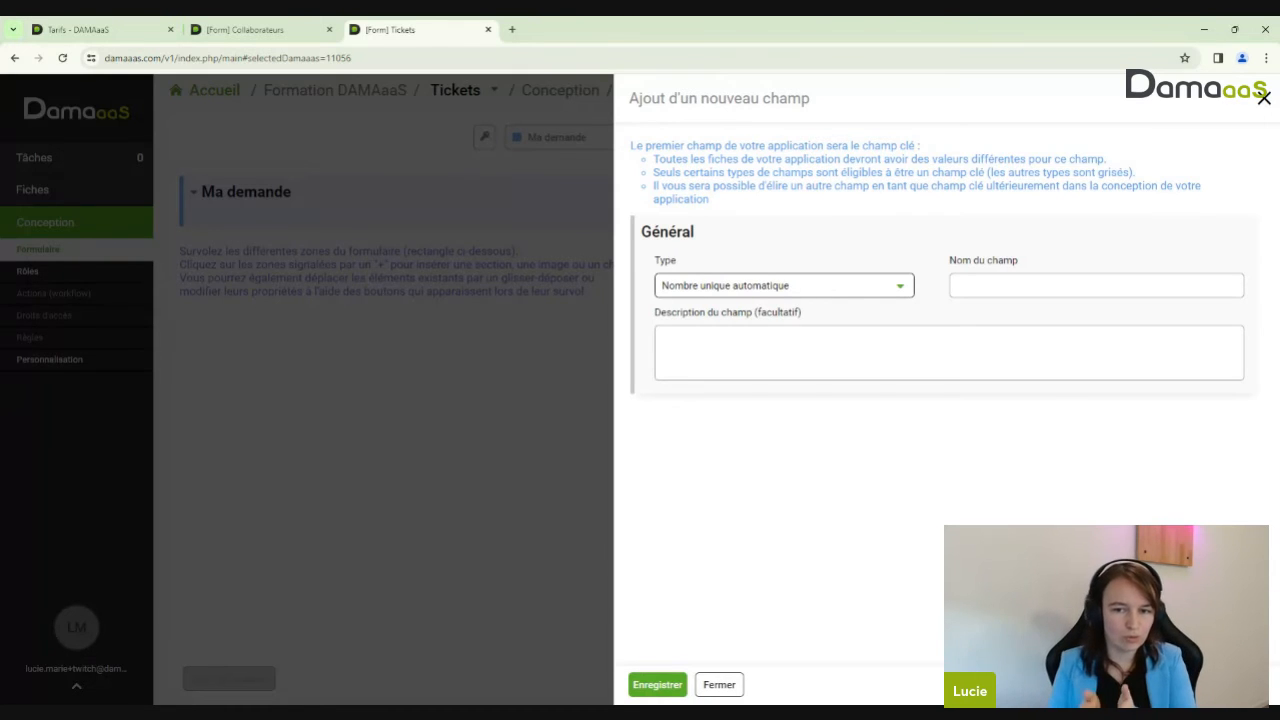
Name the Nombre unique automatique field 'Référence du ticket' and save it
click(985, 286)
text(Ré)
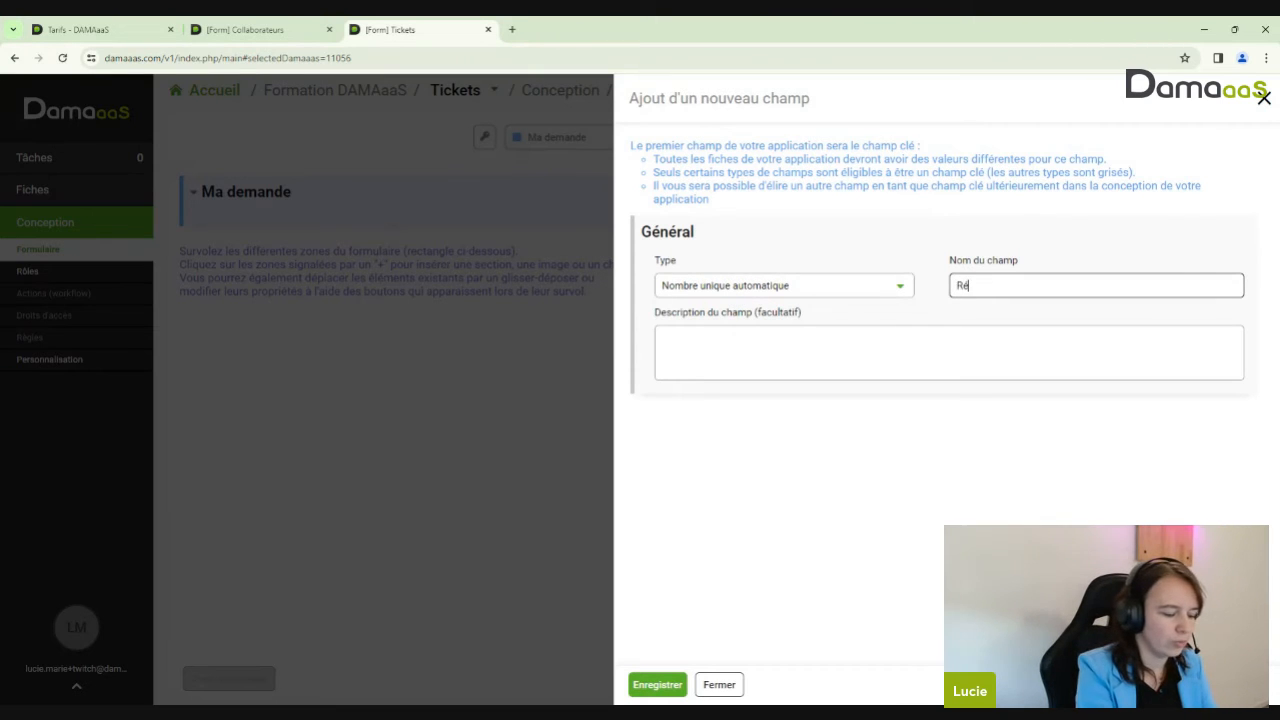
text(férence du t)
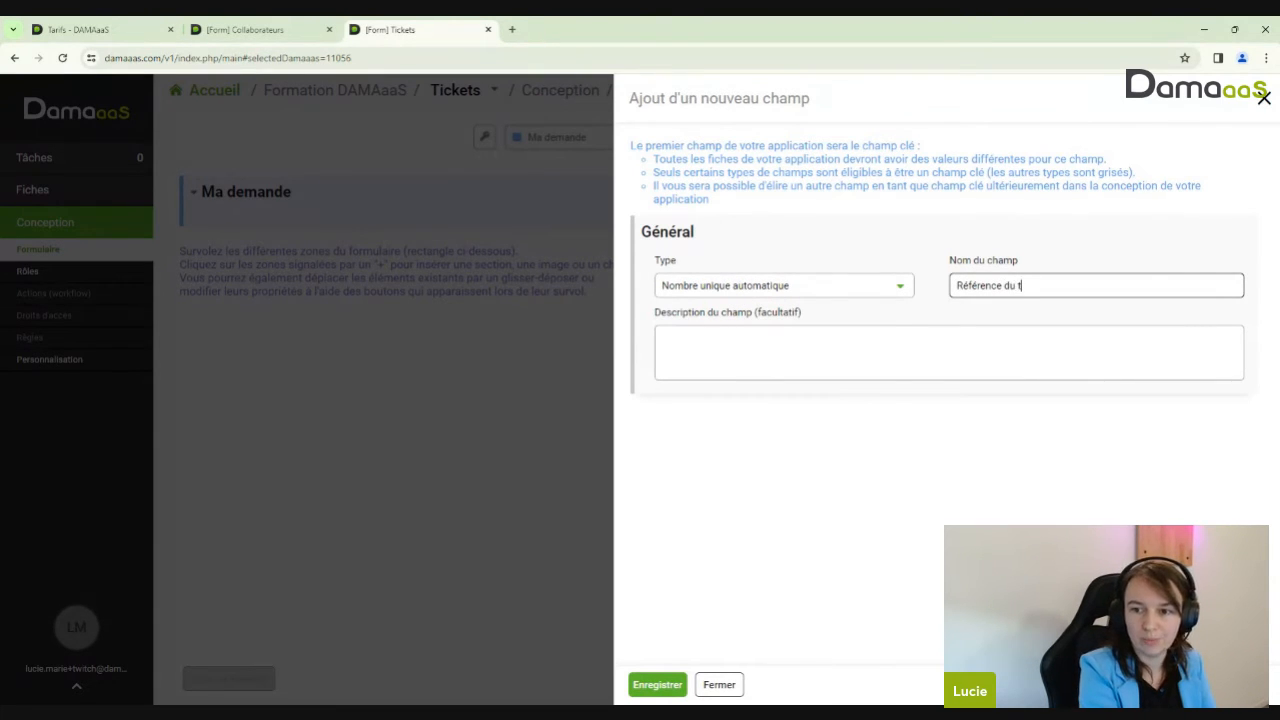
text(icket)
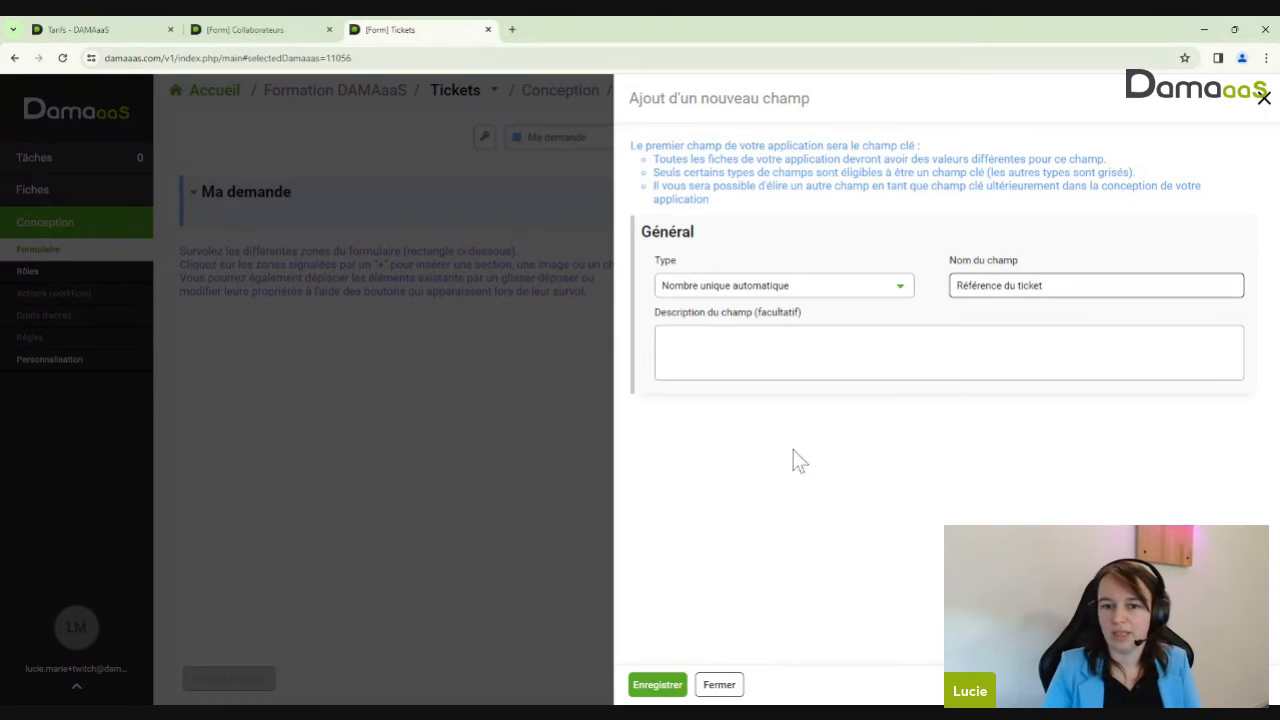
click(670, 688)
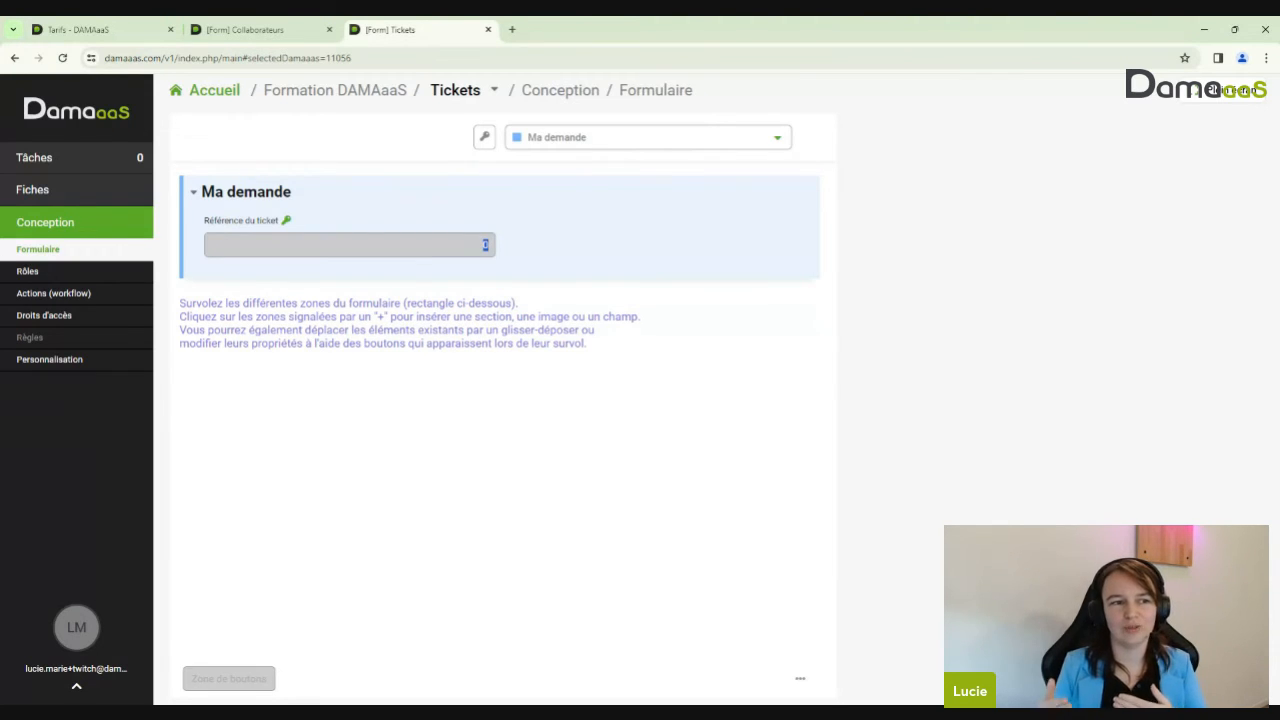
Add a Large-width Texte field named 'Libellé' directly below Référence du ticket
click(515, 254)
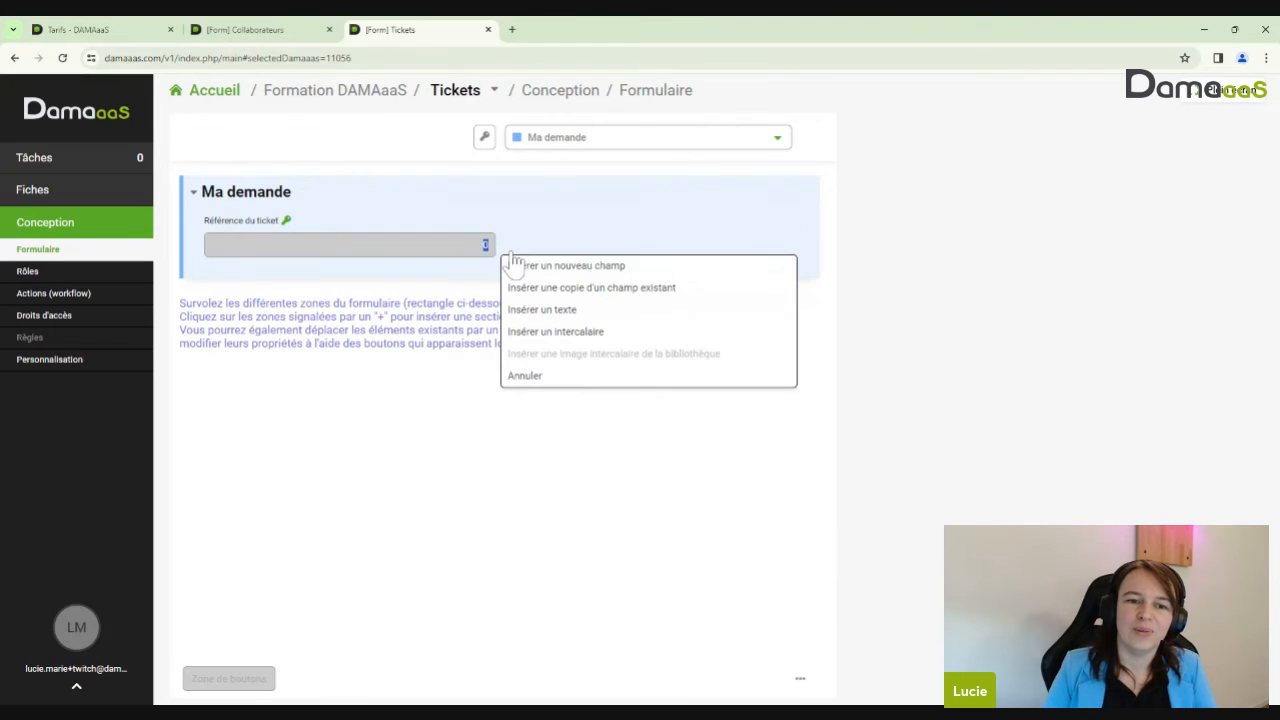
click(487, 250)
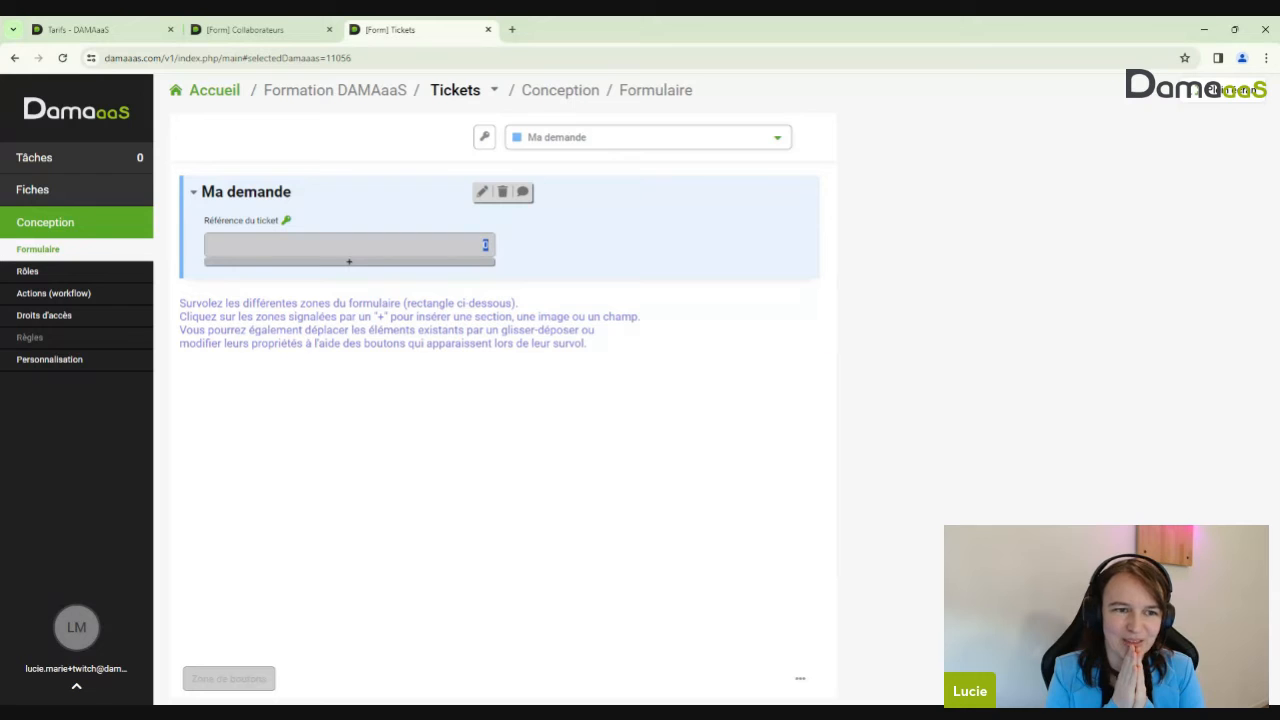
click(389, 268)
click(393, 288)
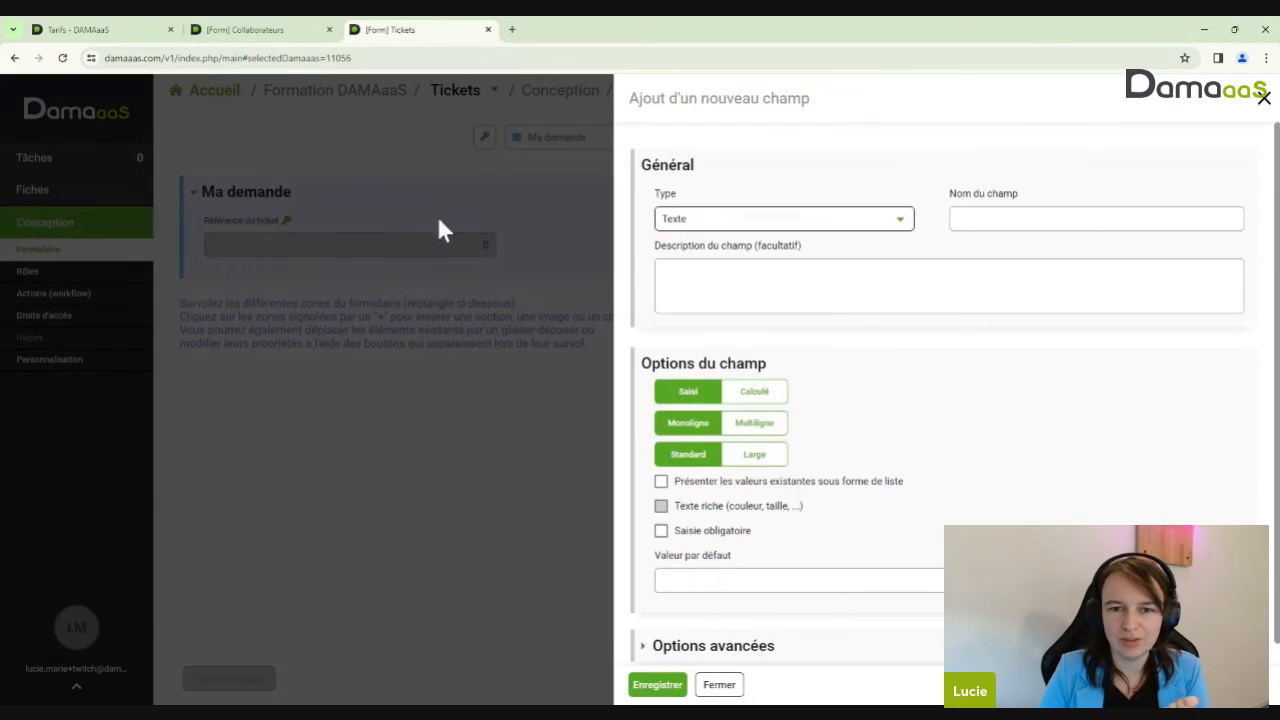
click(1020, 219)
text(Libellé)
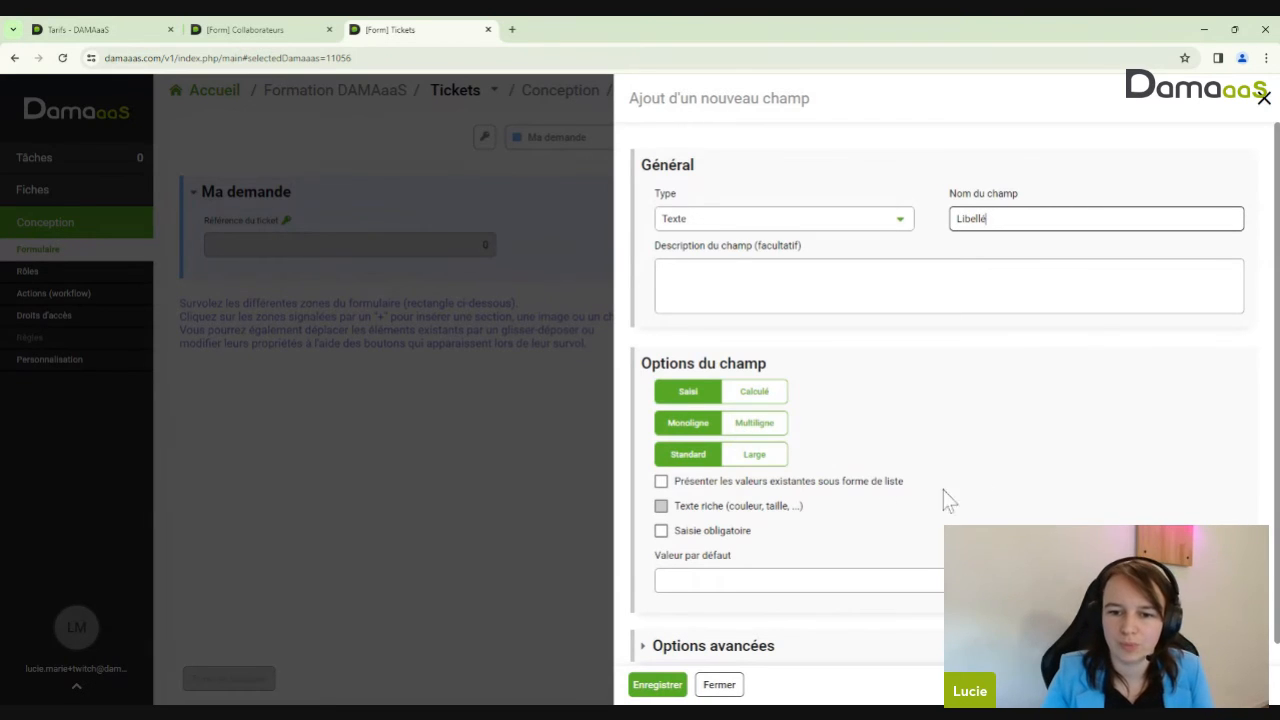
click(757, 457)
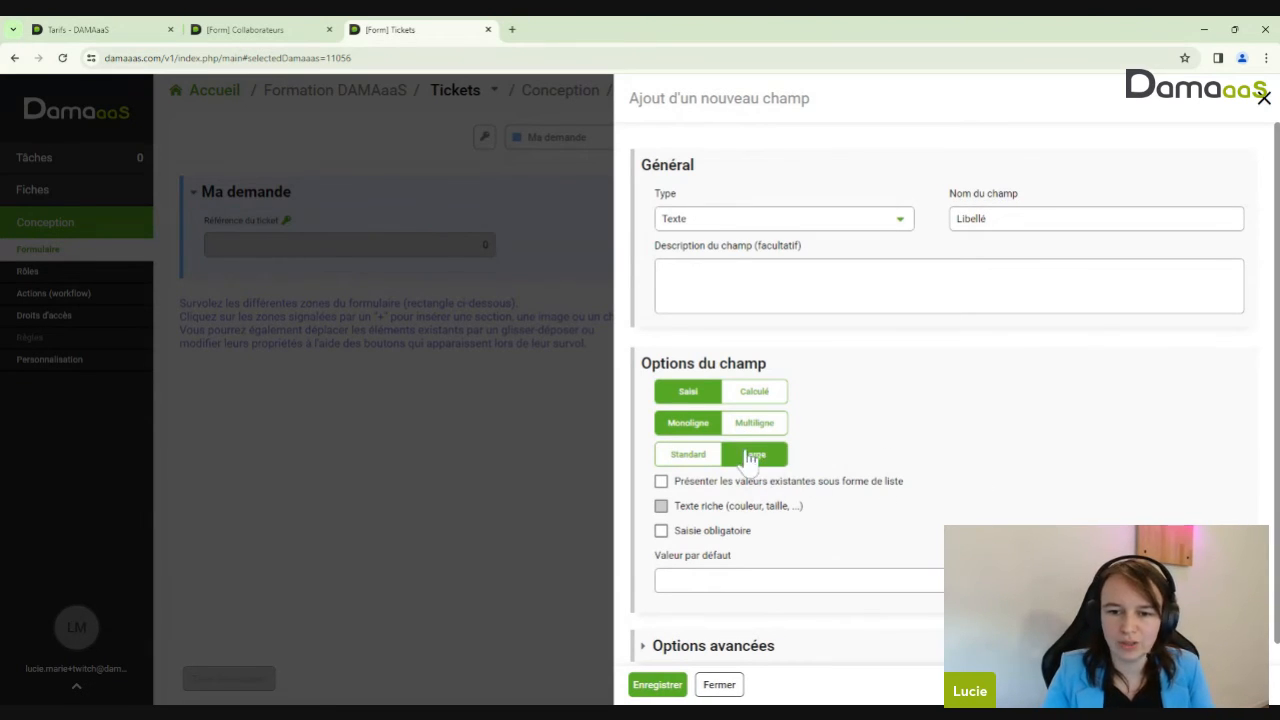
click(672, 680)
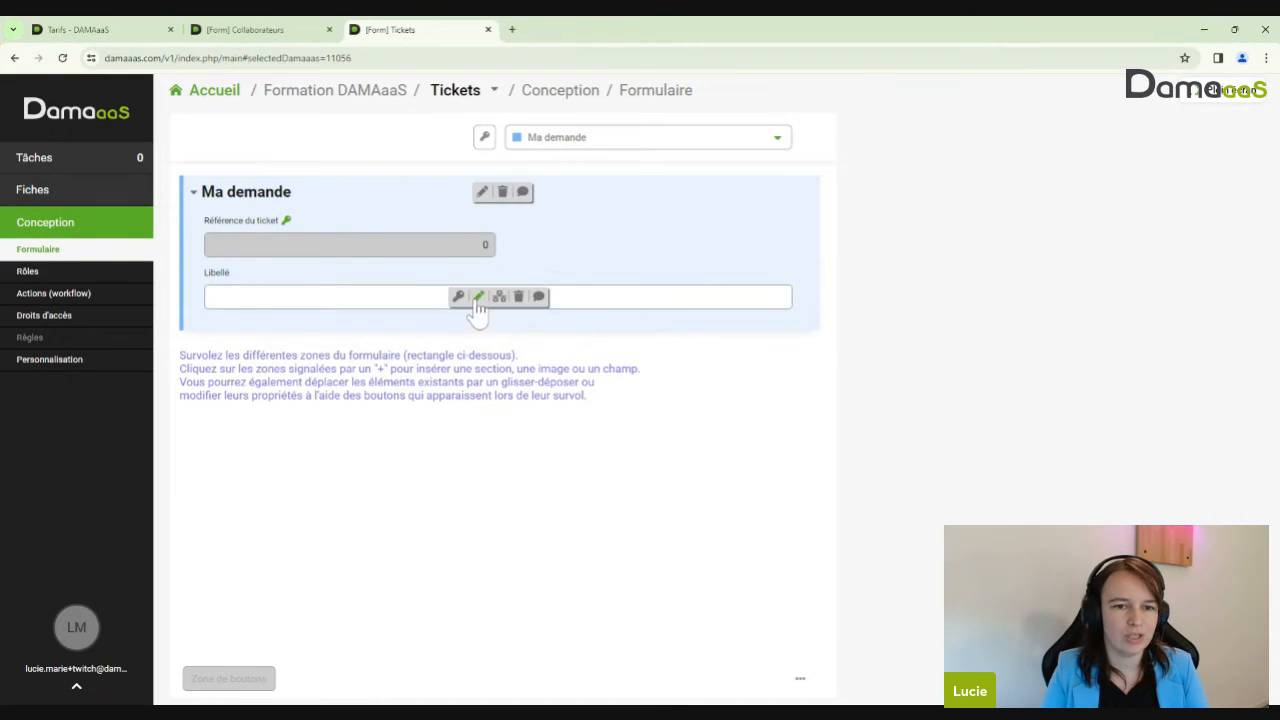
click(366, 318)
Add a 'Description' field set to Large, Multiligne, Agrandir automatiquement and Texte riche
click(257, 326)
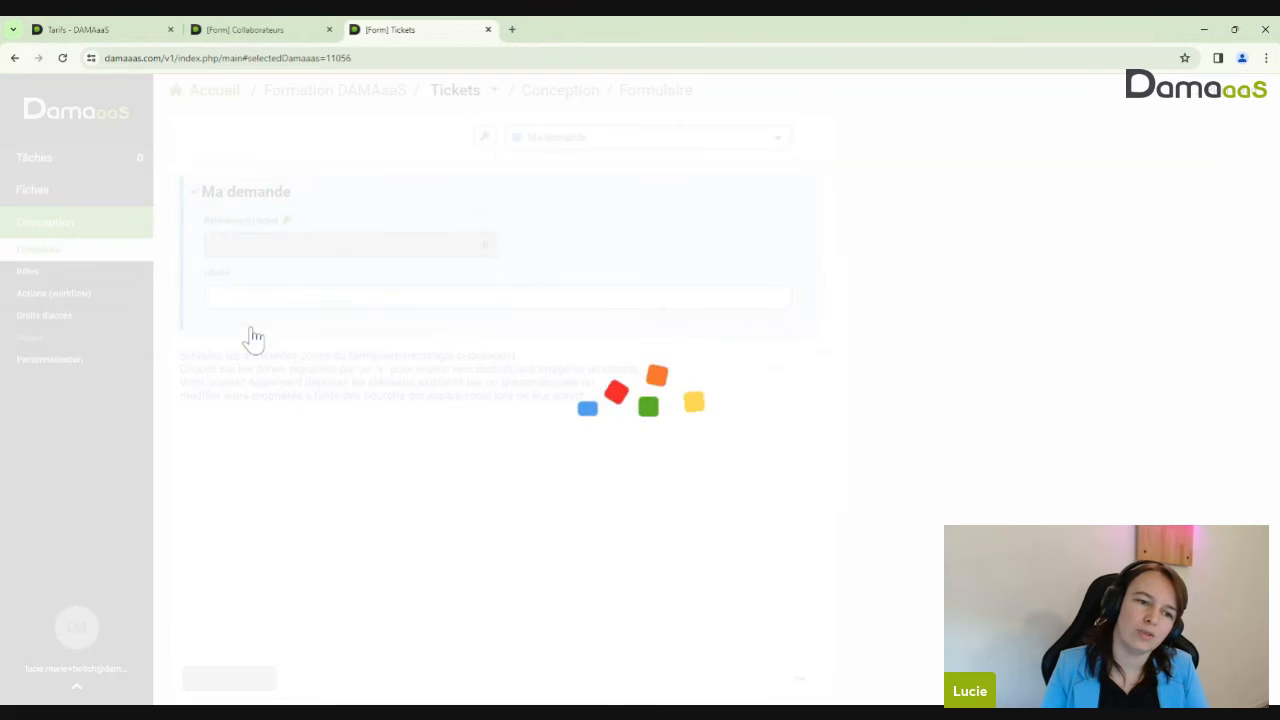
key(Tab)
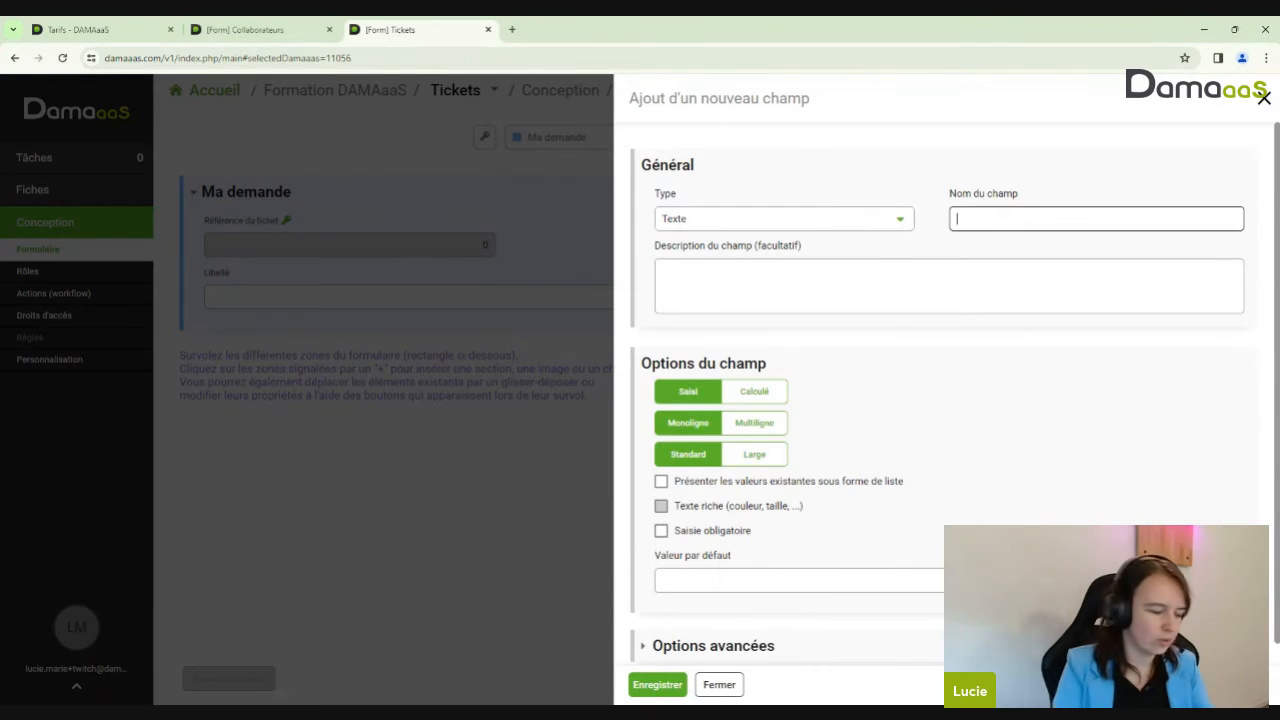
text(Deescri)
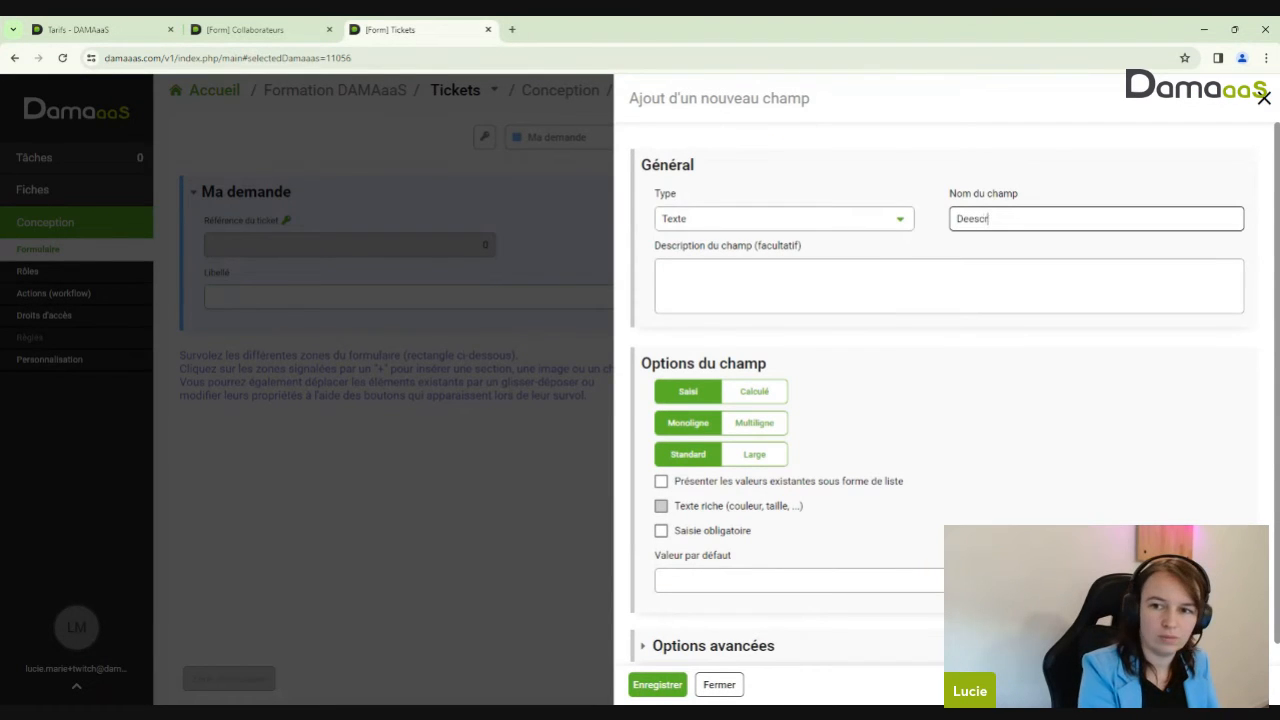
key(BackSpace)
key(BackSpace)
key(BackSpace)
key(BackSpace)
key(BackSpace)
text(scription)
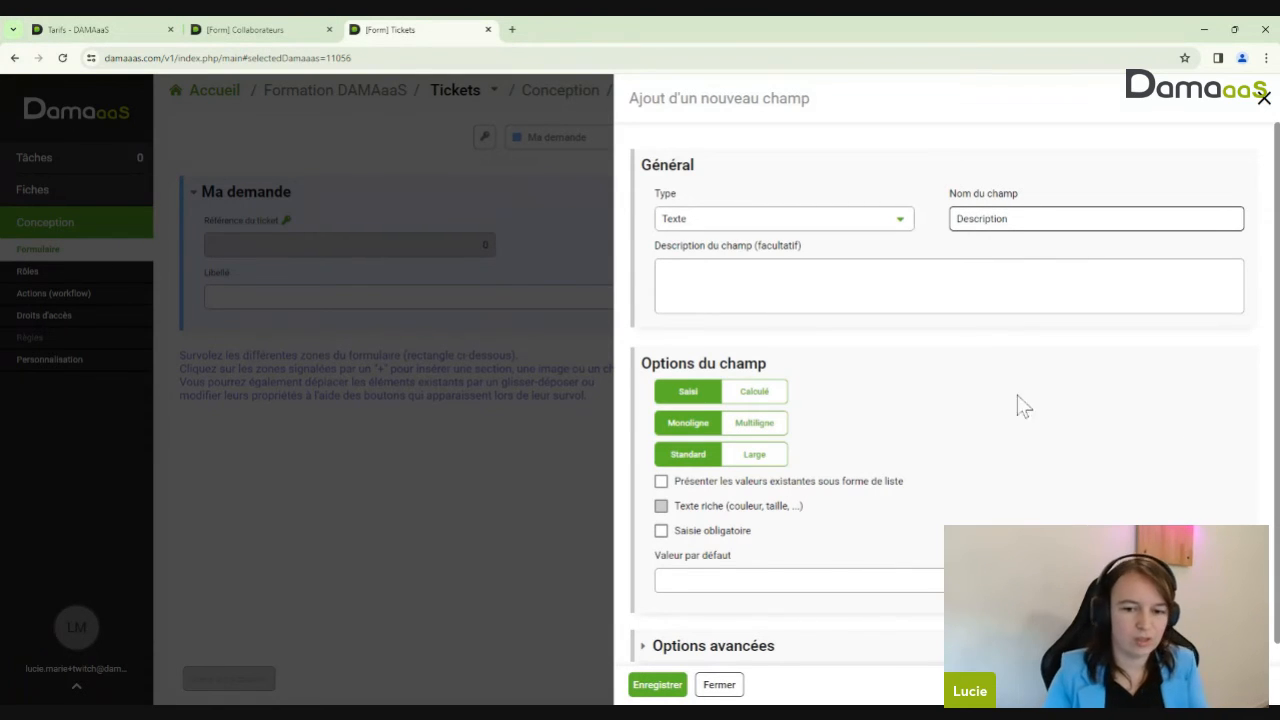
click(763, 459)
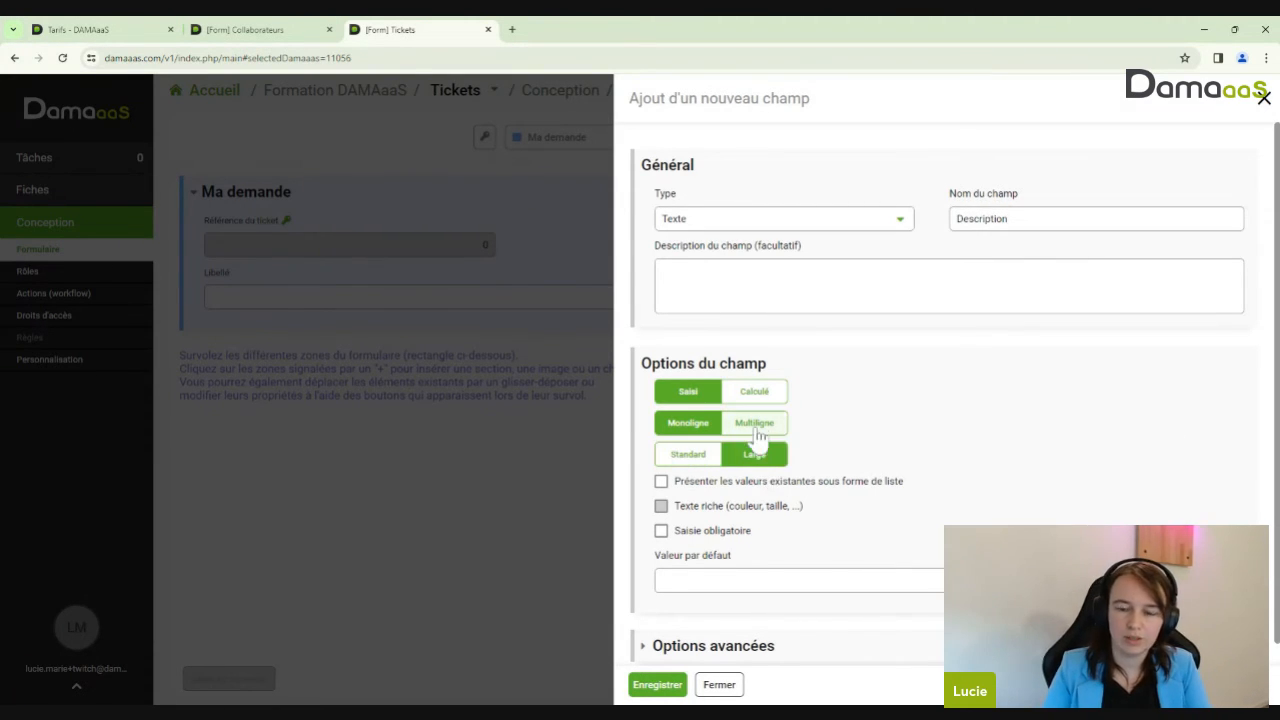
click(756, 427)
click(848, 424)
scroll(987, 473, down, 1)
click(704, 459)
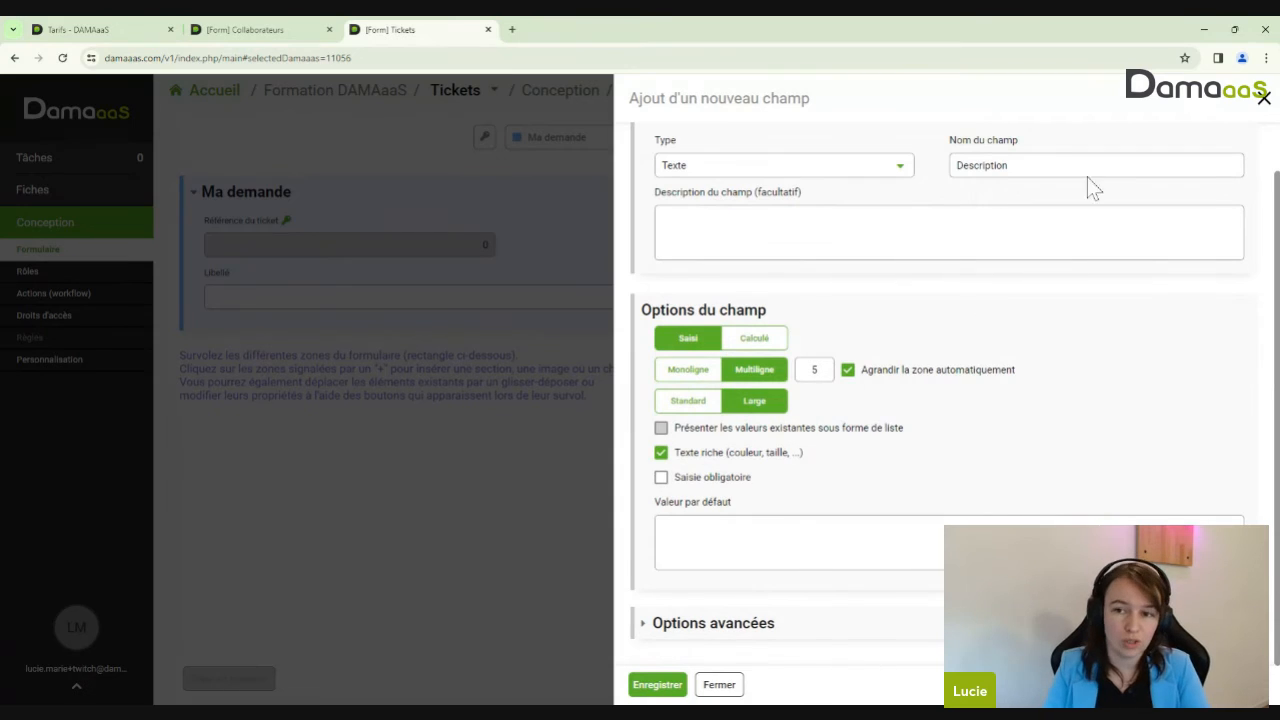
click(656, 685)
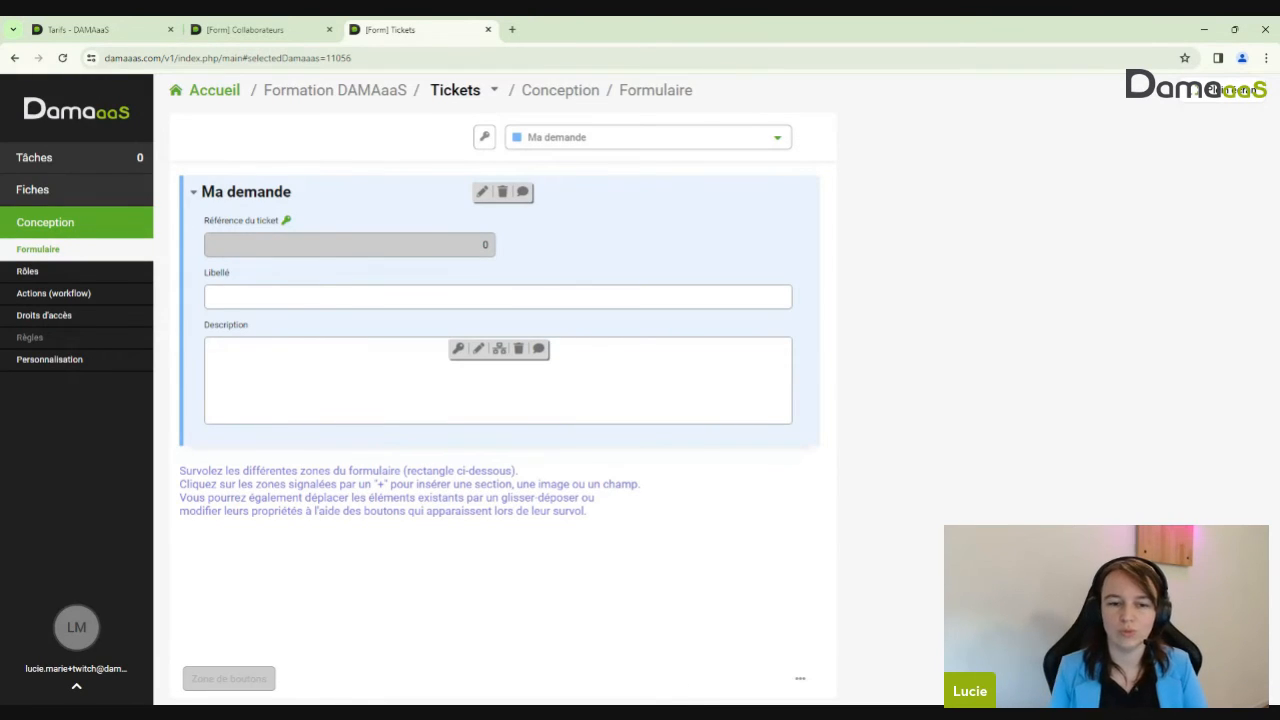
Start a new ticket from the Fiches list and enter 'Test' as its Libellé
click(42, 200)
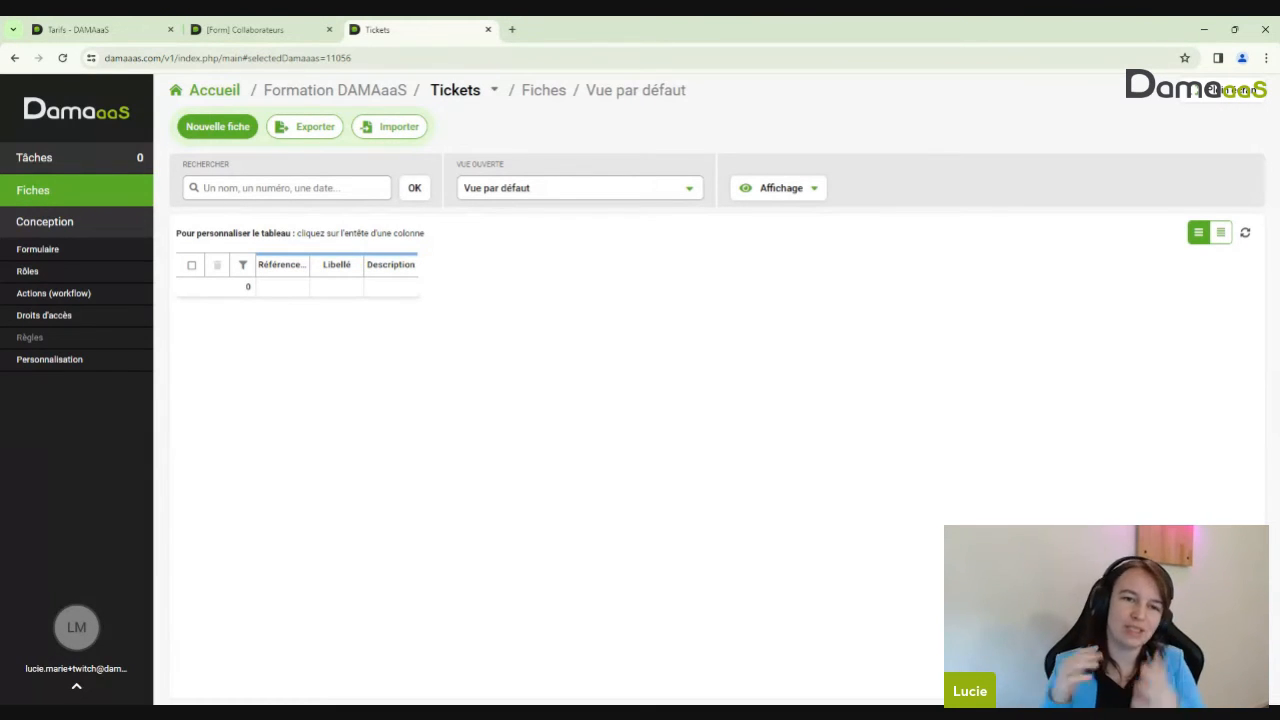
click(226, 138)
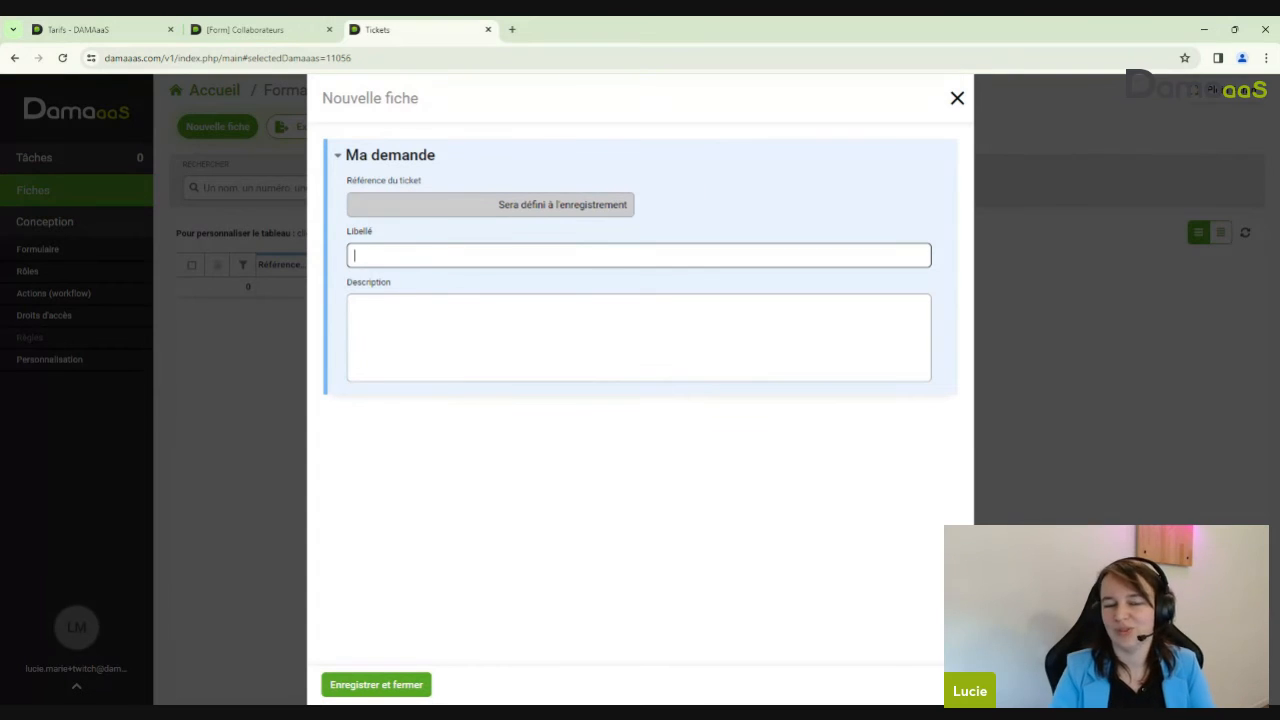
click(600, 335)
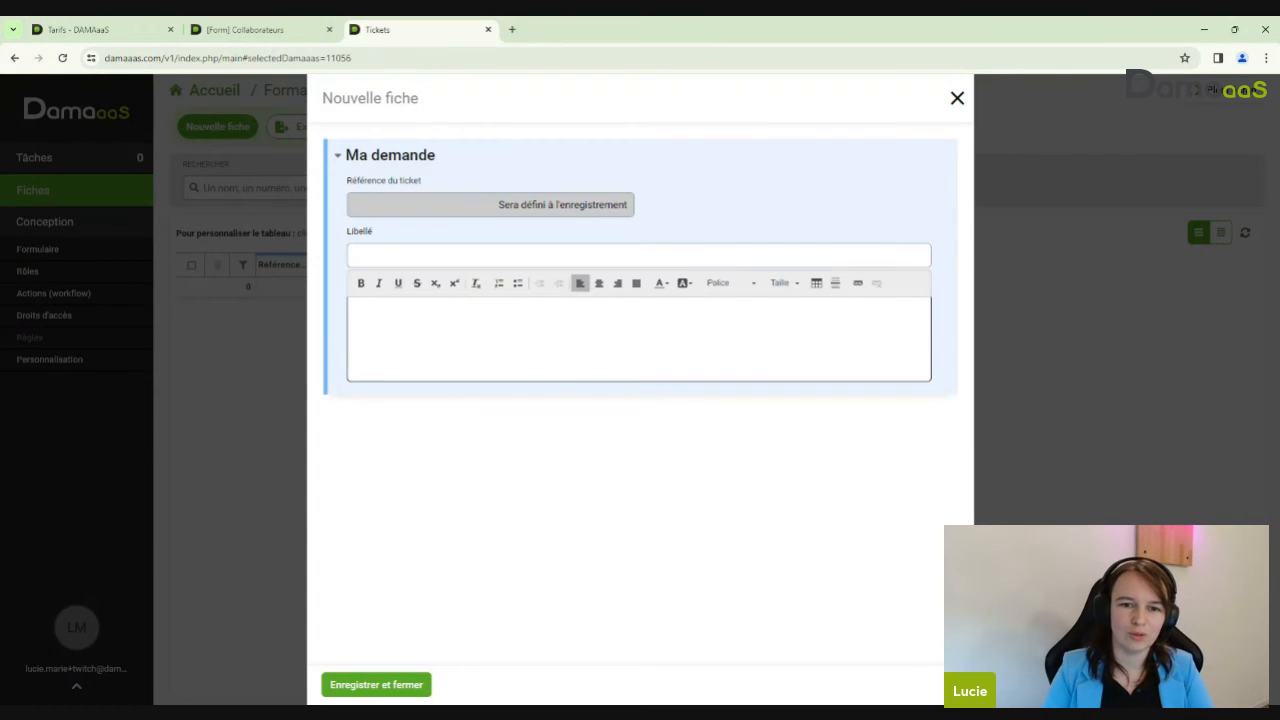
click(600, 256)
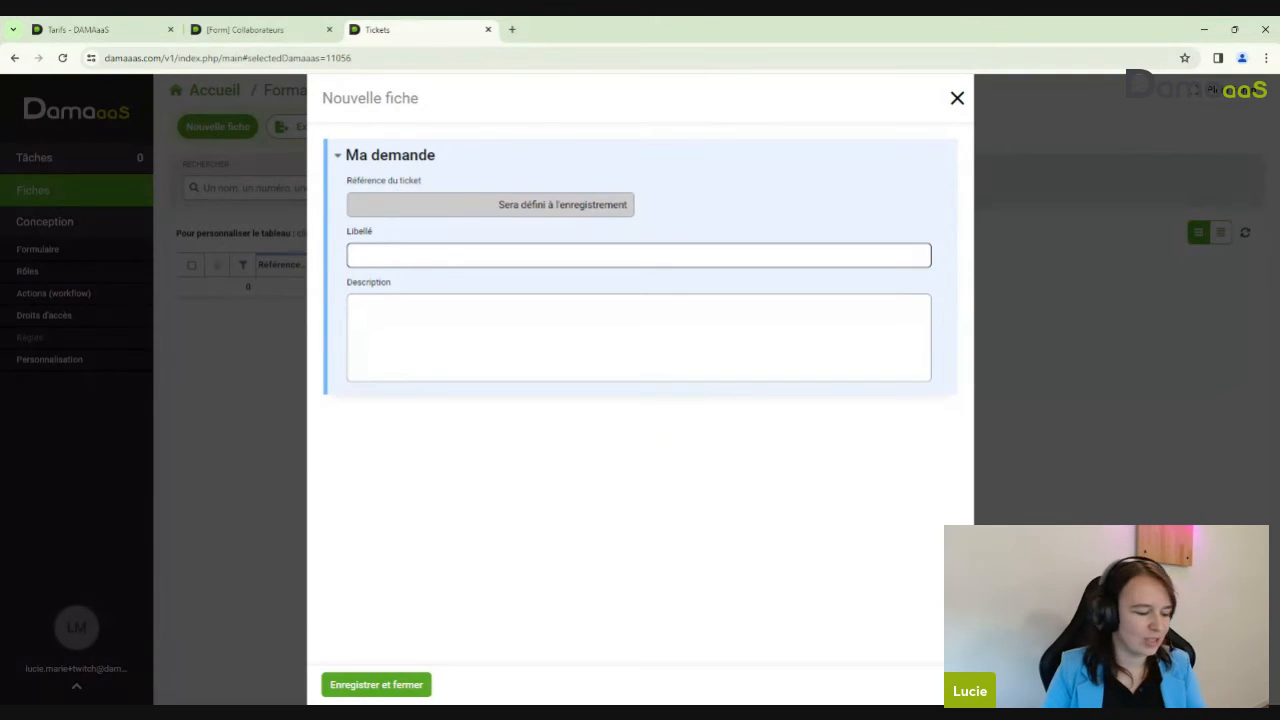
text(Test)
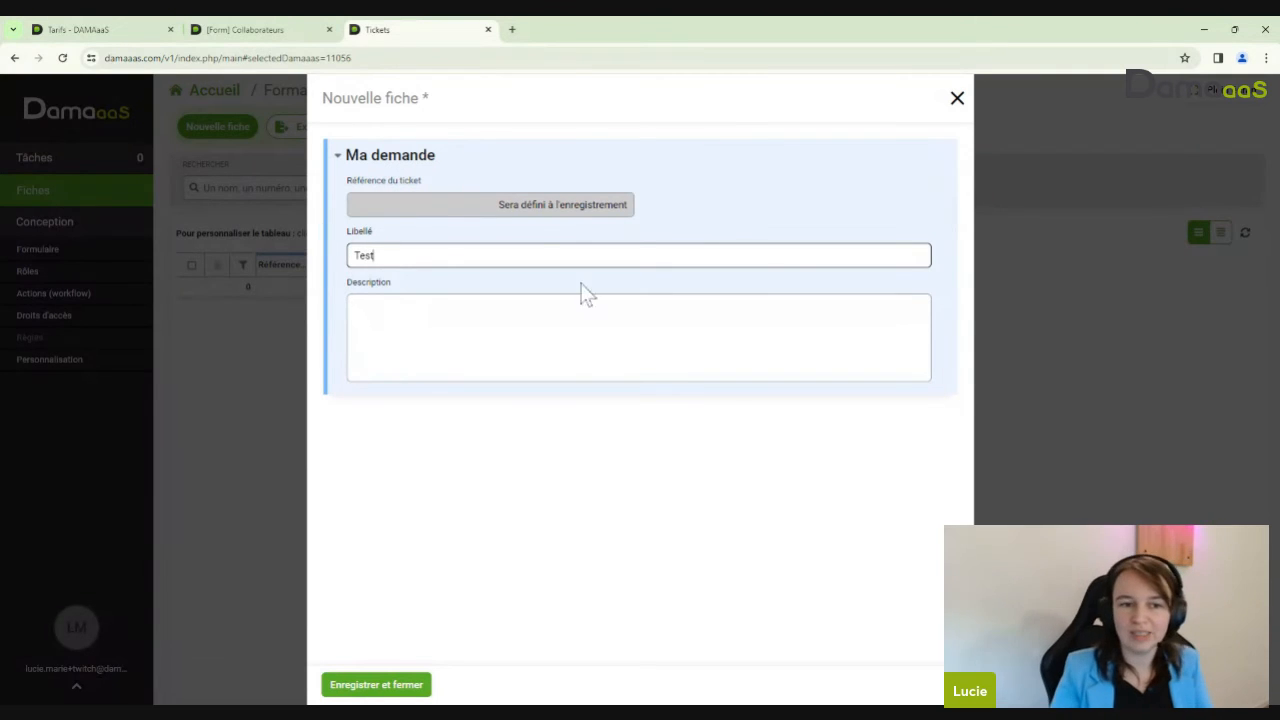
key(Tab)
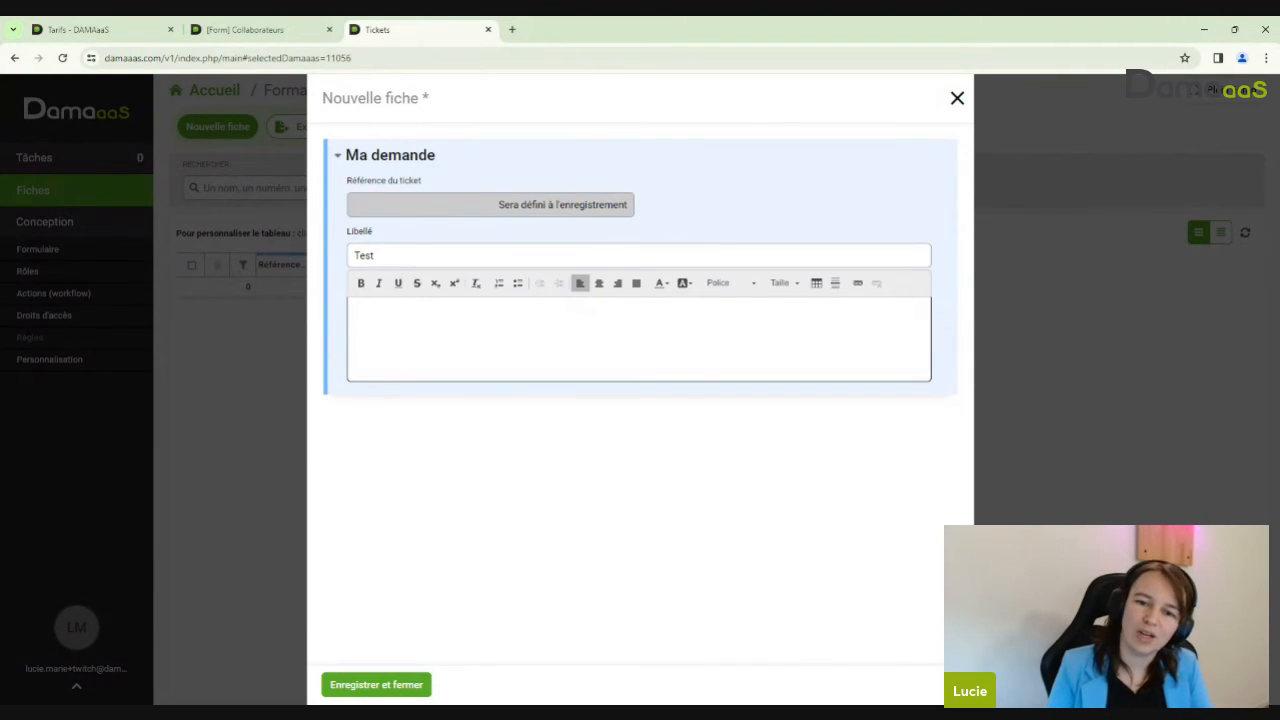
click(570, 257)
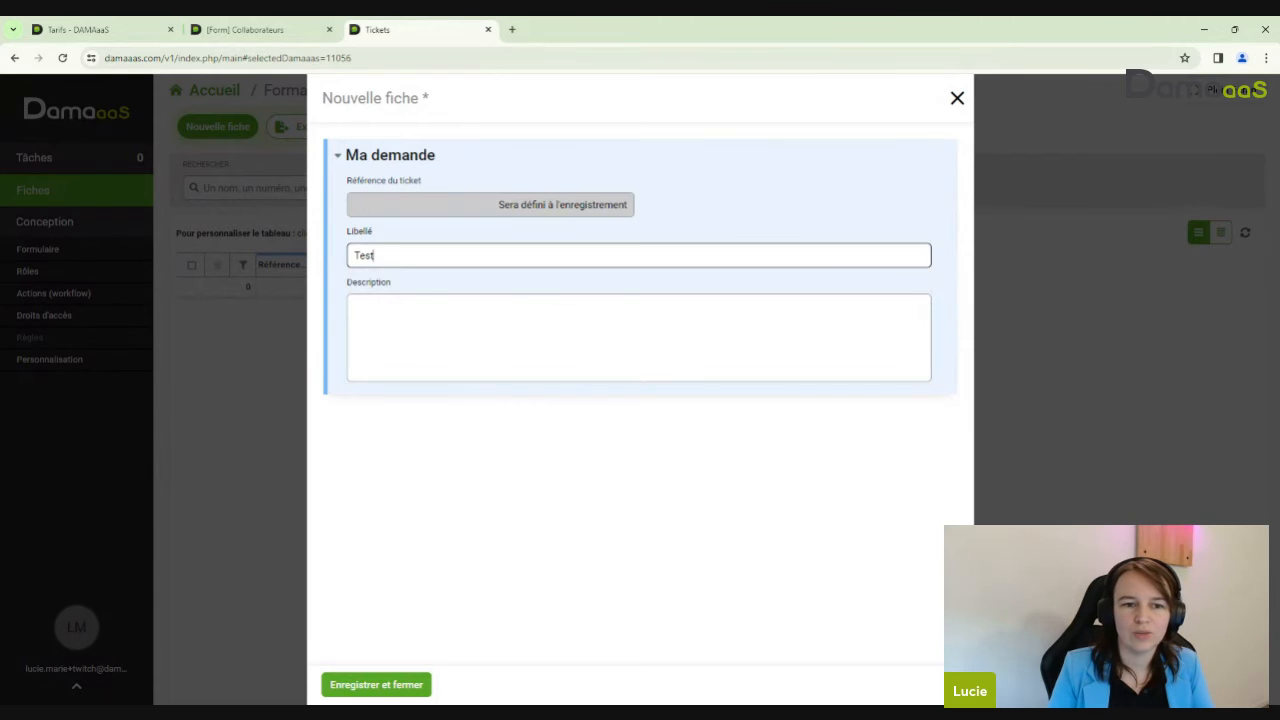
Write 'J'écris en rouge et en gras', make rouge red and gras bold, then save and close
click(570, 328)
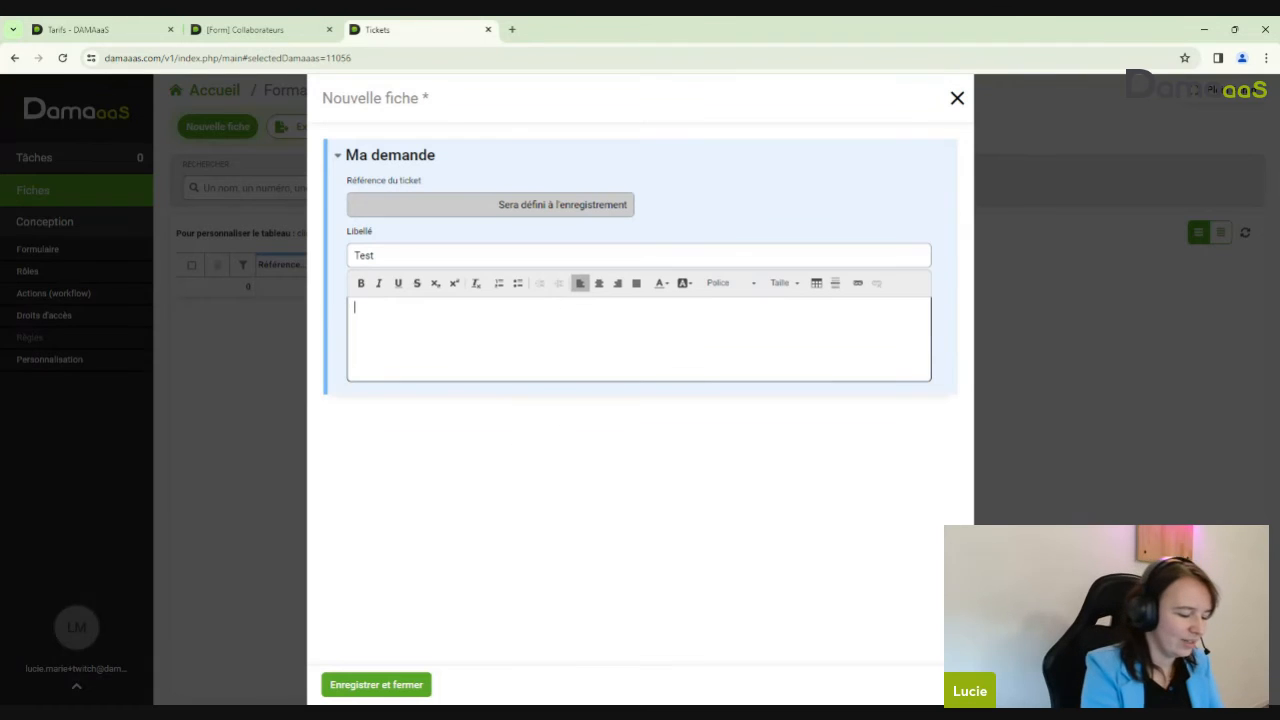
text(J'écris e)
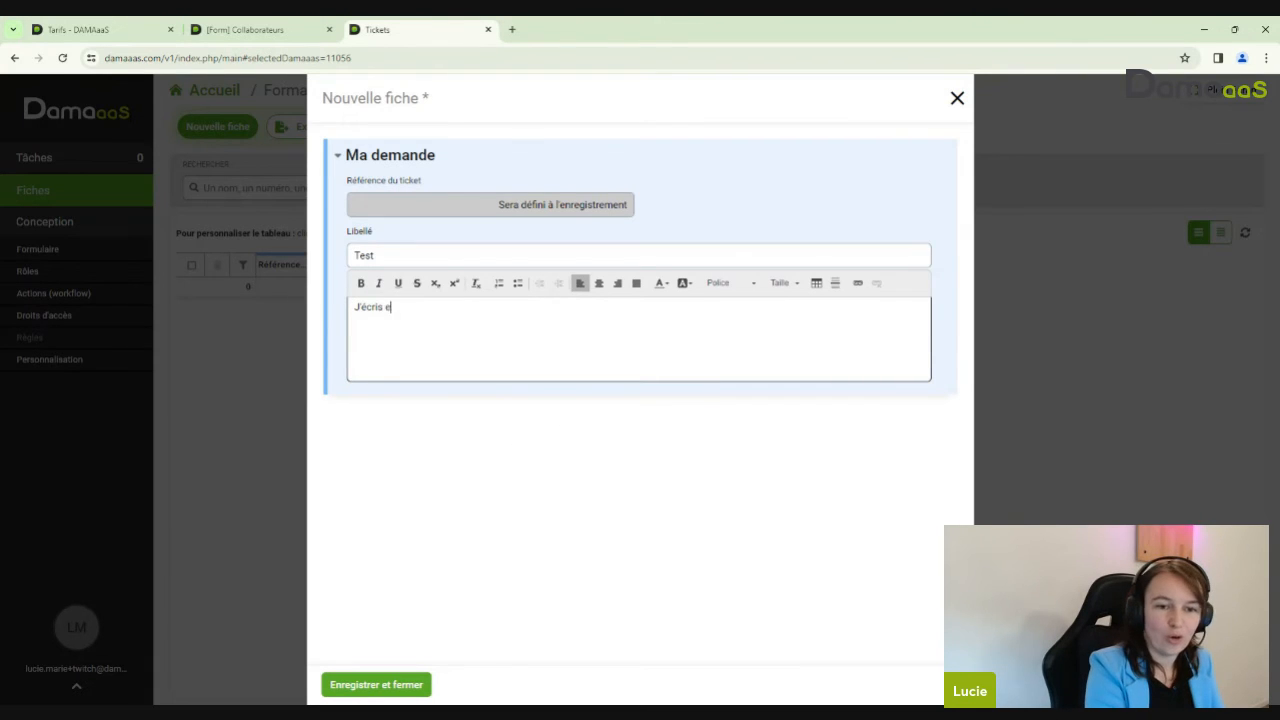
text(n rouge et en )
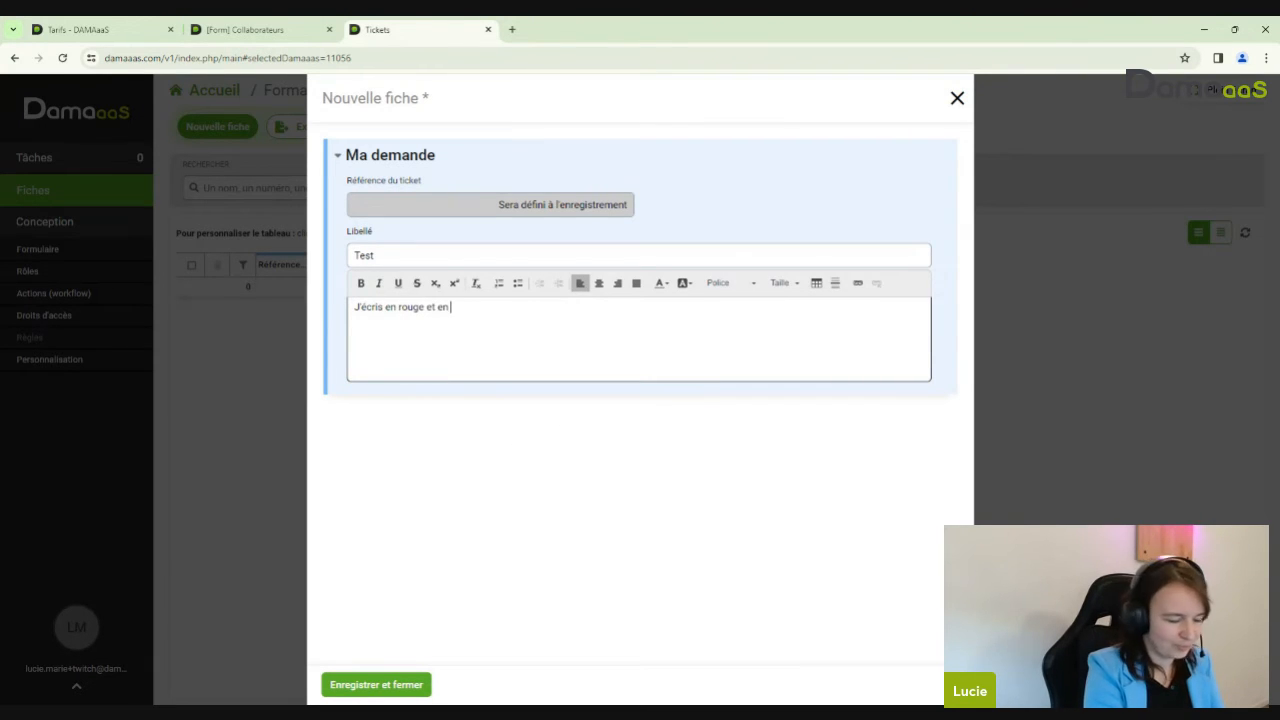
text(gras)
double_click(411, 306)
click(660, 283)
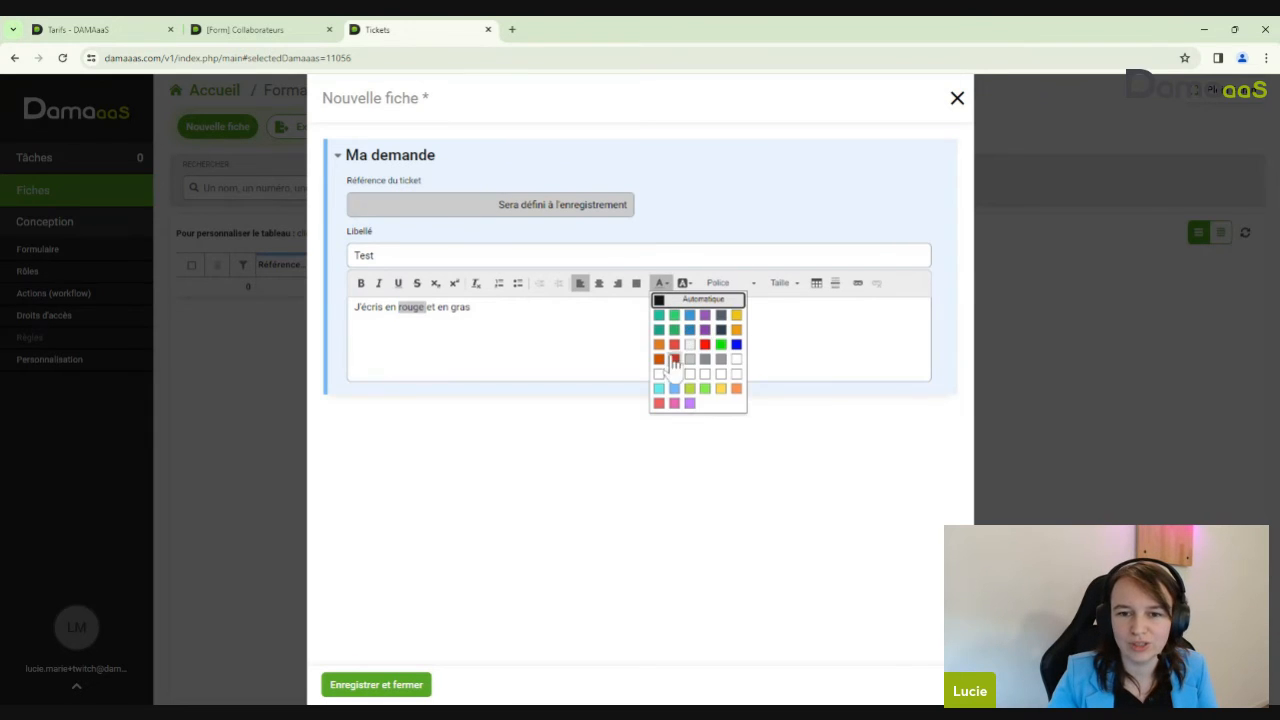
click(705, 344)
double_click(460, 306)
click(361, 283)
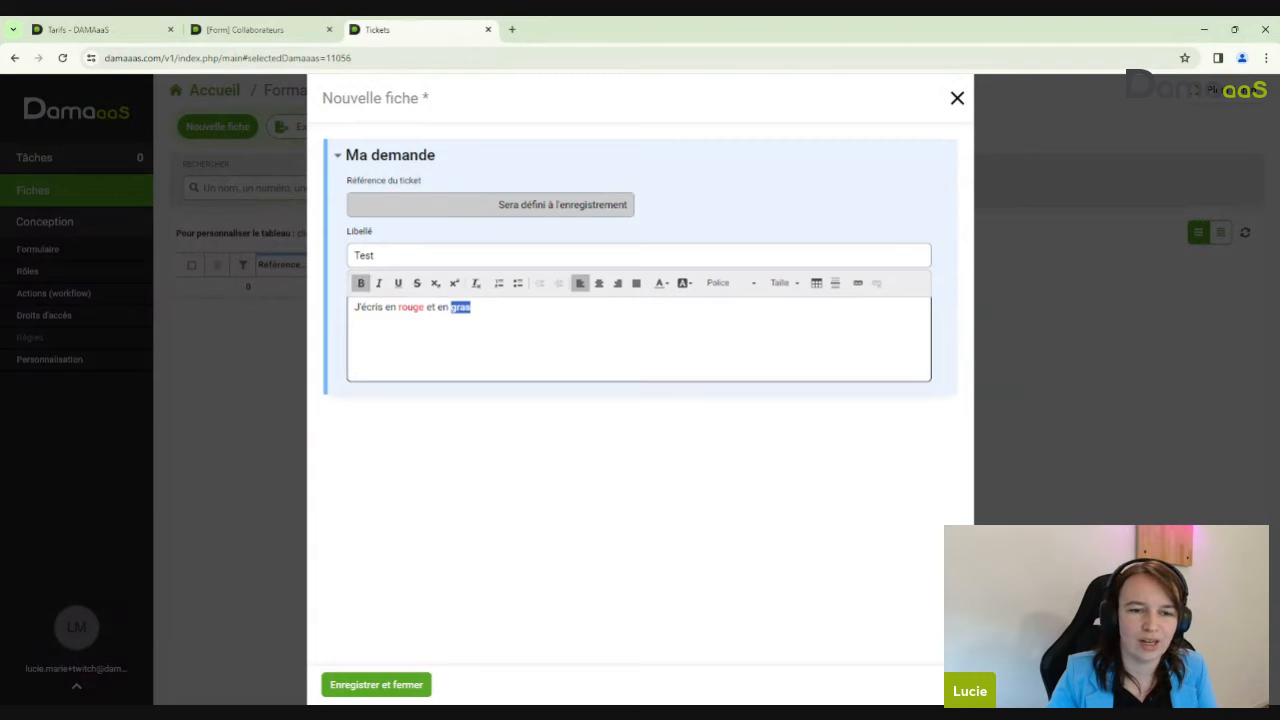
click(385, 690)
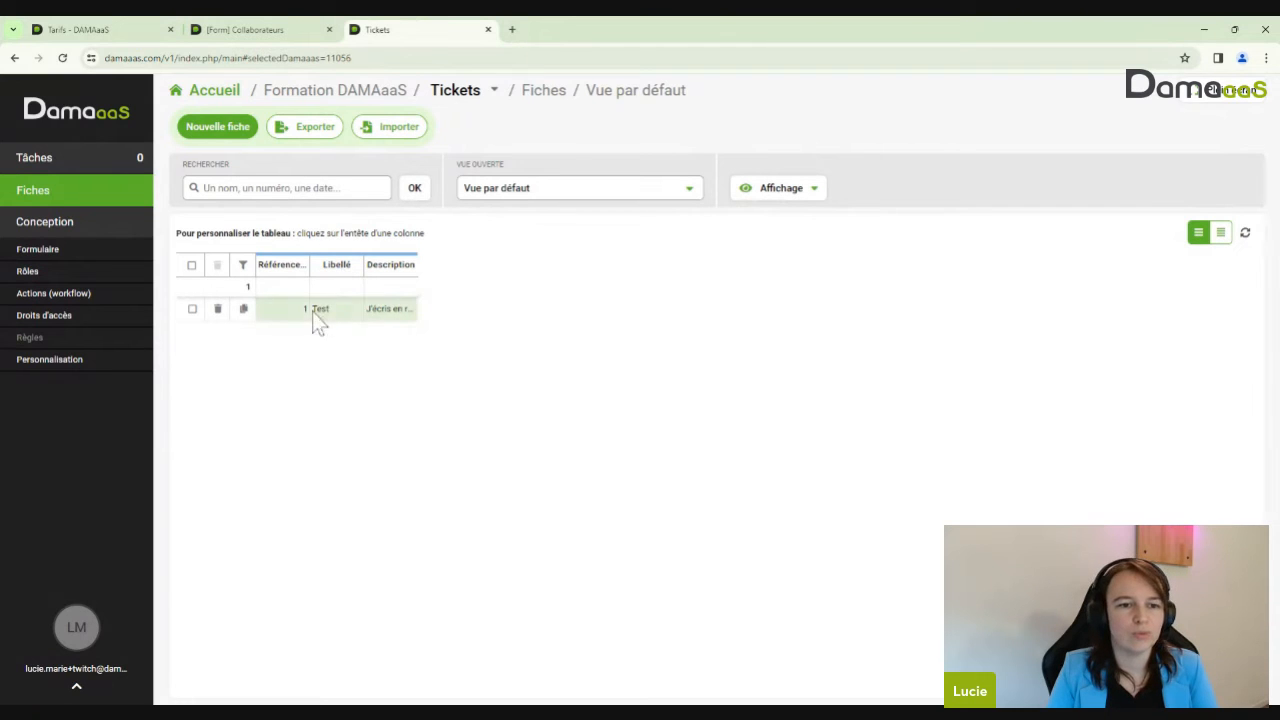
Widen the list's Description column, open and close ticket 1, then reopen the Tickets form designer
drag(418, 264, 622, 261)
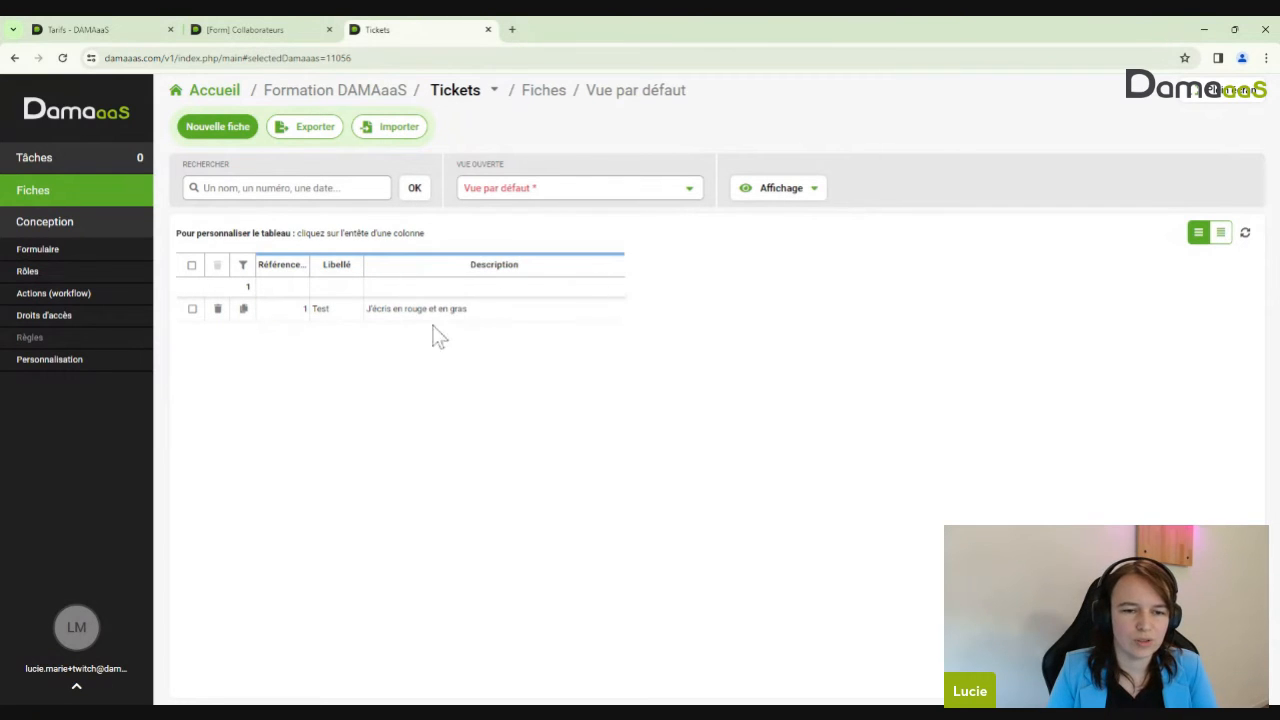
click(414, 312)
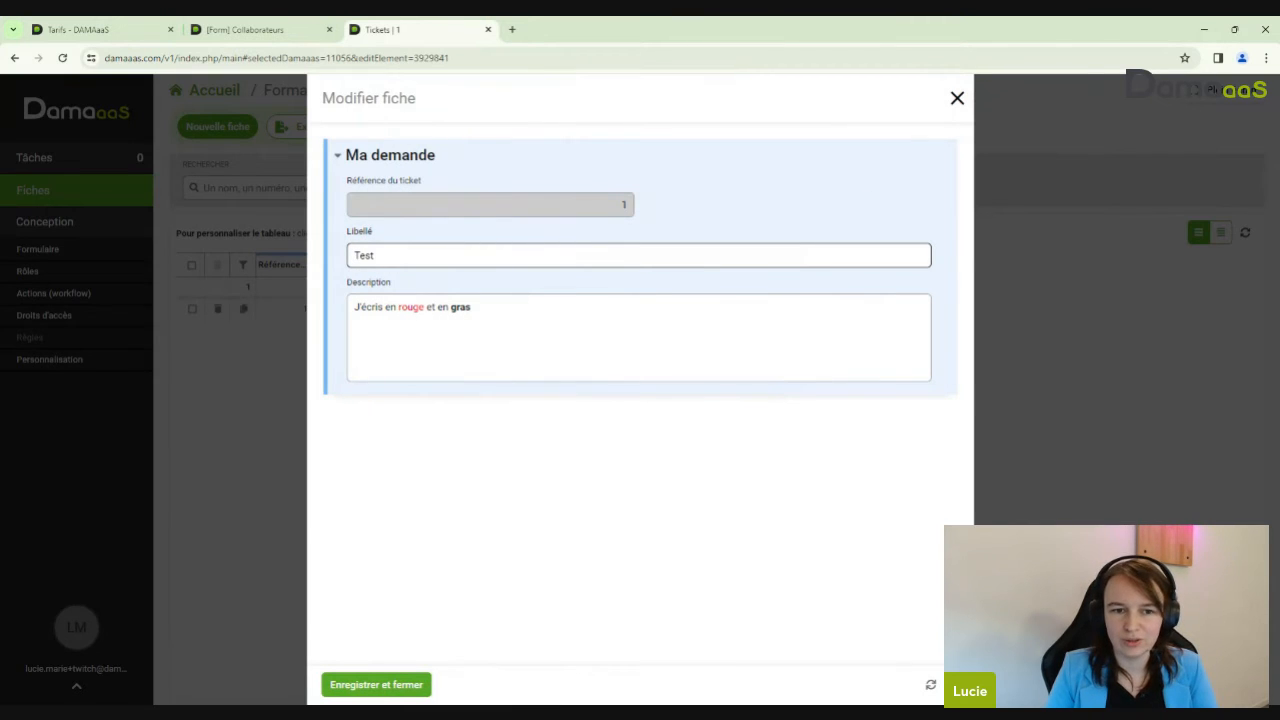
click(957, 100)
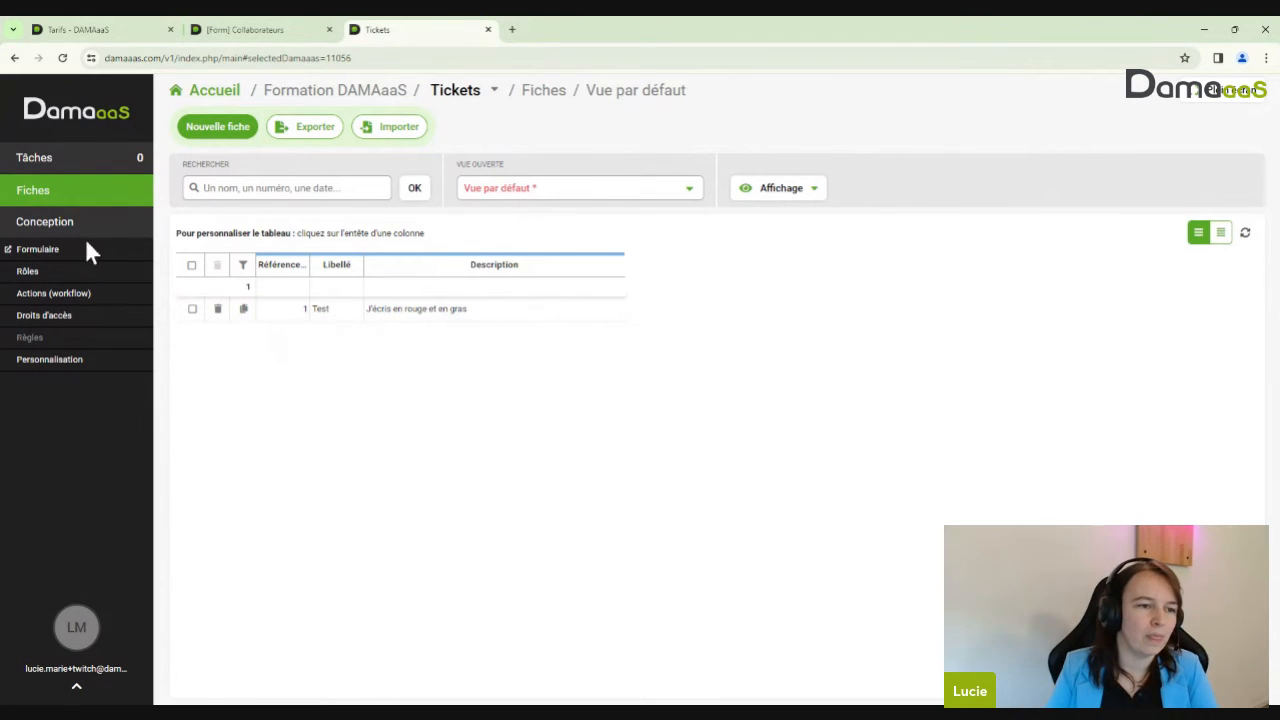
click(45, 252)
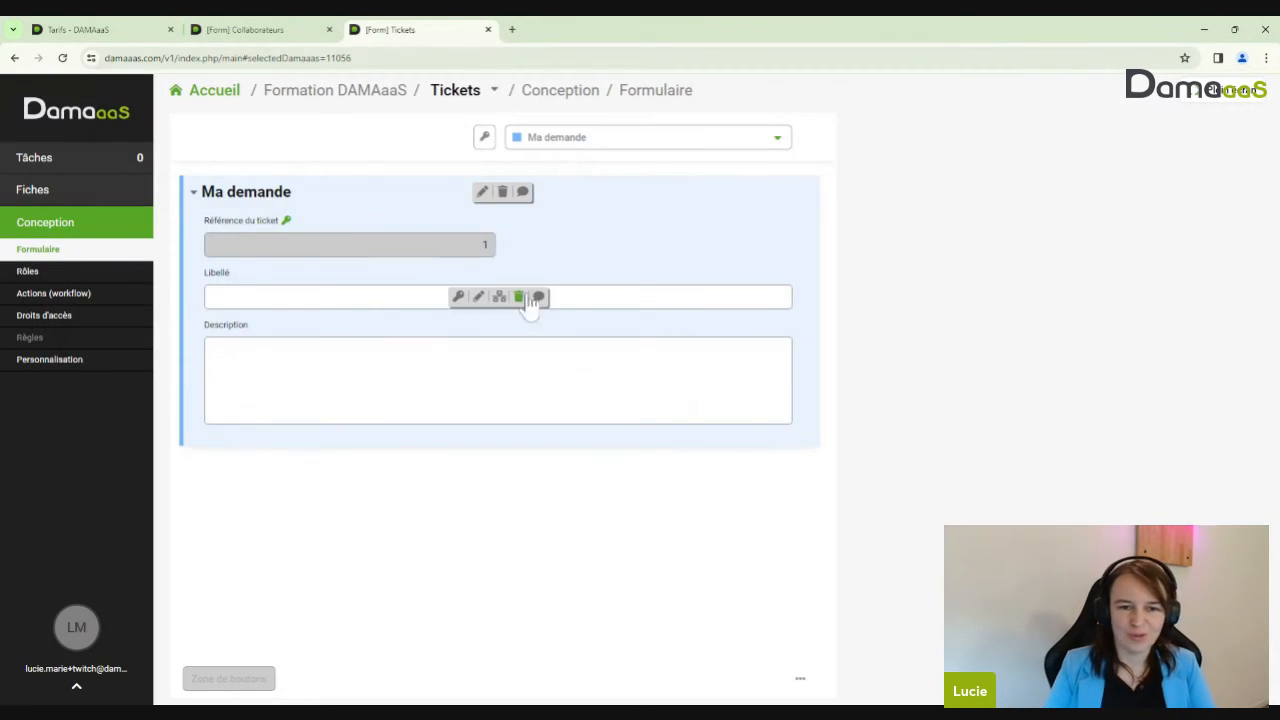
mouse_move(660, 226)
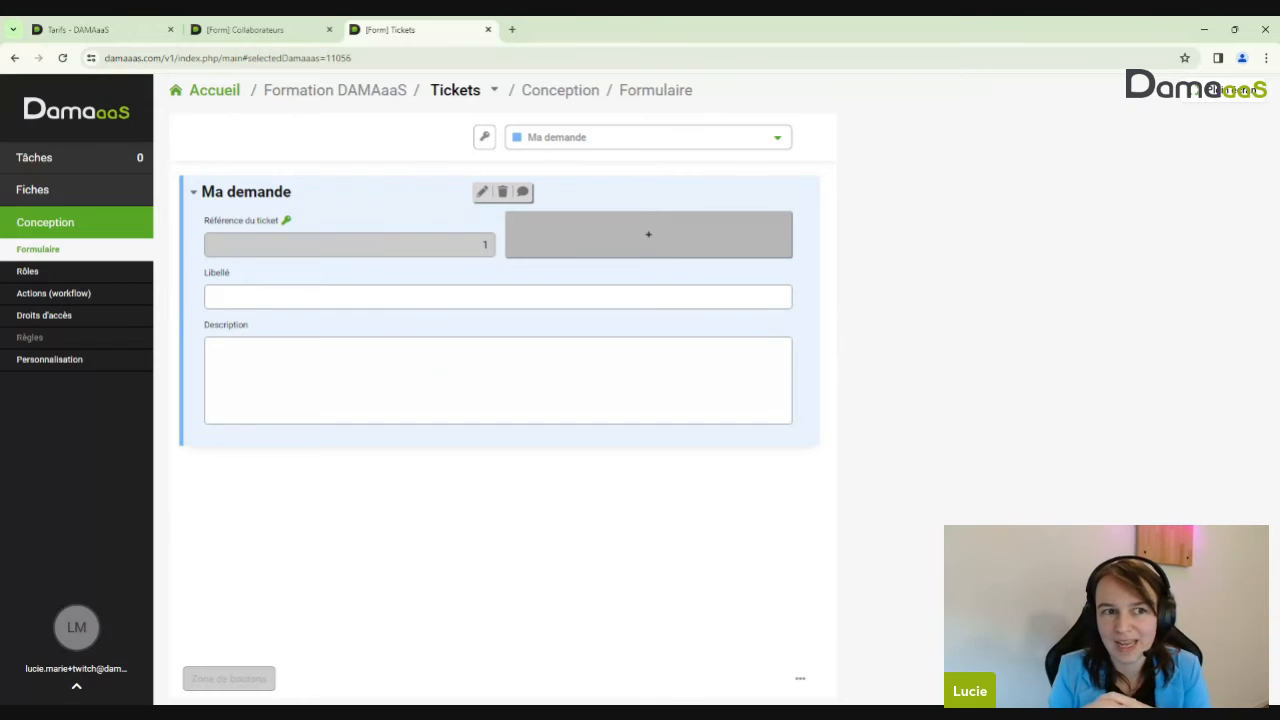
Add a linked-record field named 'Demandeur' beside Référence du ticket, pointing to Collaborateurs
click(562, 252)
click(582, 266)
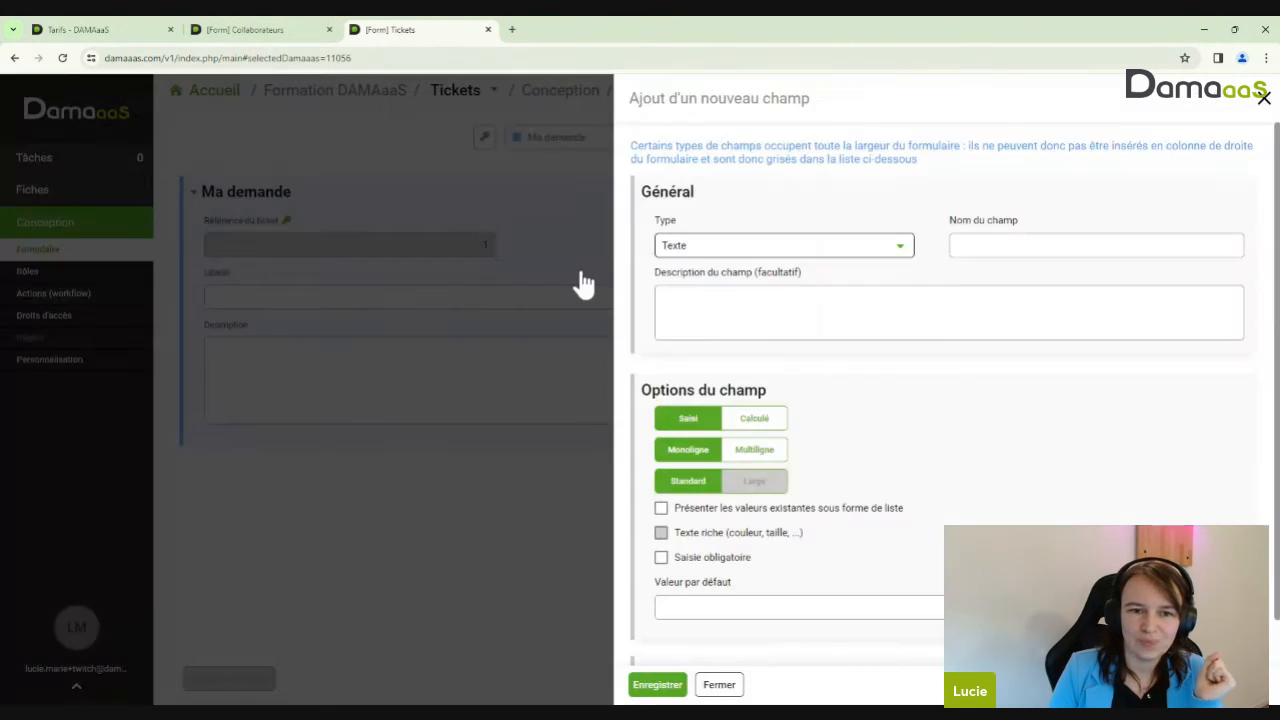
click(703, 250)
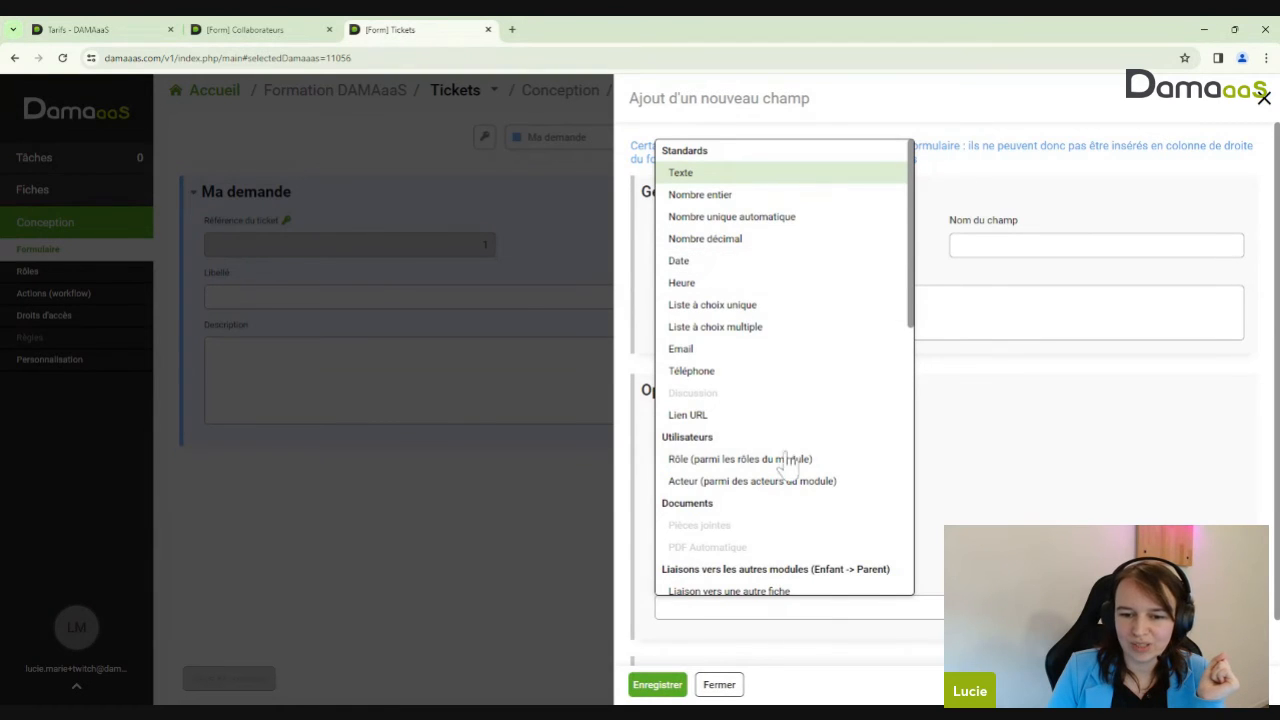
scroll(710, 490, down, 1)
click(725, 524)
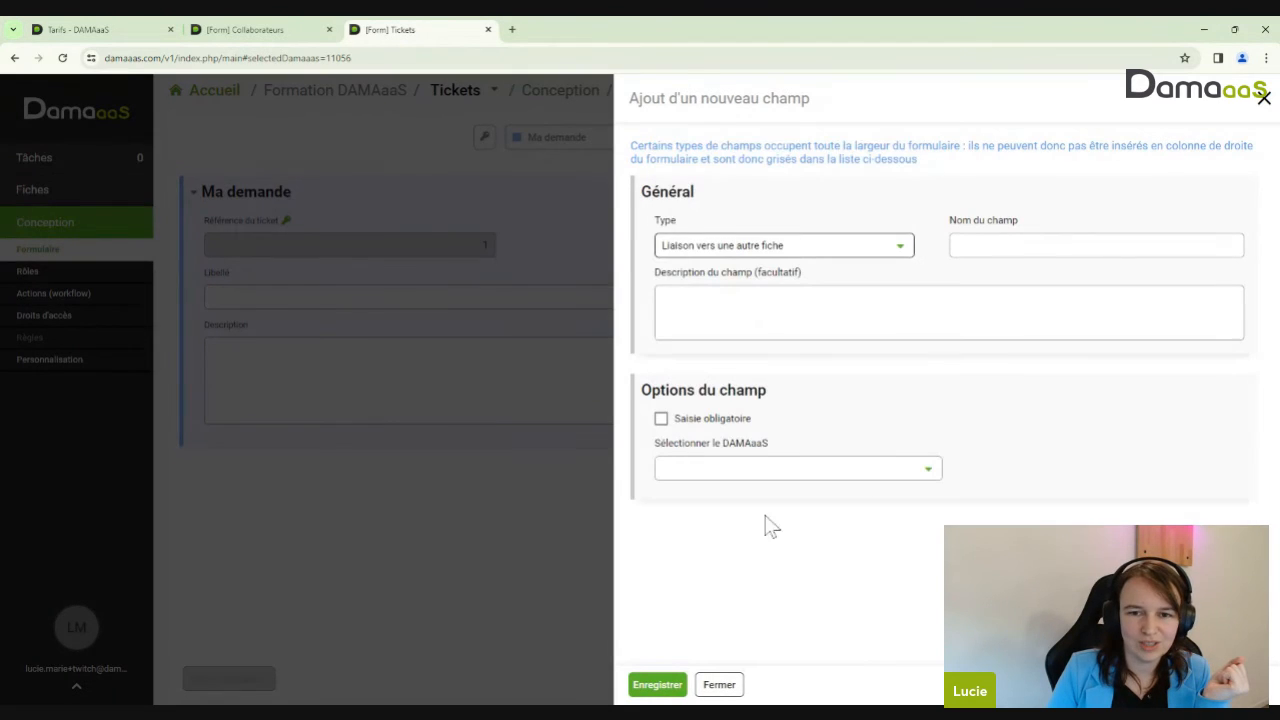
click(1058, 245)
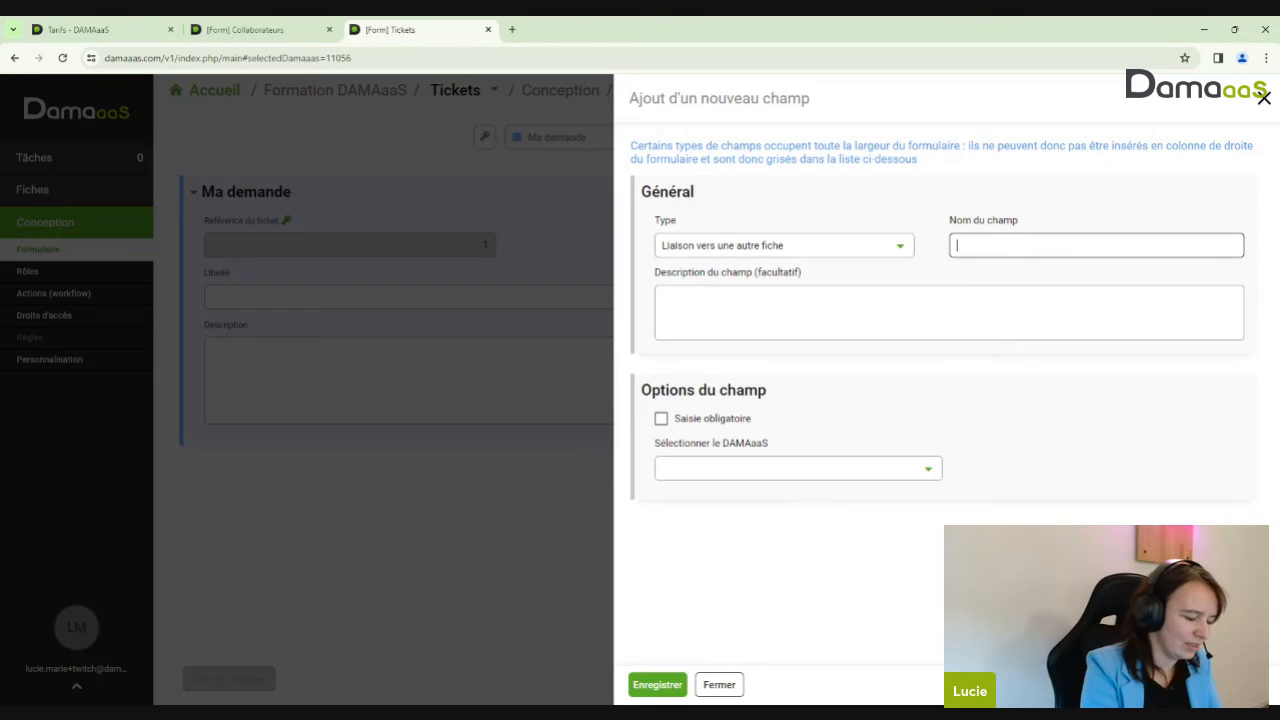
text(Collabo)
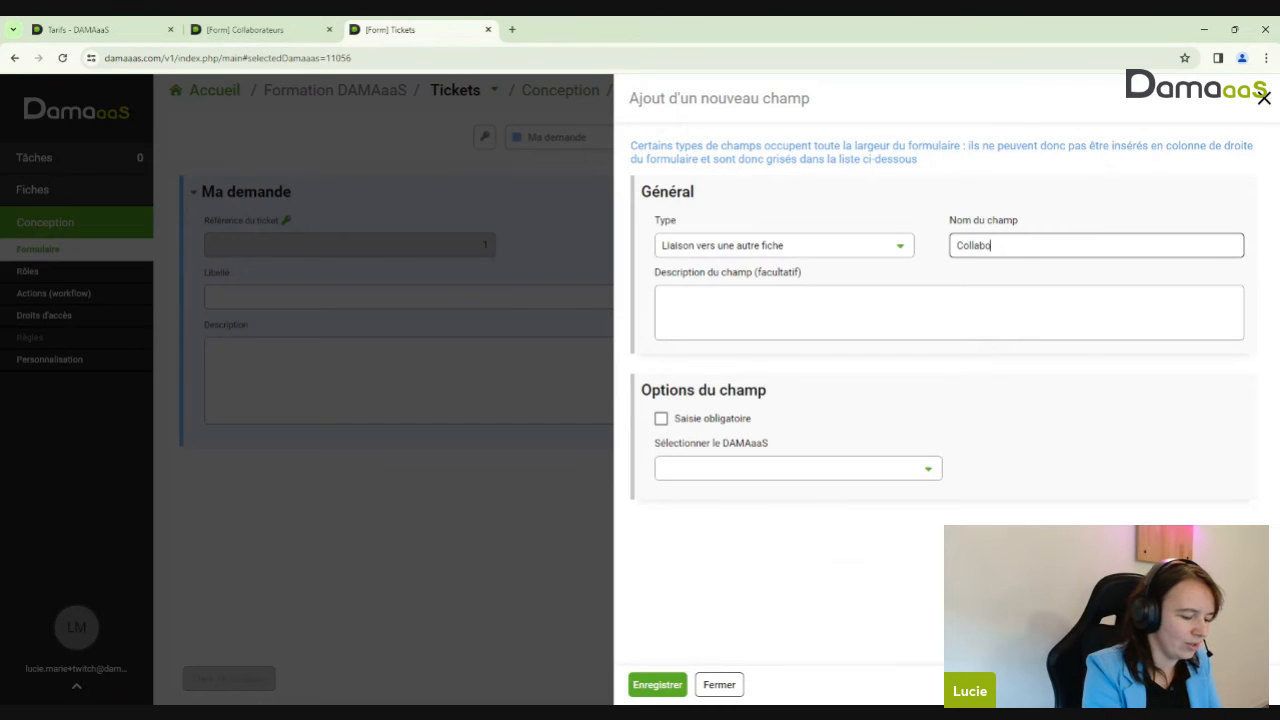
key(BackSpace)
key(BackSpace)
key(BackSpace)
key(BackSpace)
key(BackSpace)
key(BackSpace)
key(BackSpace)
text(Dem)
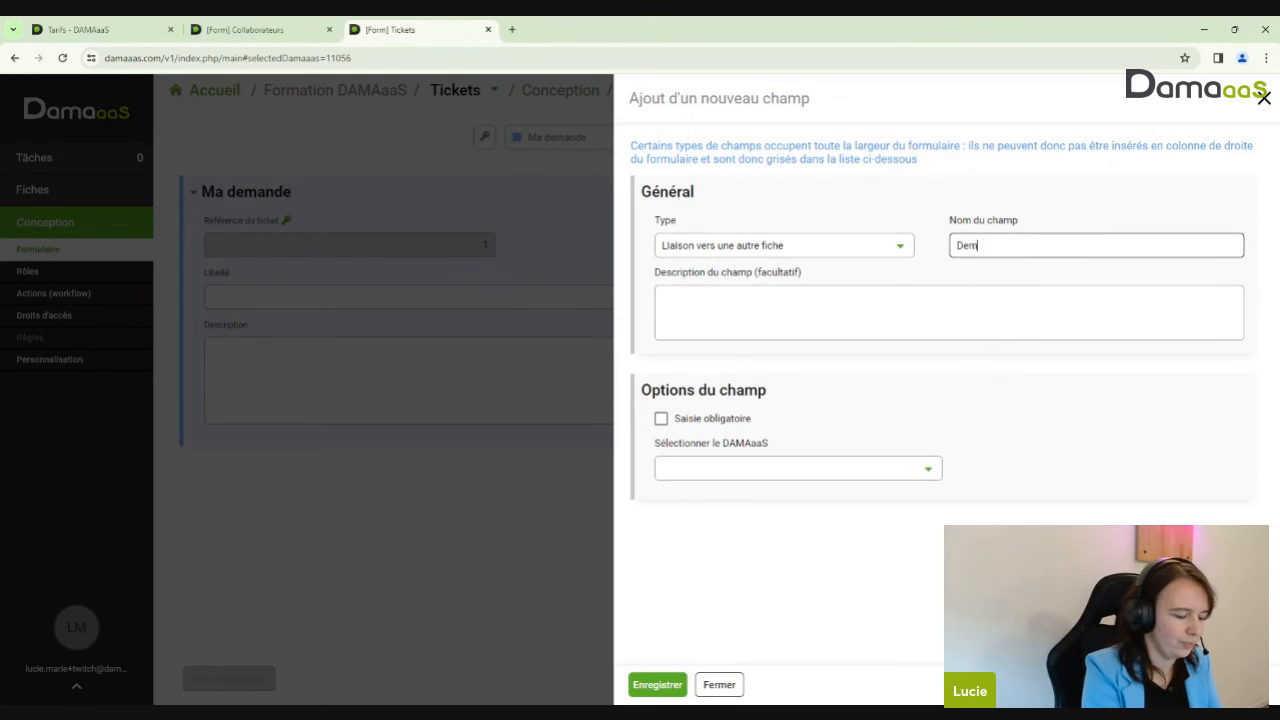
text(andeur)
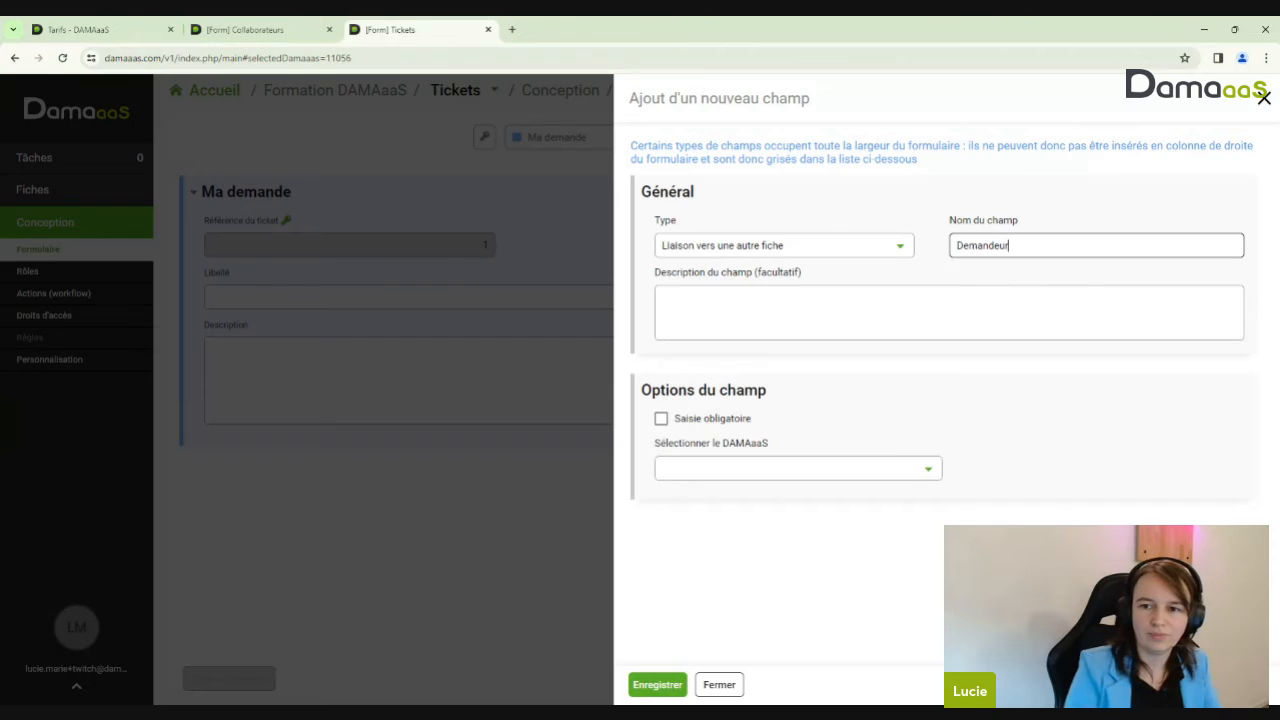
click(790, 470)
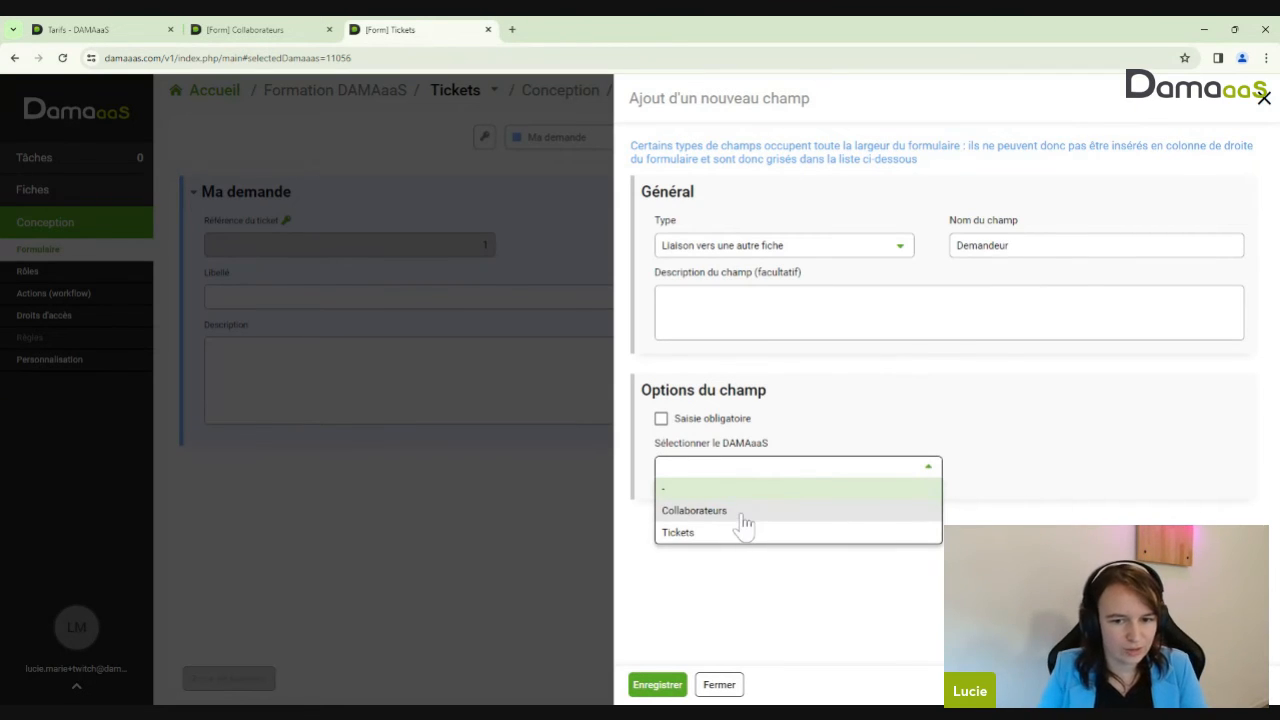
click(740, 514)
Set the three displayed collaborator fields to Mail, Prénom and Nom
click(800, 524)
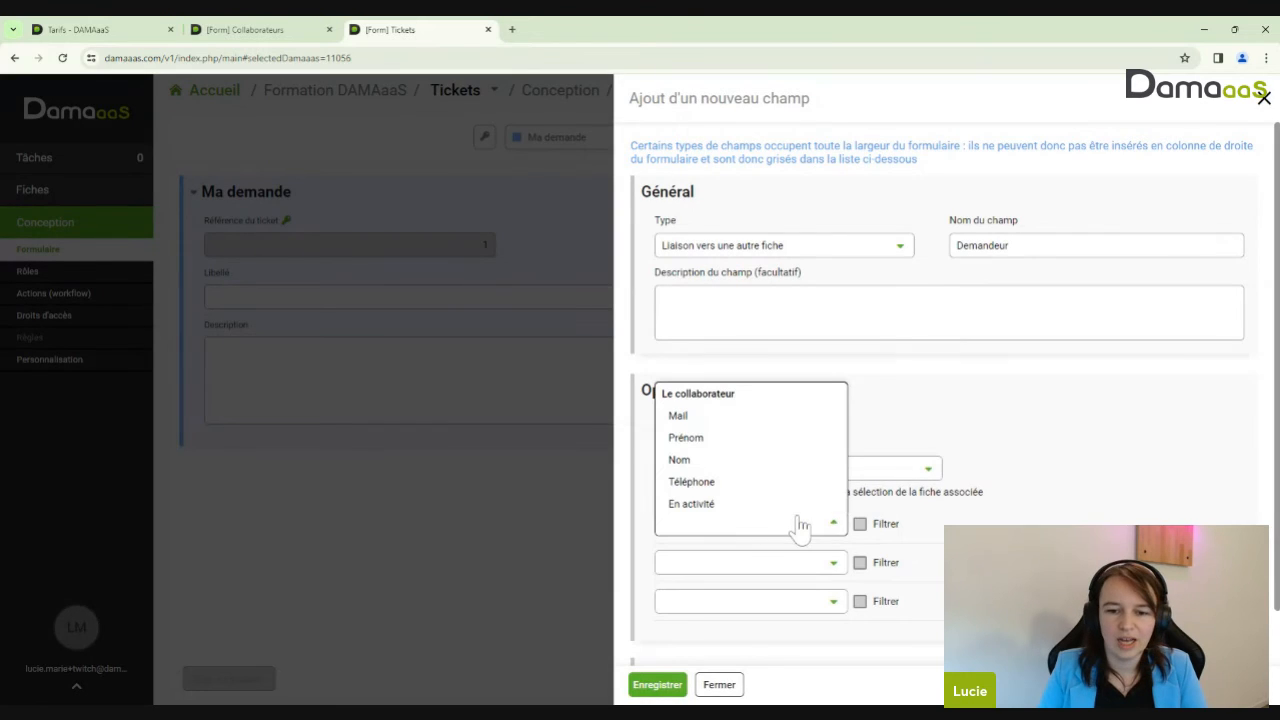
click(686, 420)
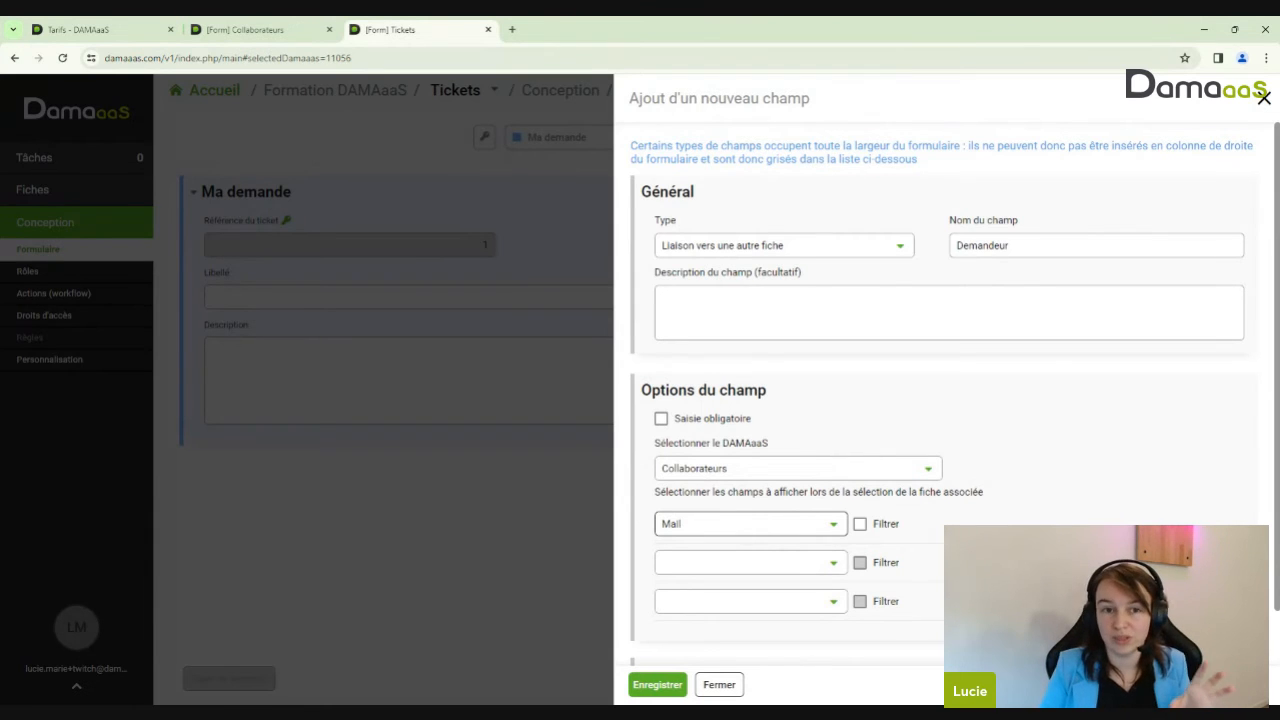
scroll(951, 475, down, 1)
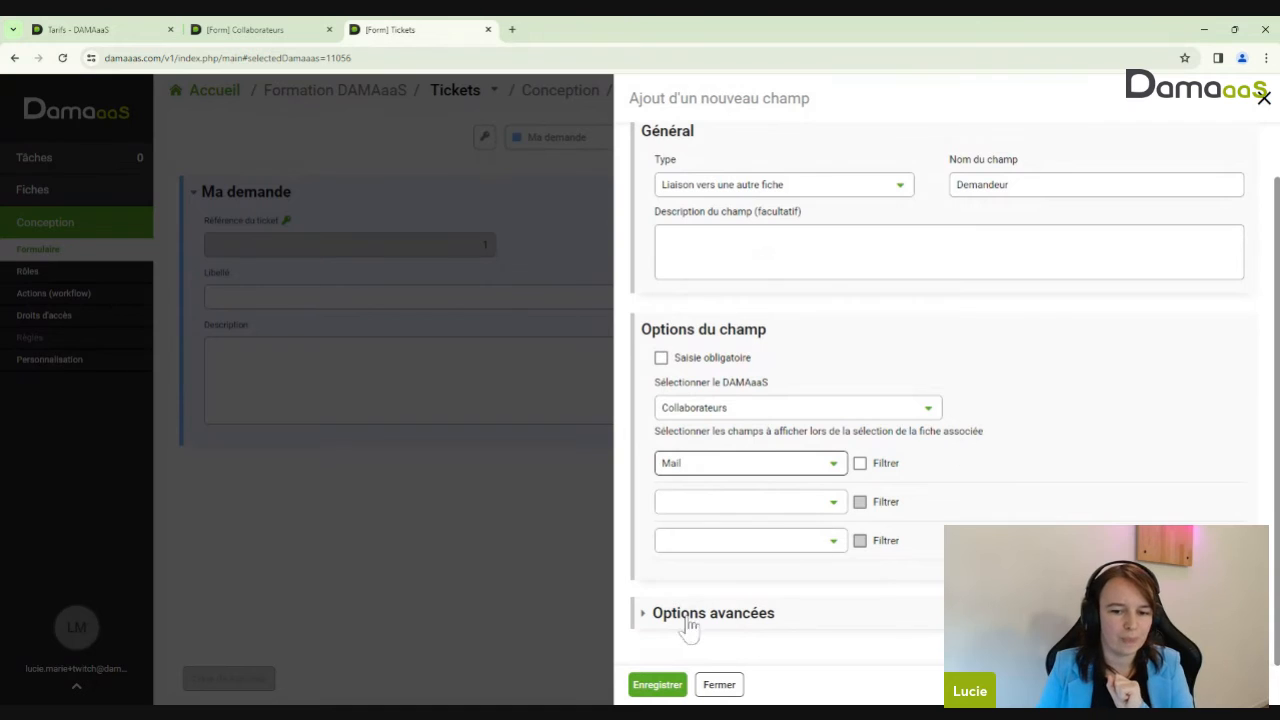
click(766, 502)
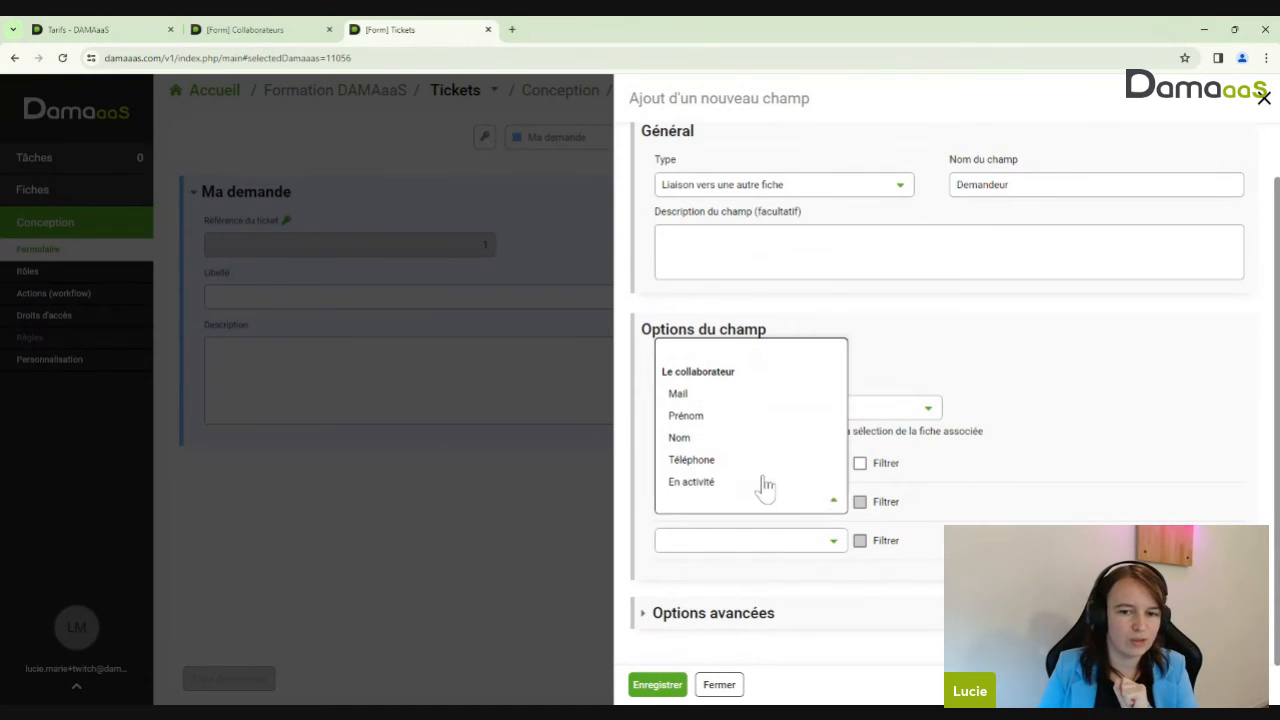
click(999, 508)
click(745, 503)
click(706, 415)
click(758, 540)
click(705, 477)
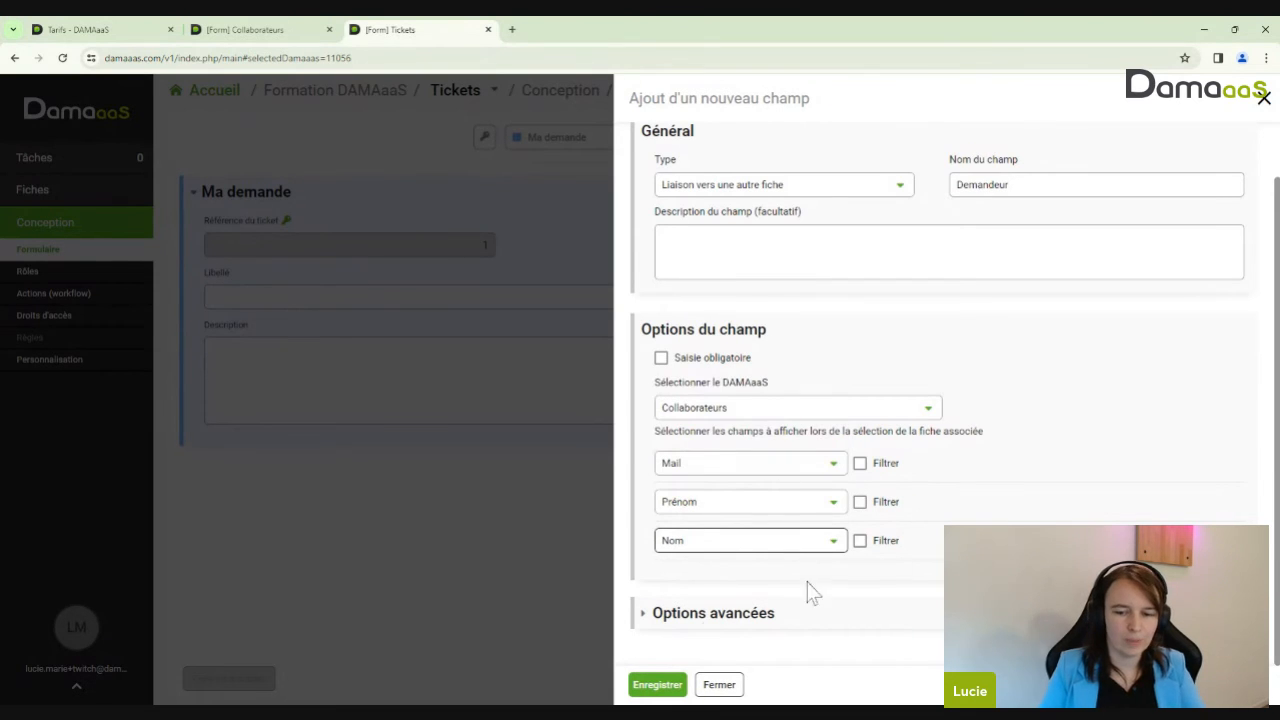
click(834, 545)
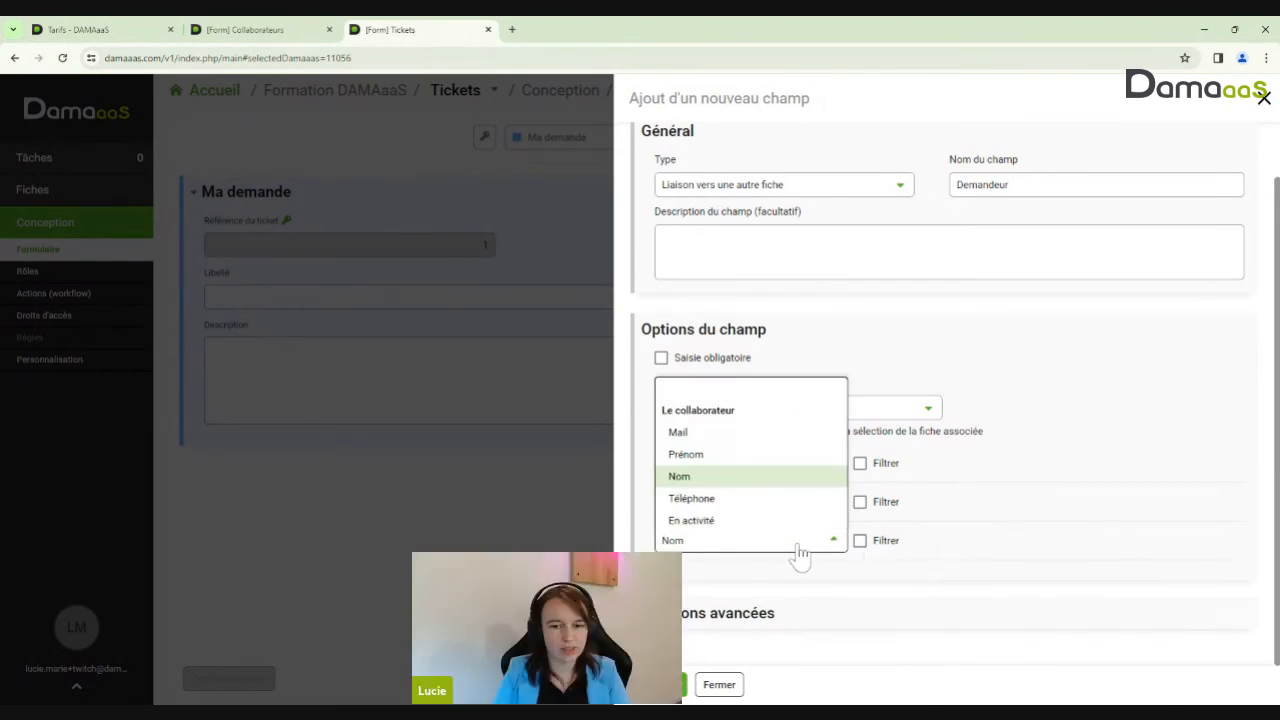
click(954, 544)
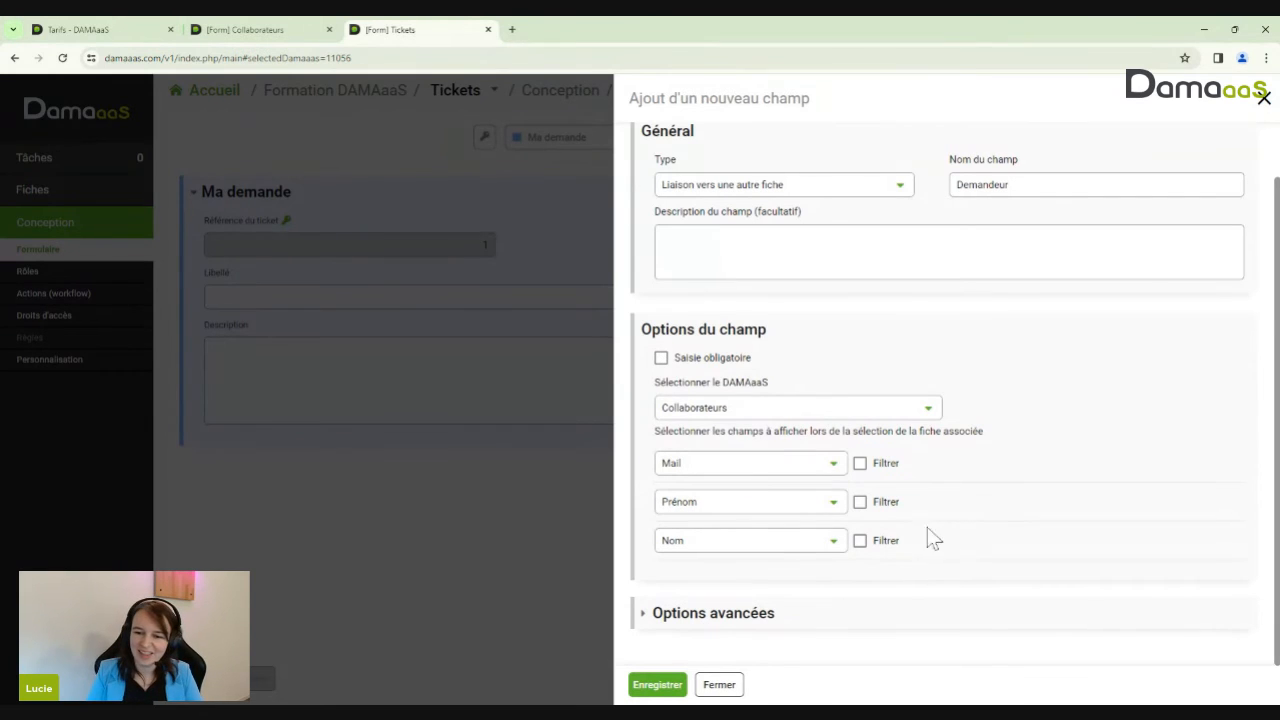
Under Options avancées, link Demandeur to the ticket's author at creation and save the field
click(810, 622)
scroll(829, 594, down, 2)
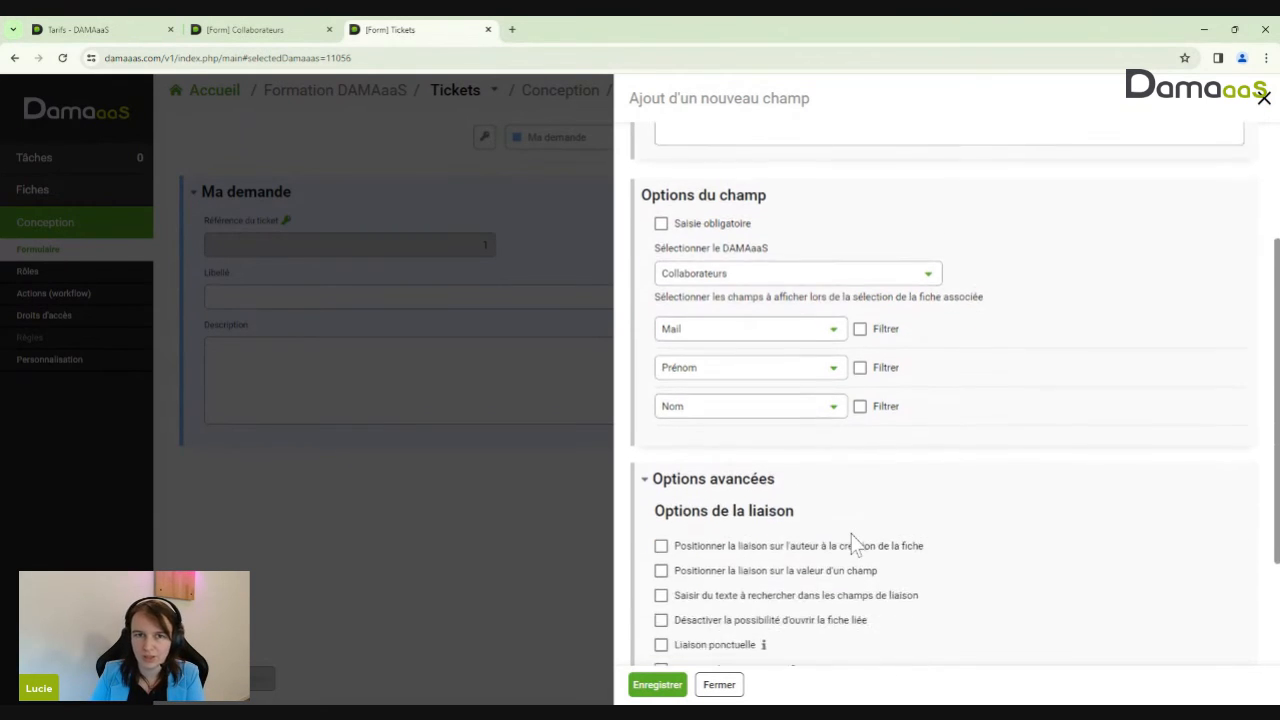
scroll(853, 543, down, 2)
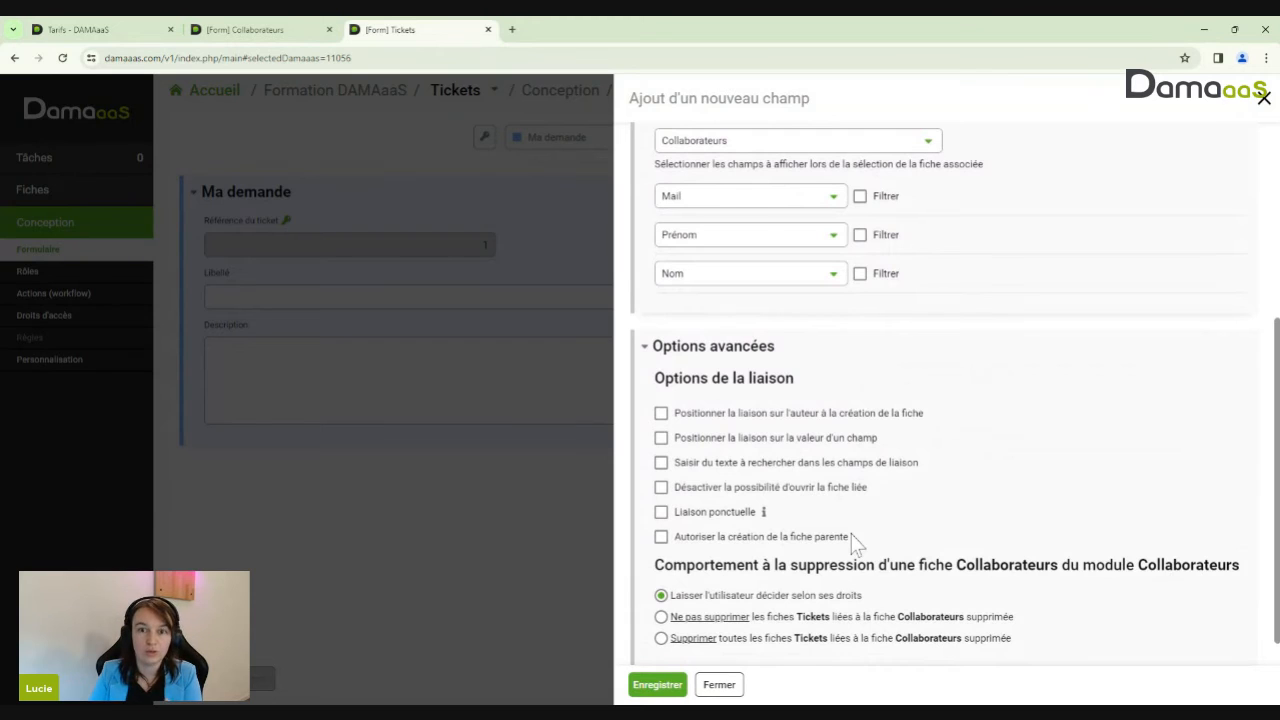
click(745, 418)
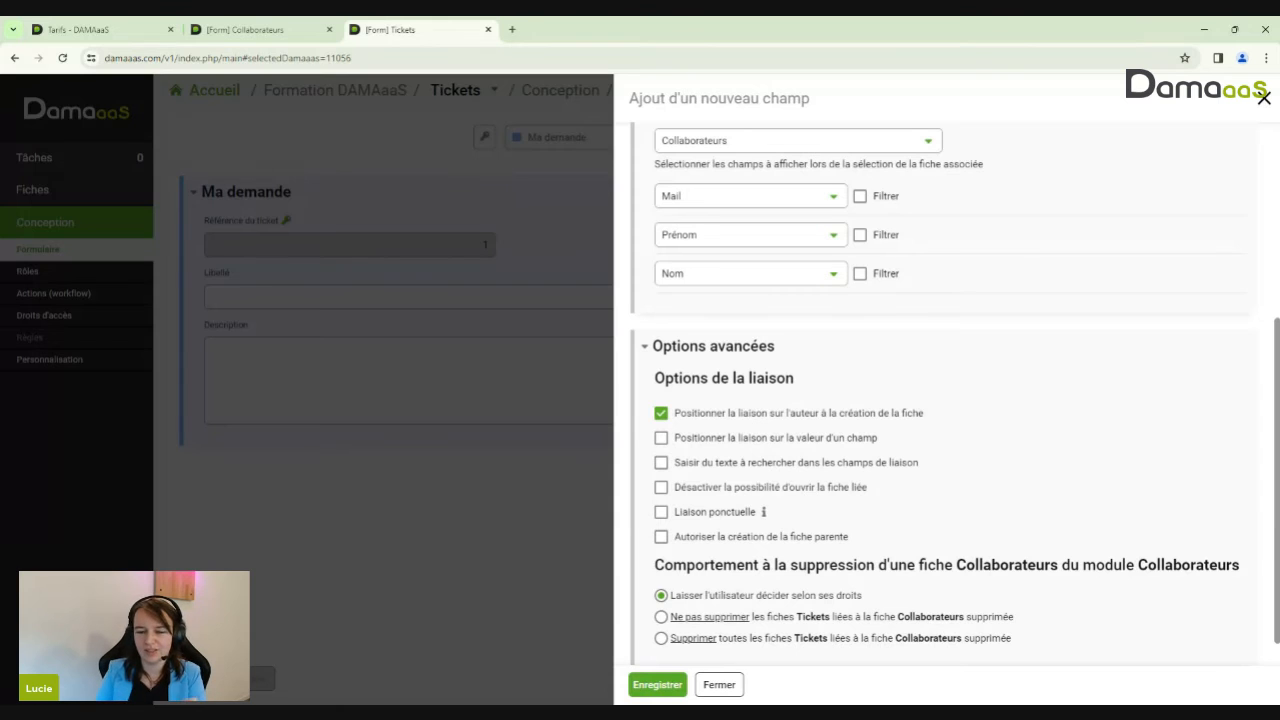
click(657, 684)
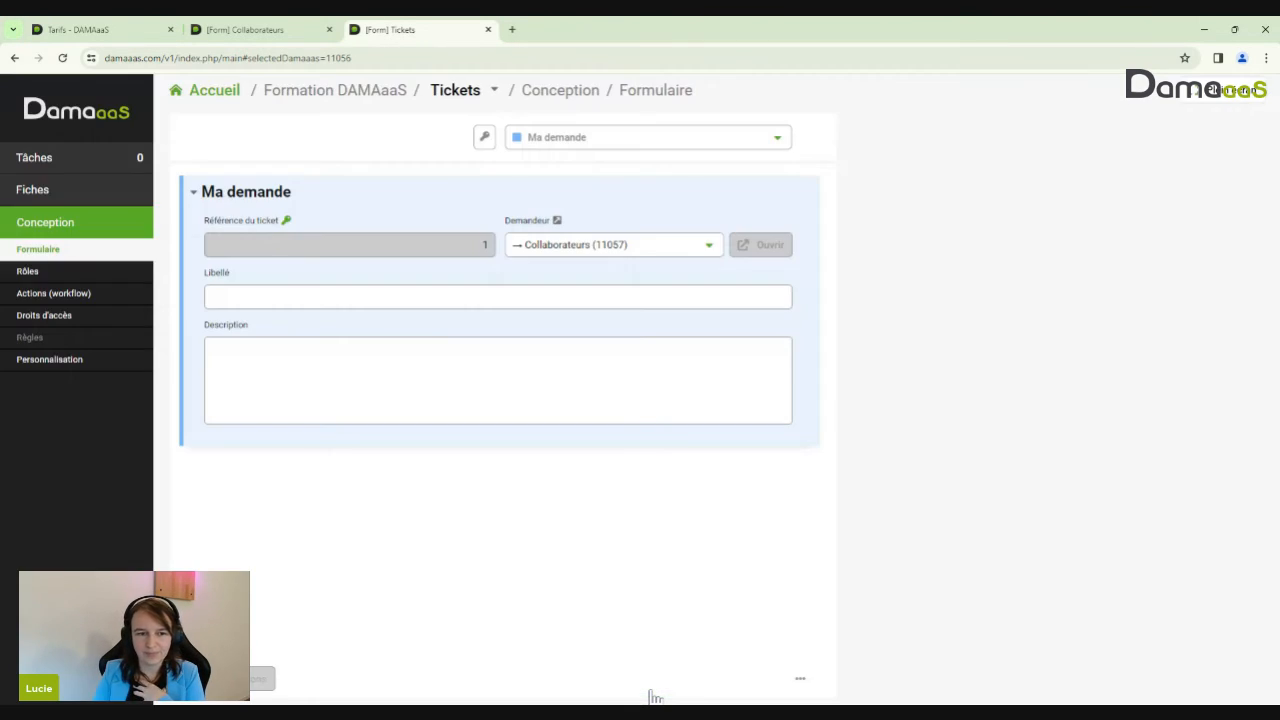
From the Fiches list, start a new ticket with Demandeur prefilled by the current user
click(60, 192)
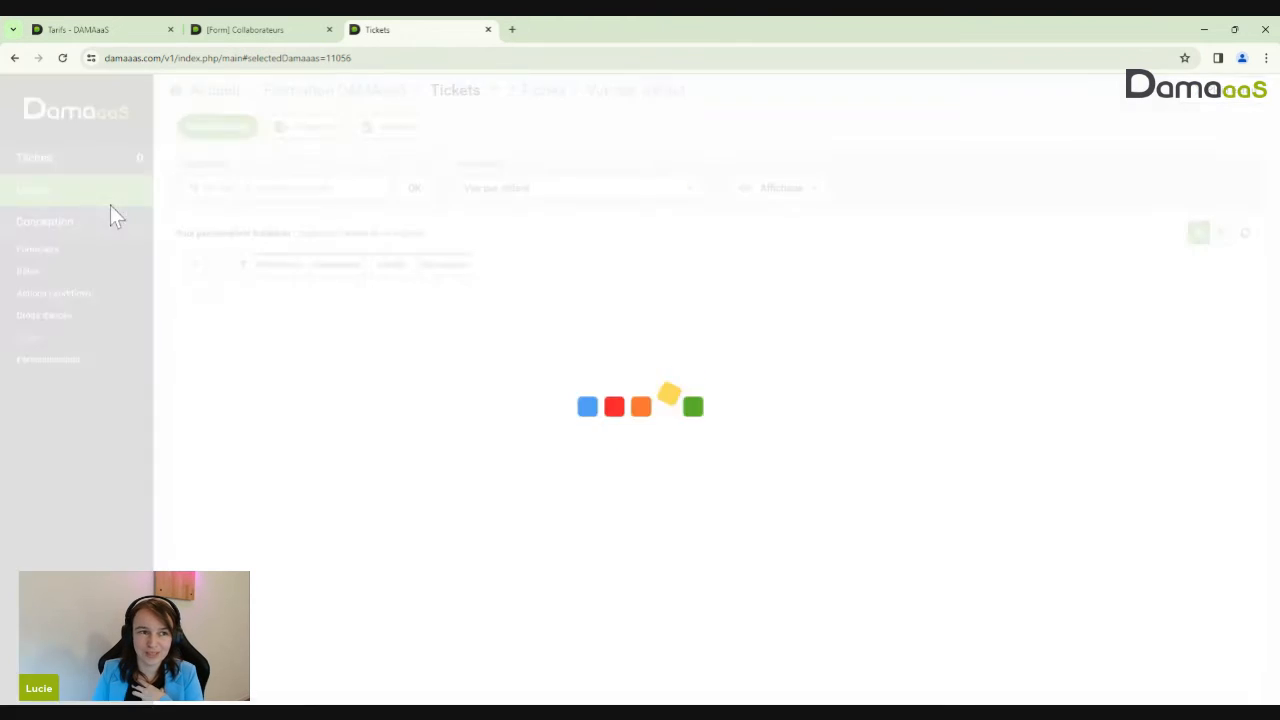
click(233, 132)
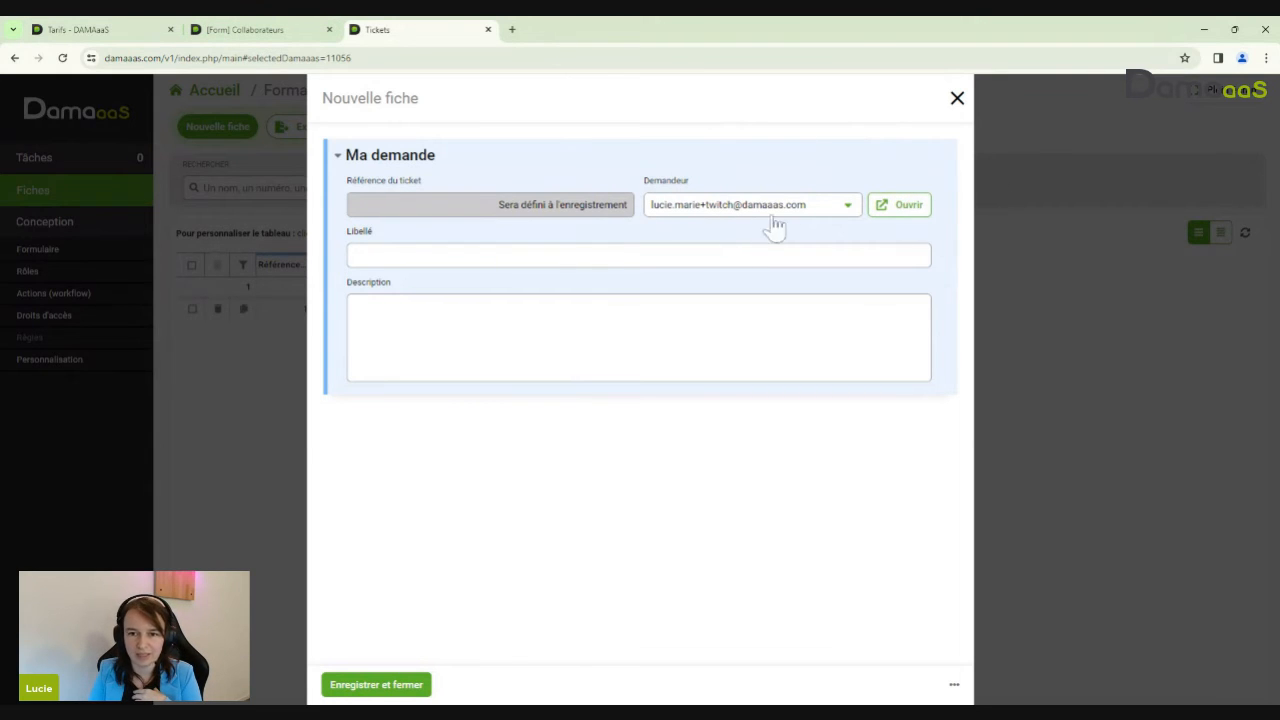
Give the requester's collaborator record a first and last name, save it, and recheck it
click(892, 210)
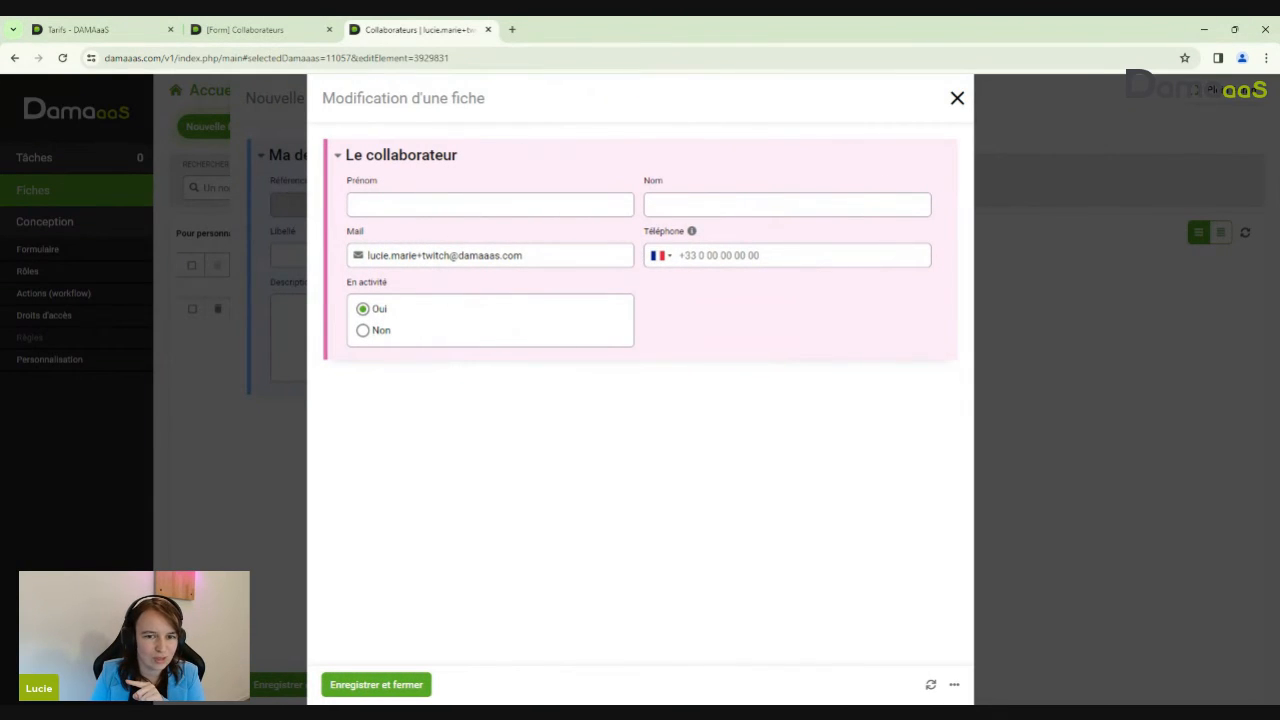
click(453, 205)
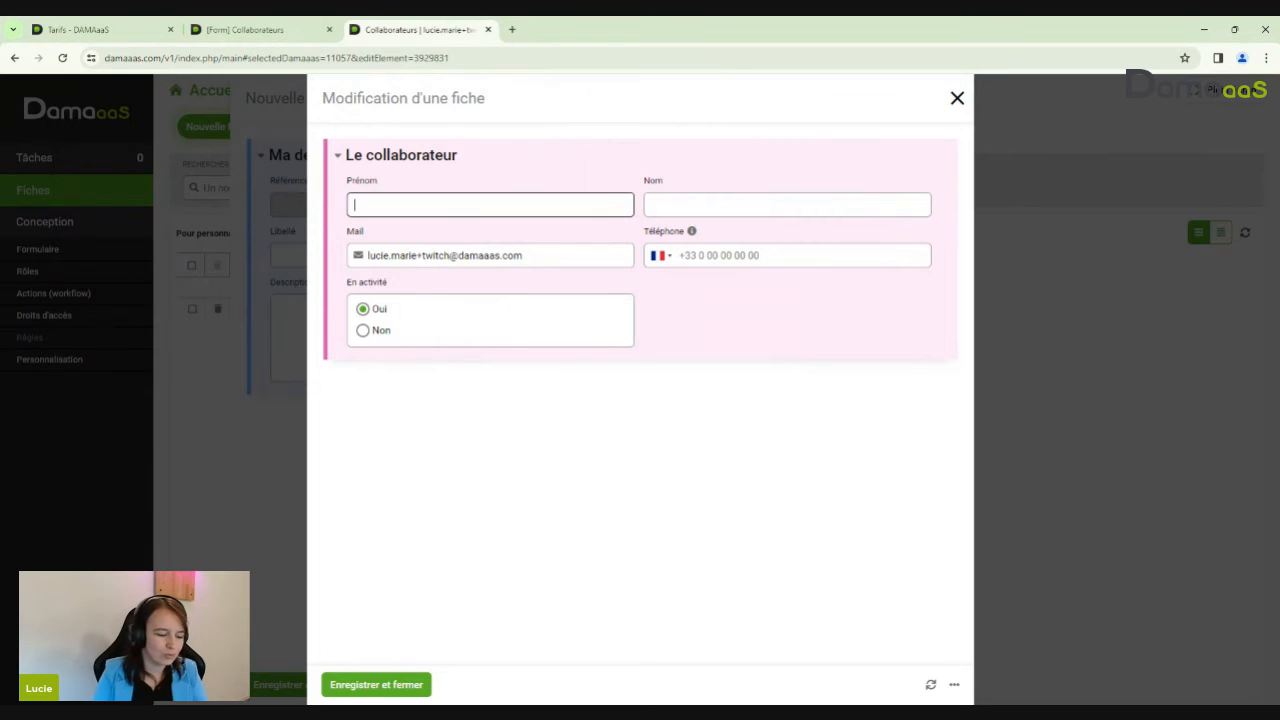
key(Tab)
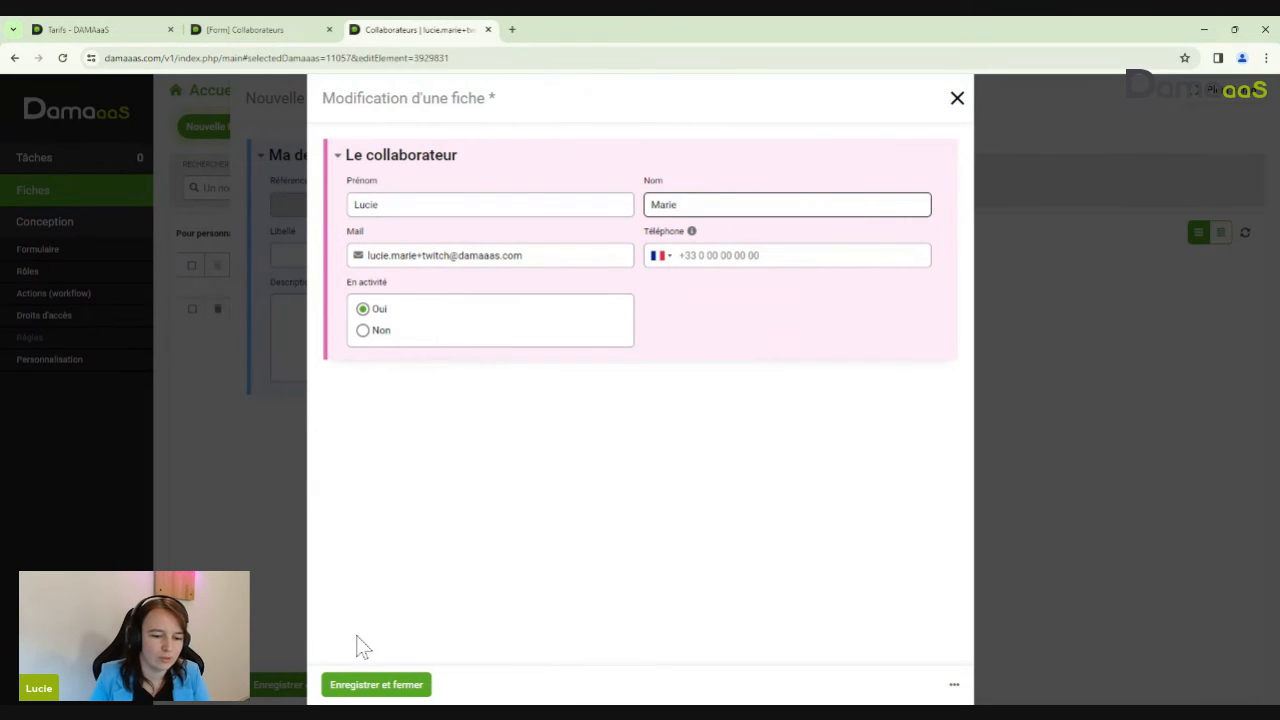
click(382, 688)
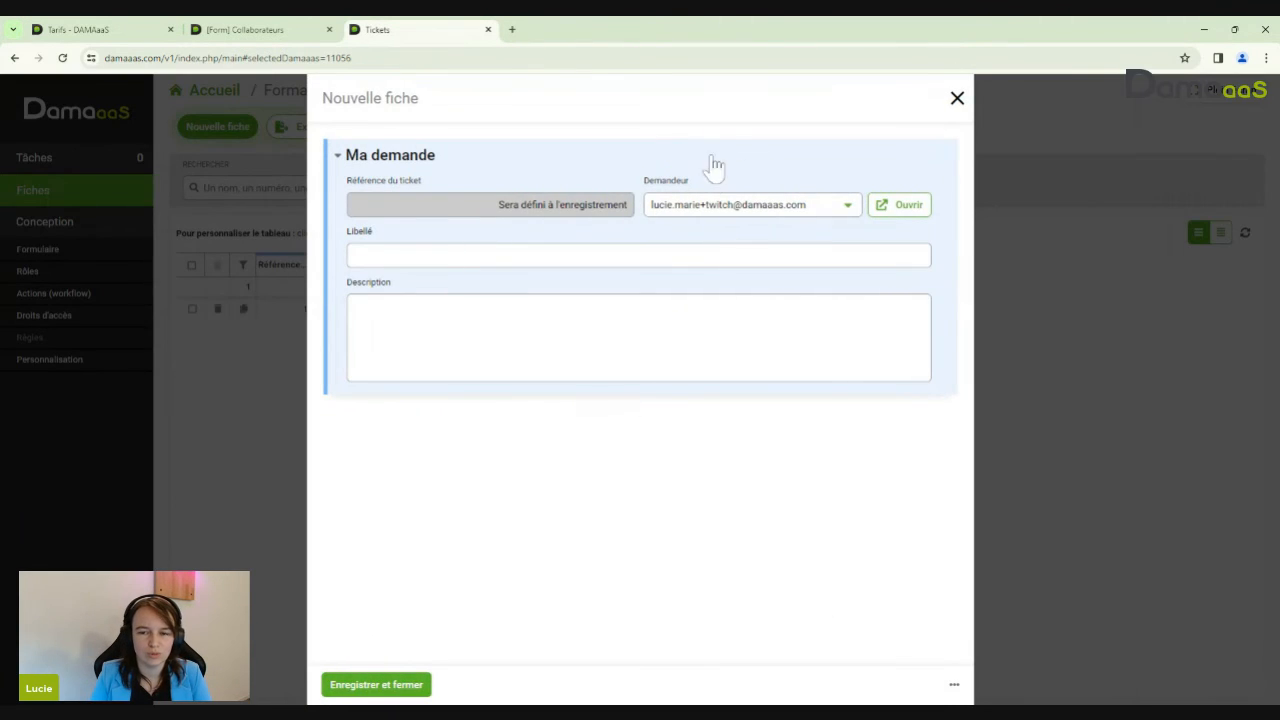
click(908, 214)
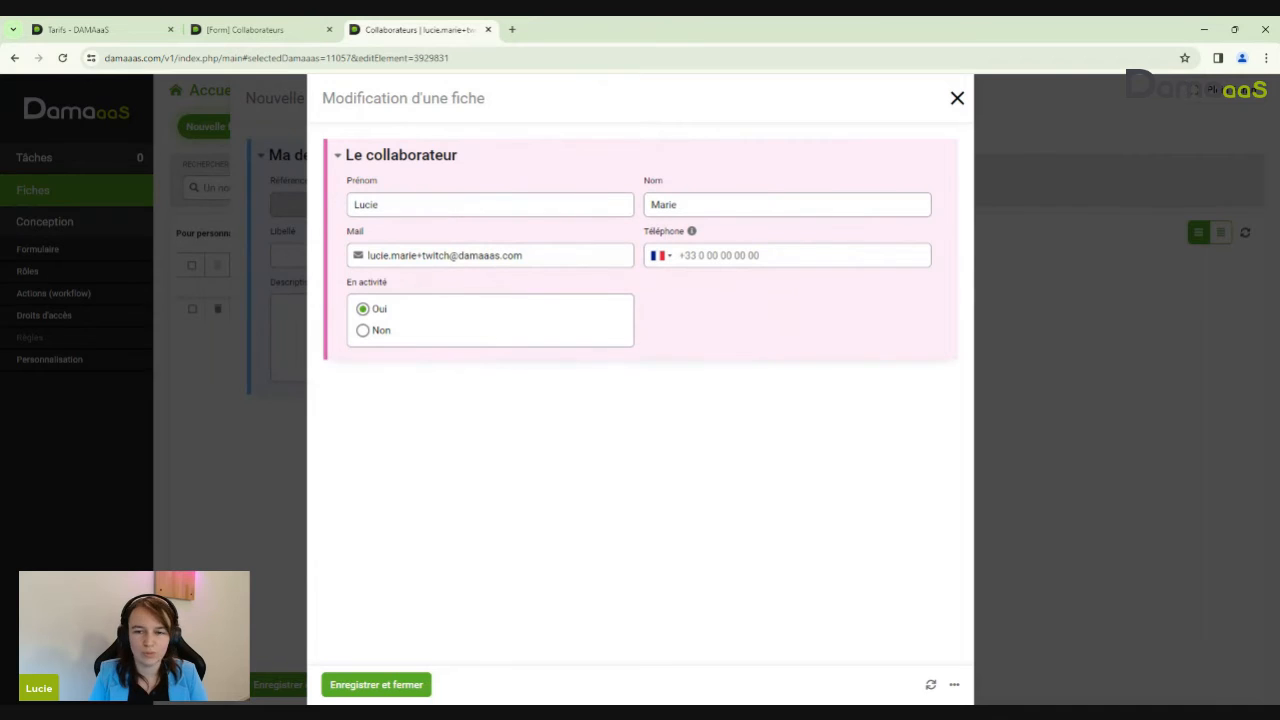
click(957, 98)
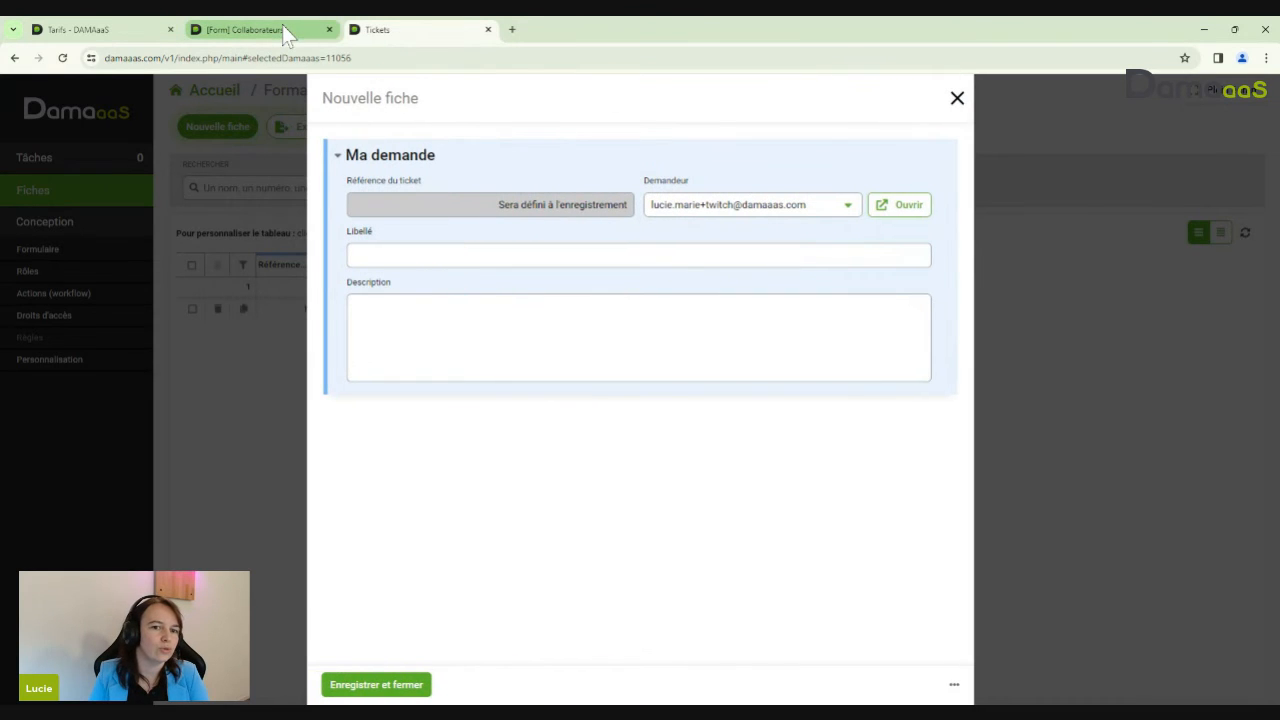
Verify the record in the Collaborateurs list and the requester's label, then discard the new ticket
click(282, 24)
click(42, 198)
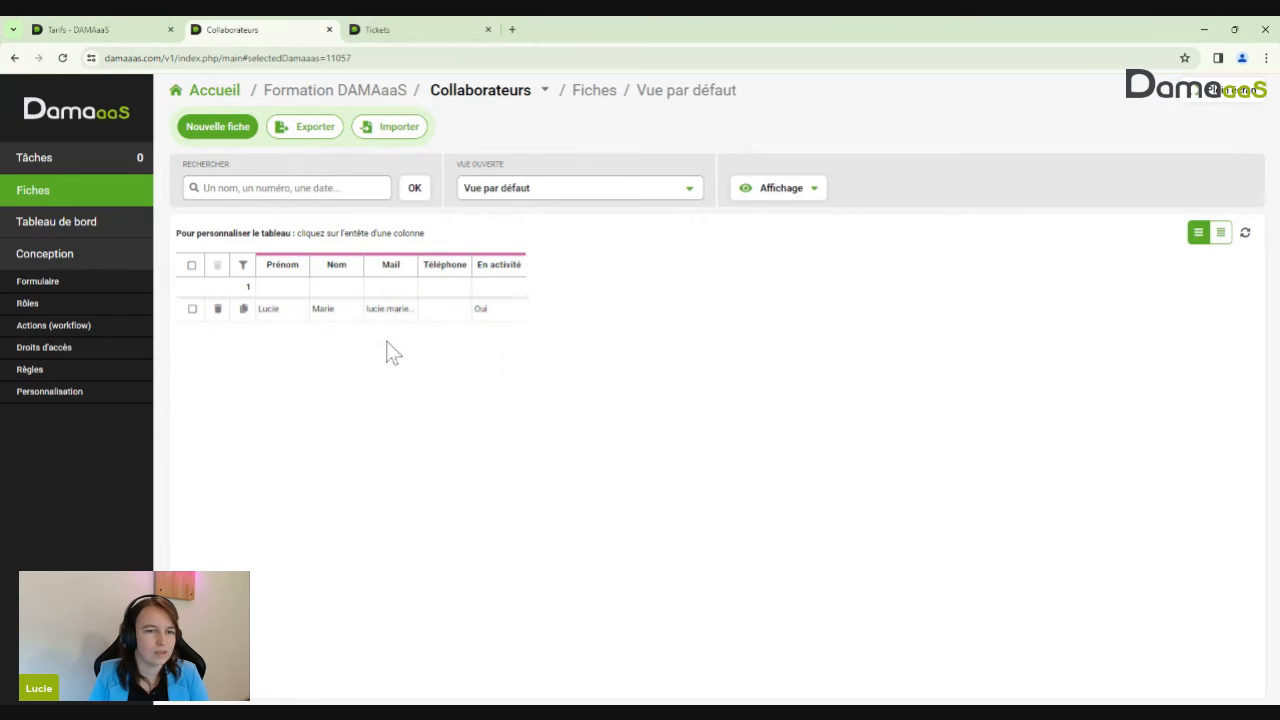
click(425, 32)
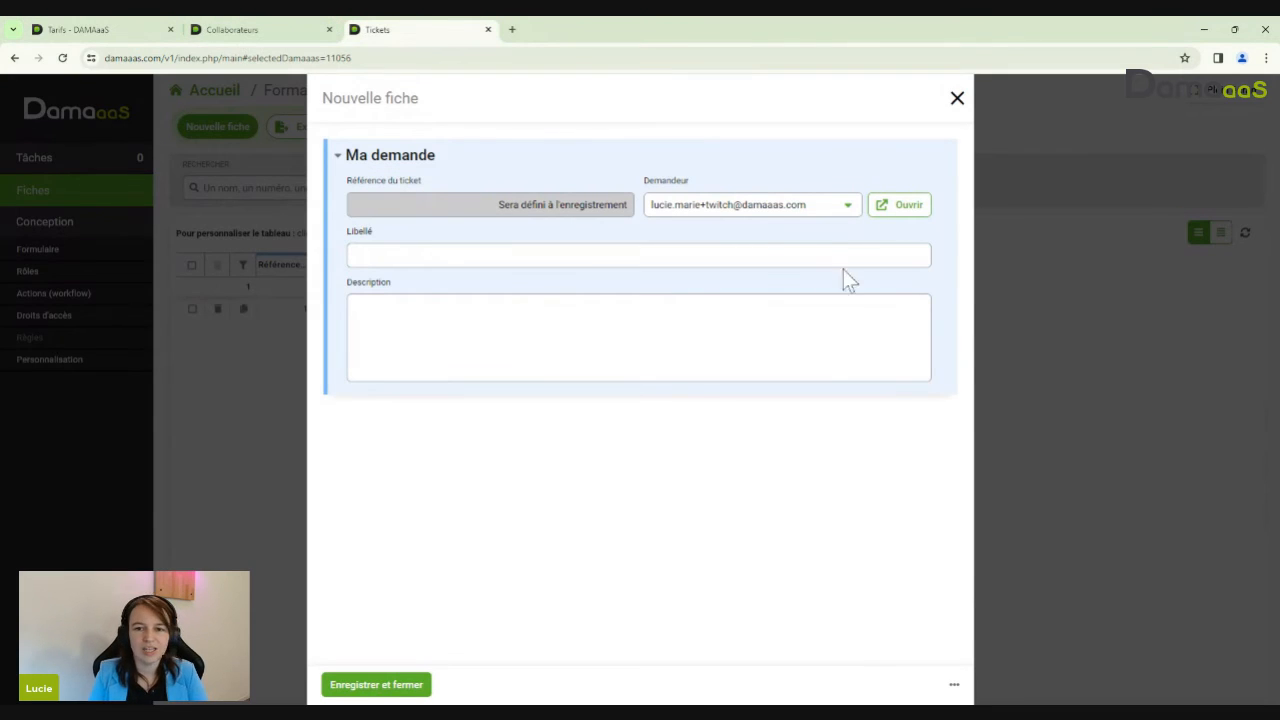
click(765, 208)
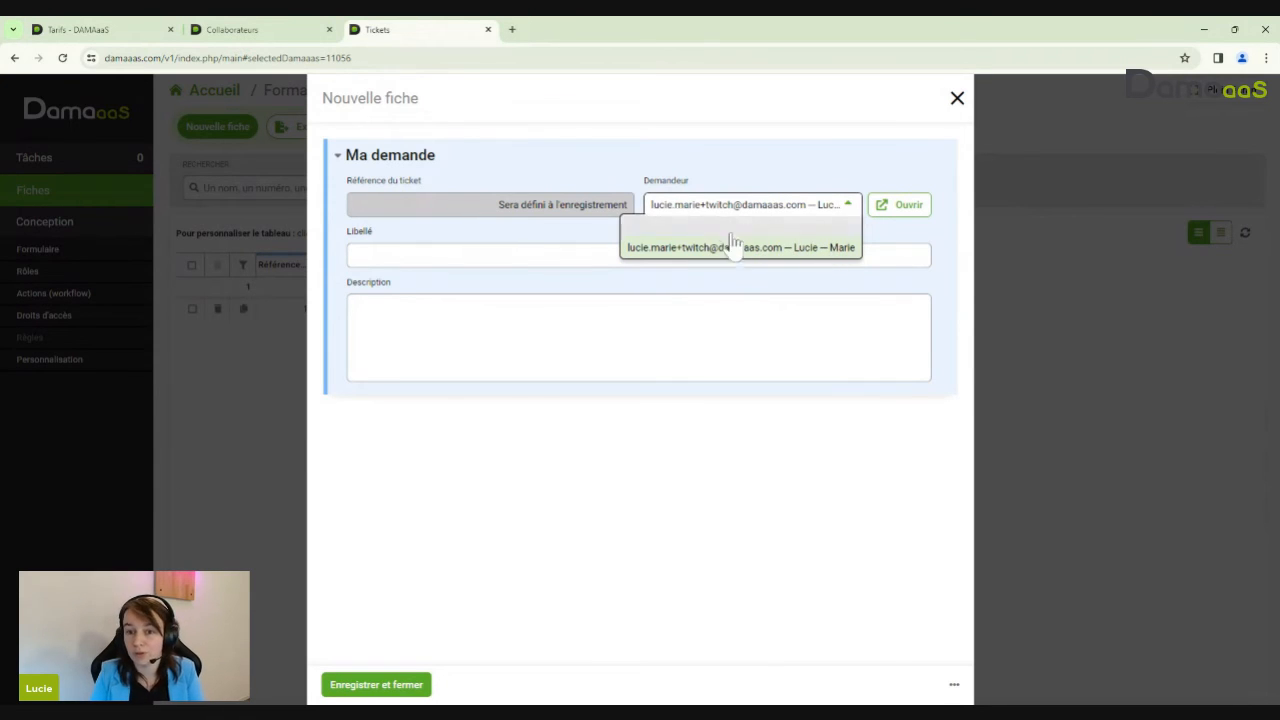
click(830, 206)
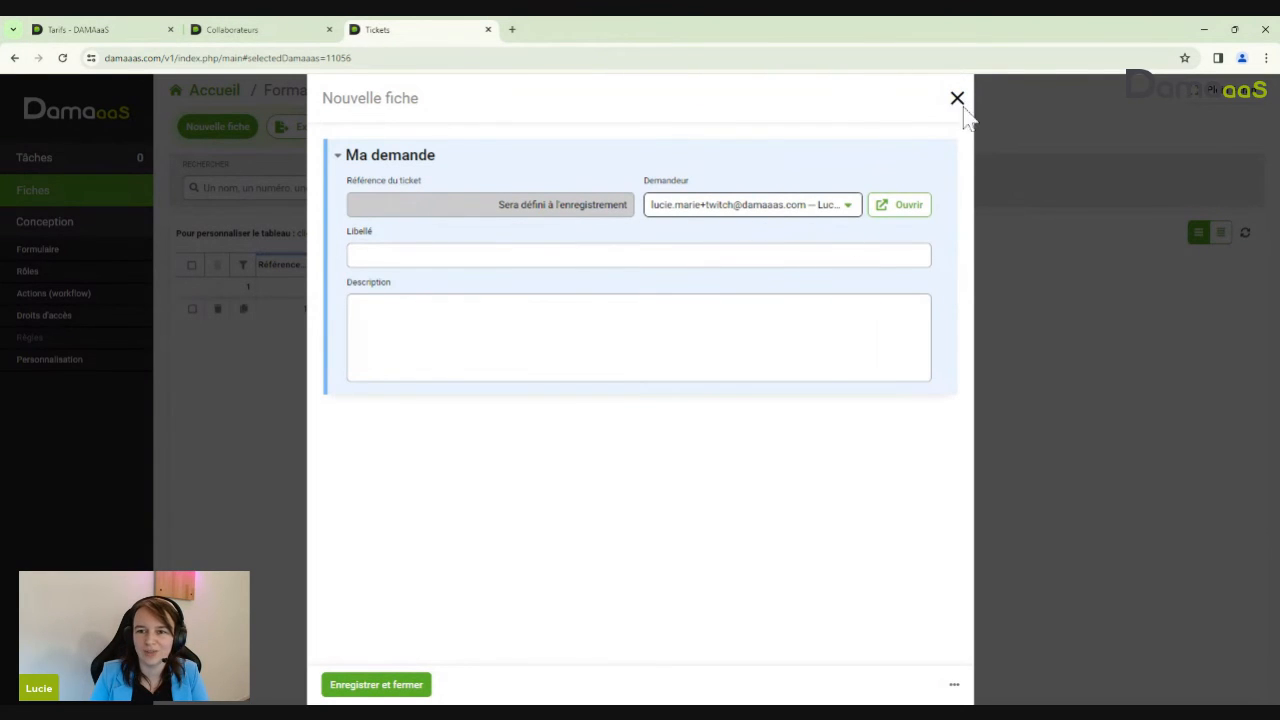
click(957, 98)
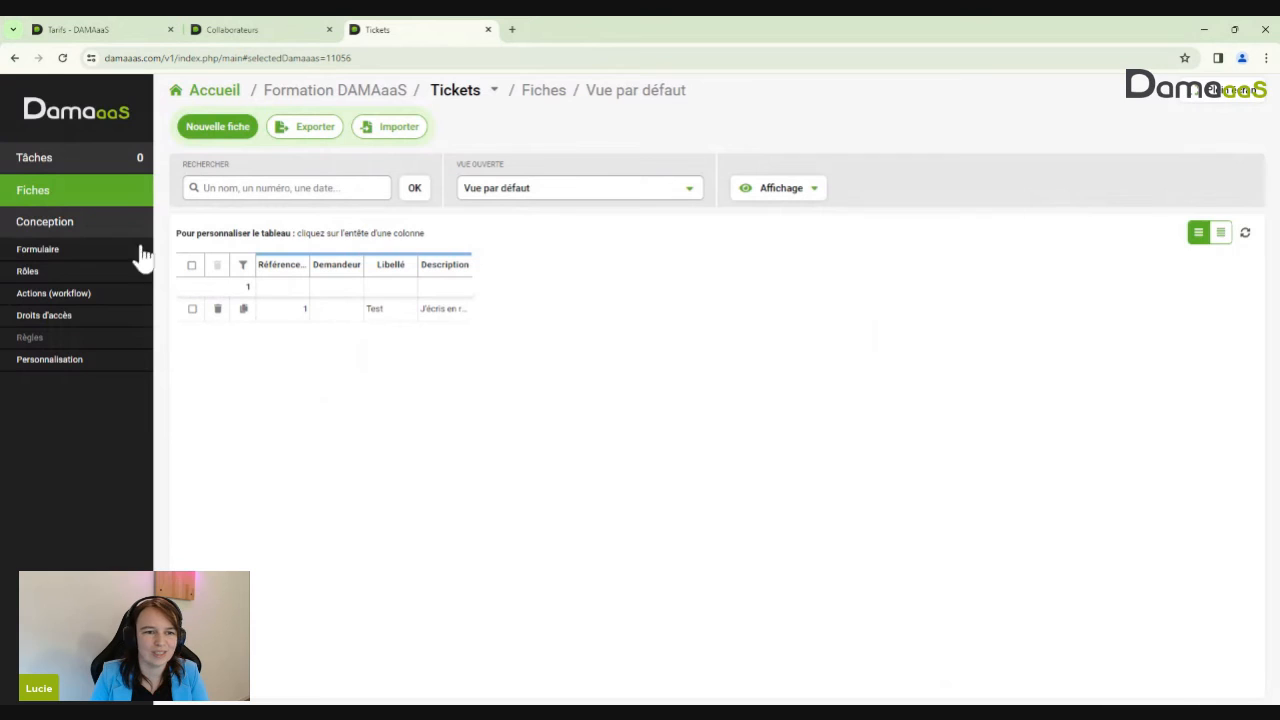
Save the Demandeur field's advanced link options so new Collaborateurs records can be created from tickets
click(33, 252)
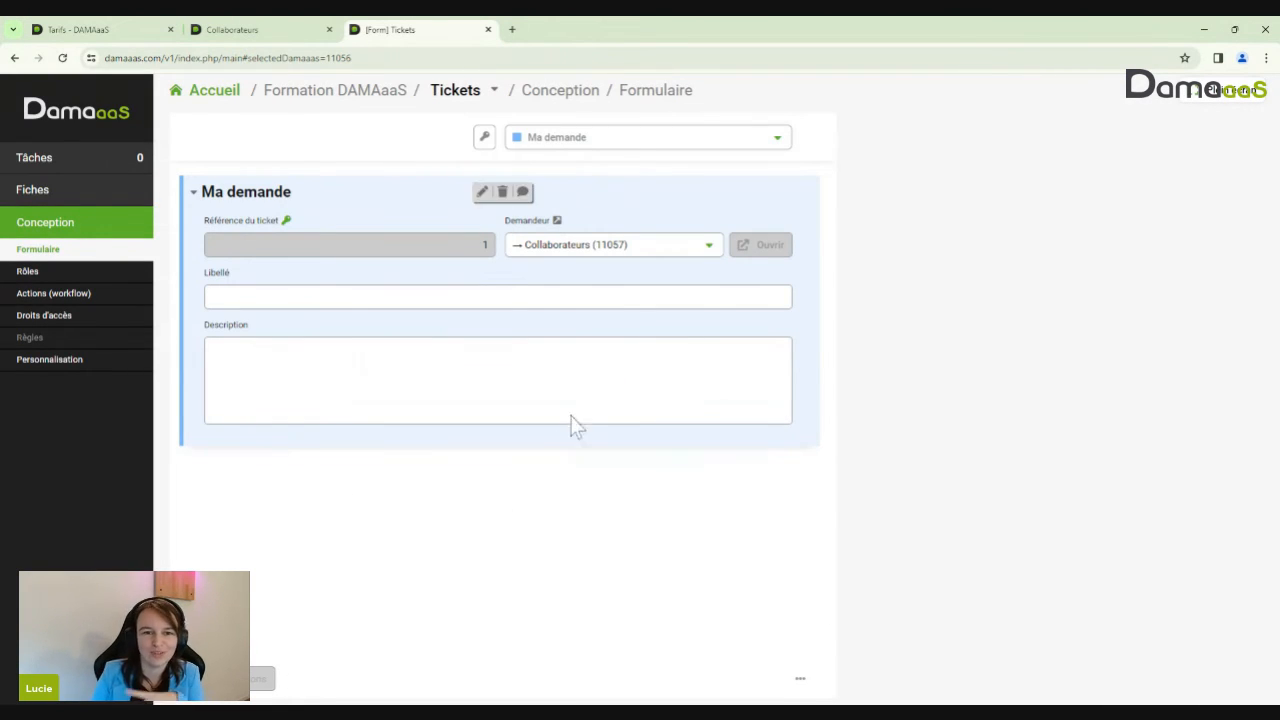
click(623, 251)
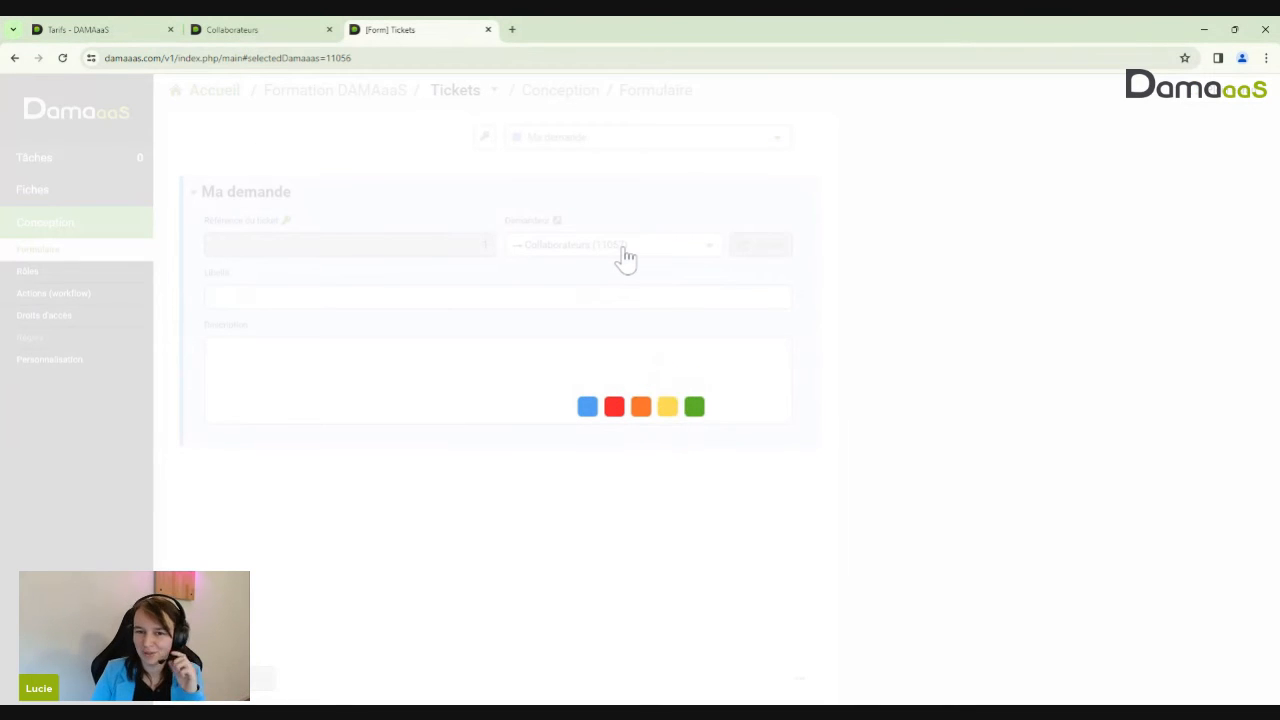
scroll(750, 500, down, 1)
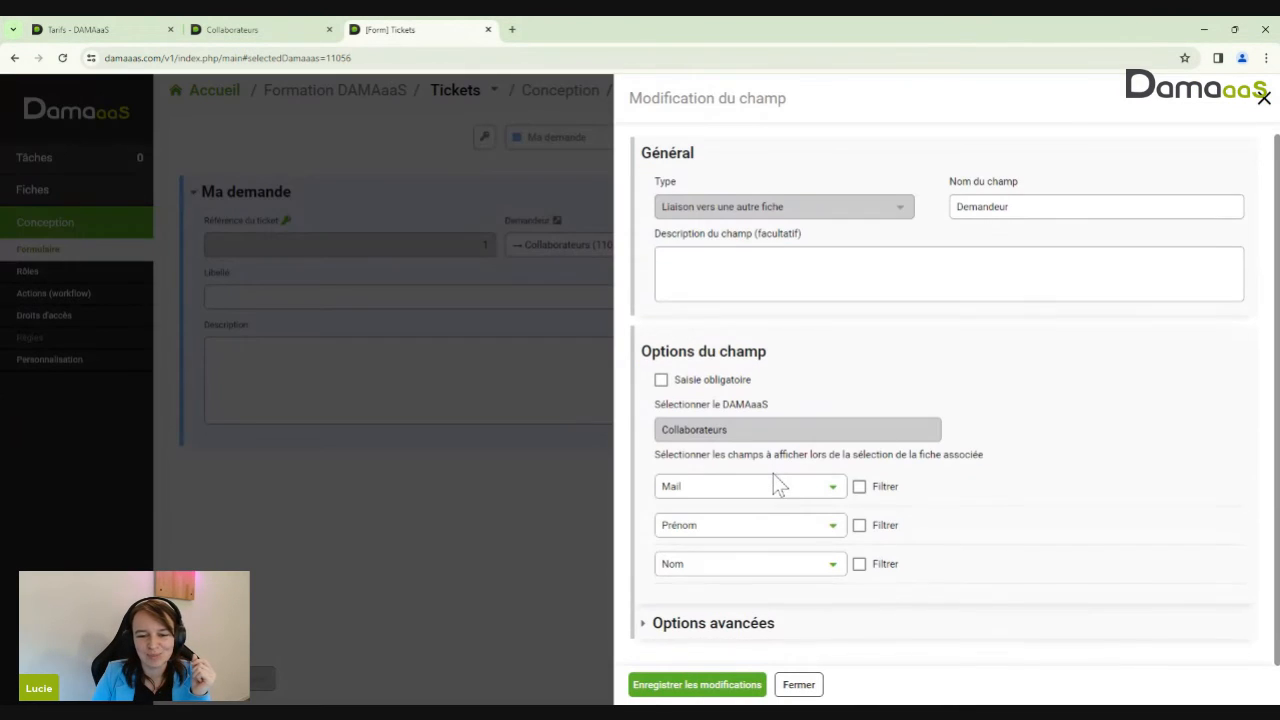
click(703, 630)
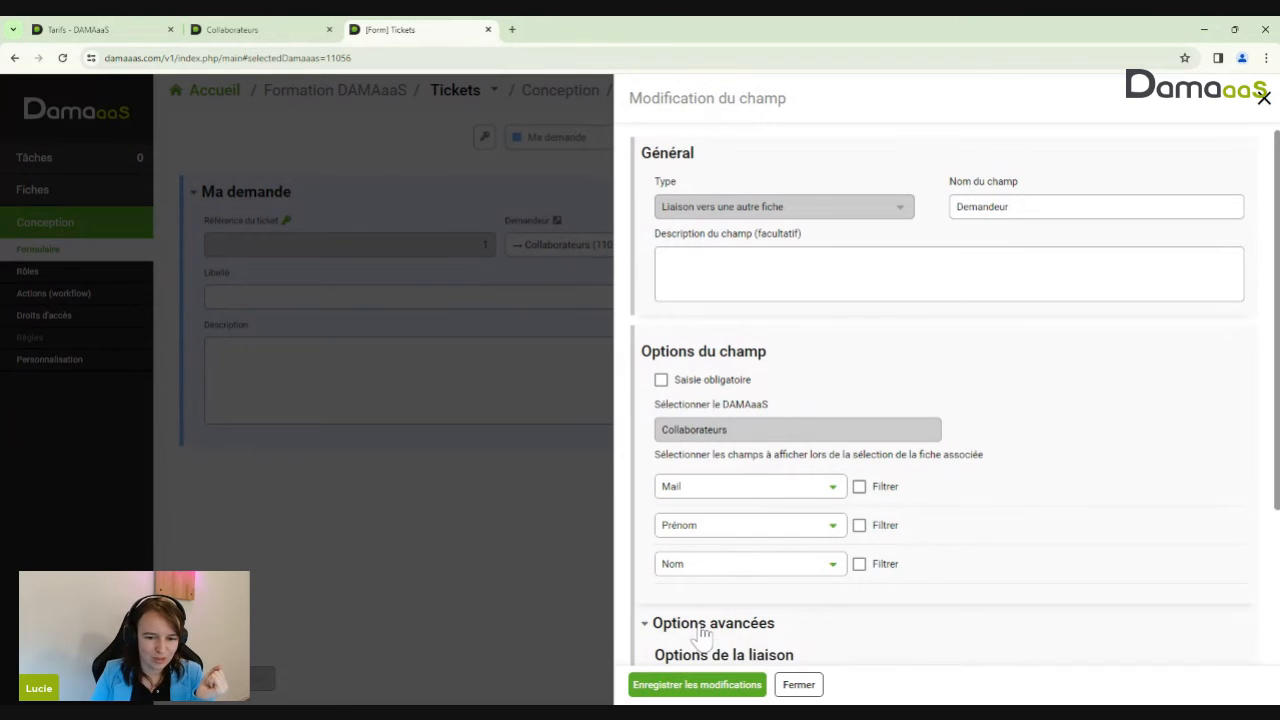
scroll(887, 530, down, 2)
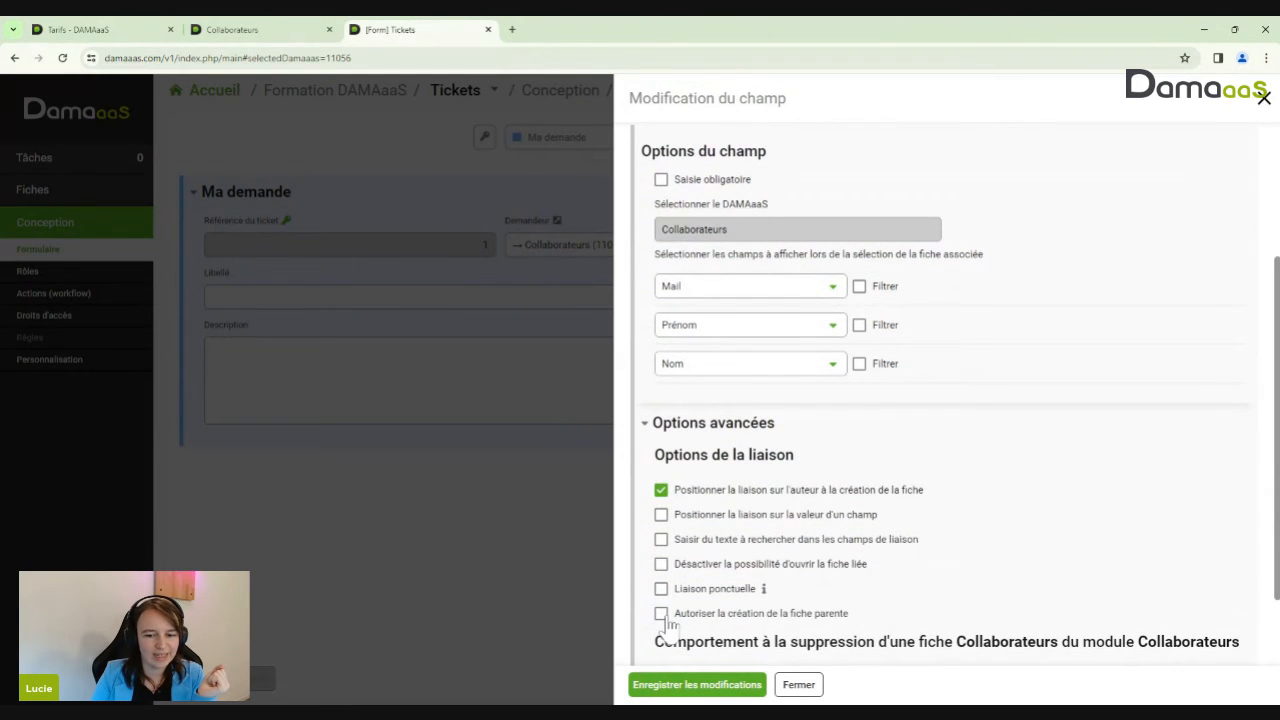
click(700, 685)
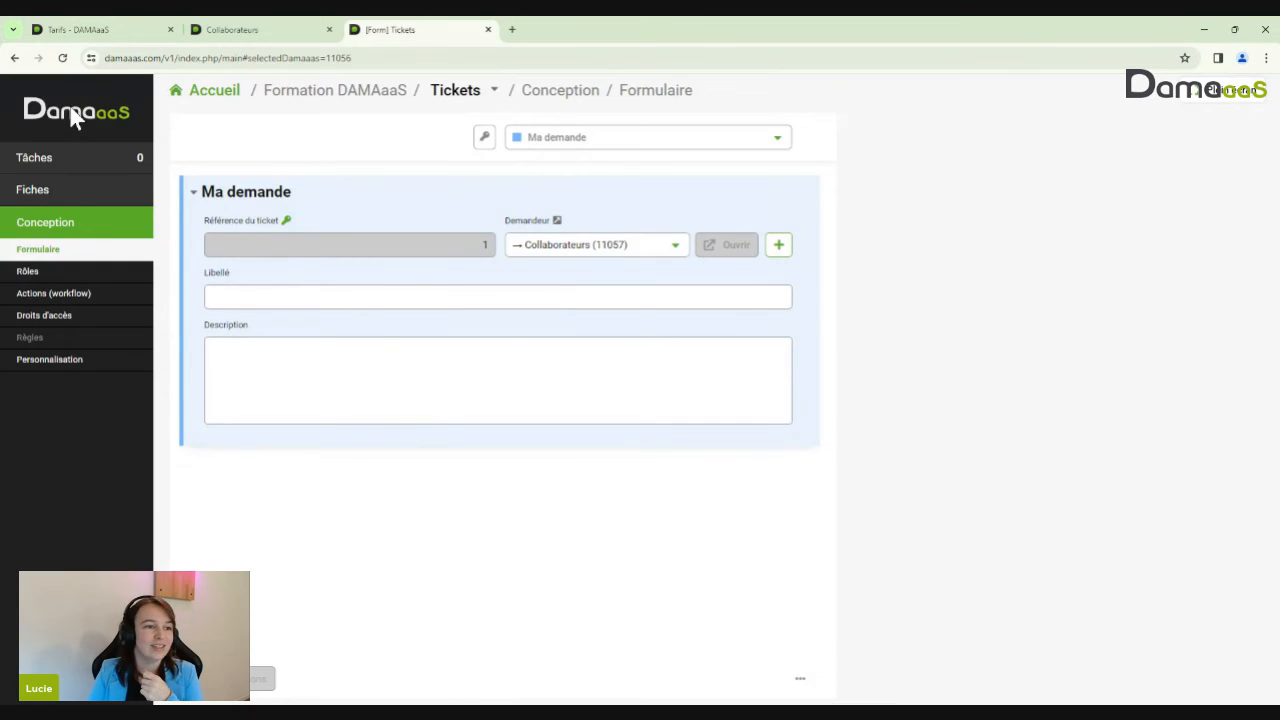
click(50, 192)
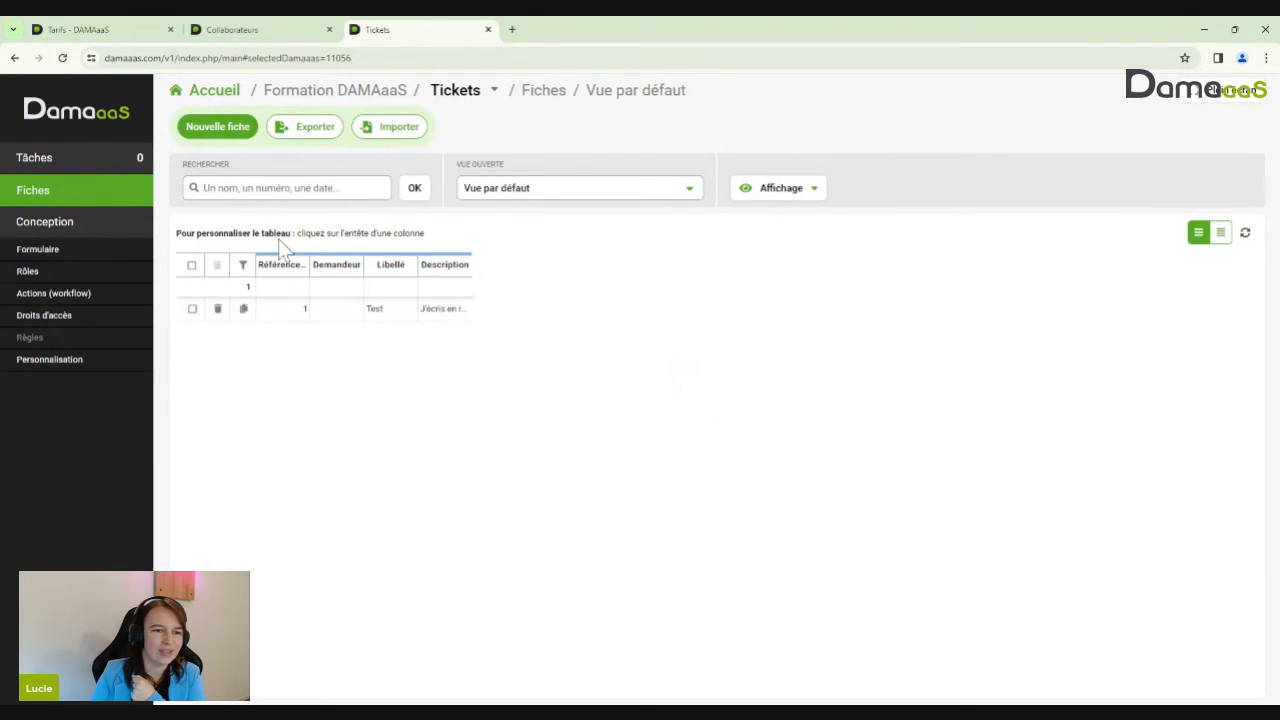
Open ticket 1, review its Demandeur choices, and start a new collaborator with the + button
click(306, 309)
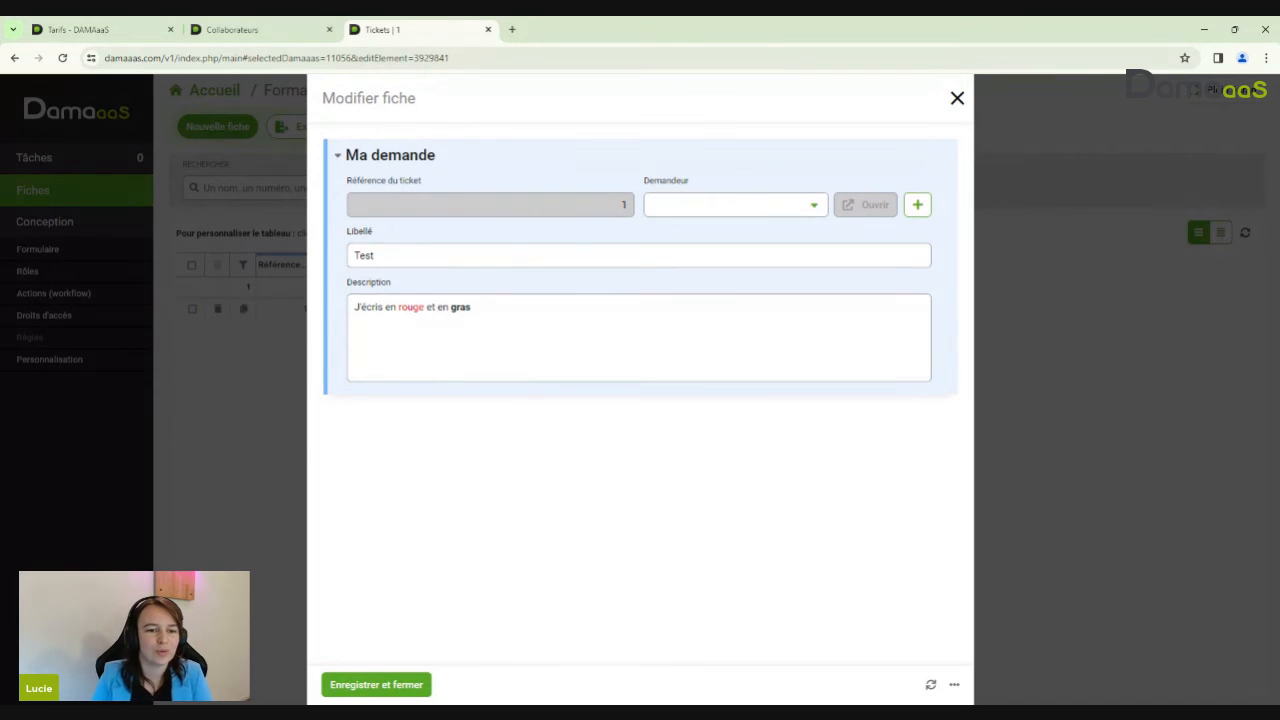
click(708, 212)
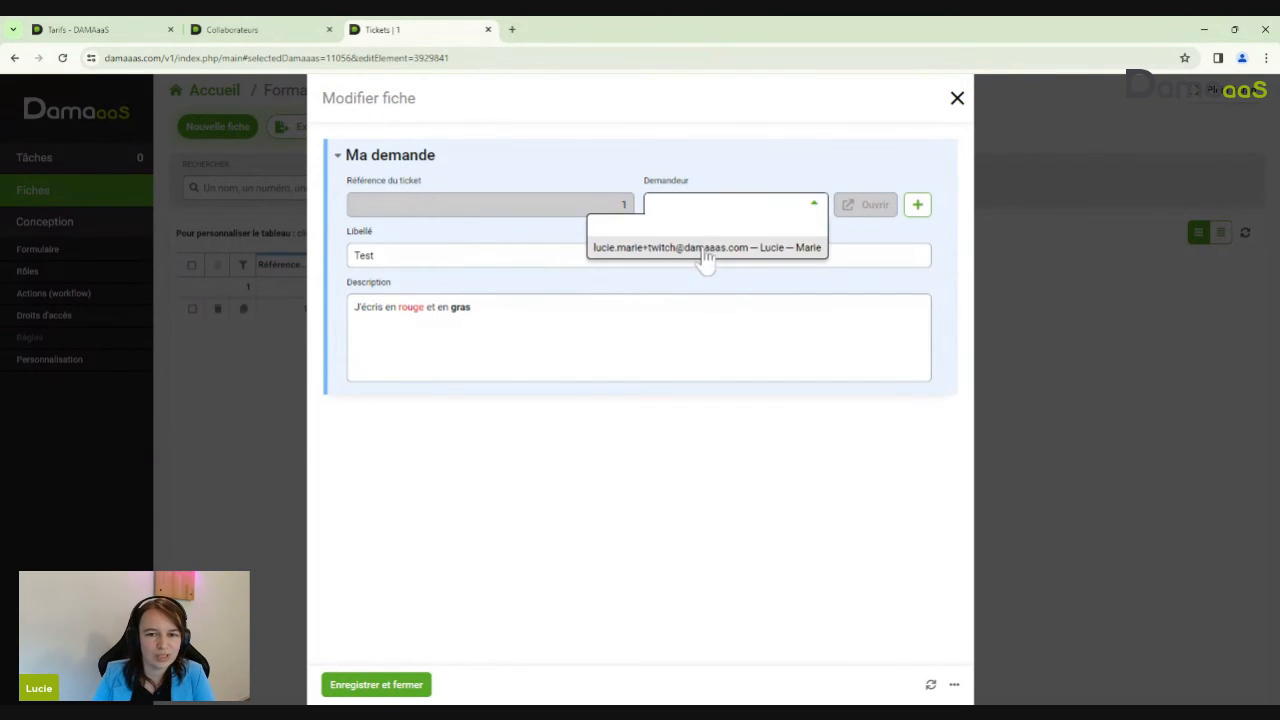
click(779, 212)
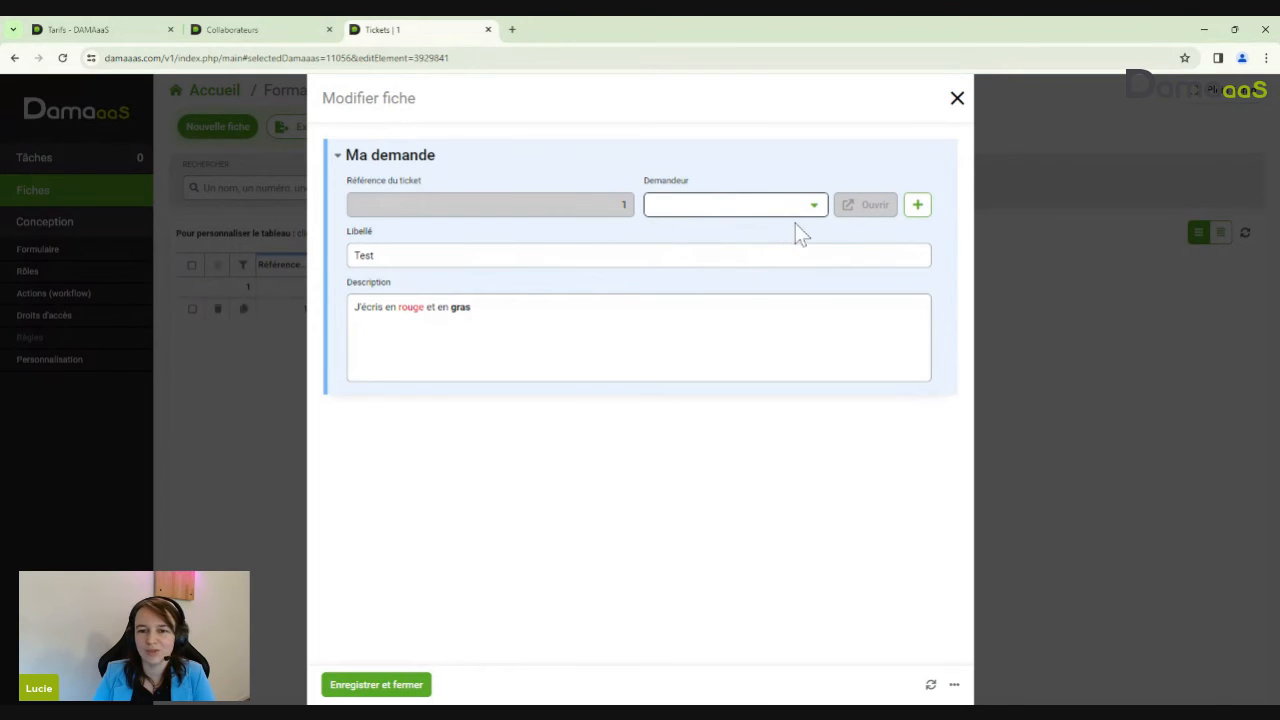
click(919, 205)
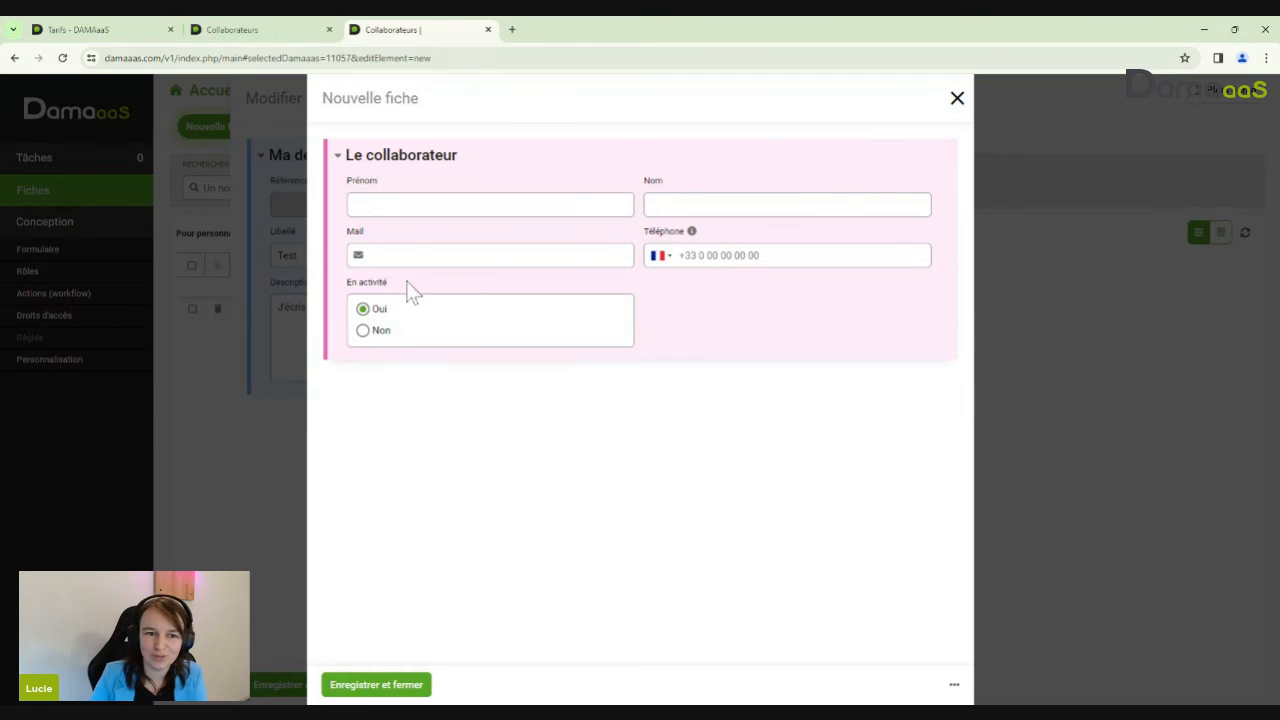
Enter the new collaborator's first name, last name and an altered e-mail, then try saving
click(470, 255)
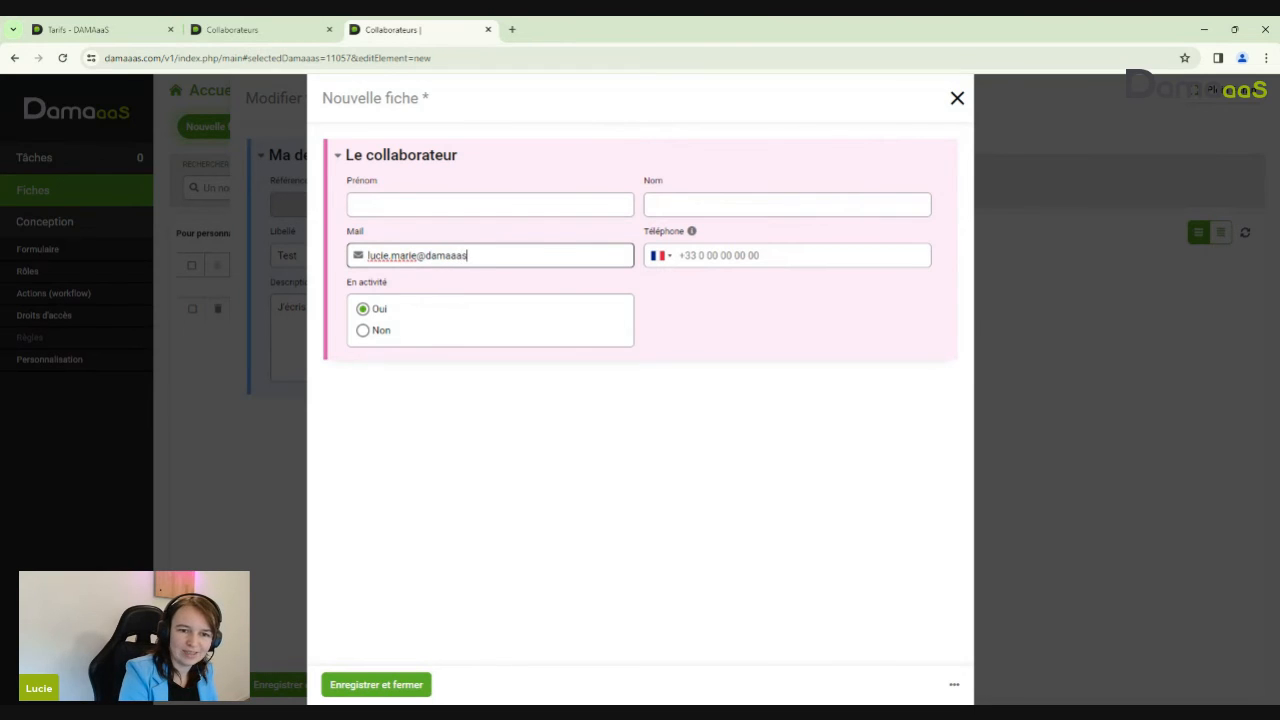
click(378, 204)
text(Lucie)
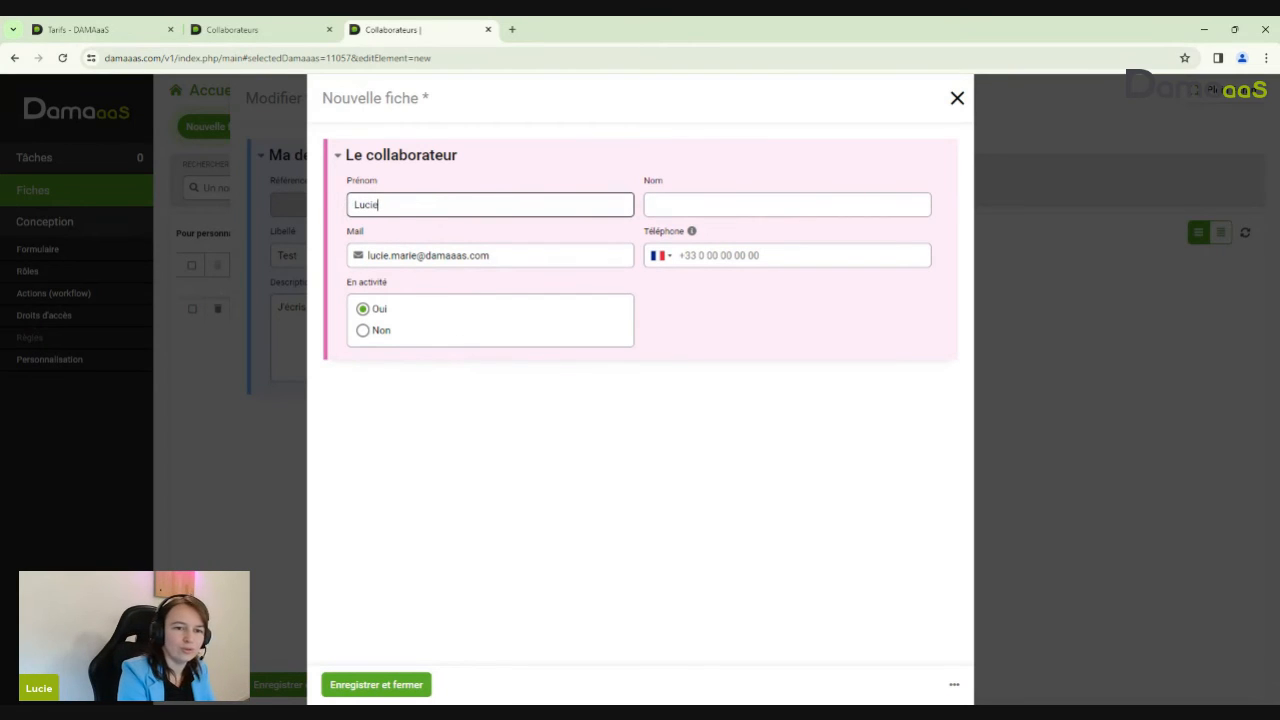
key(Tab)
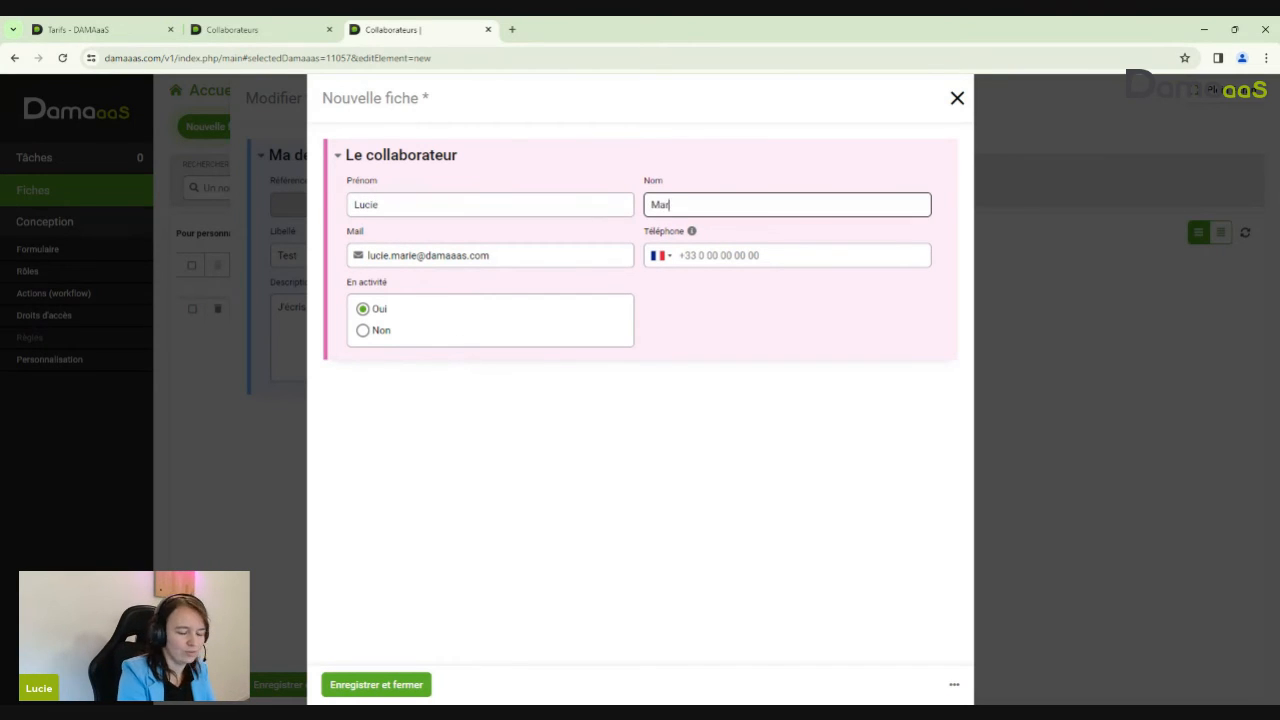
click(411, 255)
text(+twitch)
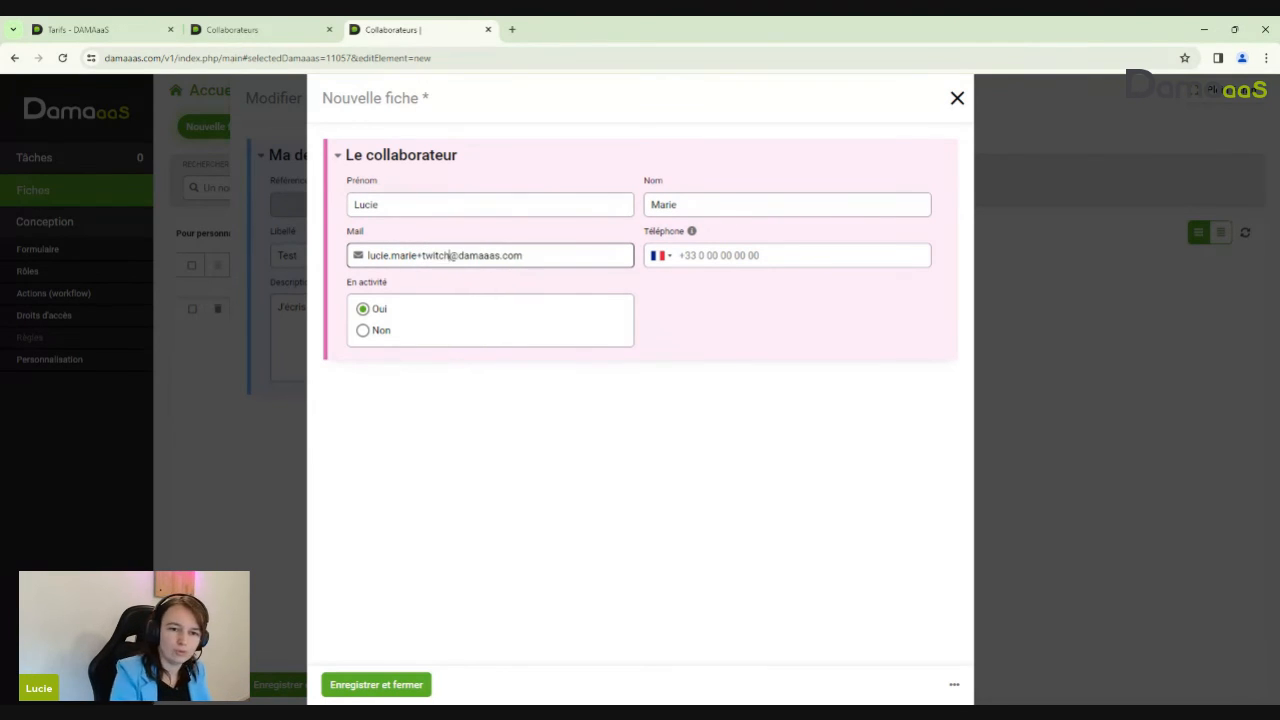
click(392, 683)
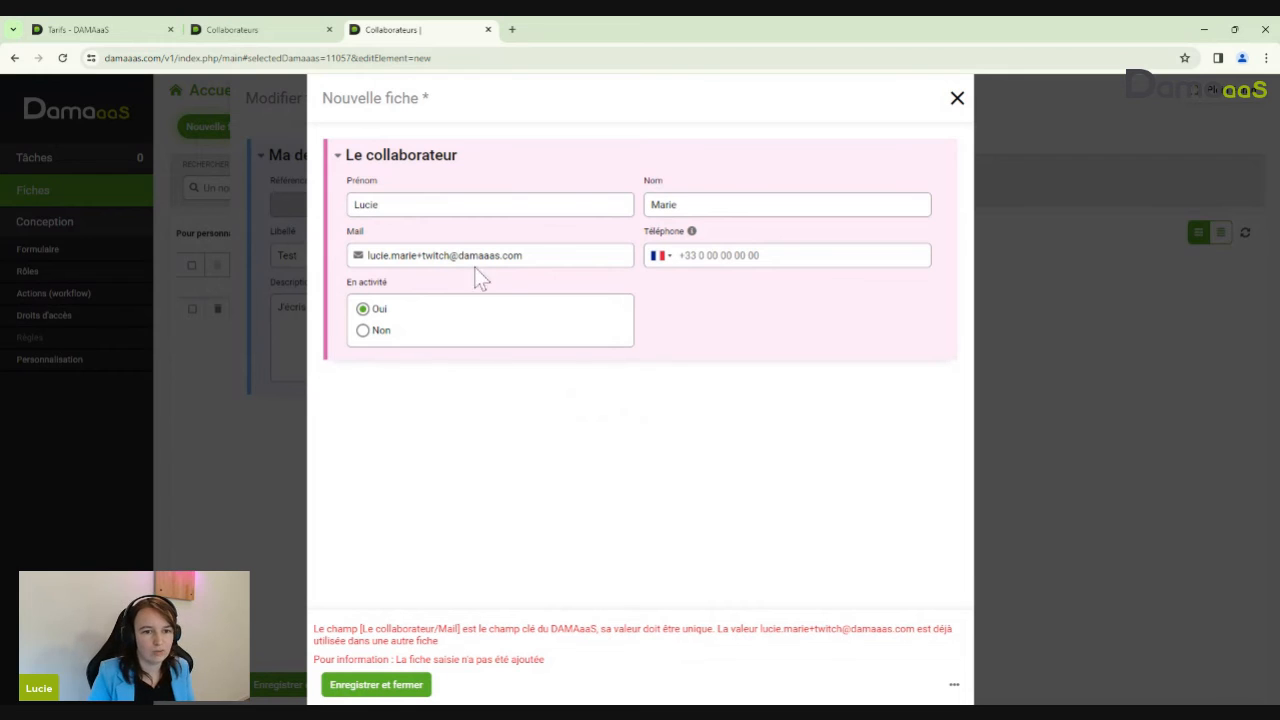
Fix the duplicate e-mail error, save the collaborator, and confirm it as ticket 1's Demandeur
drag(416, 255, 439, 255)
key(BackSpace)
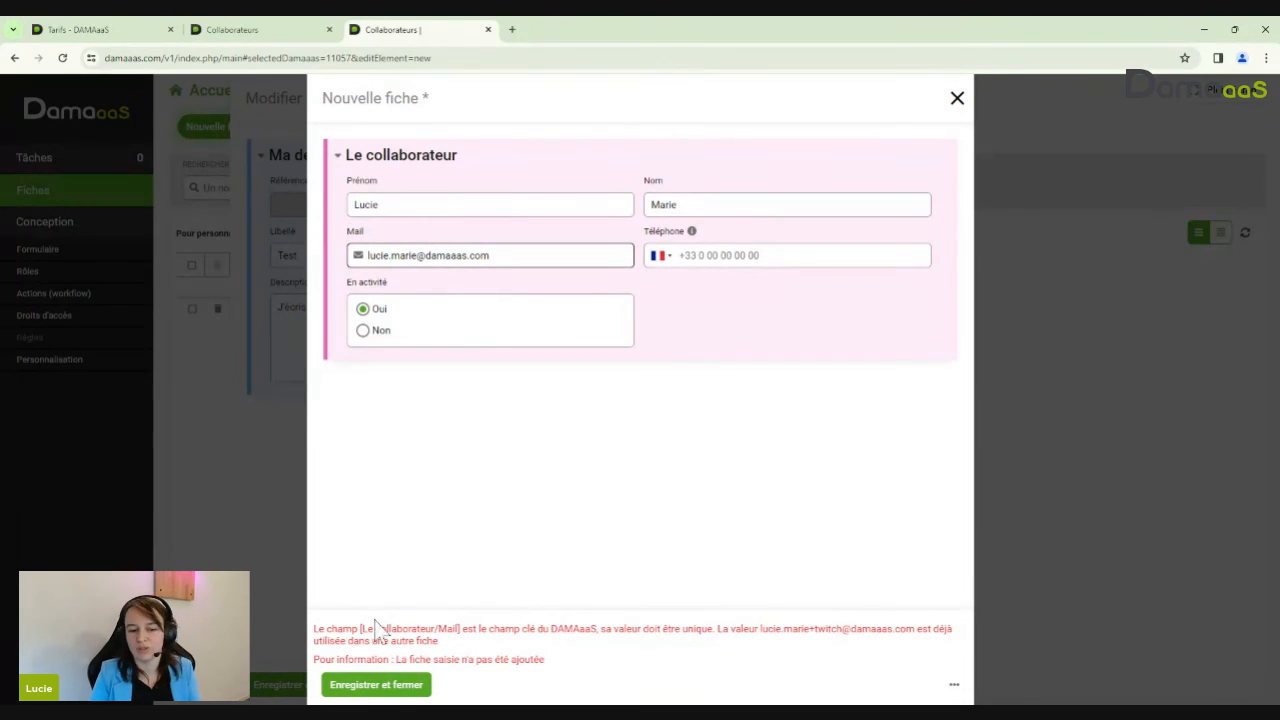
click(391, 690)
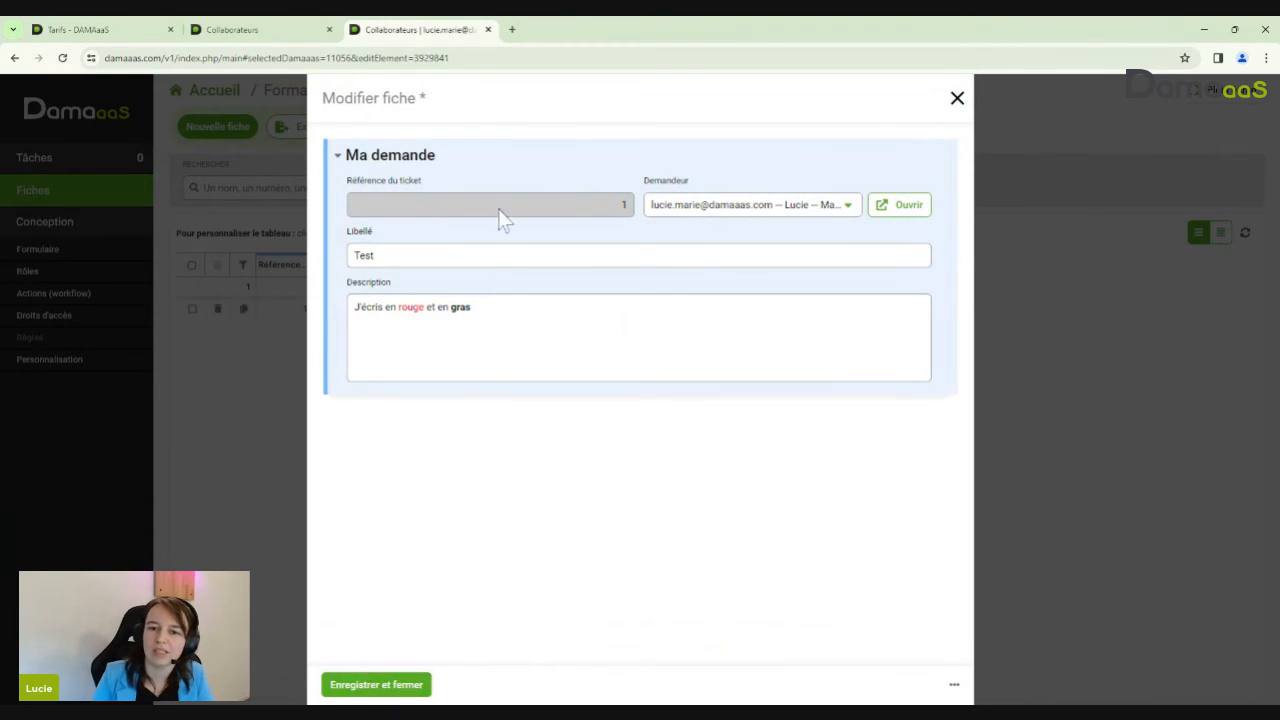
click(759, 214)
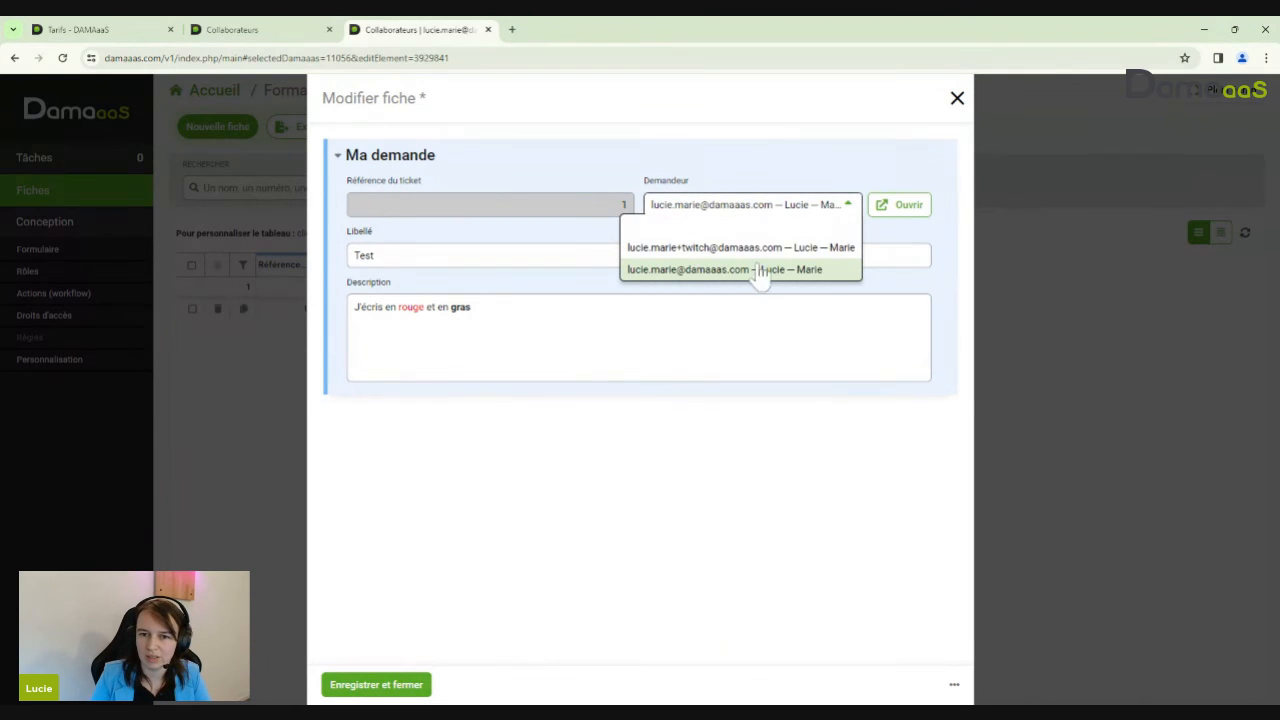
click(786, 215)
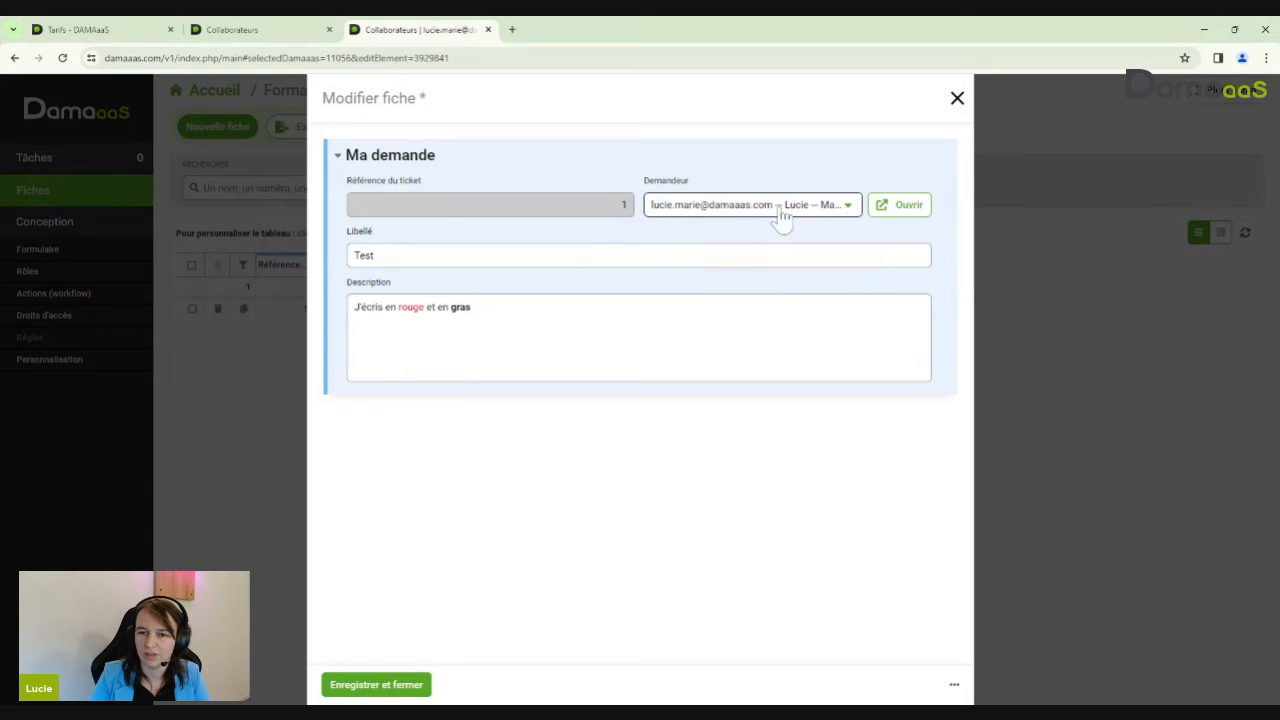
Save ticket 1, start a new ticket, and review the available requesters
click(360, 686)
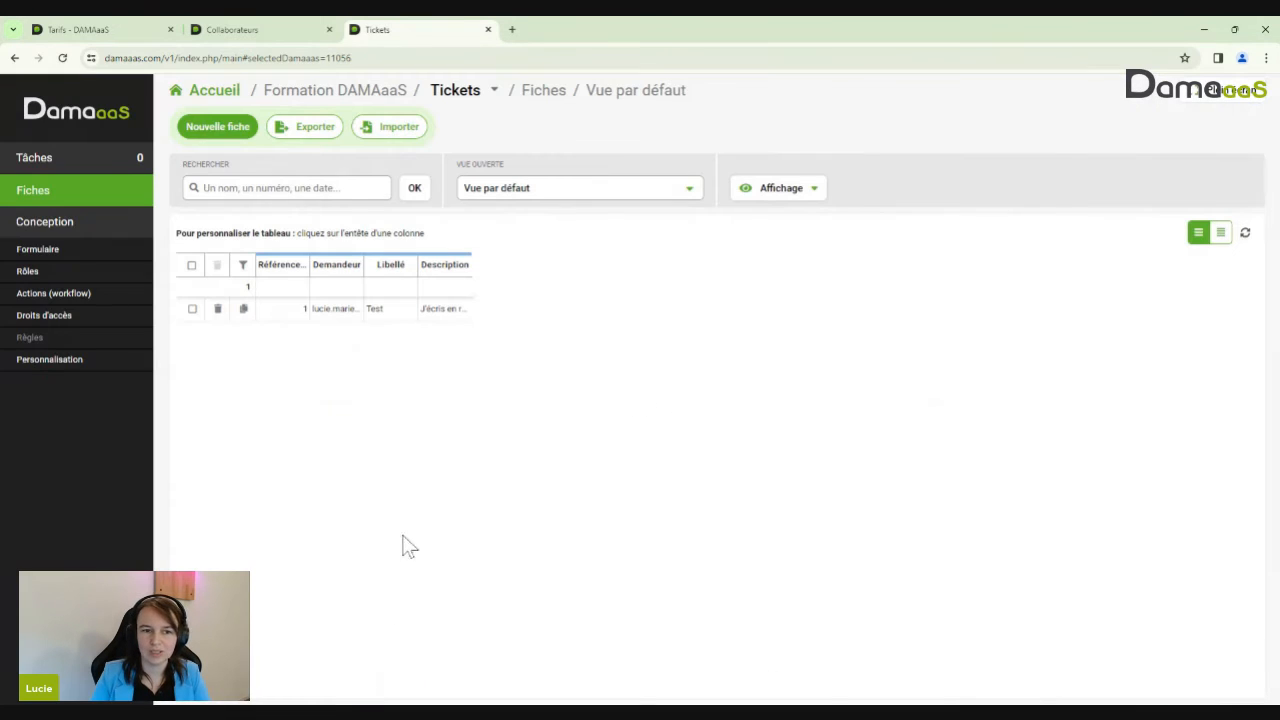
click(219, 132)
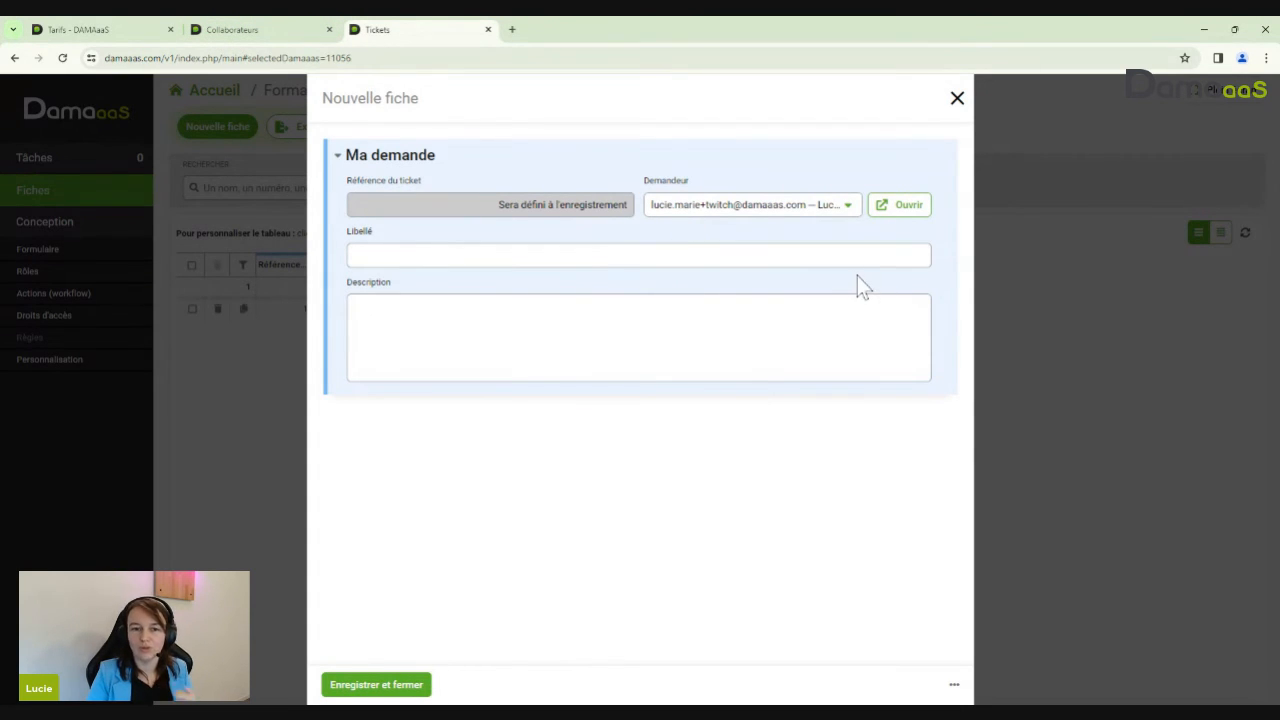
click(806, 212)
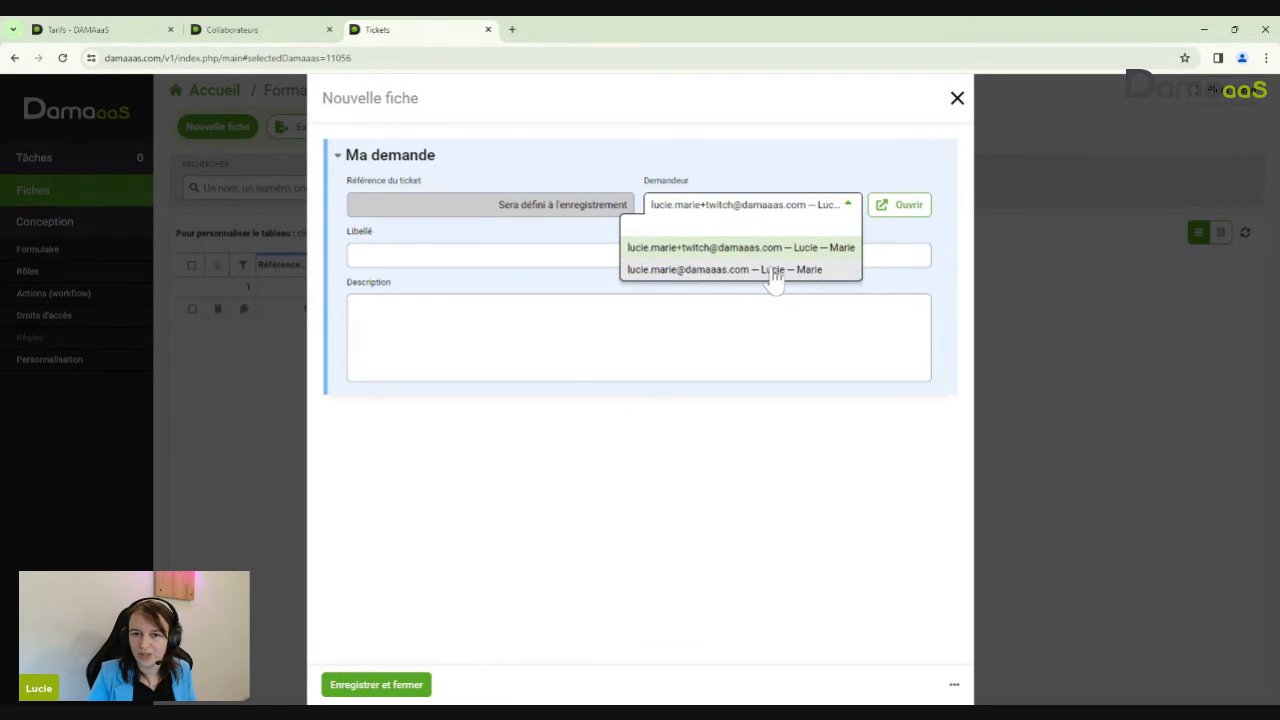
click(826, 214)
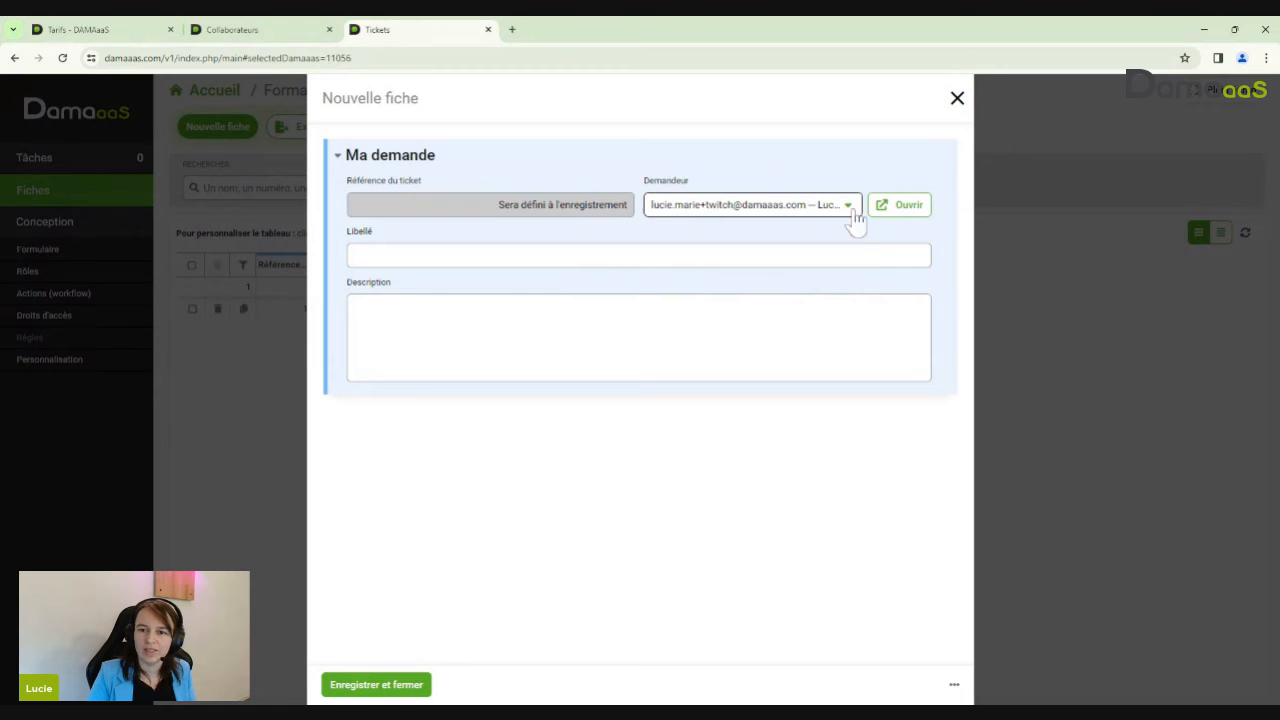
Clear and reselect the first collaborator as Demandeur, save ticket 2, and return to the form designer
click(672, 210)
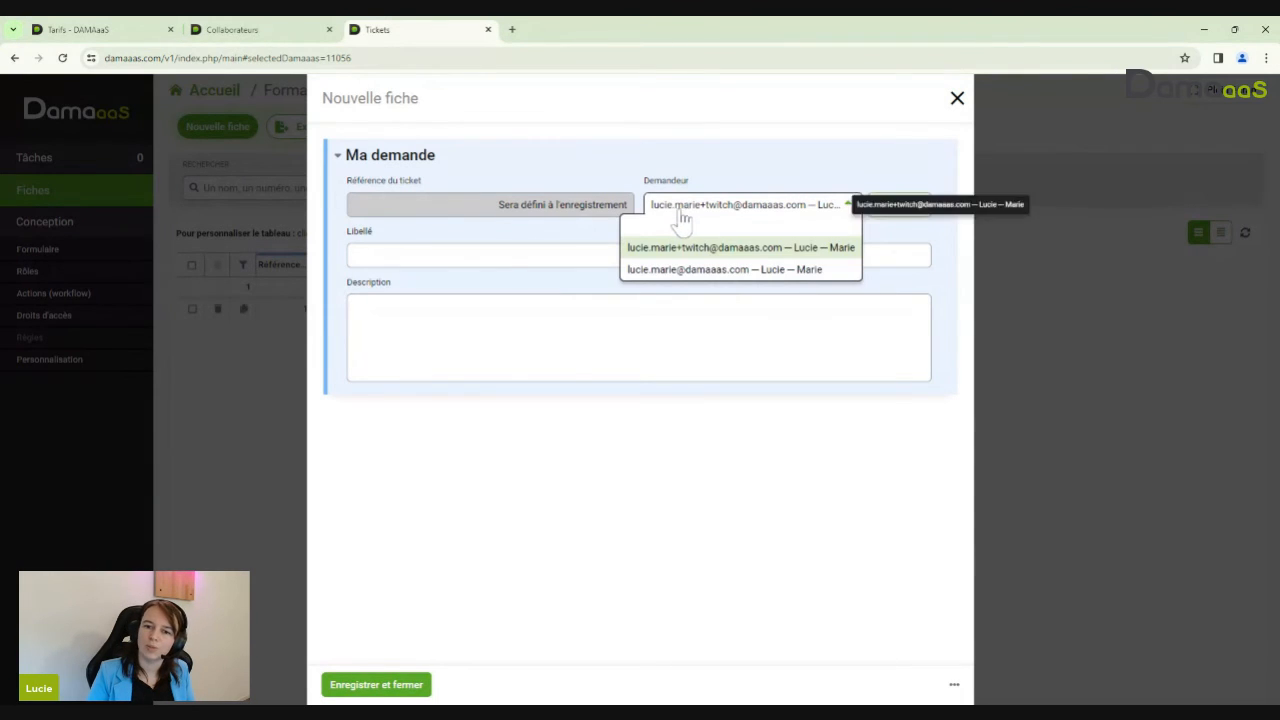
click(672, 230)
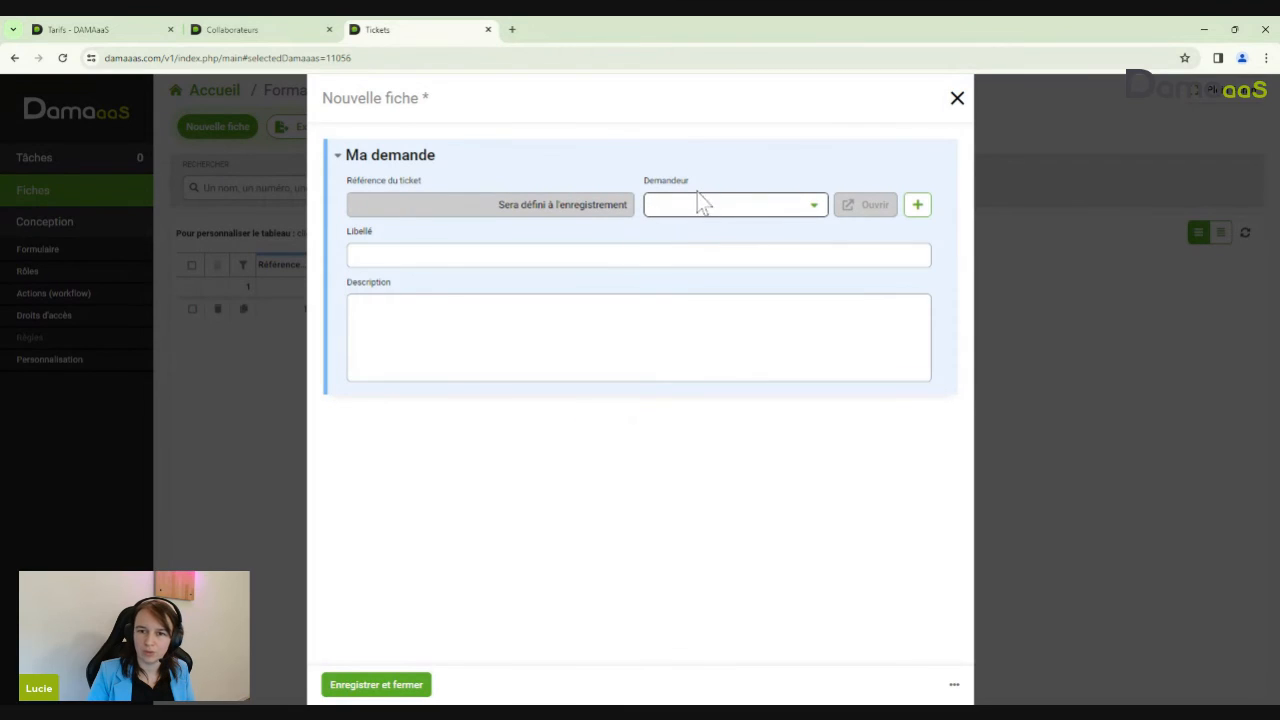
click(812, 205)
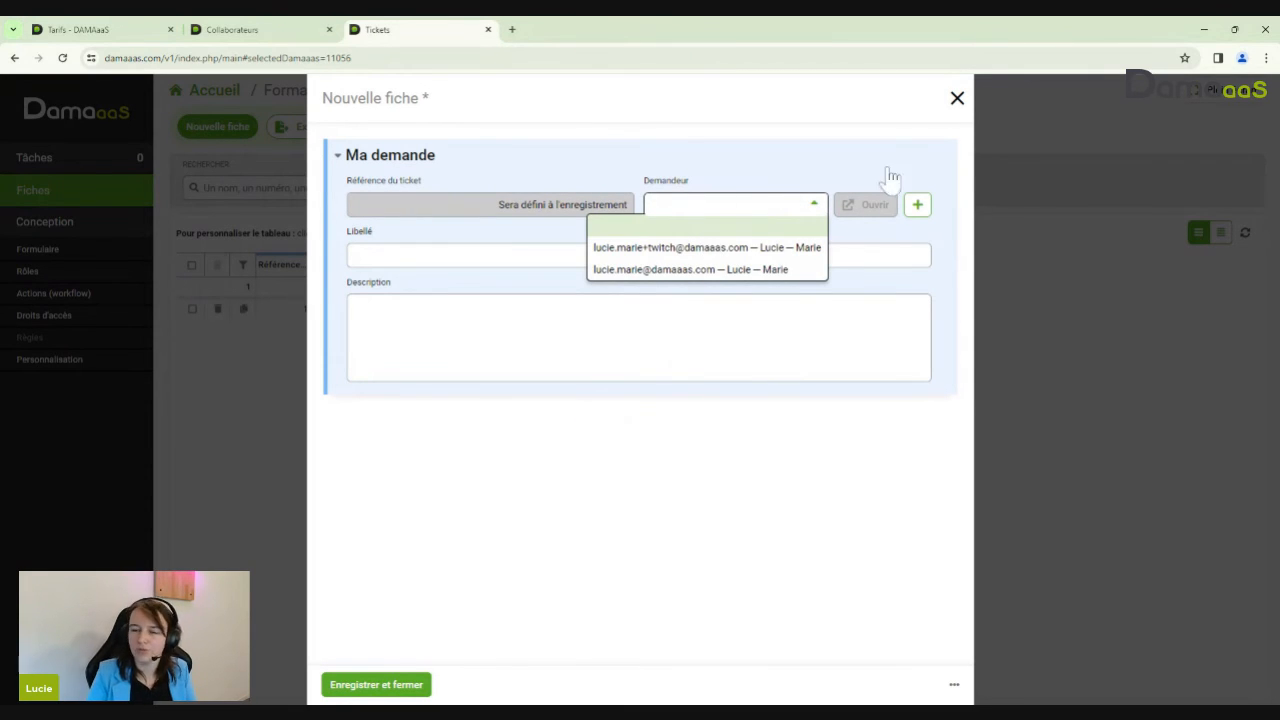
click(707, 258)
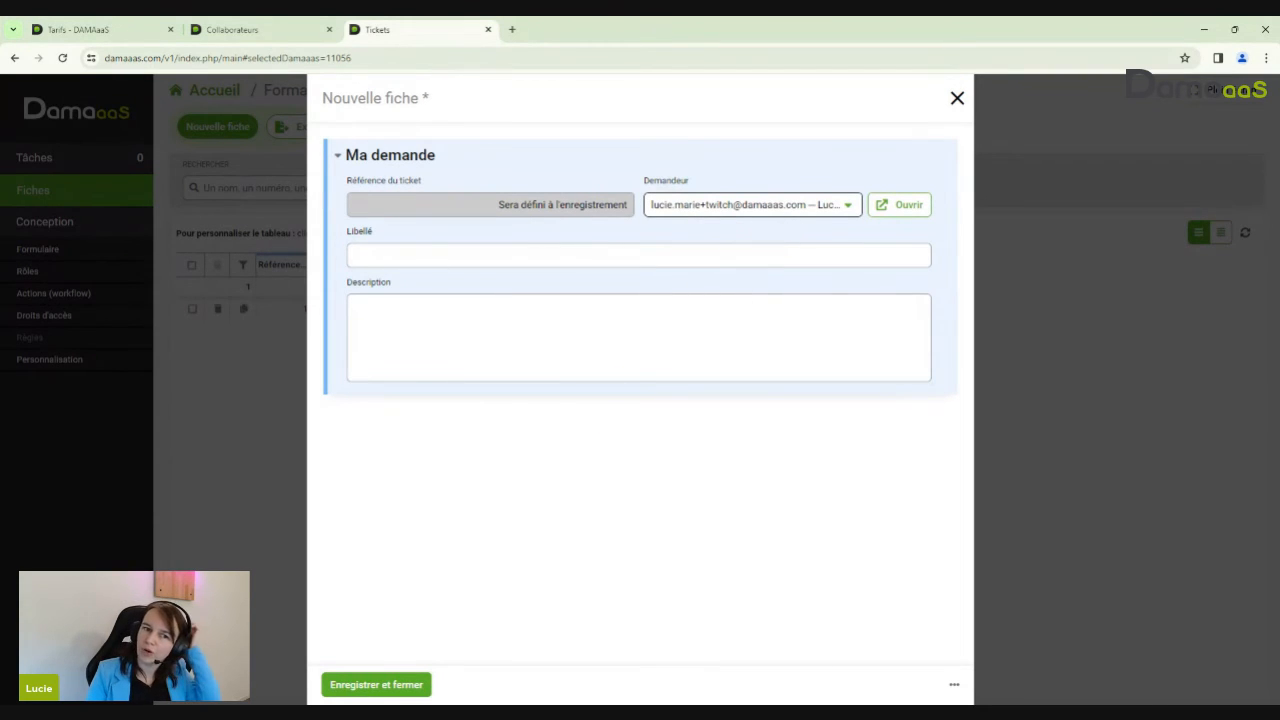
click(350, 686)
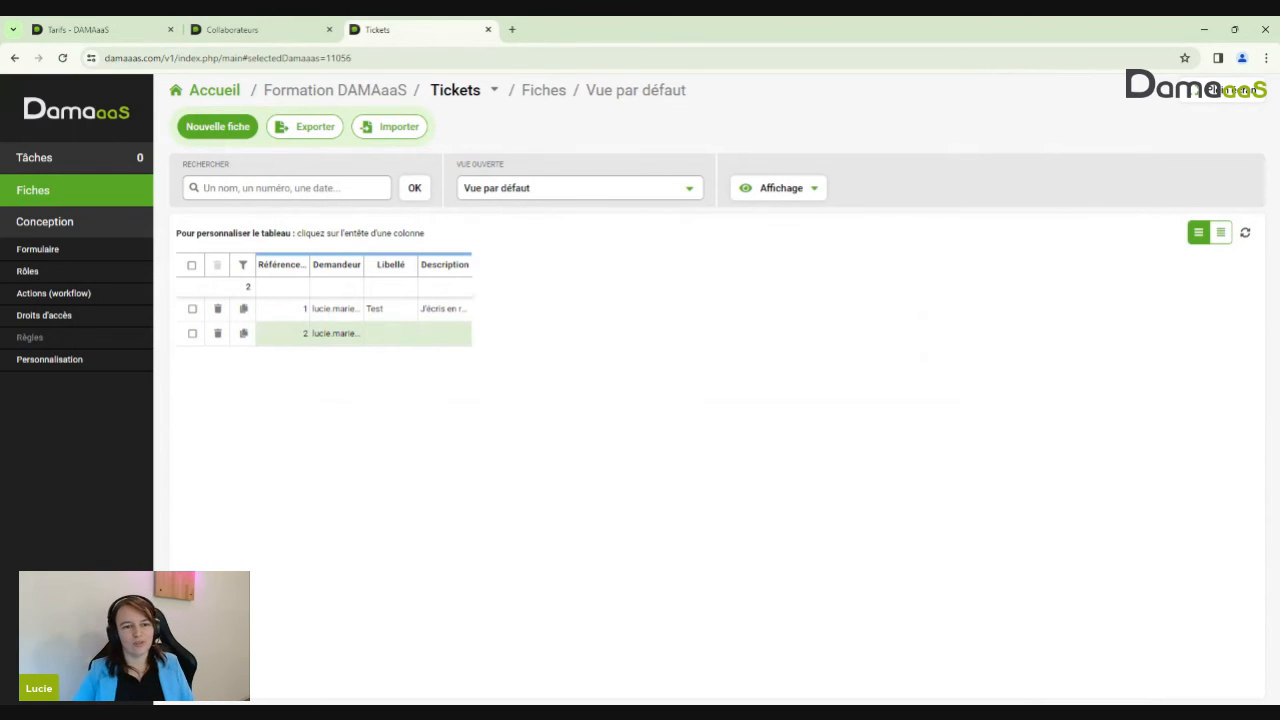
click(104, 252)
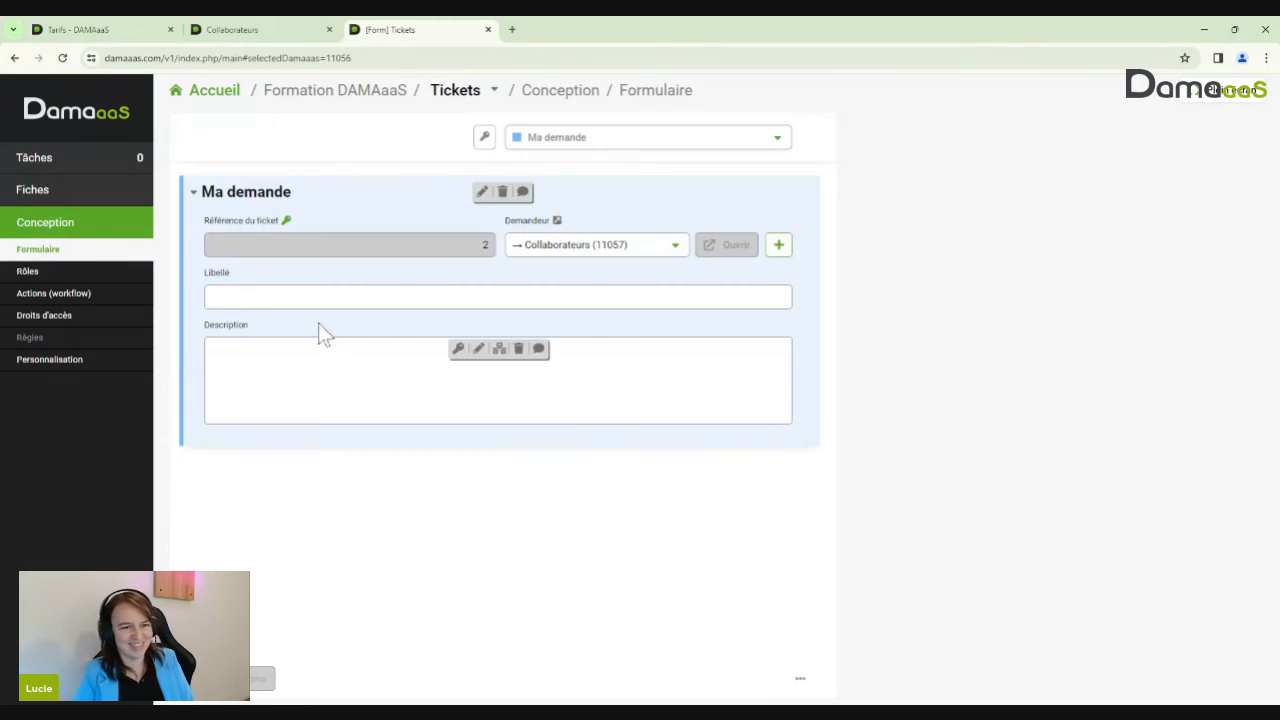
Insert a new form field with type Pièces jointes
click(288, 438)
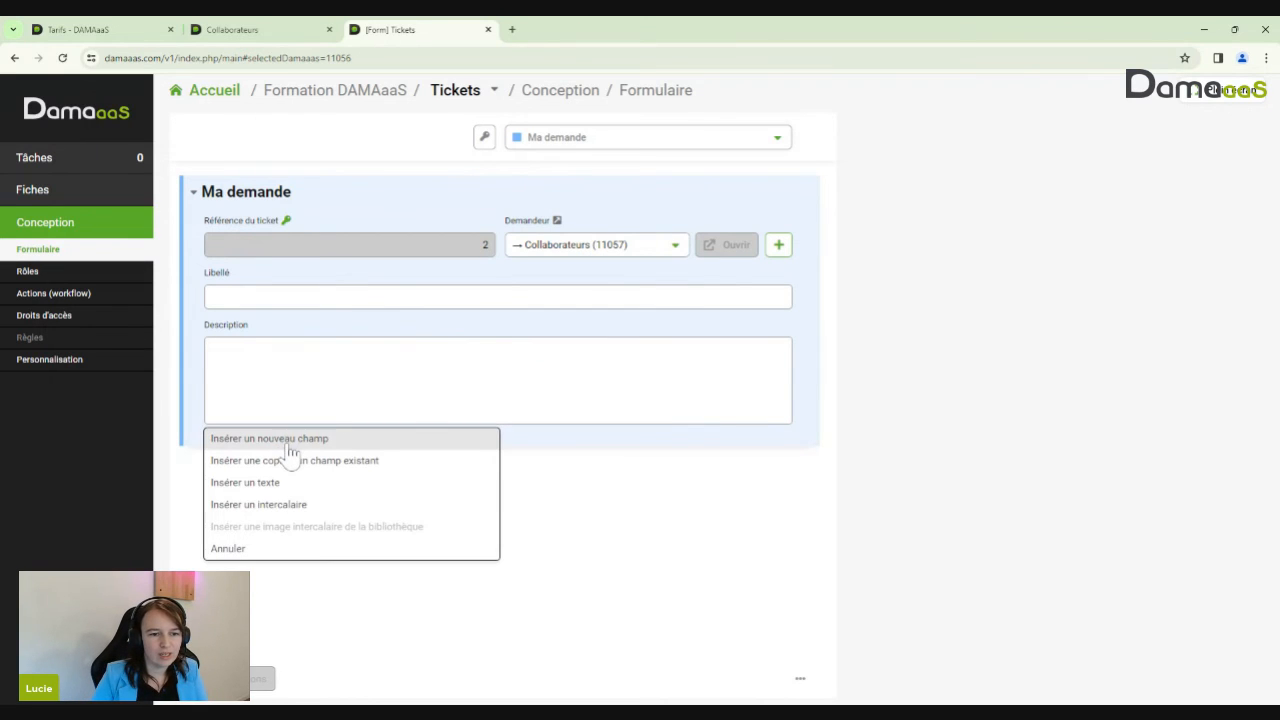
click(289, 440)
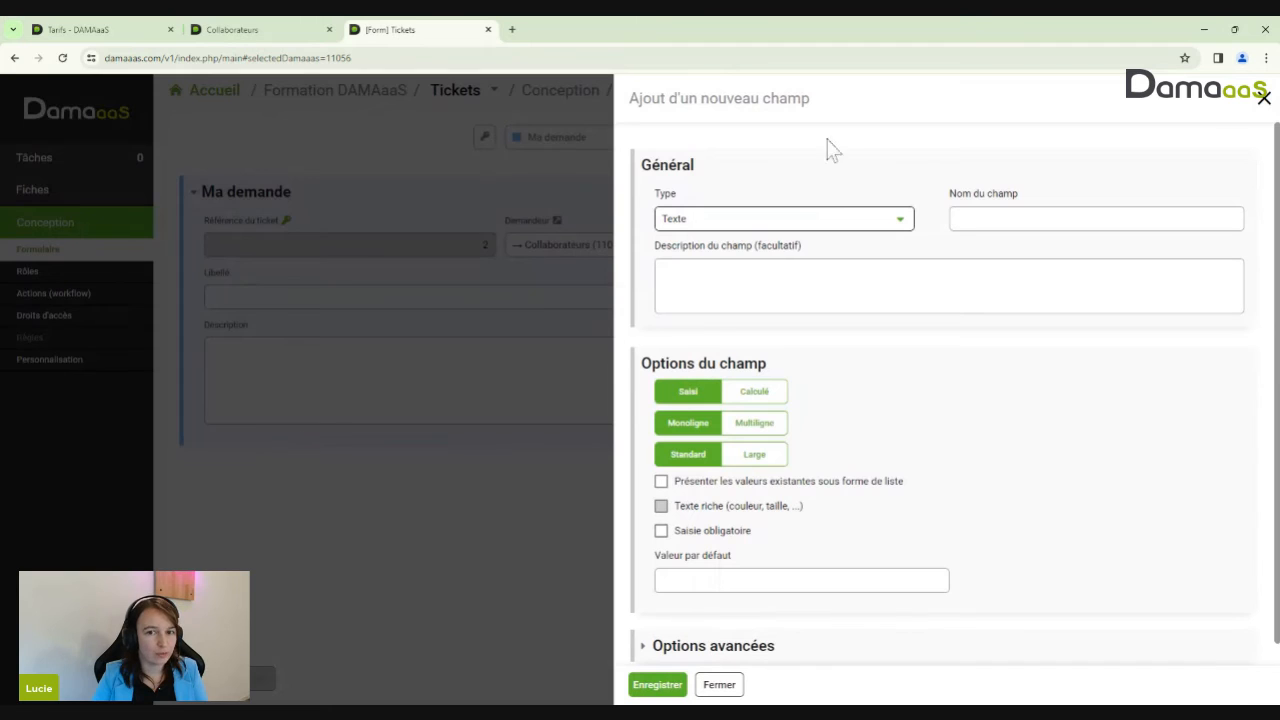
click(863, 228)
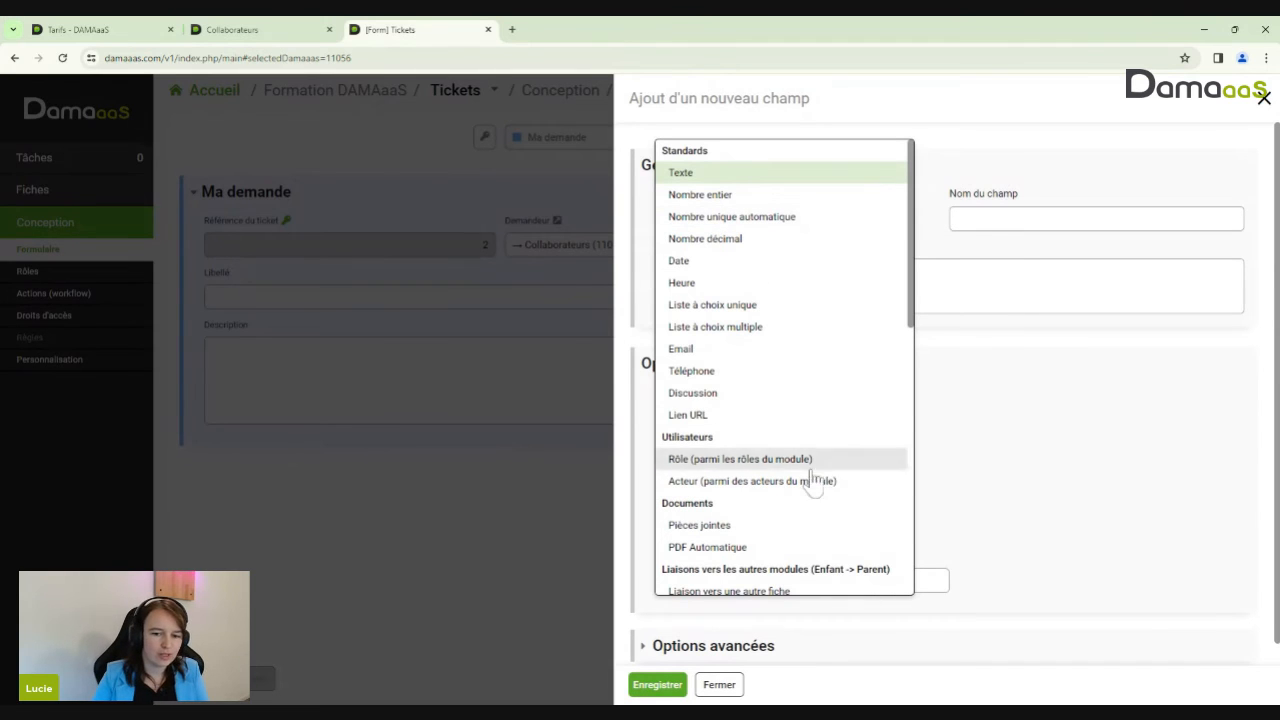
click(720, 527)
key(Tab)
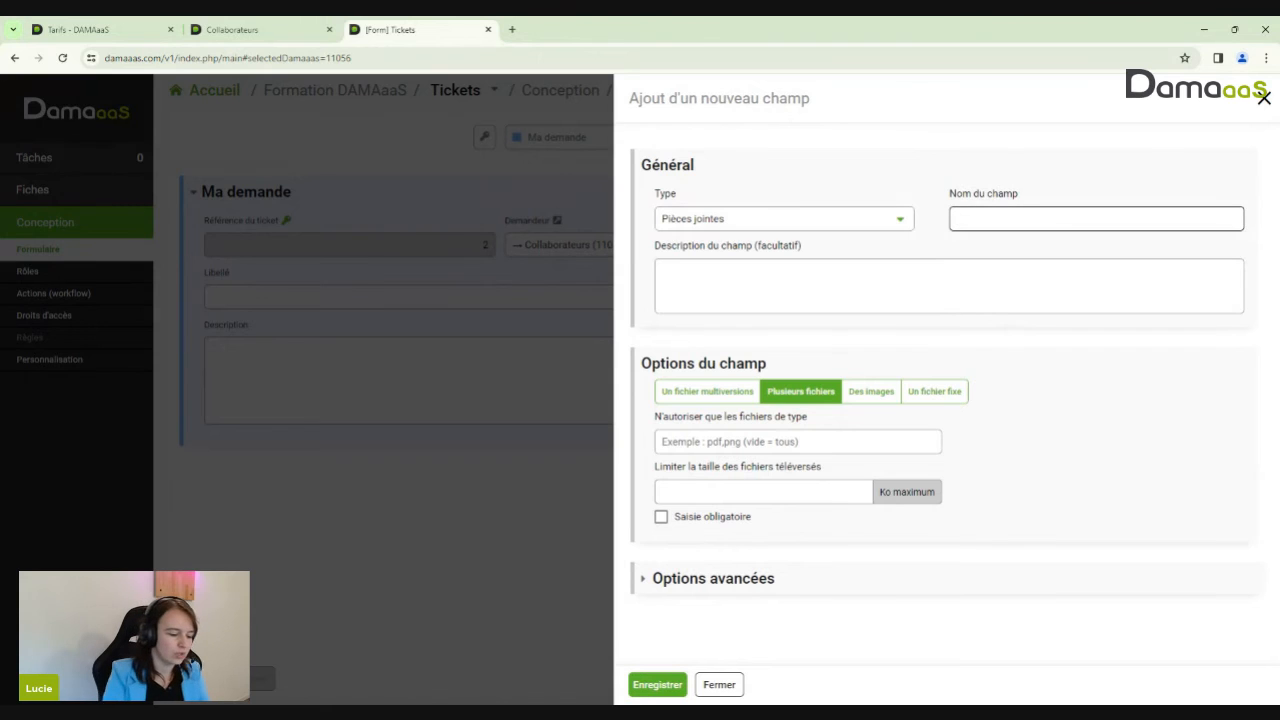
Name the attachment field 'Joindre un fichier' and review its file-count options
text(Pièc)
key(BackSpace)
key(BackSpace)
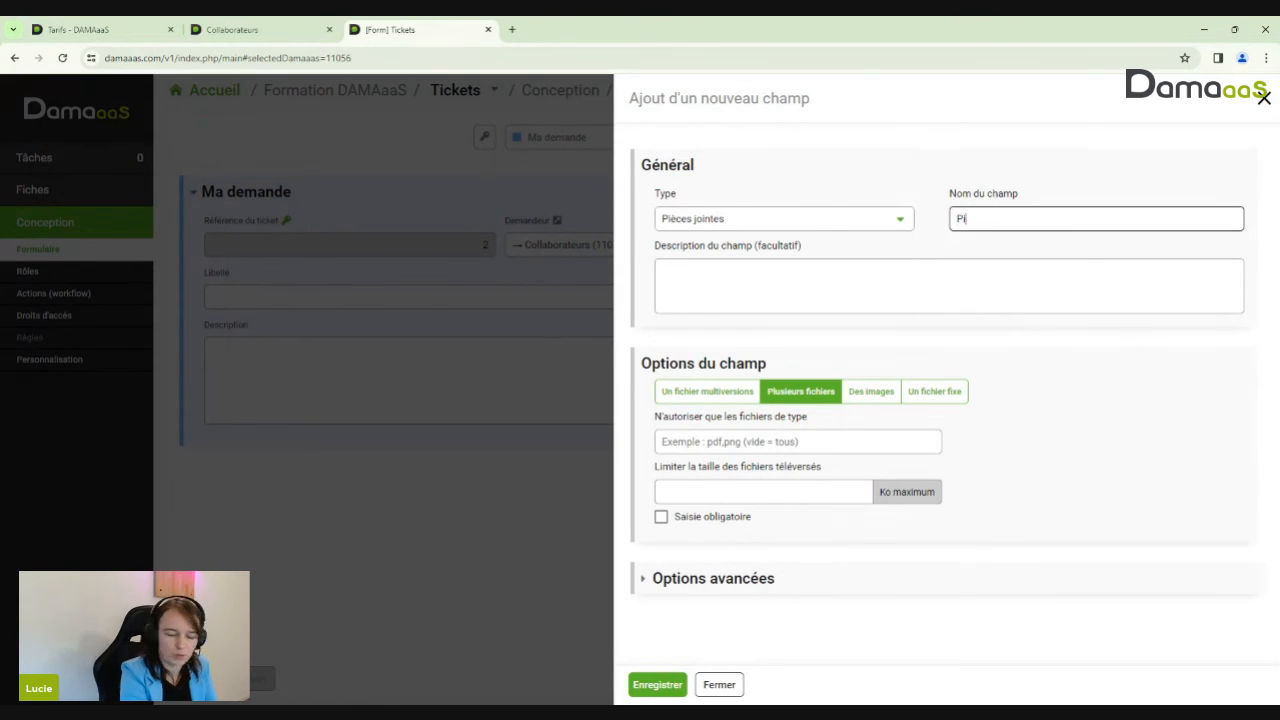
text(èce)
key(BackSpace)
text(s)
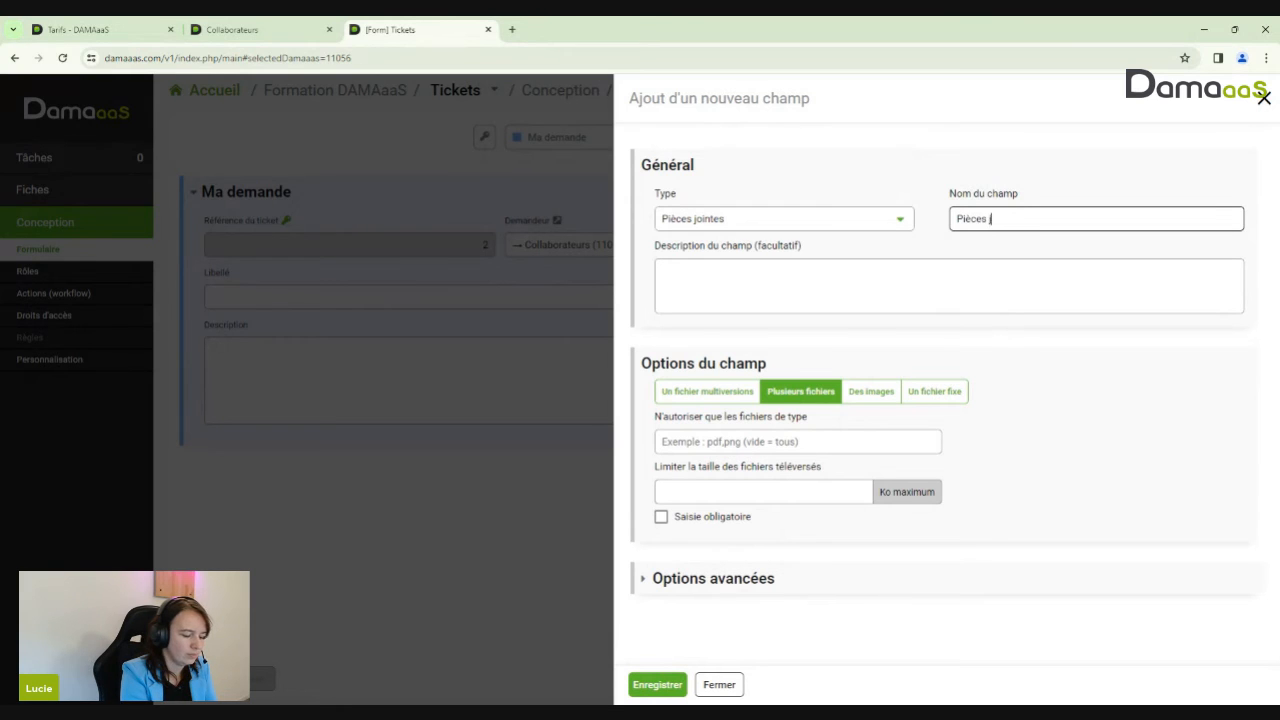
key(BackSpace)
key(BackSpace)
key(BackSpace)
key(BackSpace)
key(BackSpace)
key(BackSpace)
key(BackSpace)
text(Jo)
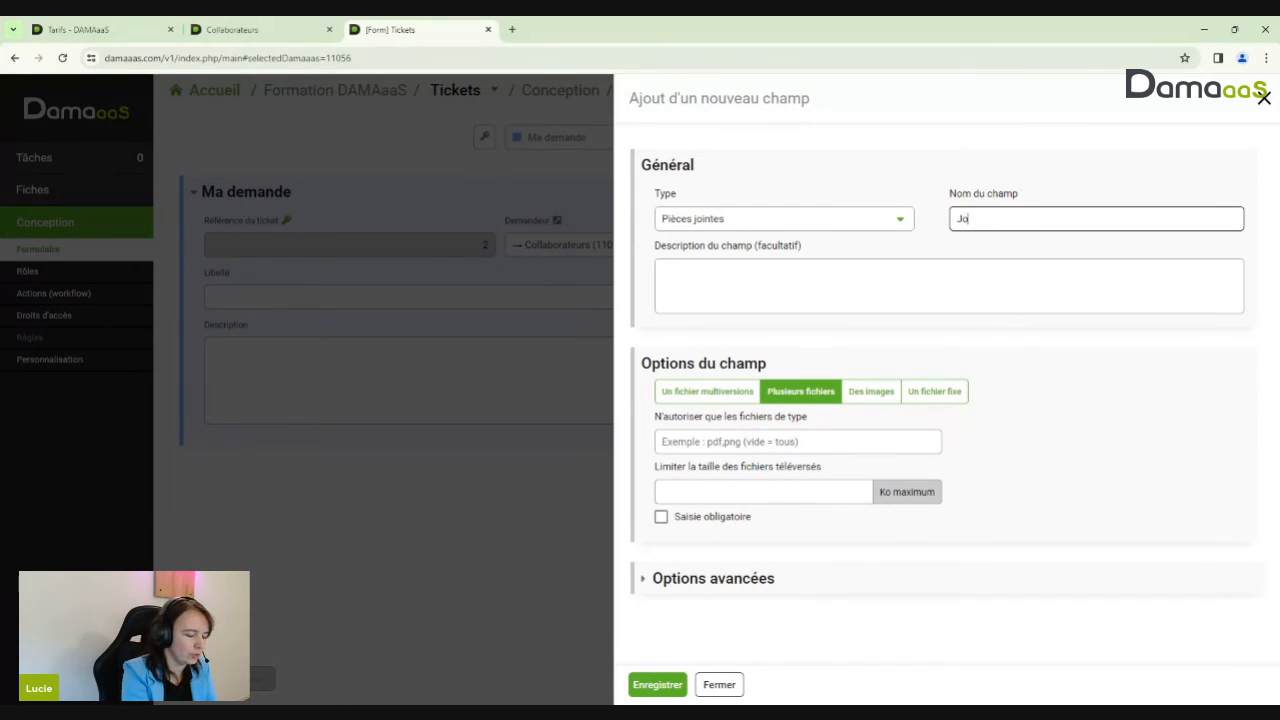
text(indre un fichier)
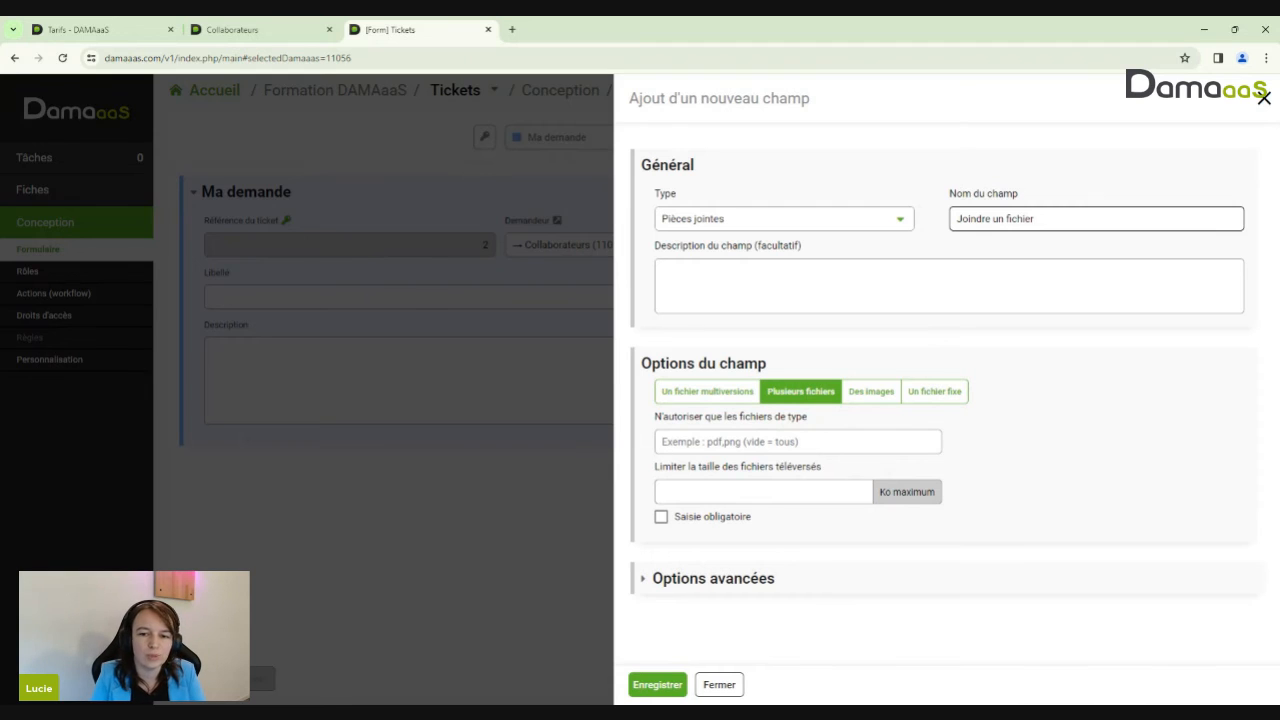
click(733, 393)
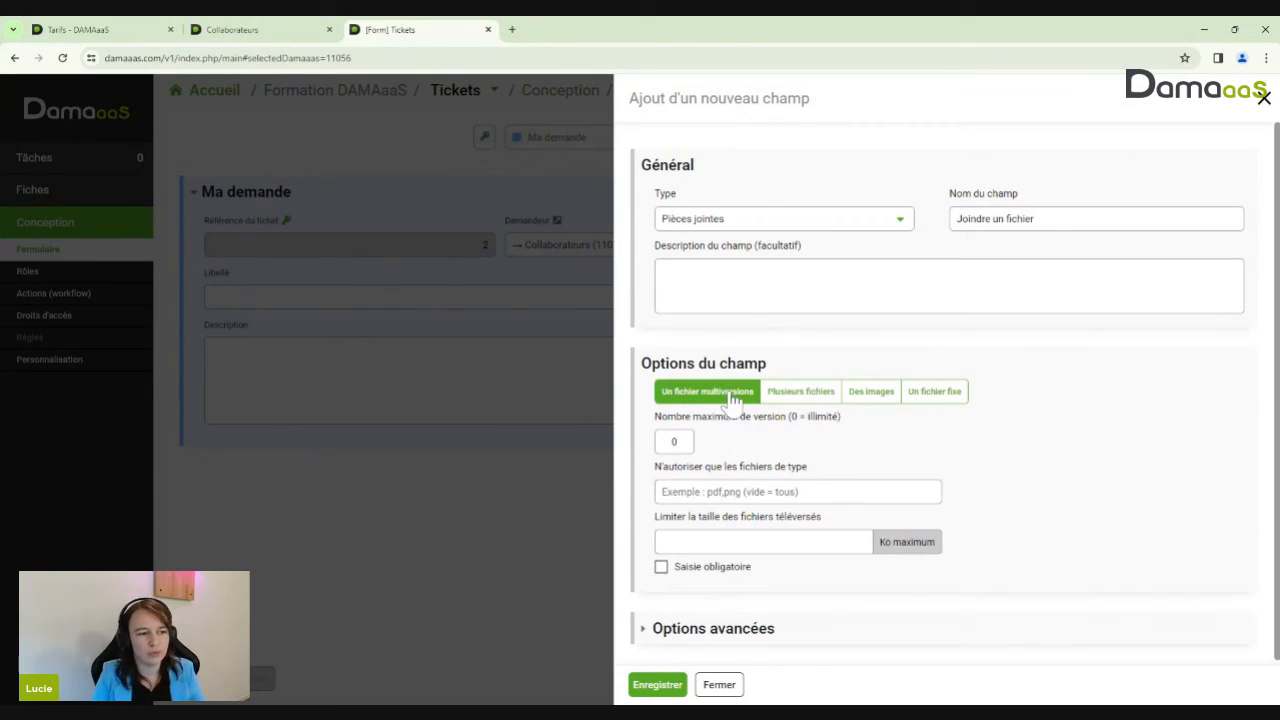
Set Joindre un fichier to accept several files, check Options avancées, and save it
click(790, 396)
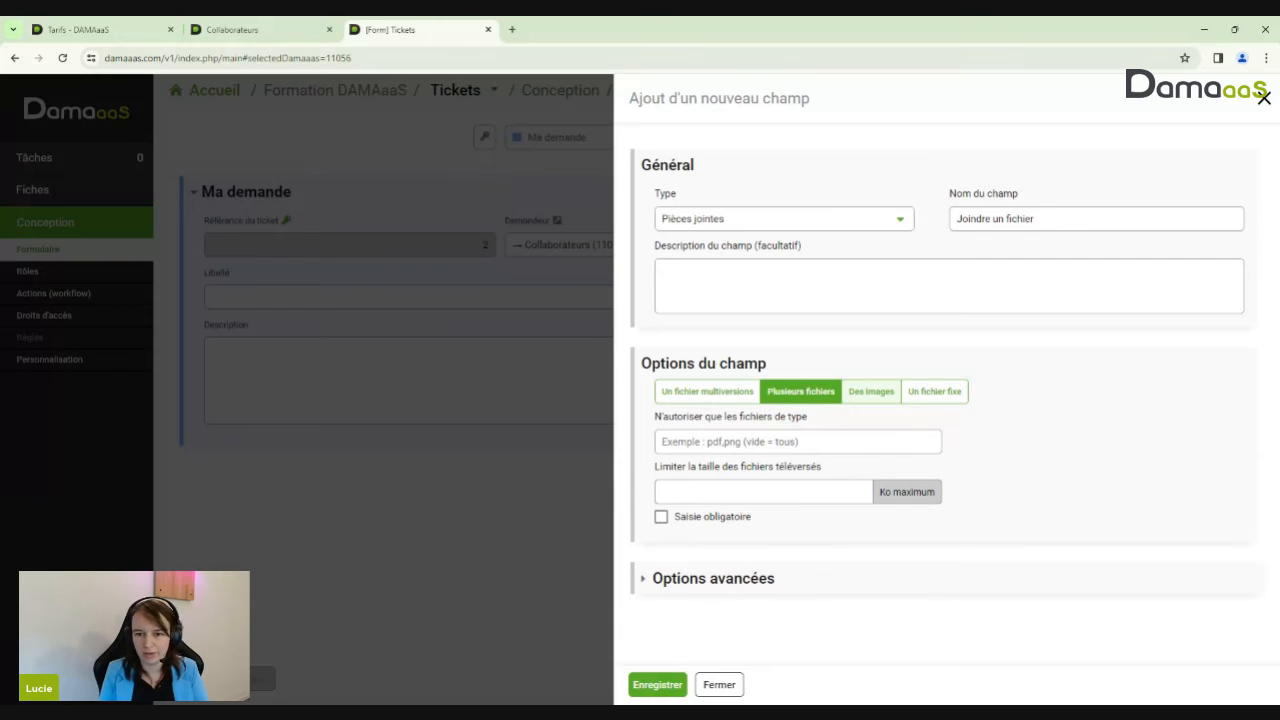
click(850, 442)
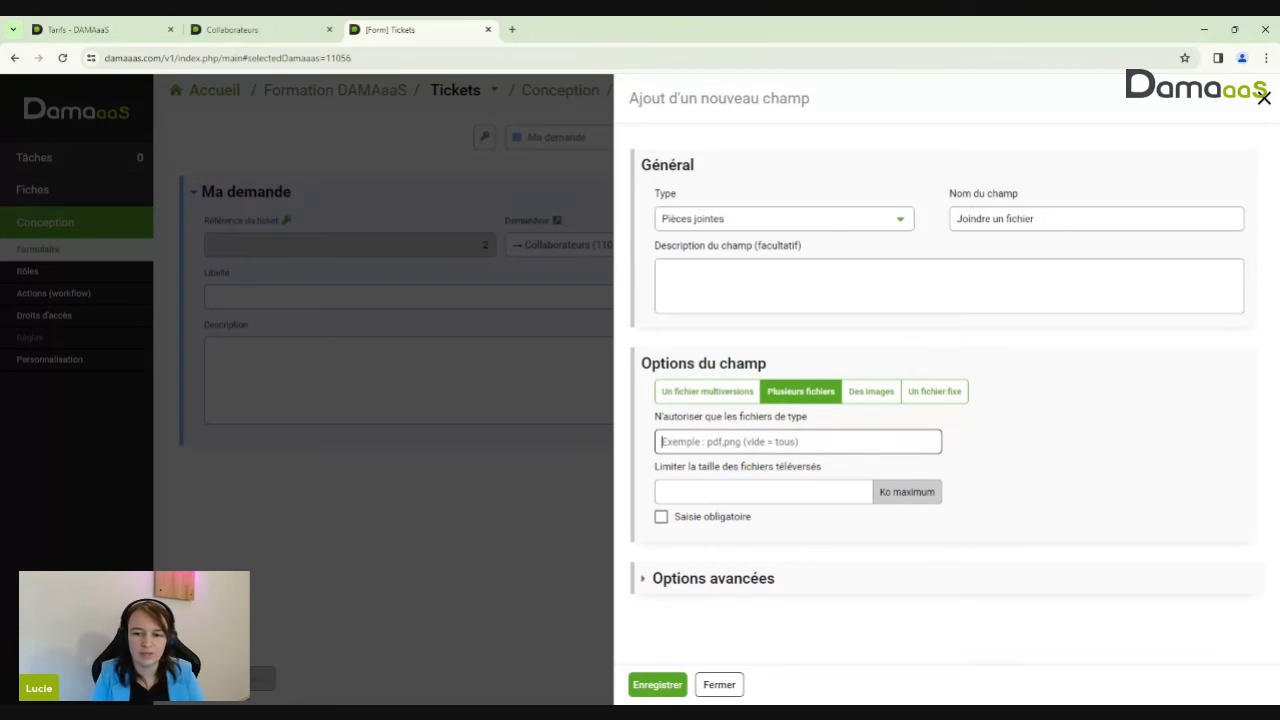
click(872, 408)
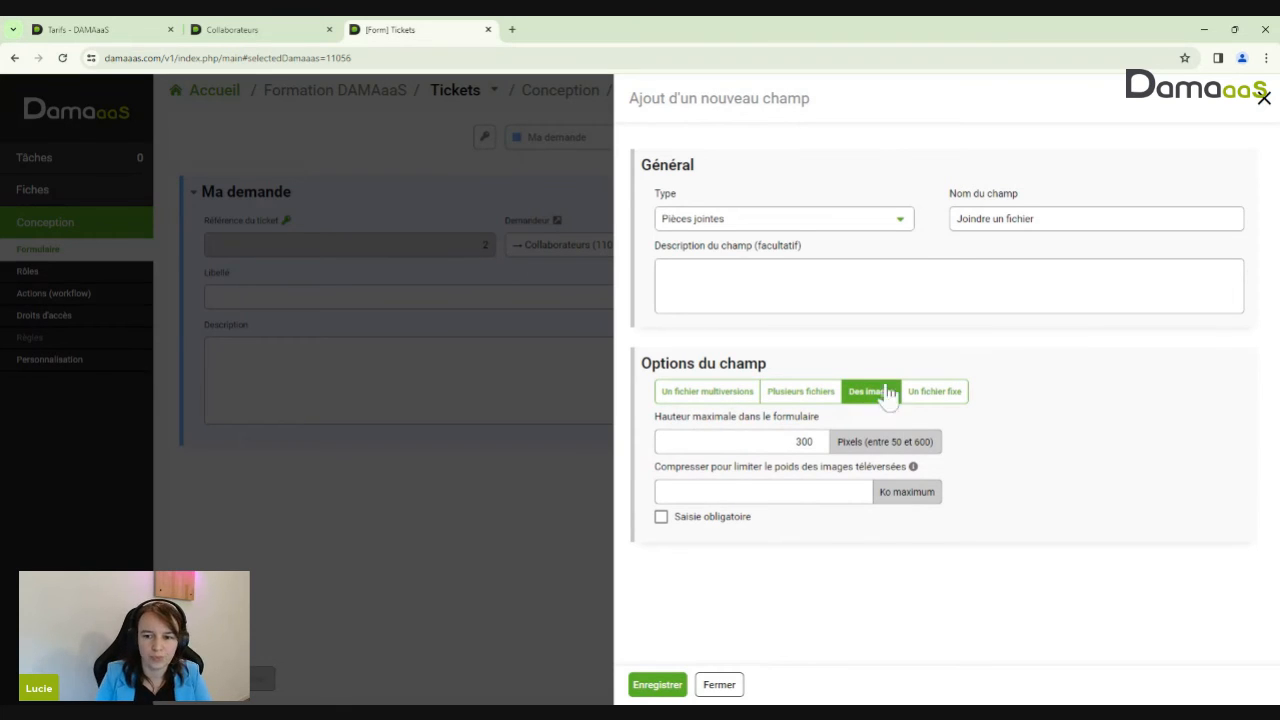
click(926, 394)
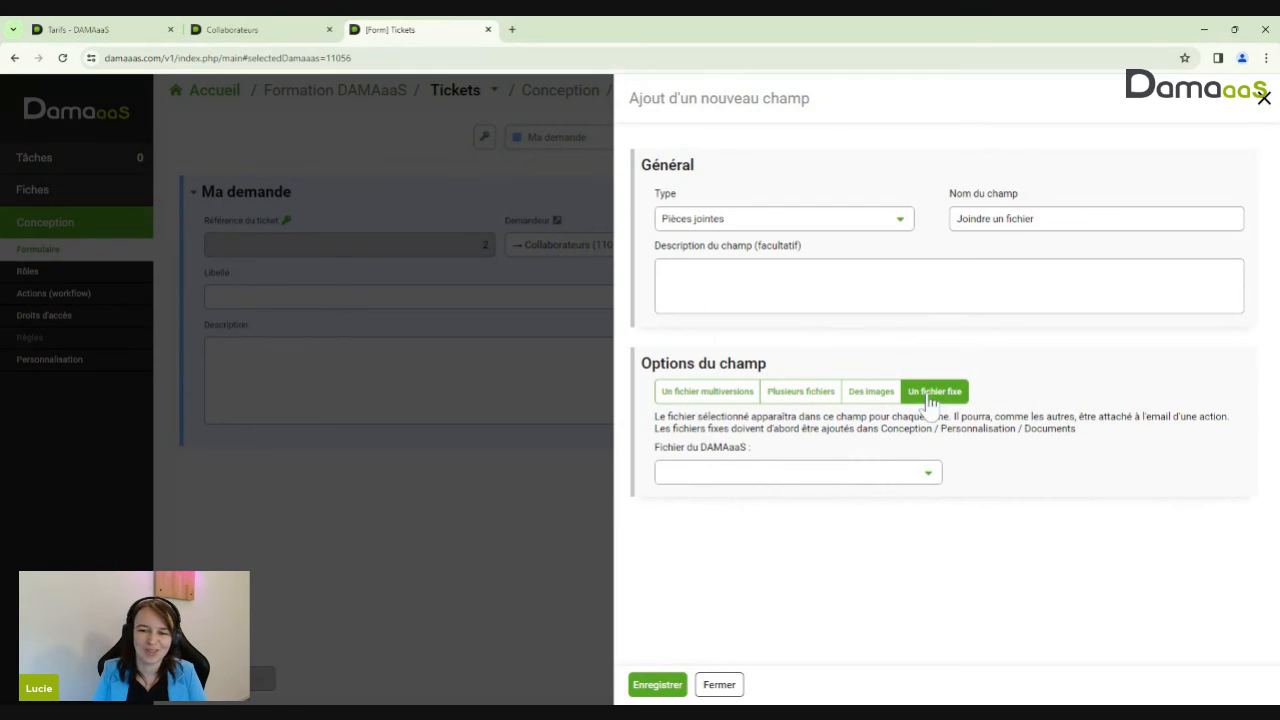
click(872, 392)
click(797, 390)
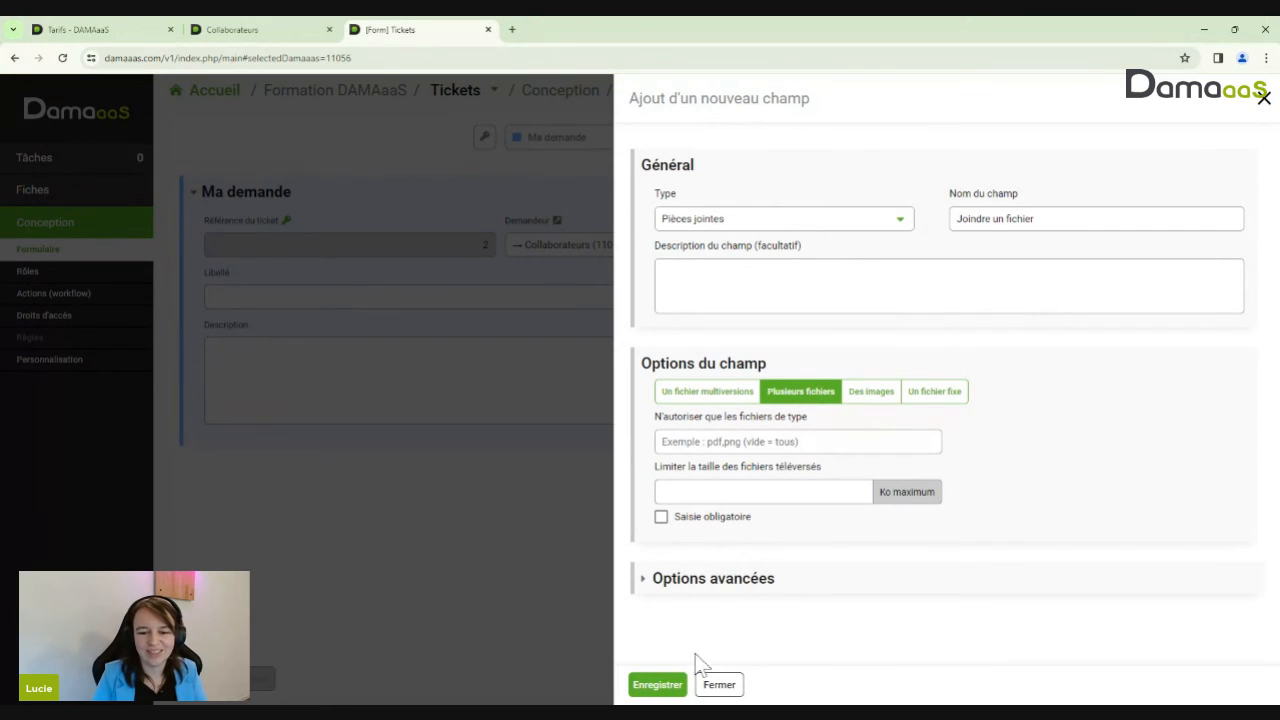
click(731, 579)
scroll(879, 471, down, 1)
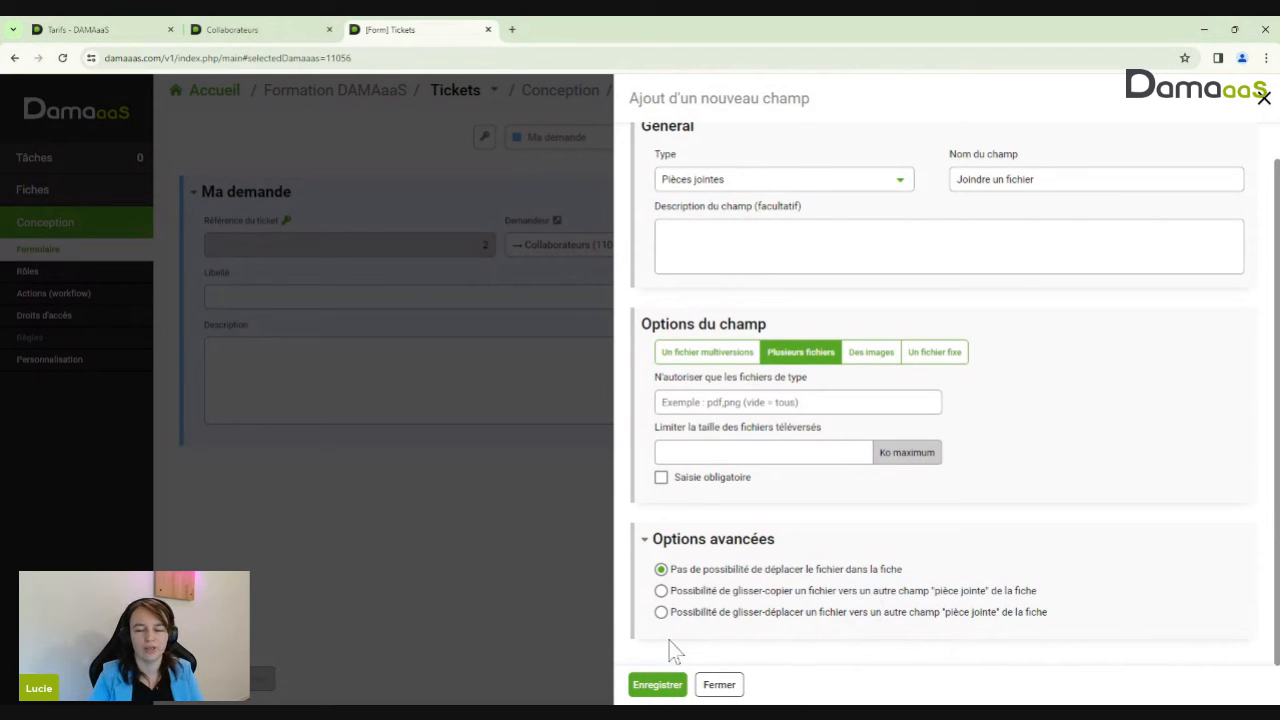
click(656, 686)
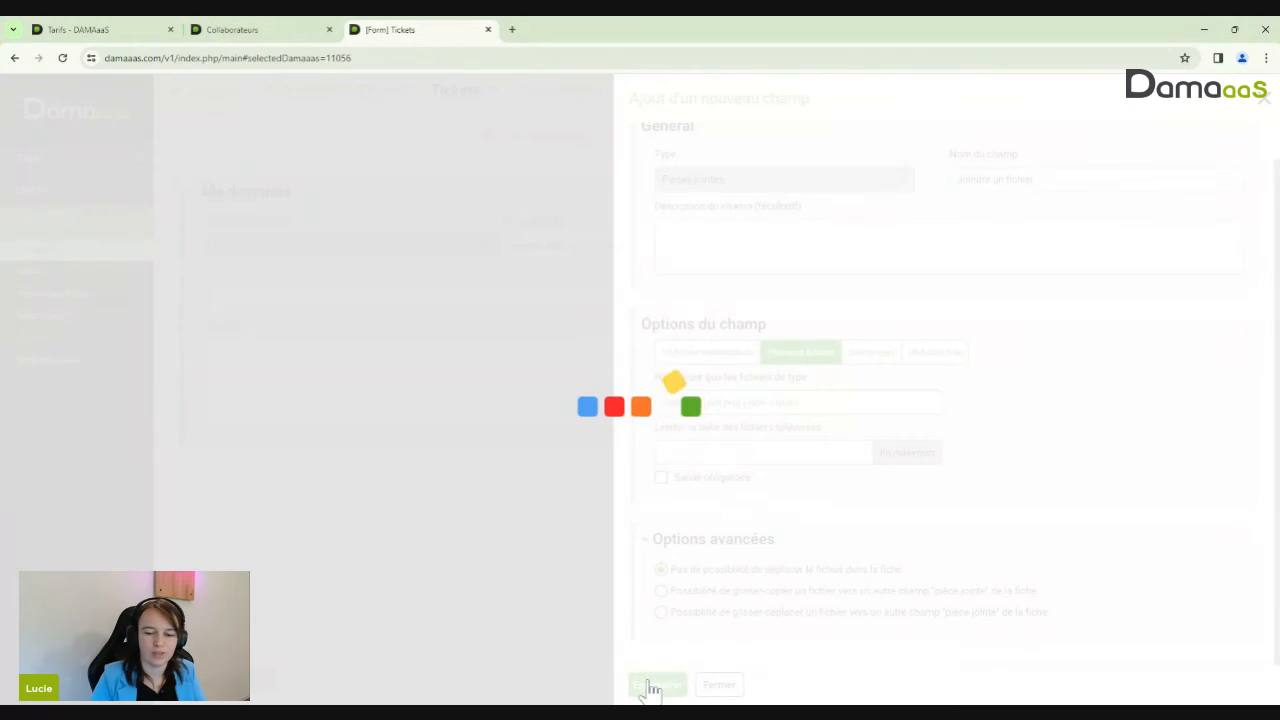
Insert another new form field with type Pièces jointes
mouse_move(337, 466)
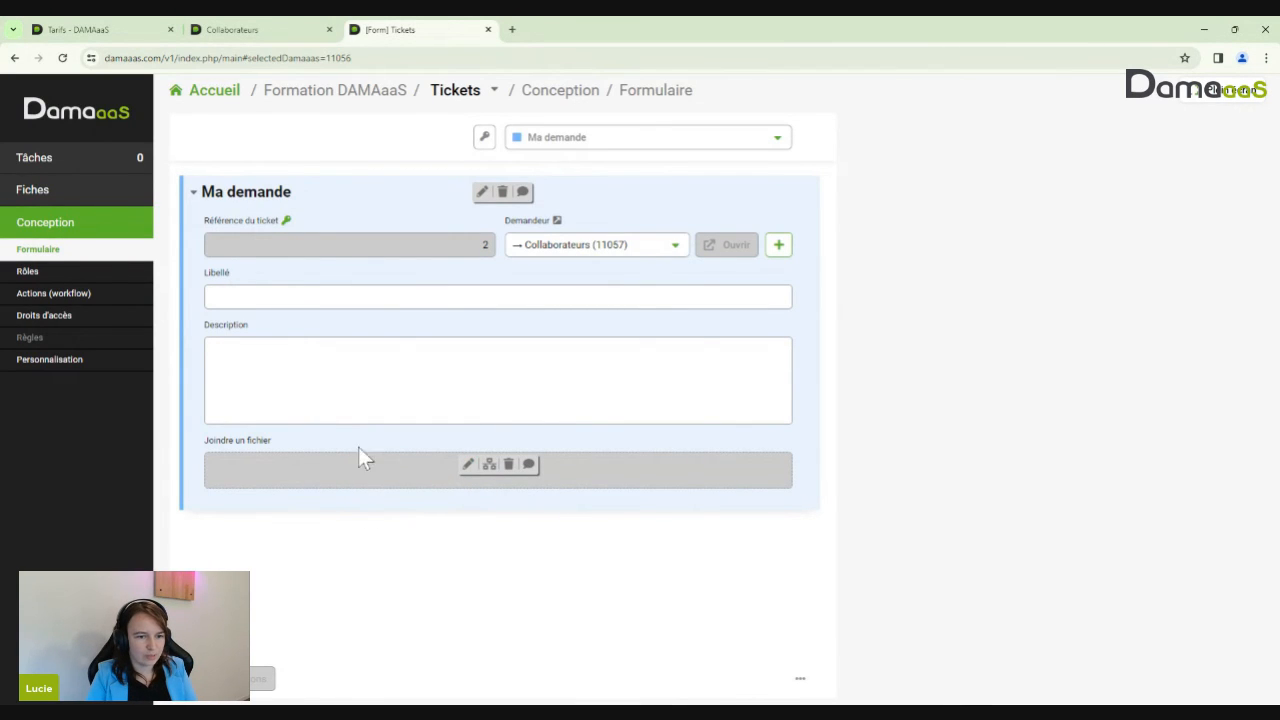
click(362, 440)
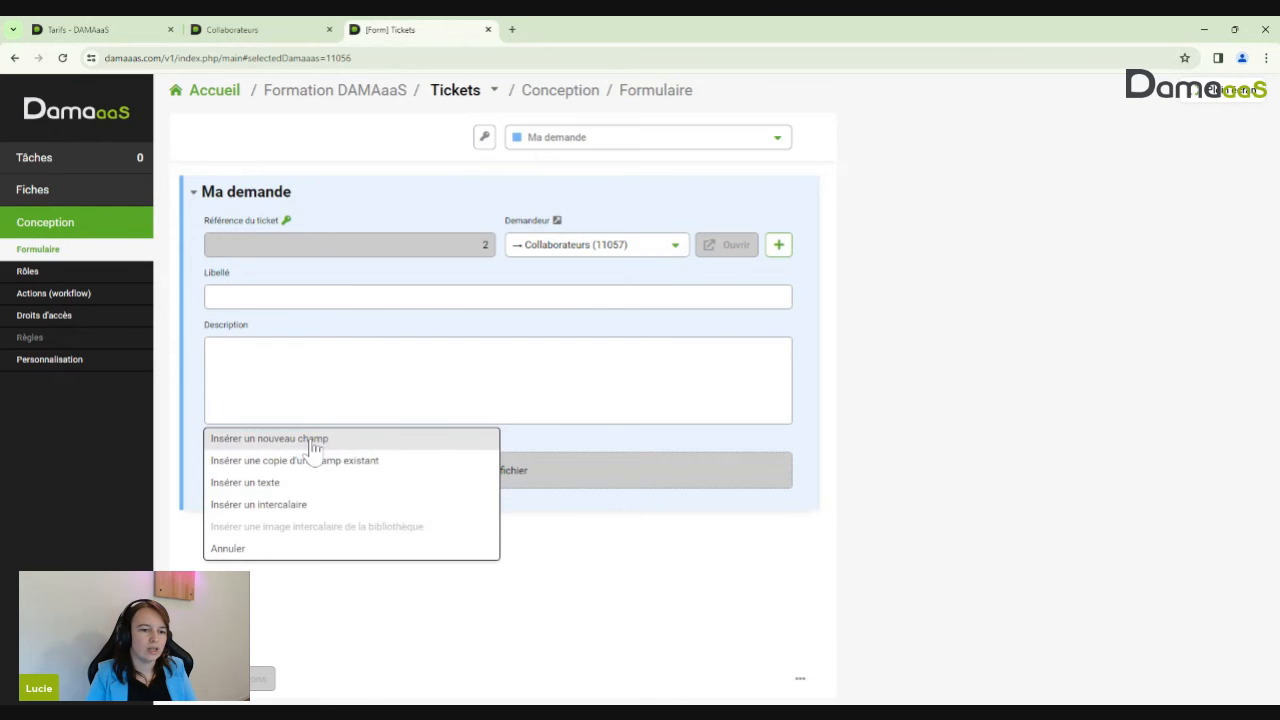
click(315, 442)
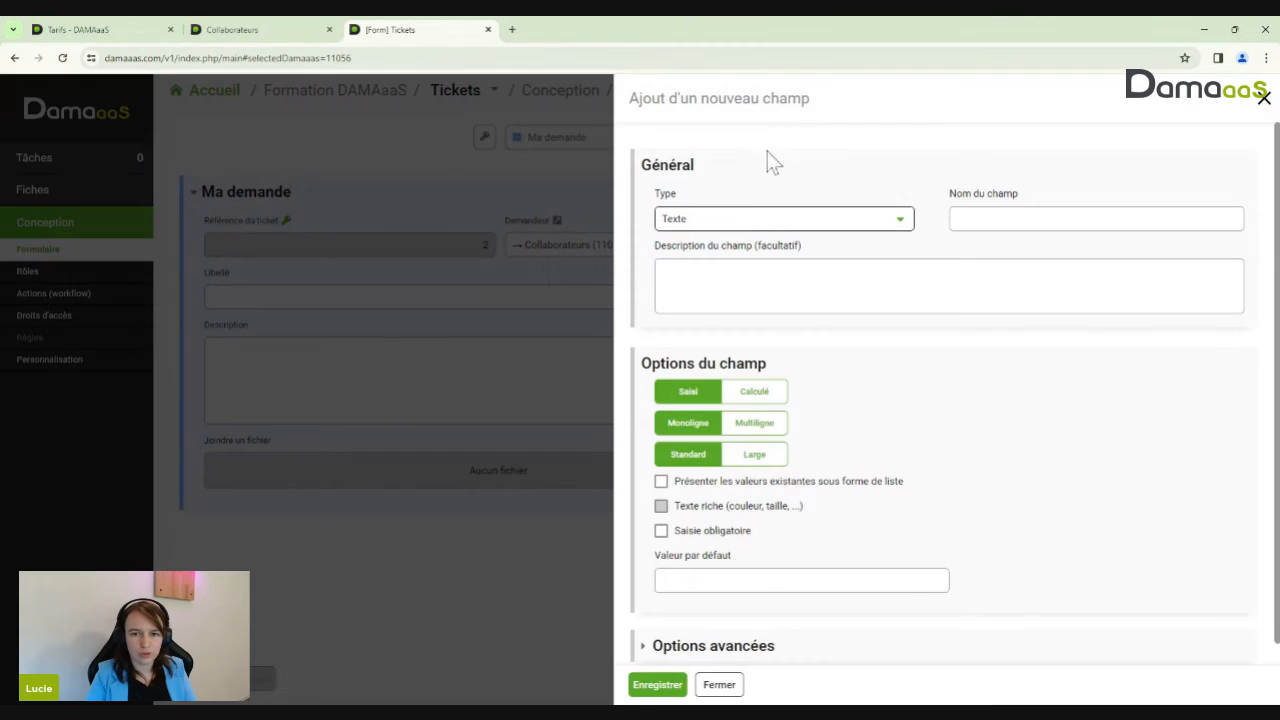
click(748, 222)
scroll(790, 410, down, 2)
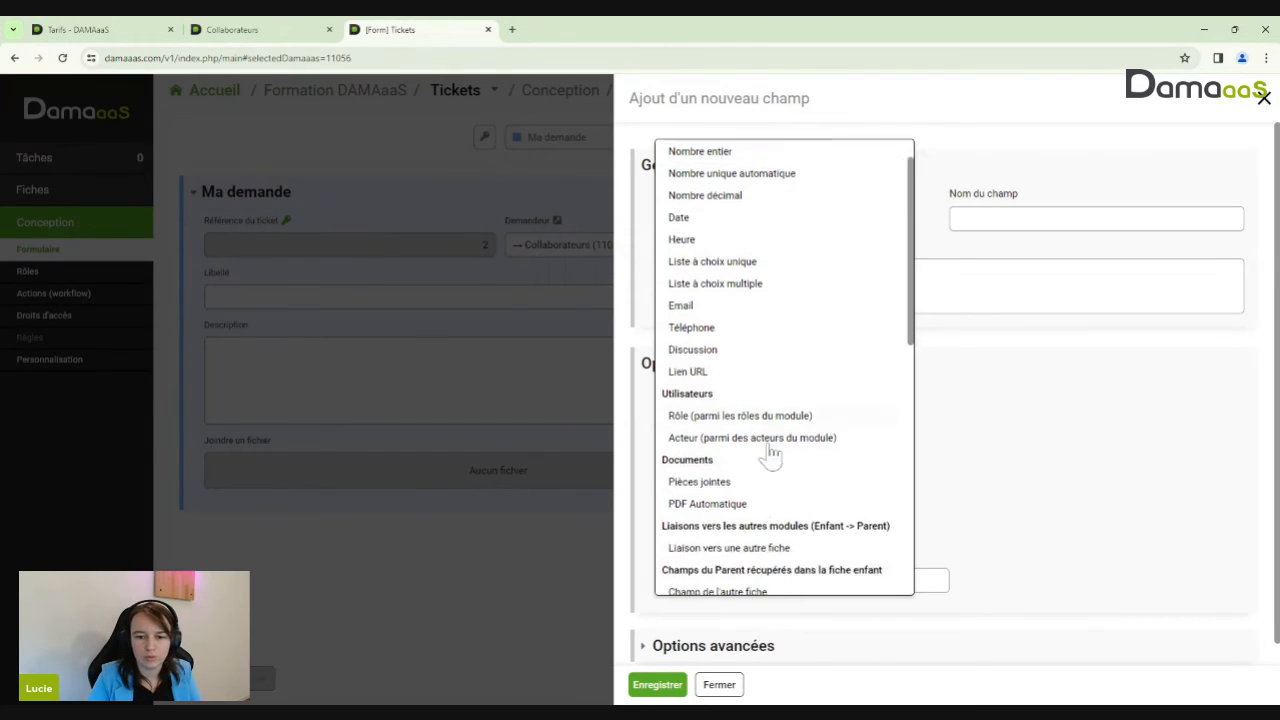
click(700, 458)
click(1040, 219)
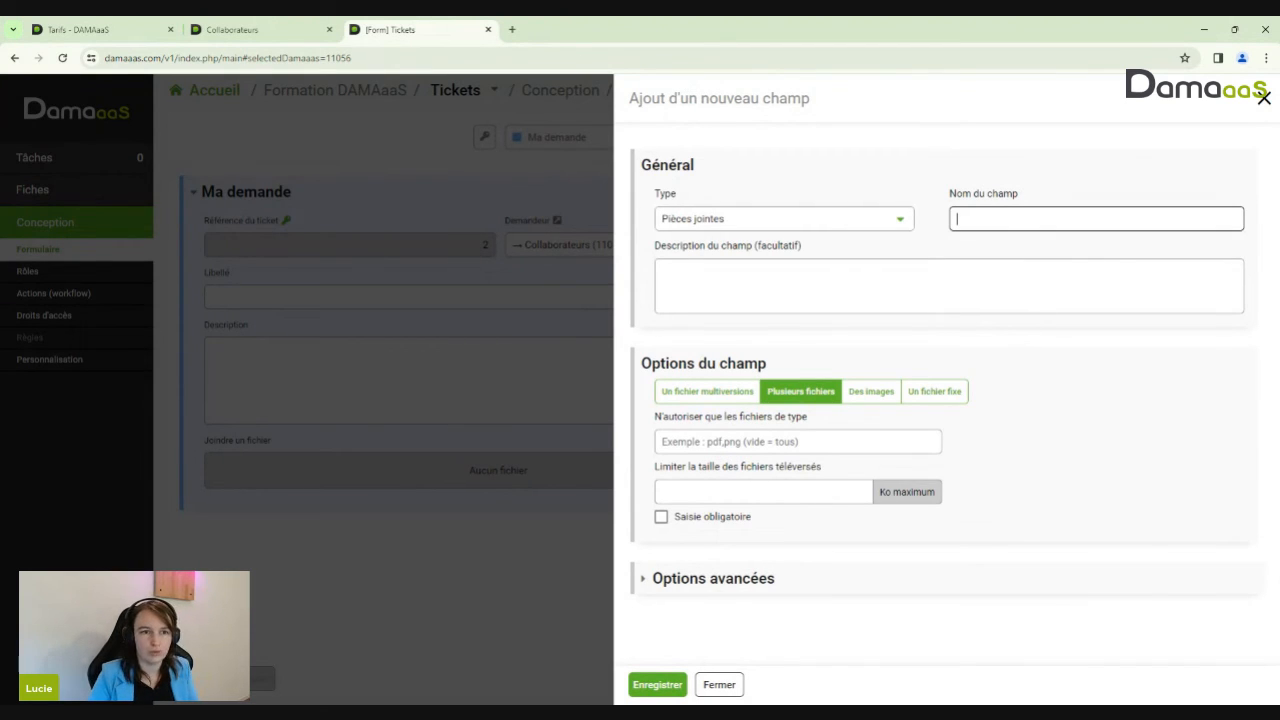
Name it 'Ajouter des images', restrict it to images with 300-pixel height, and save
text(A)
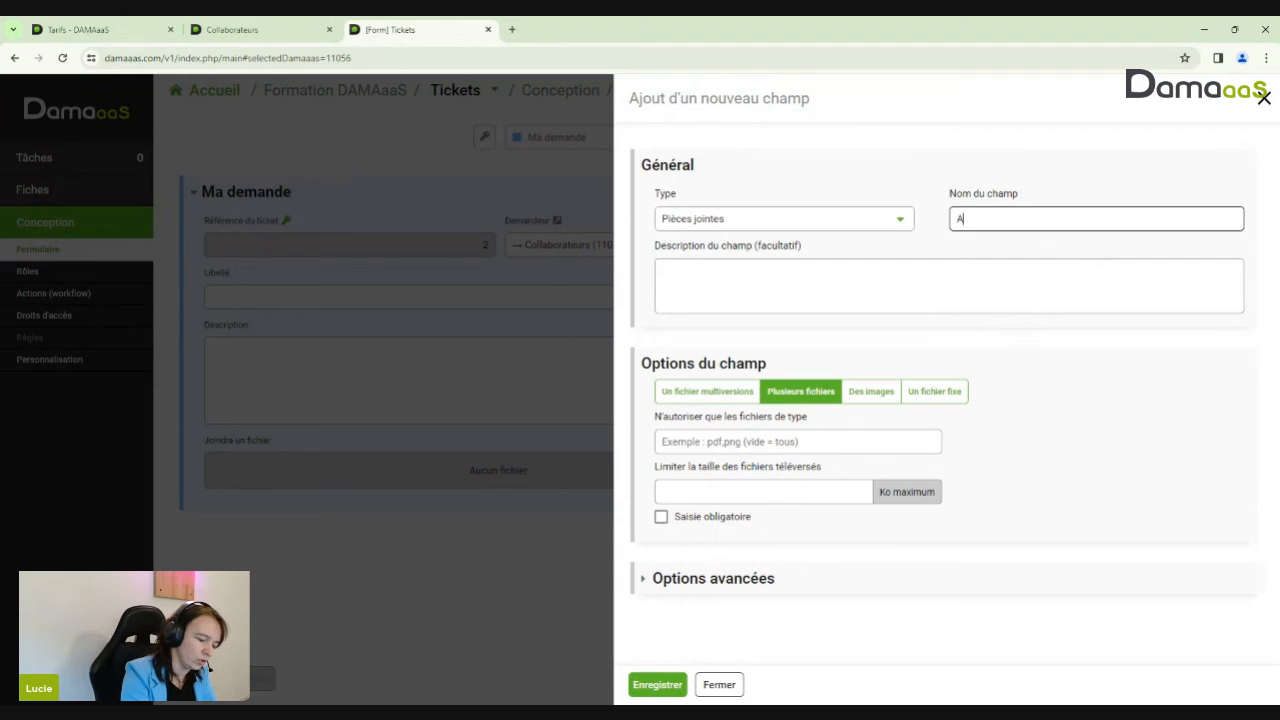
text(jouter une image)
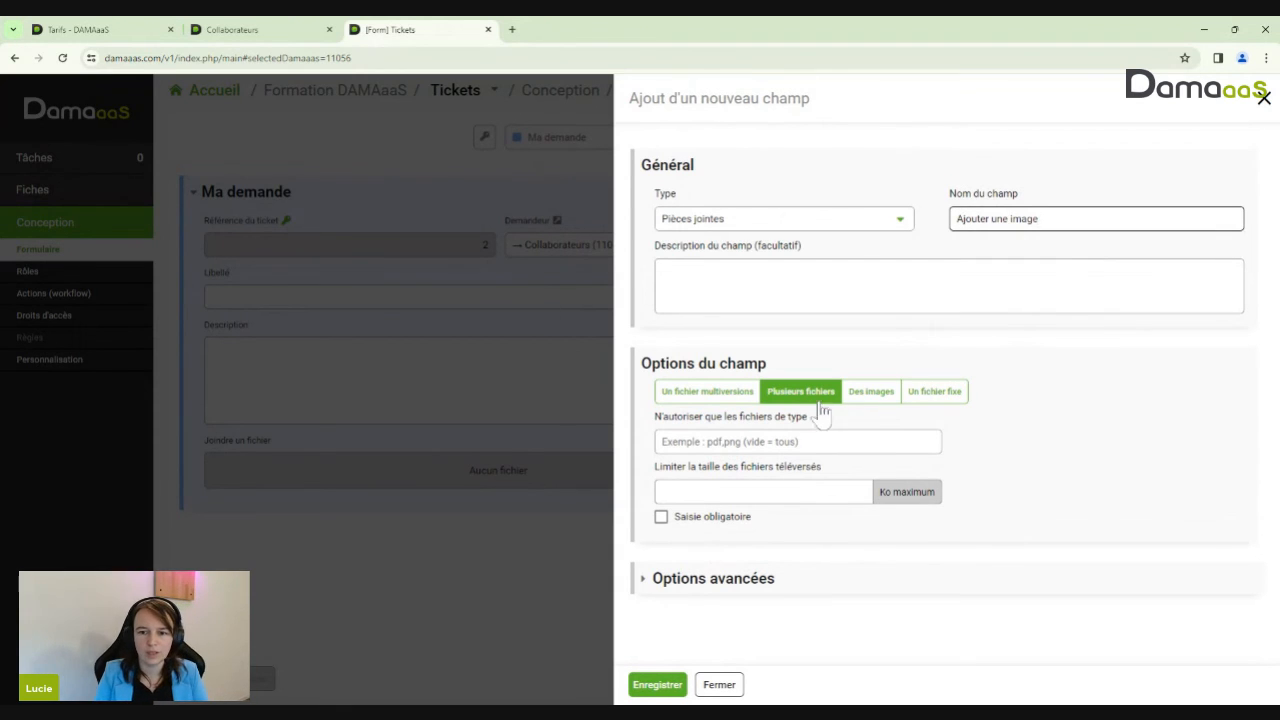
click(871, 395)
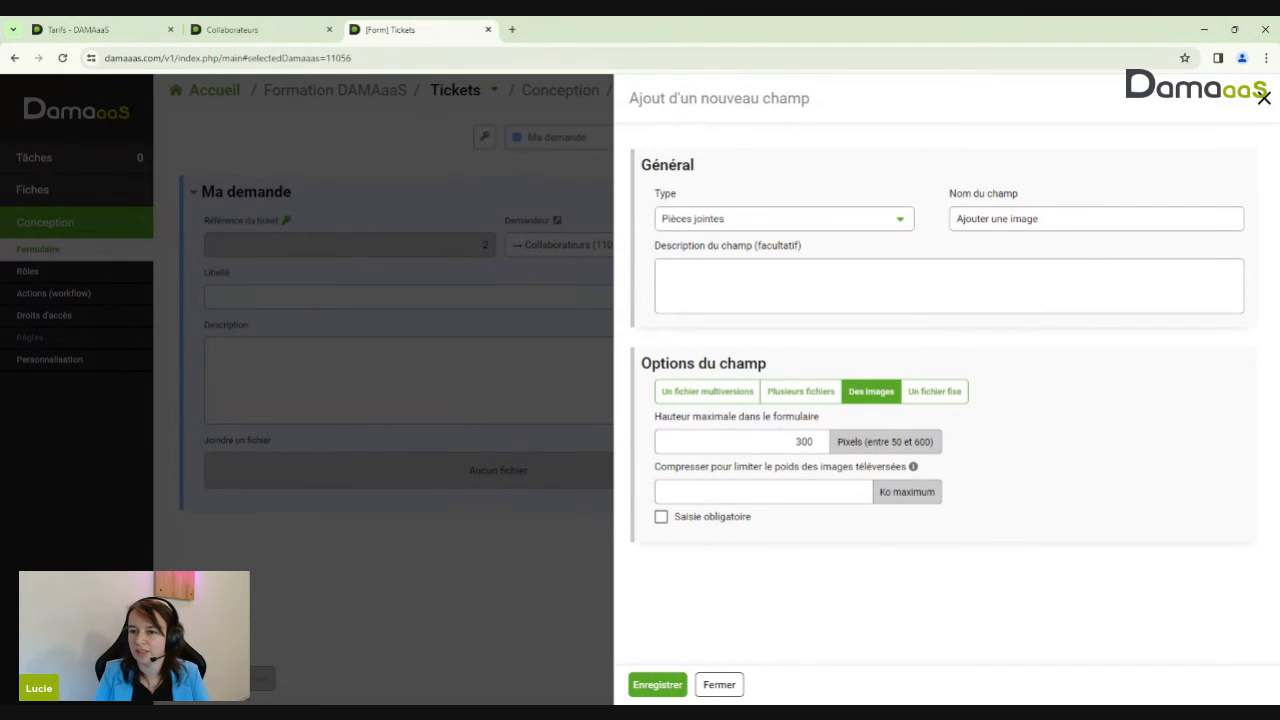
drag(991, 219, 1040, 219)
text(des images)
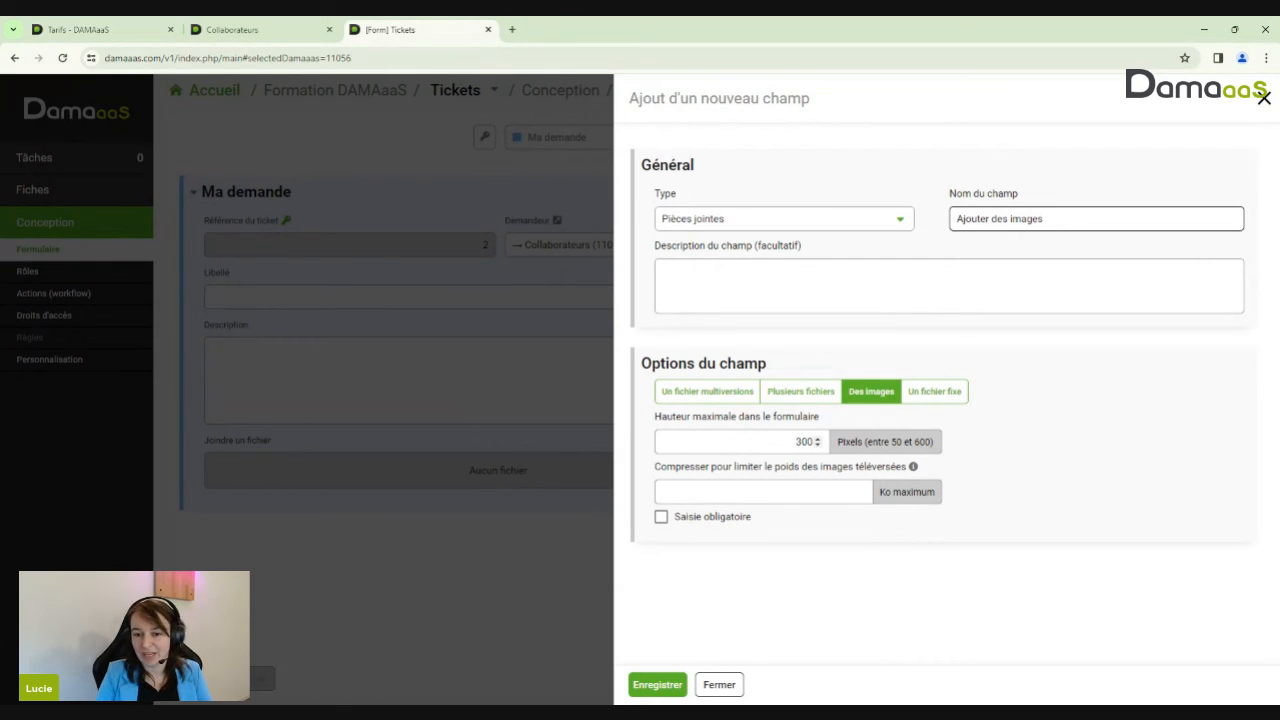
click(795, 491)
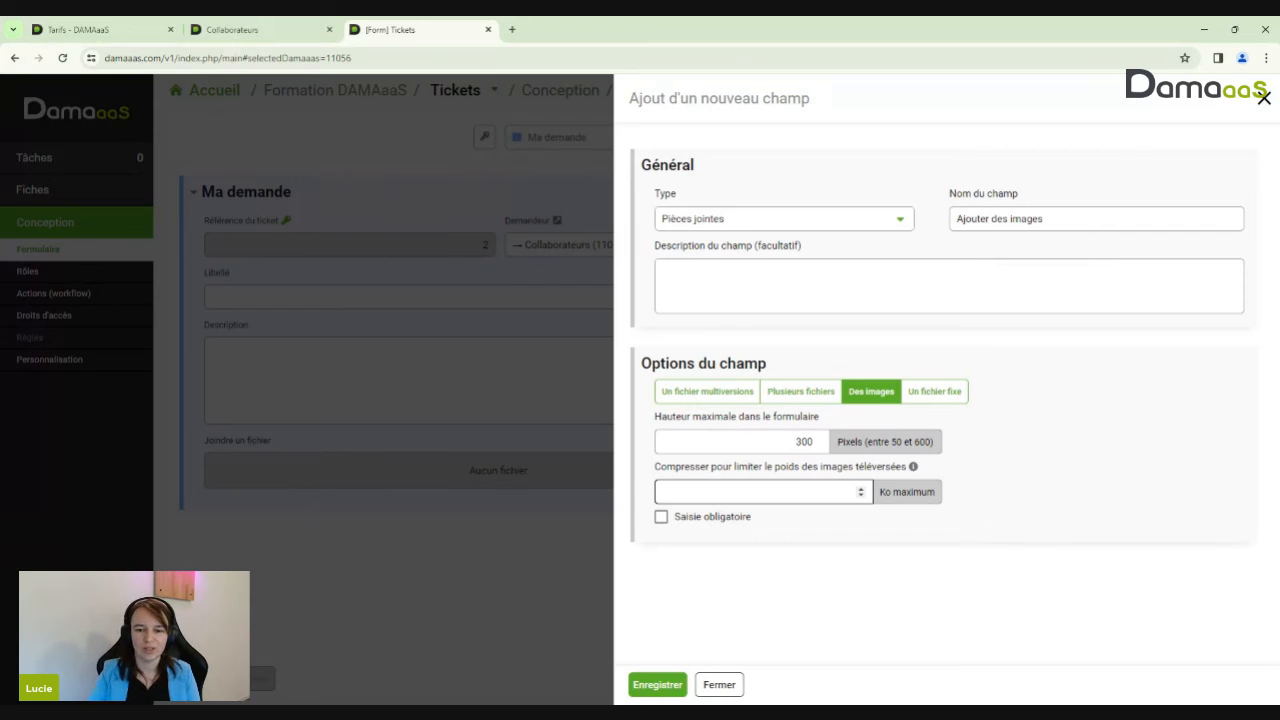
click(672, 690)
double_click(805, 441)
click(663, 688)
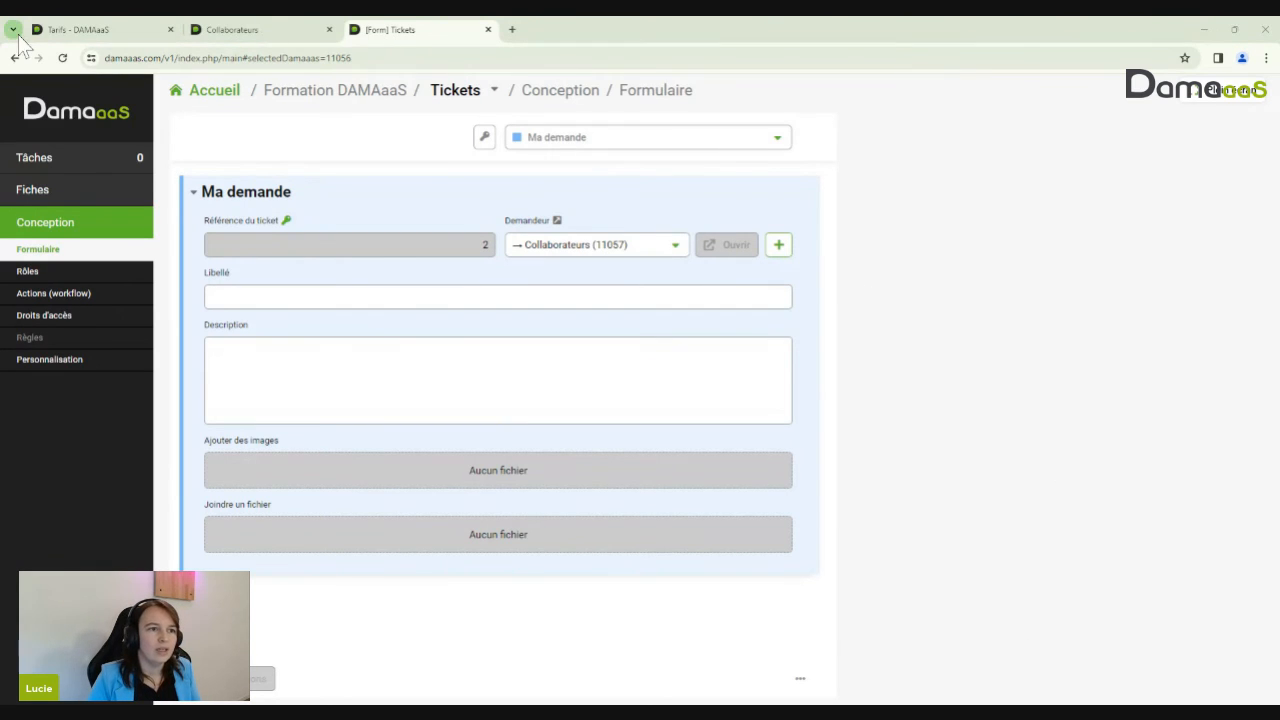
Start a new ticket and attach the PNG file ONM2INKOOZ.png under Joindre un fichier
click(58, 200)
click(221, 126)
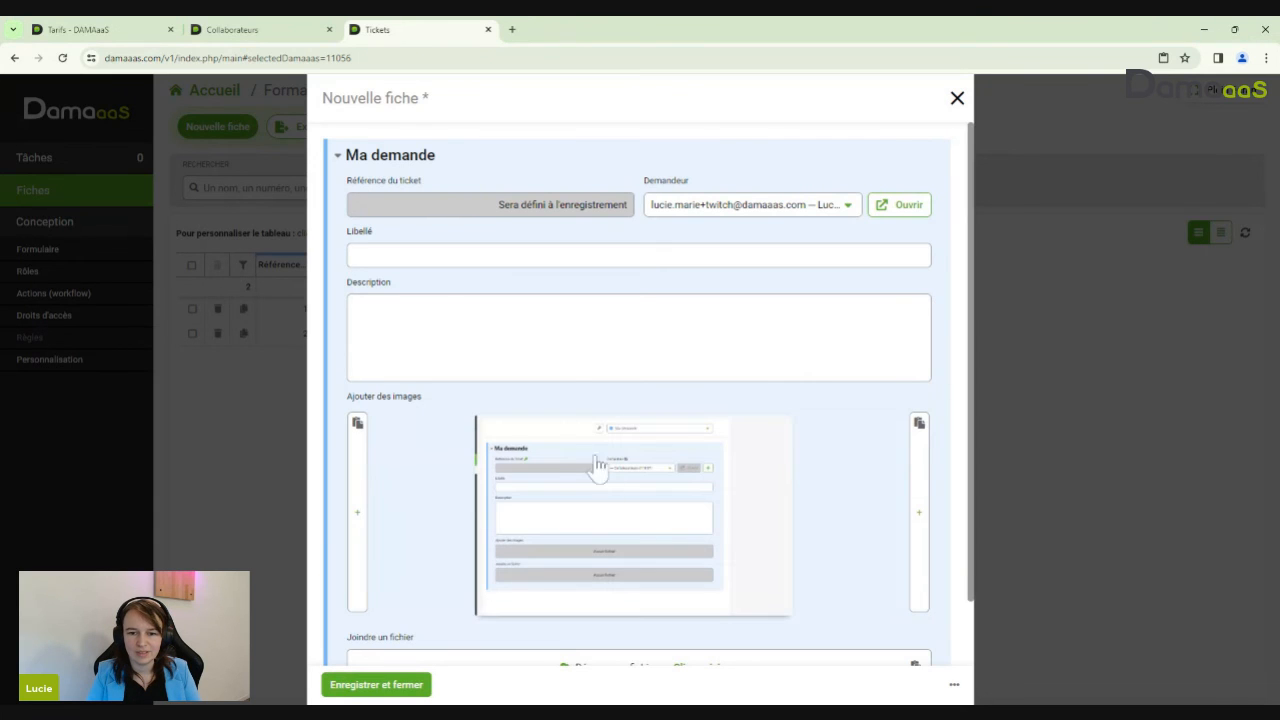
scroll(620, 480, down, 1)
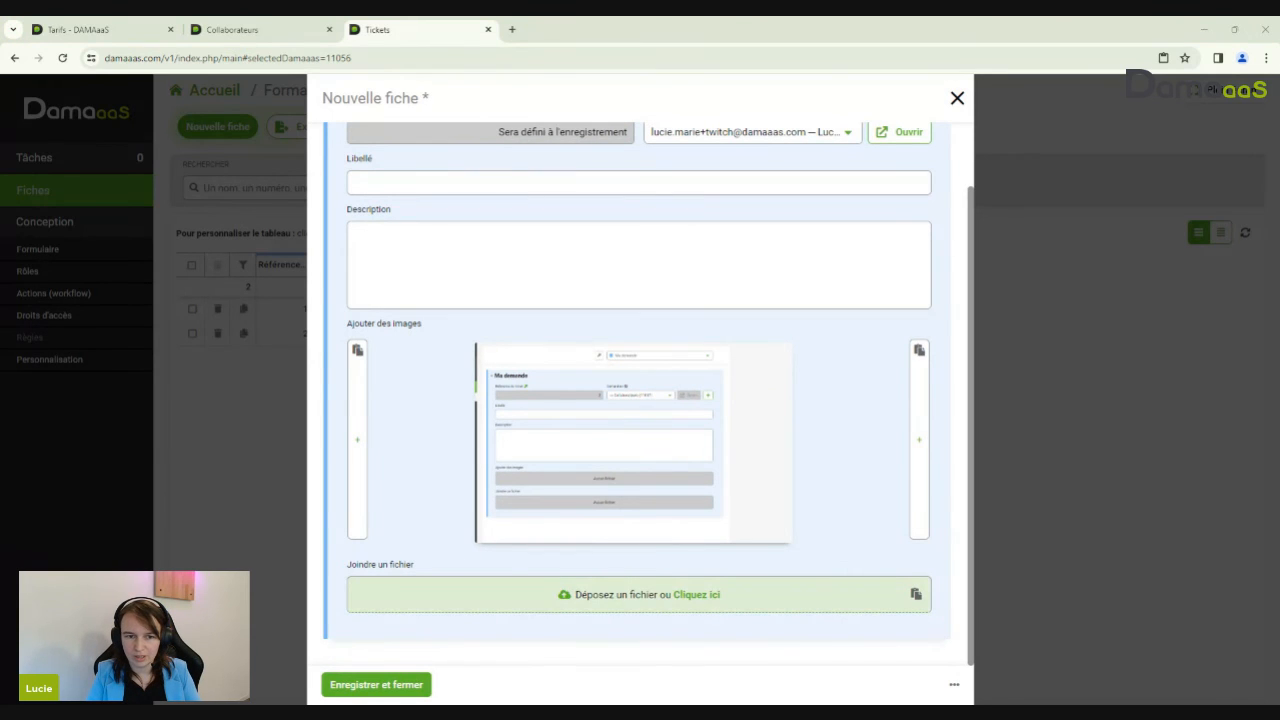
drag(640, 594, 614, 594)
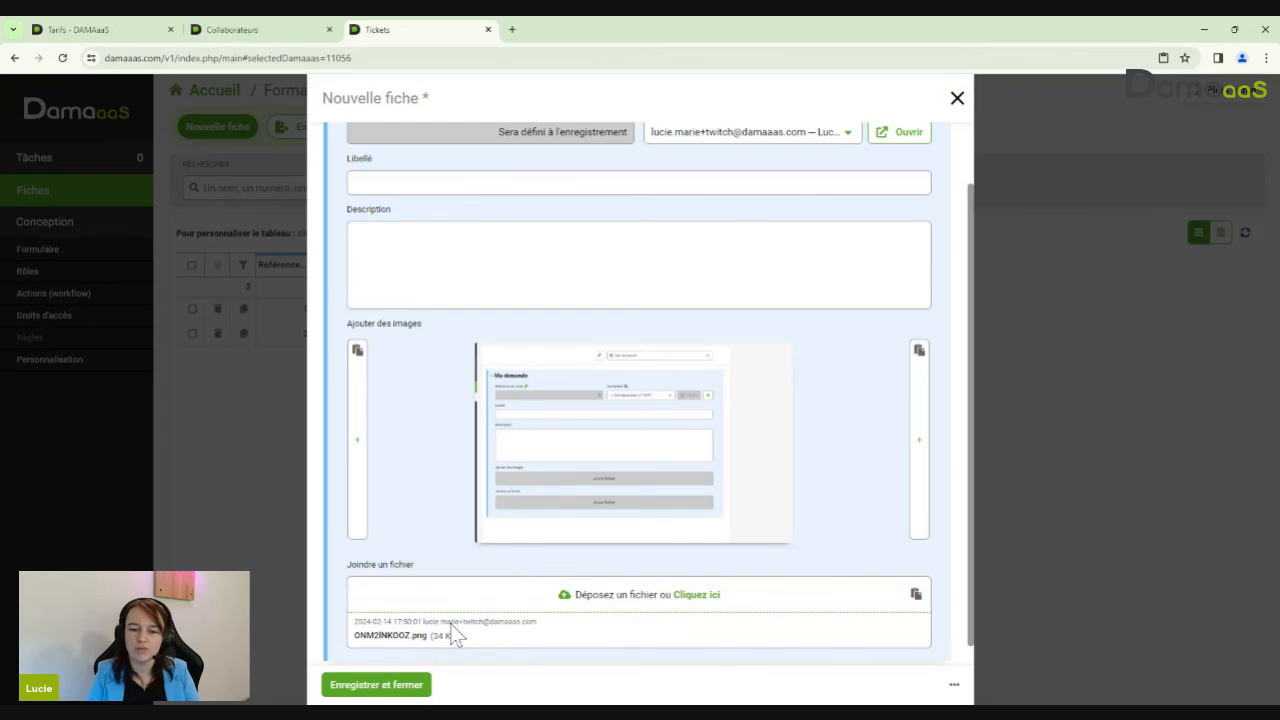
scroll(451, 626, down, 1)
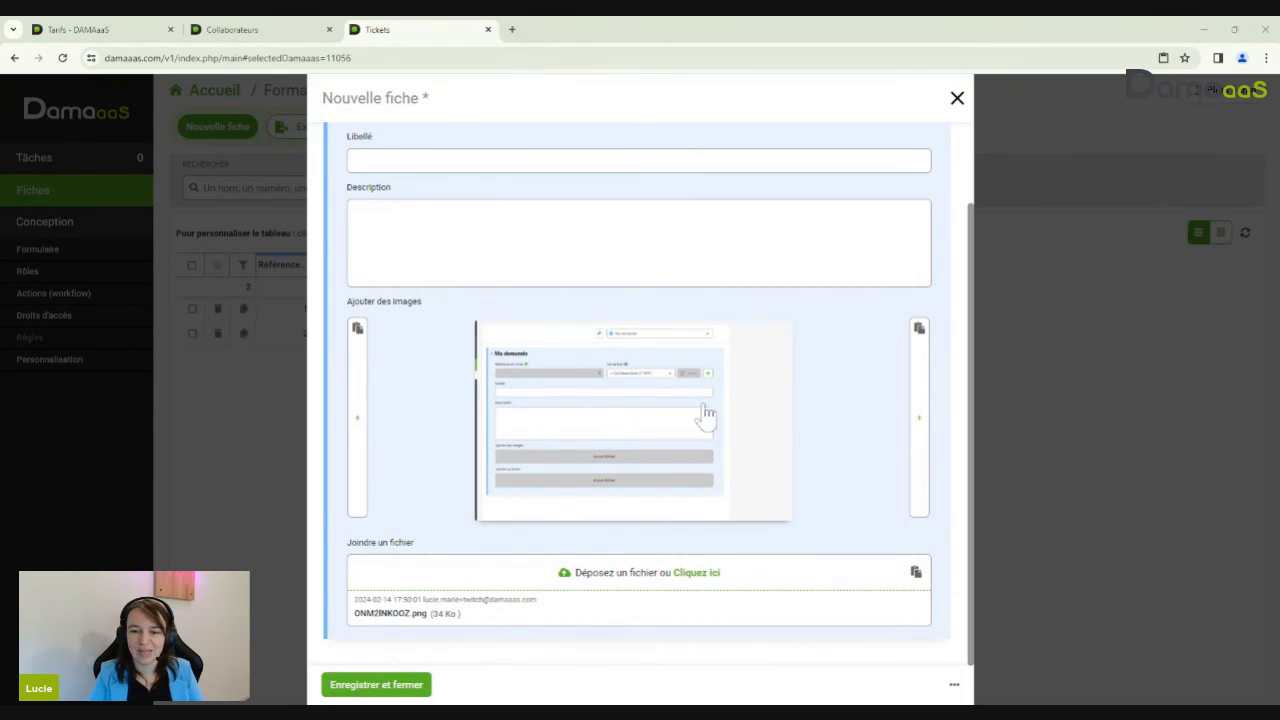
View the attached screenshot at full size, then save and close the new ticket
click(548, 420)
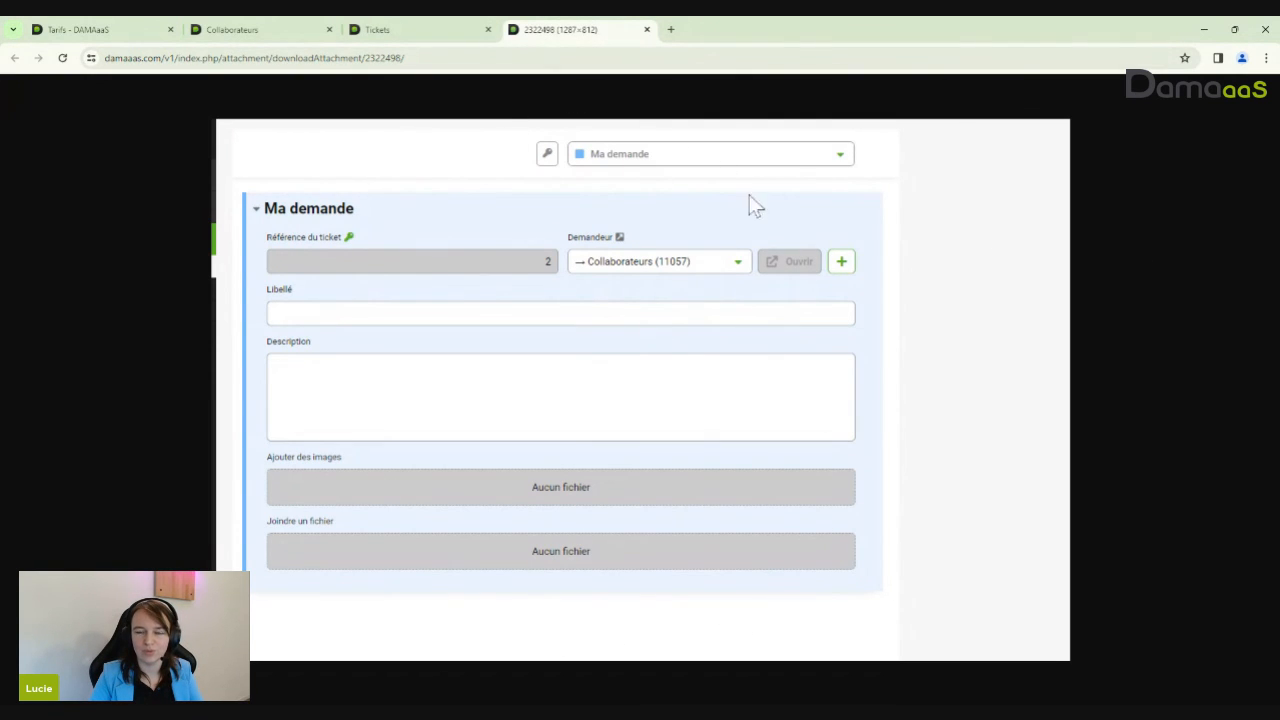
click(646, 29)
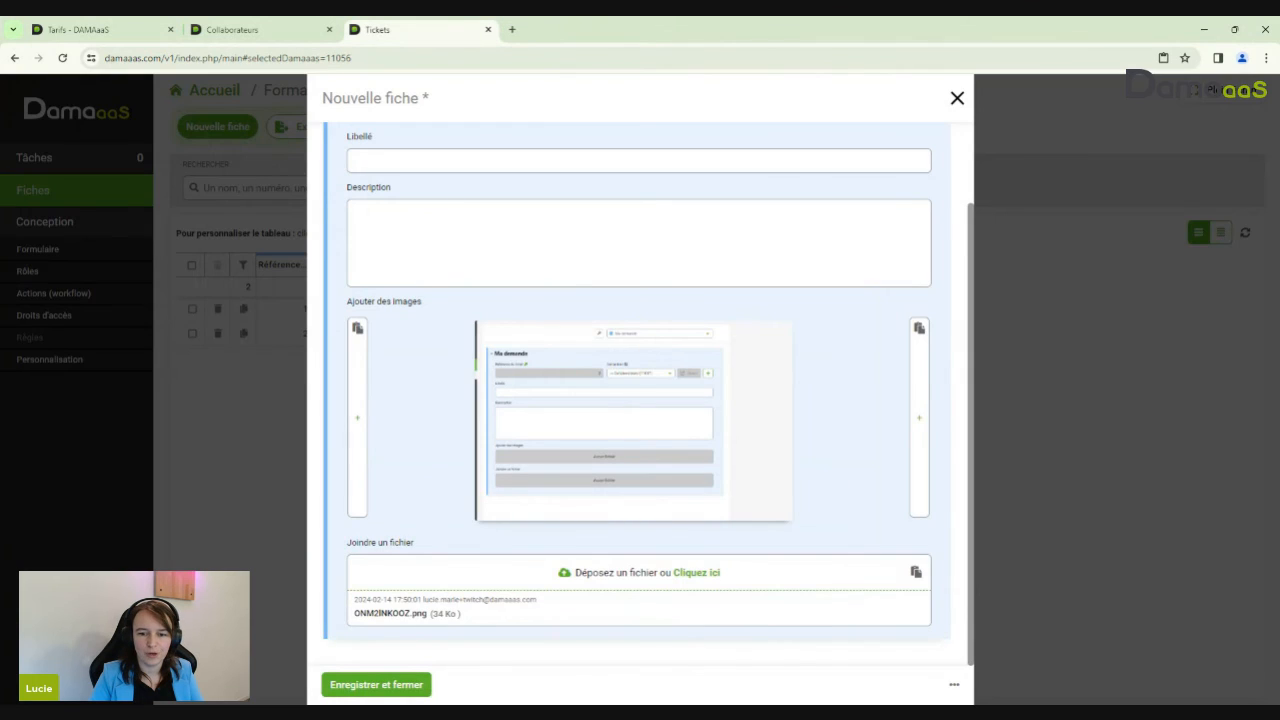
click(376, 686)
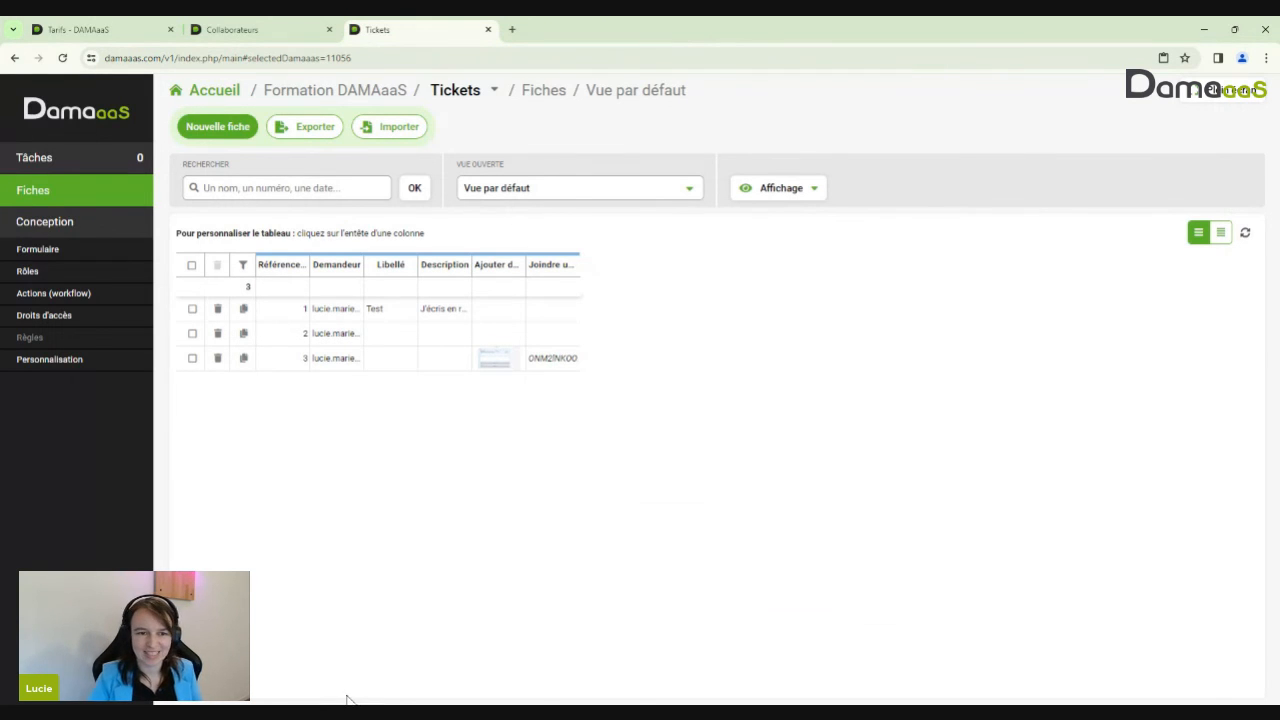
click(64, 252)
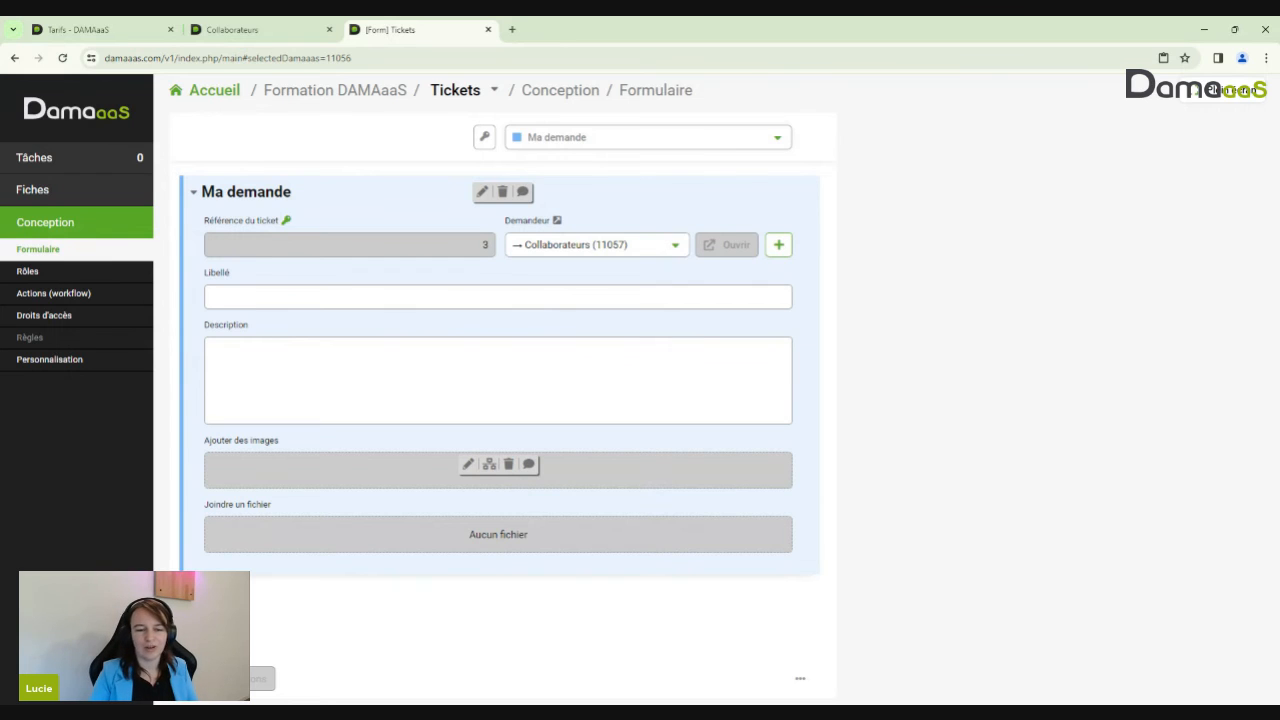
Open ticket 3 and try adding another file to its image slot, dismissing the disallowed-extension error
click(37, 193)
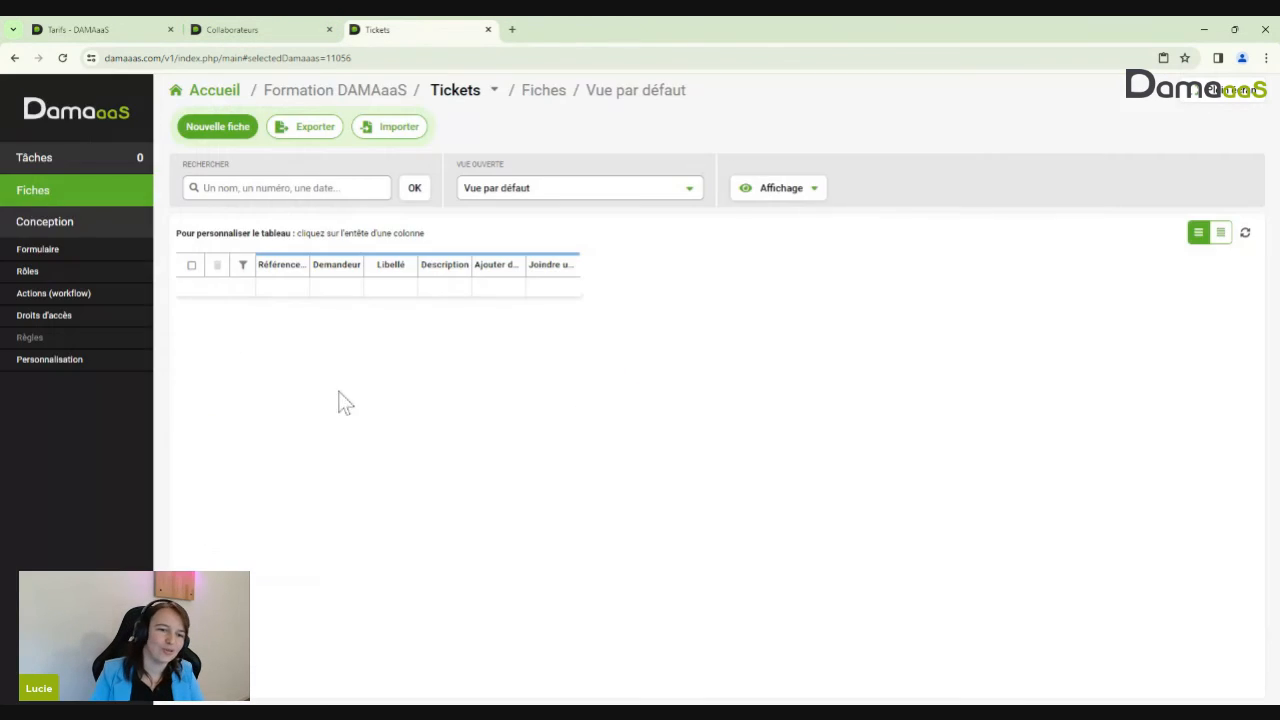
click(343, 360)
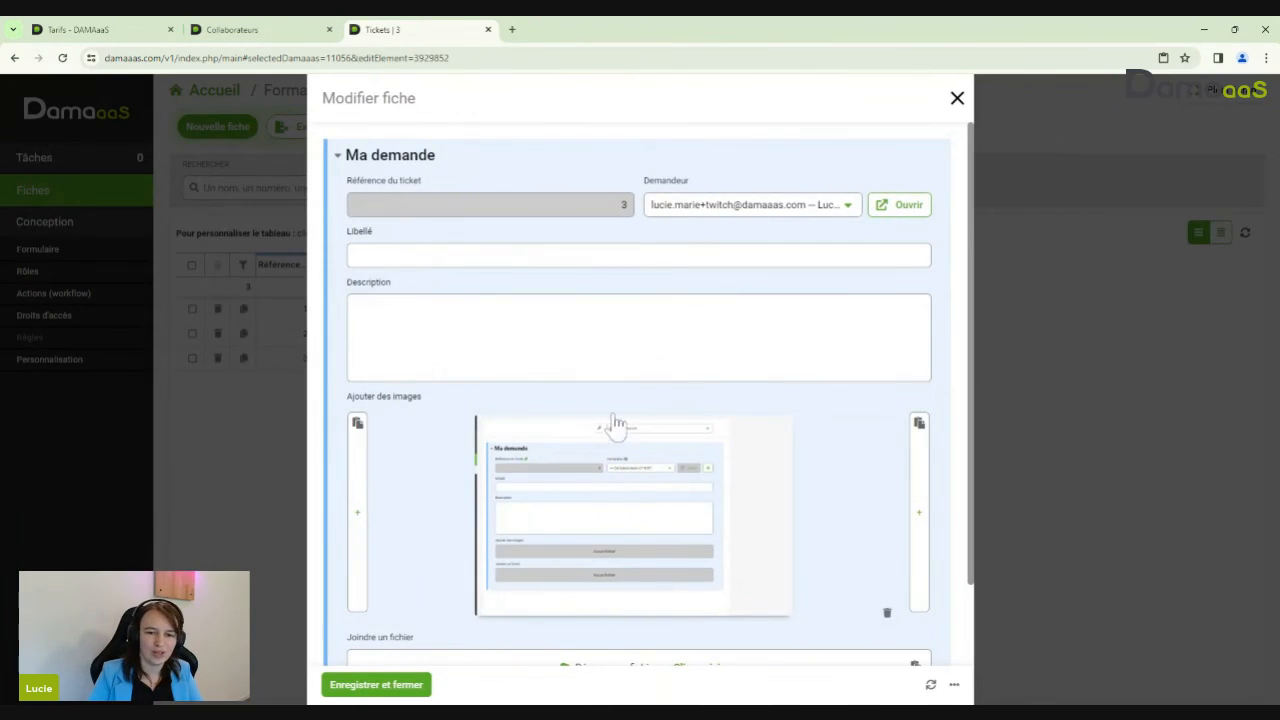
scroll(446, 452, down, 1)
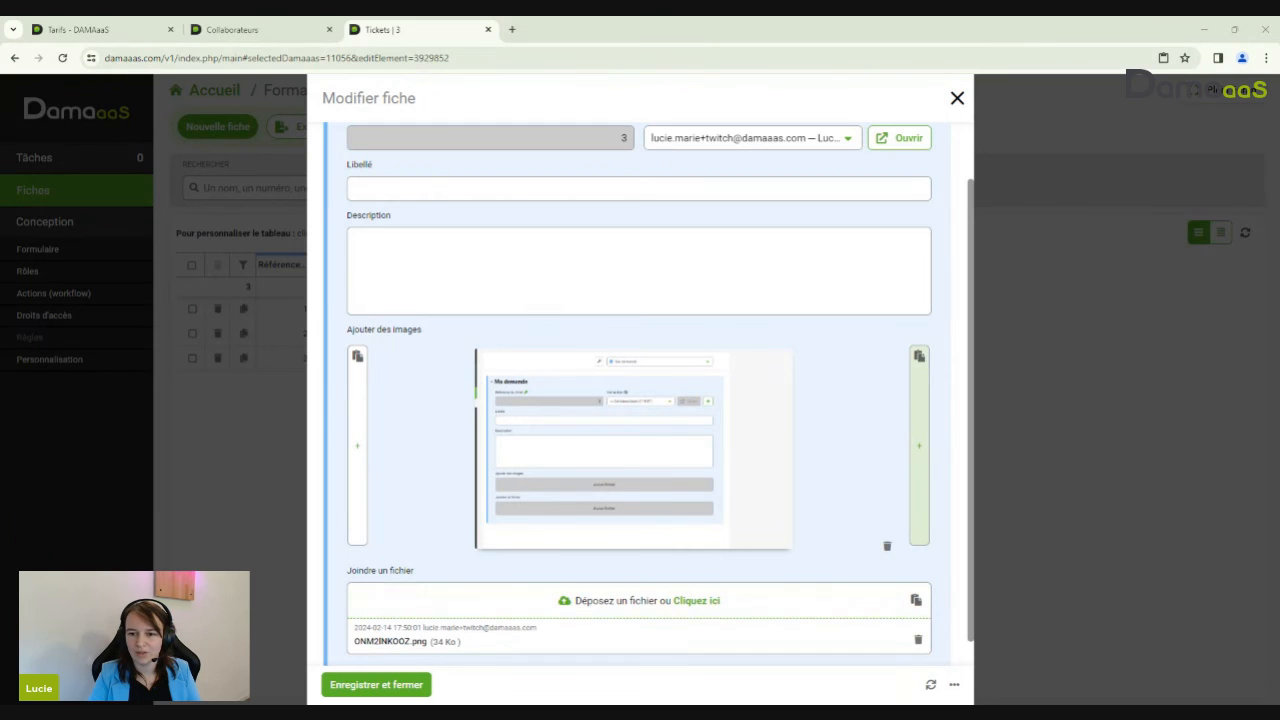
drag(919, 440, 919, 446)
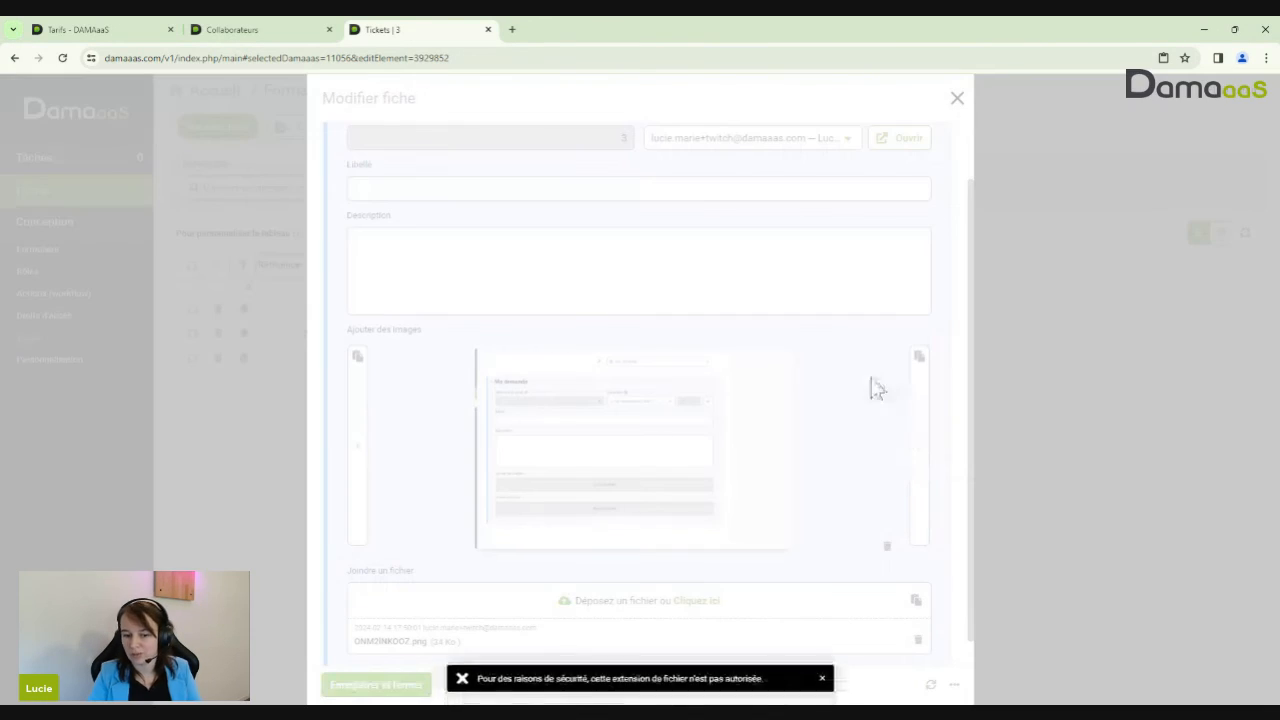
click(822, 678)
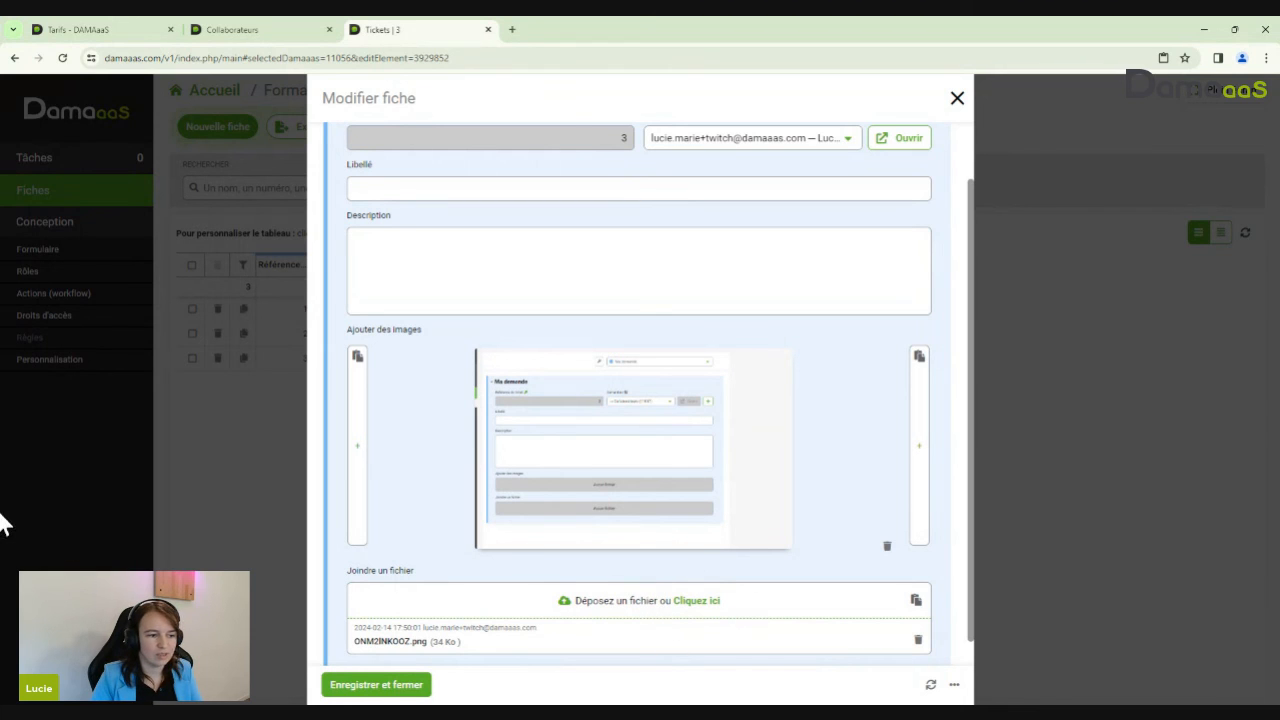
Close ticket 3 and insert a brand-new field into the Tickets form design
click(957, 99)
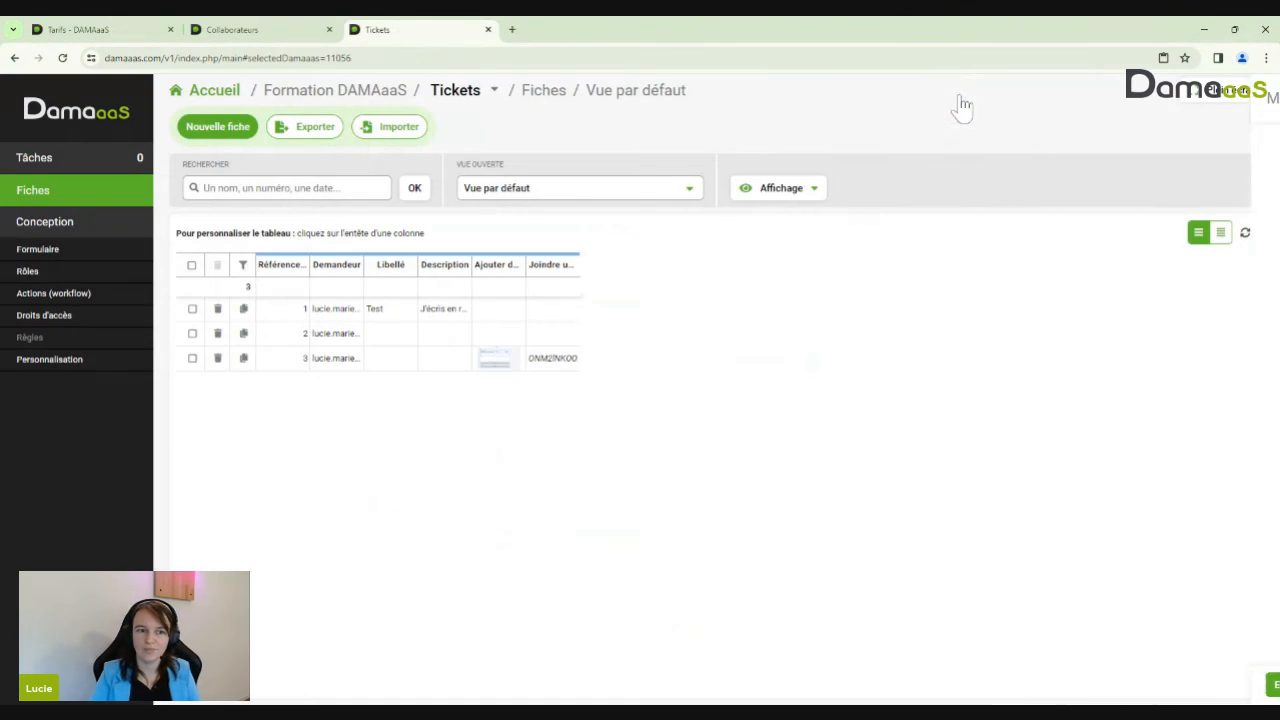
click(66, 252)
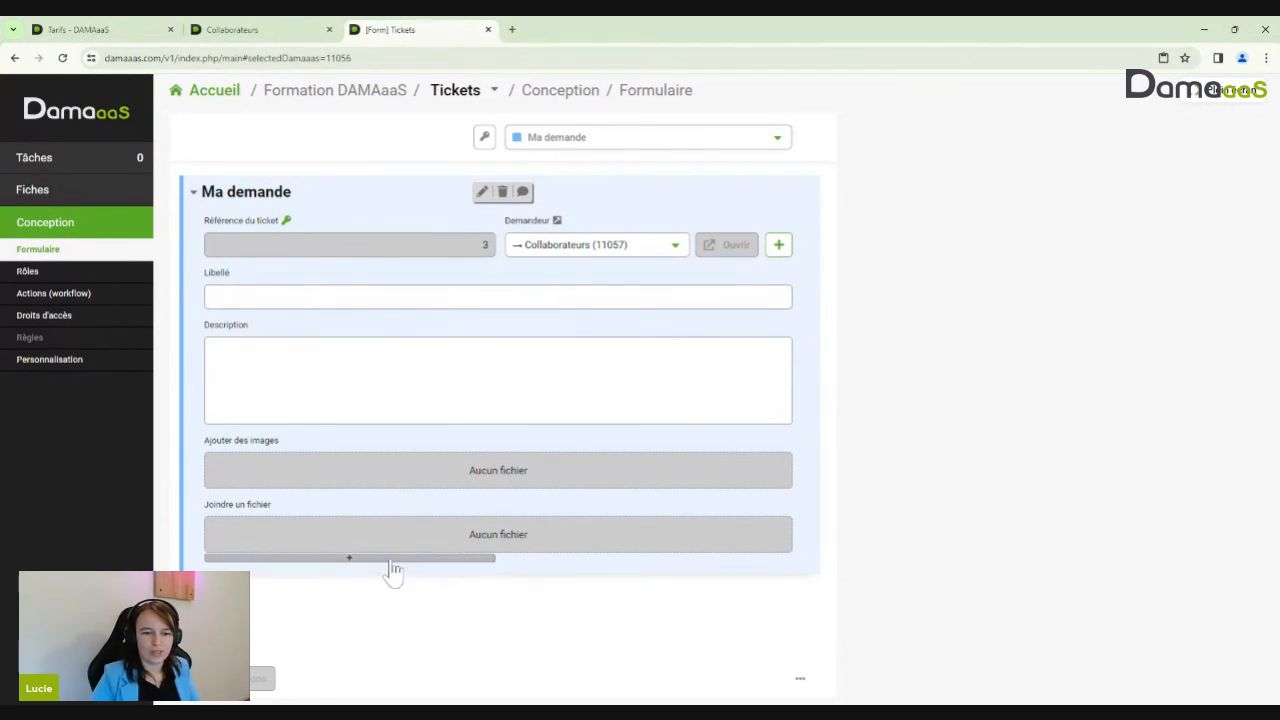
click(390, 566)
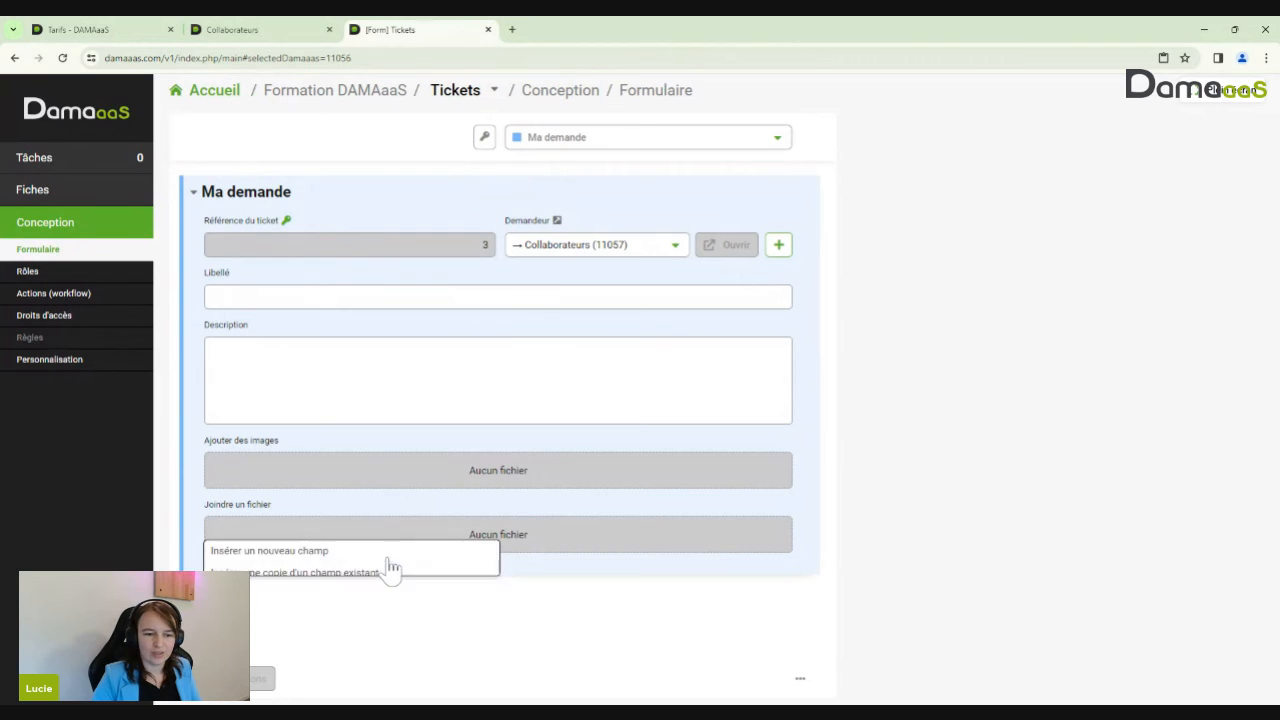
click(323, 551)
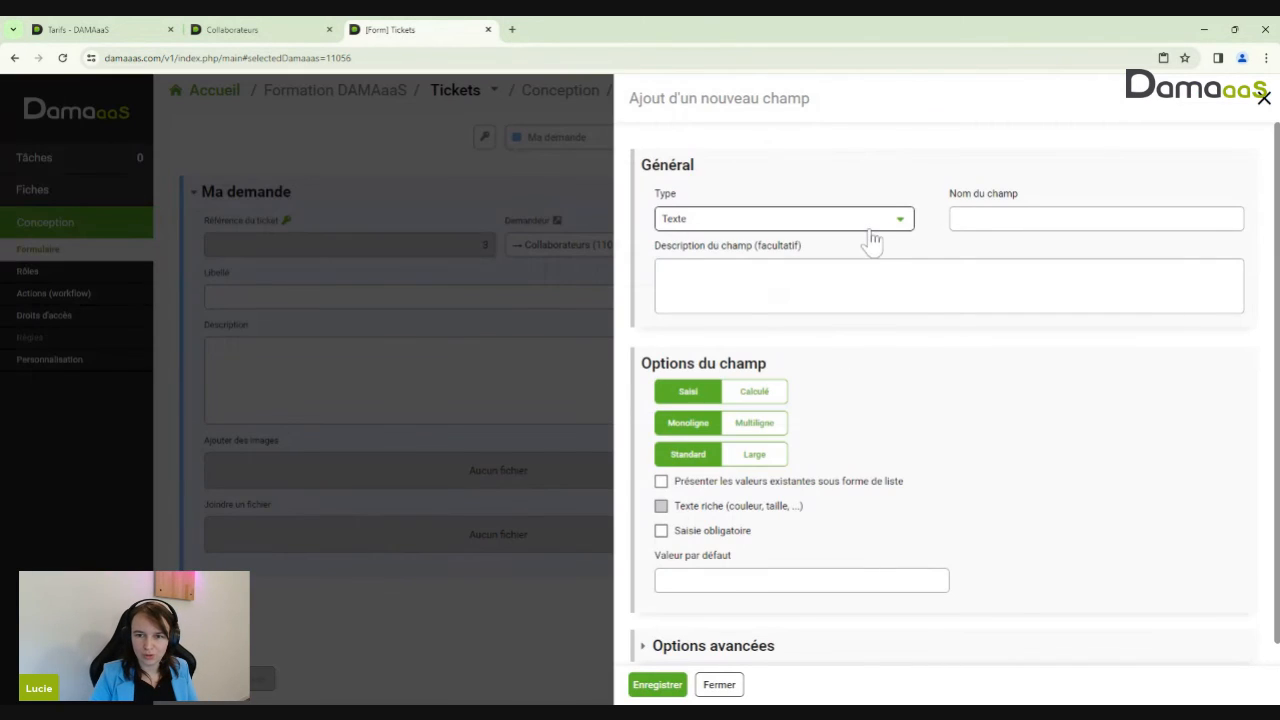
Make the new field a Lien URL type named 'Lien vers la page concernée' and save it
click(870, 222)
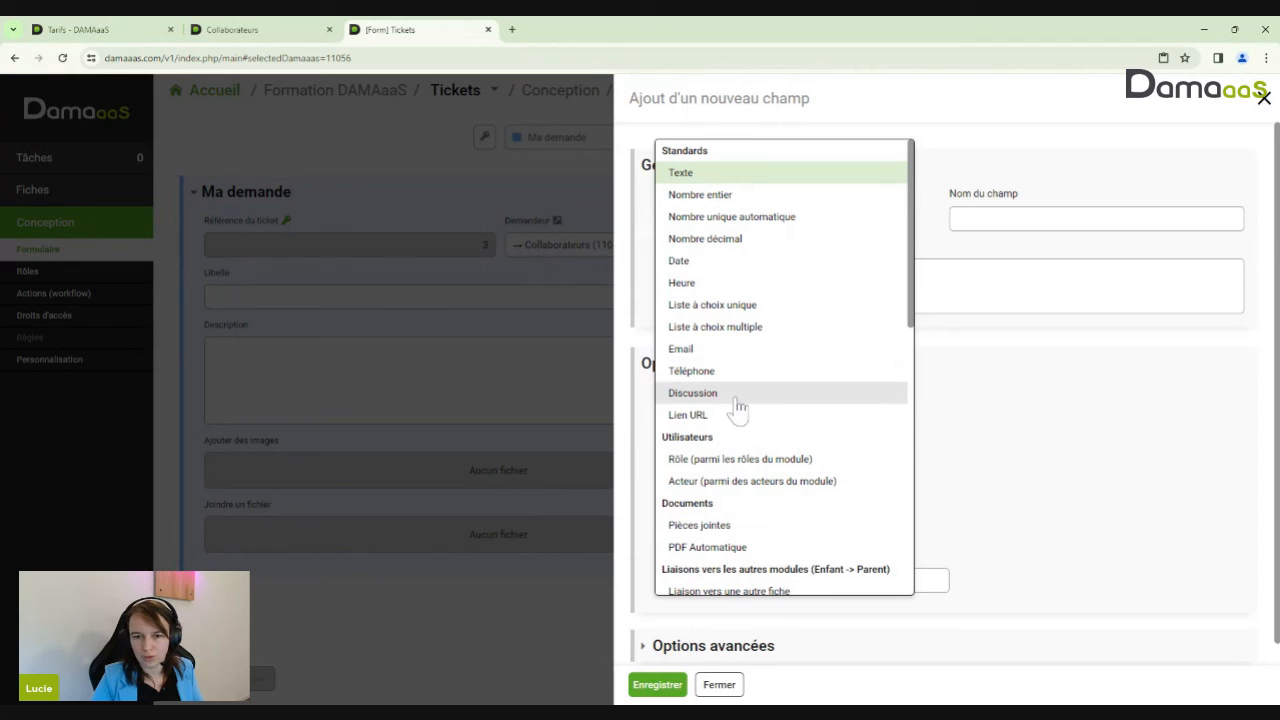
click(687, 414)
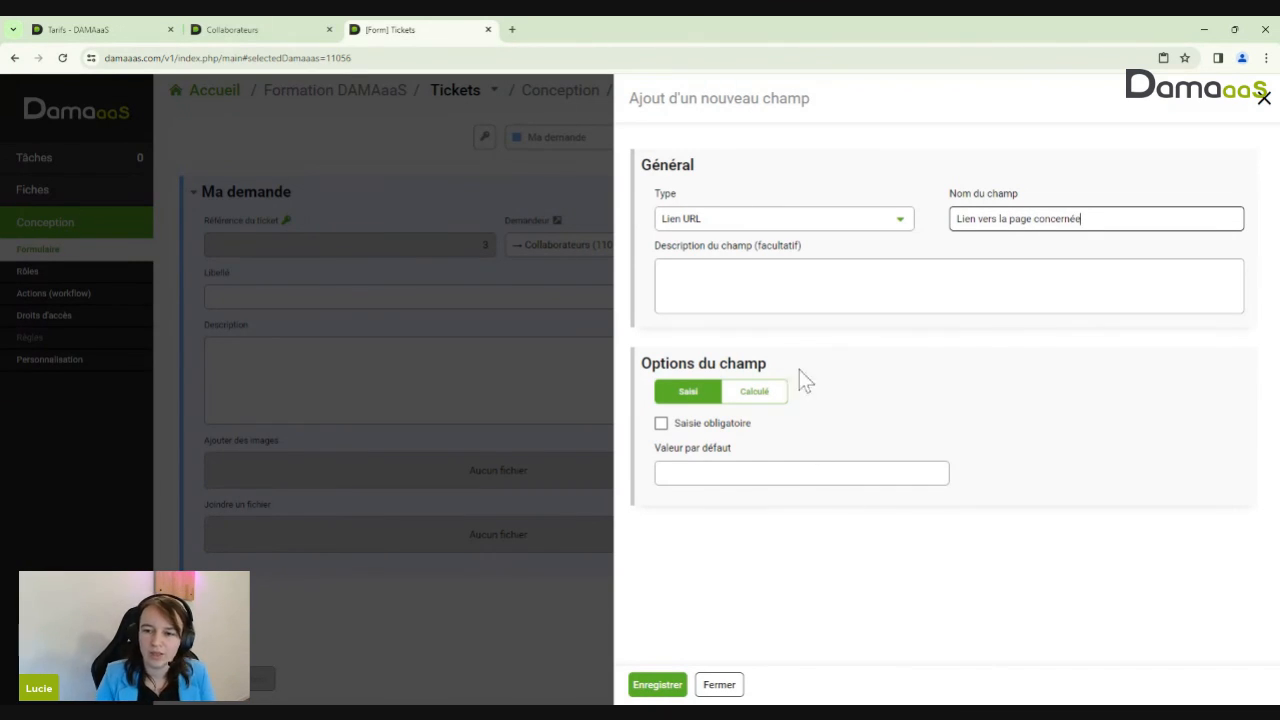
drag(957, 218, 1107, 199)
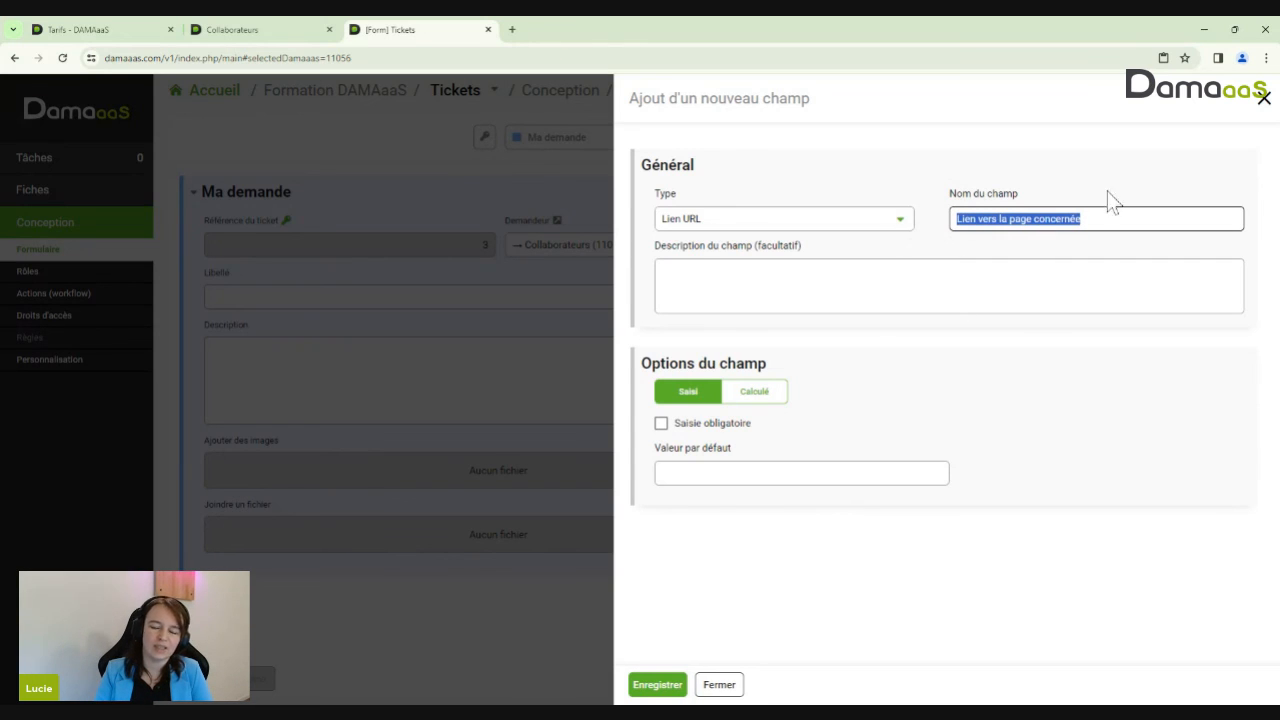
click(1081, 219)
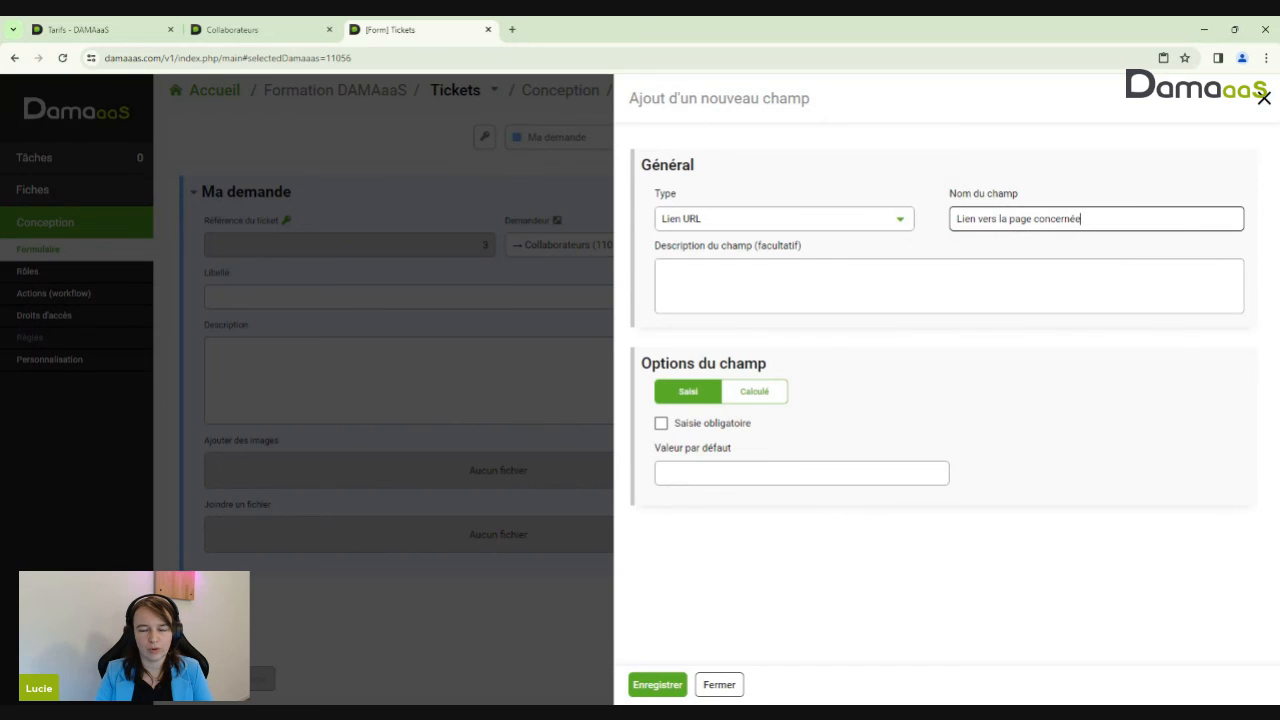
click(658, 686)
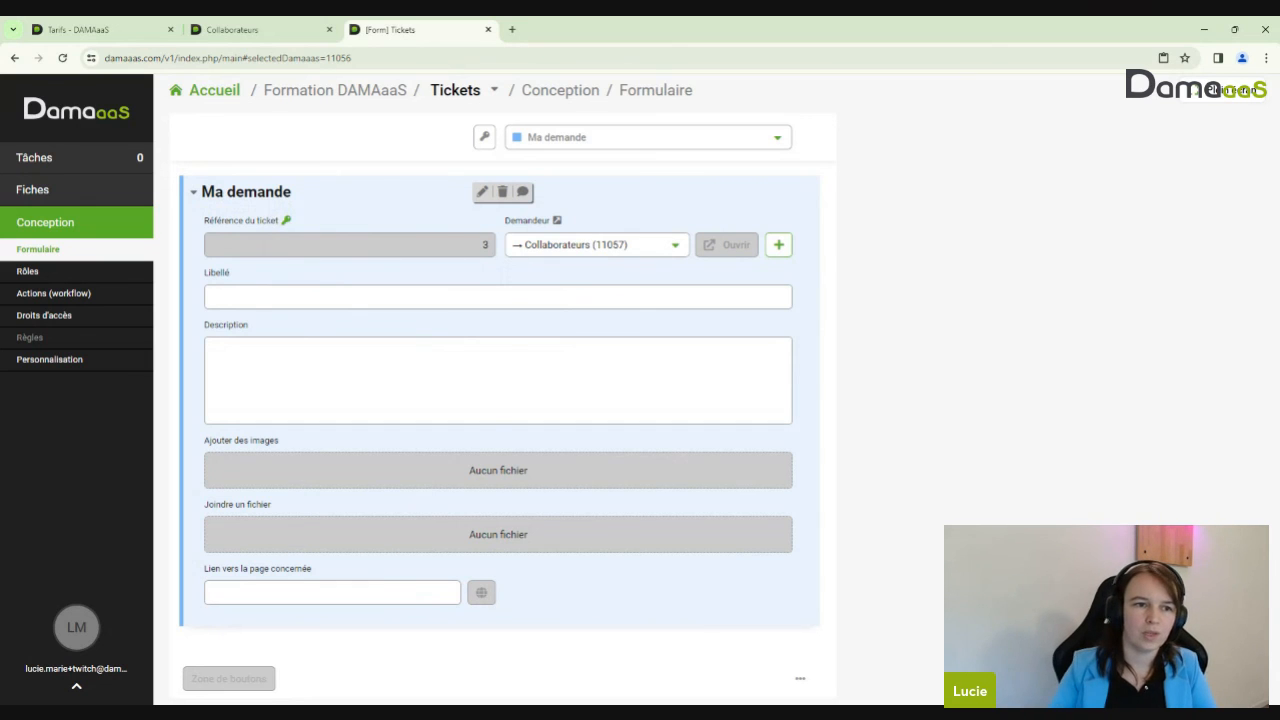
Drag the 'Lien vers la page concernée' field up to just below Libellé, above Description
mouse_move(330, 595)
drag(322, 592, 241, 568)
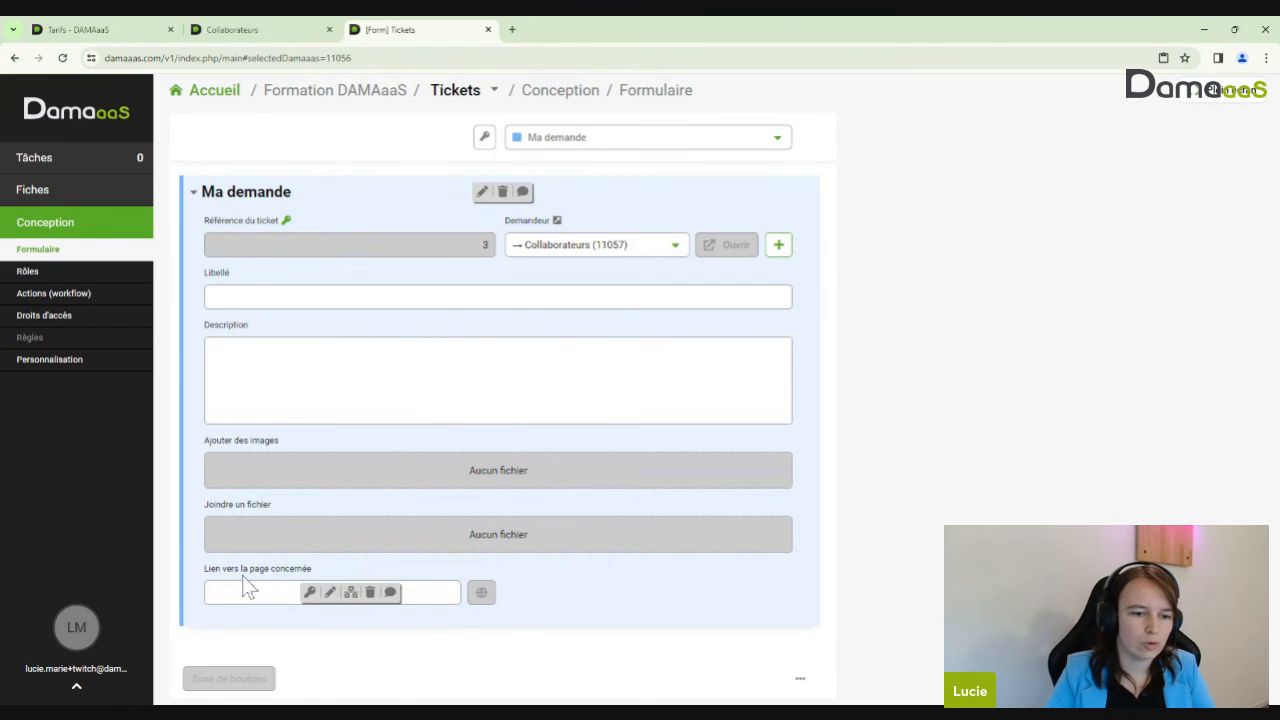
drag(322, 592, 286, 425)
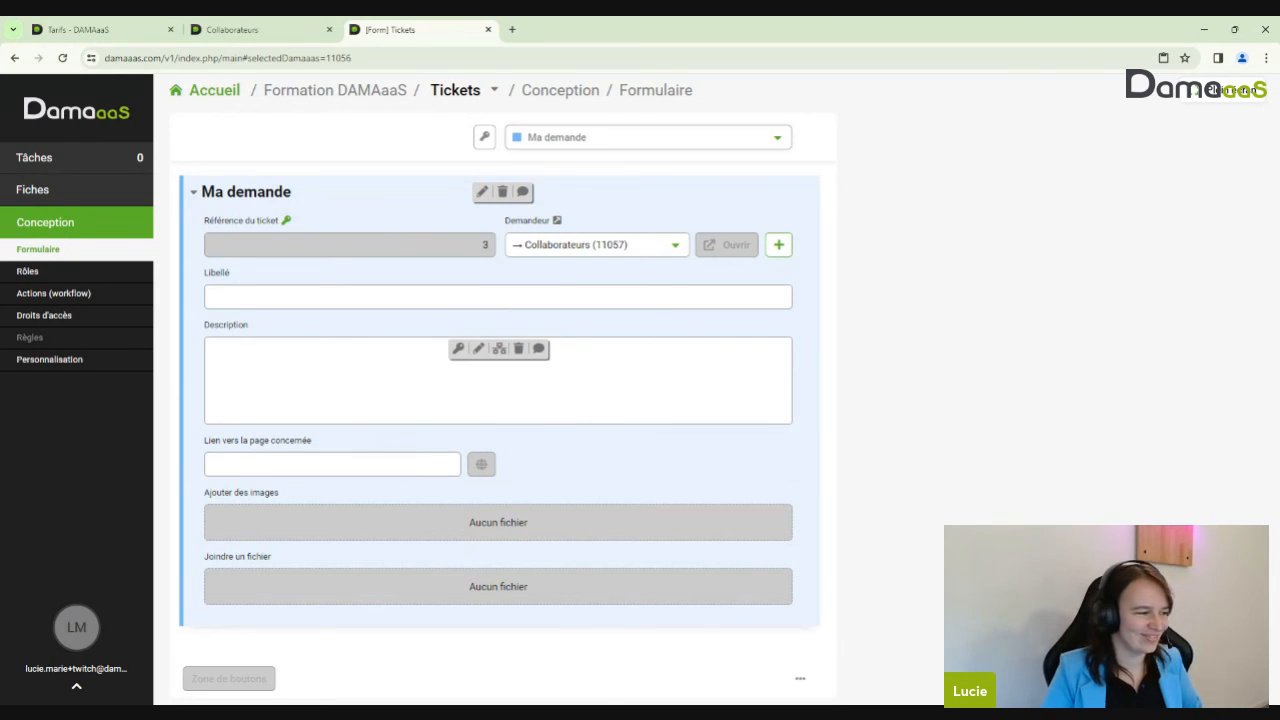
drag(291, 439, 283, 340)
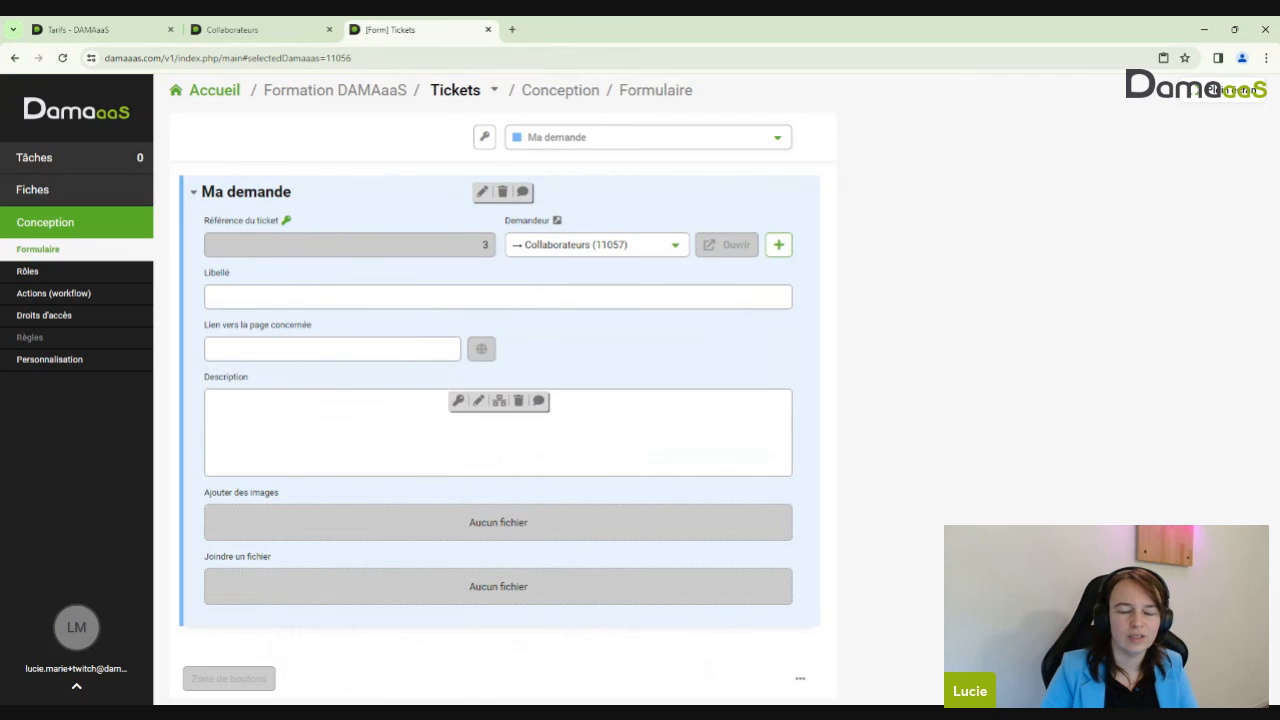
Paste the current page address into ticket 3's link field, save it, and recheck the saved link
click(36, 199)
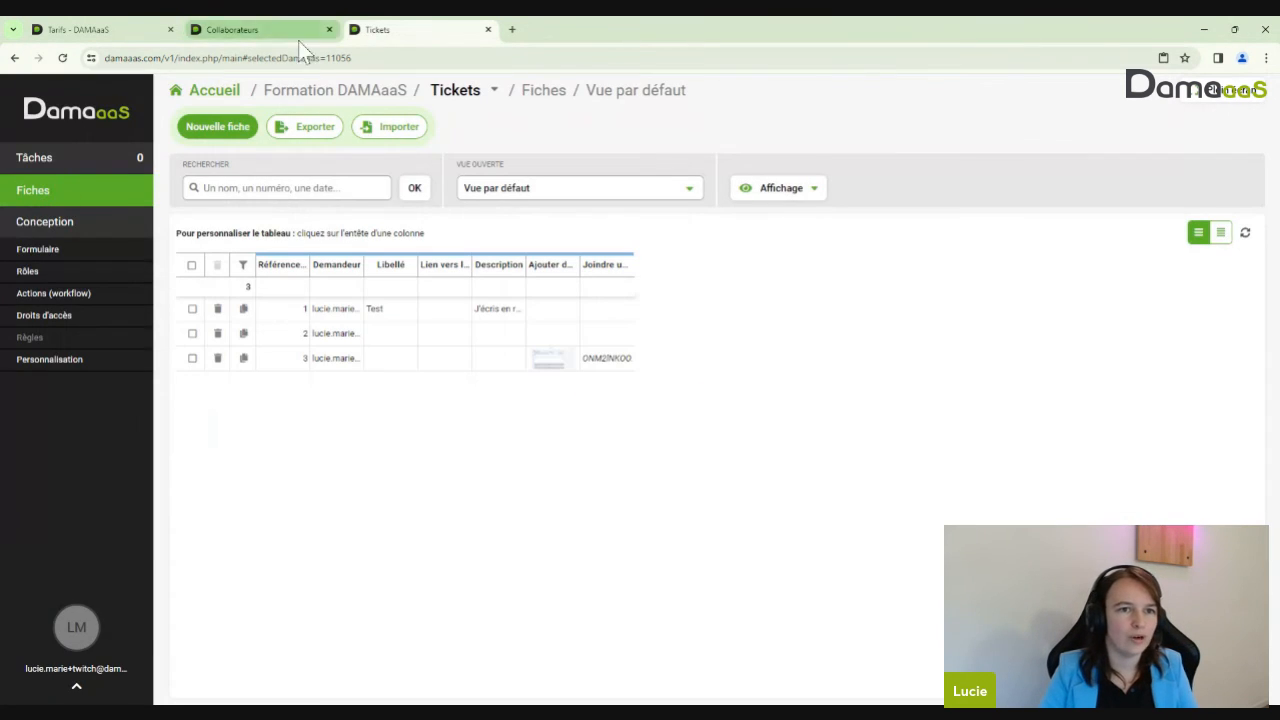
click(308, 58)
key(ctrl+c)
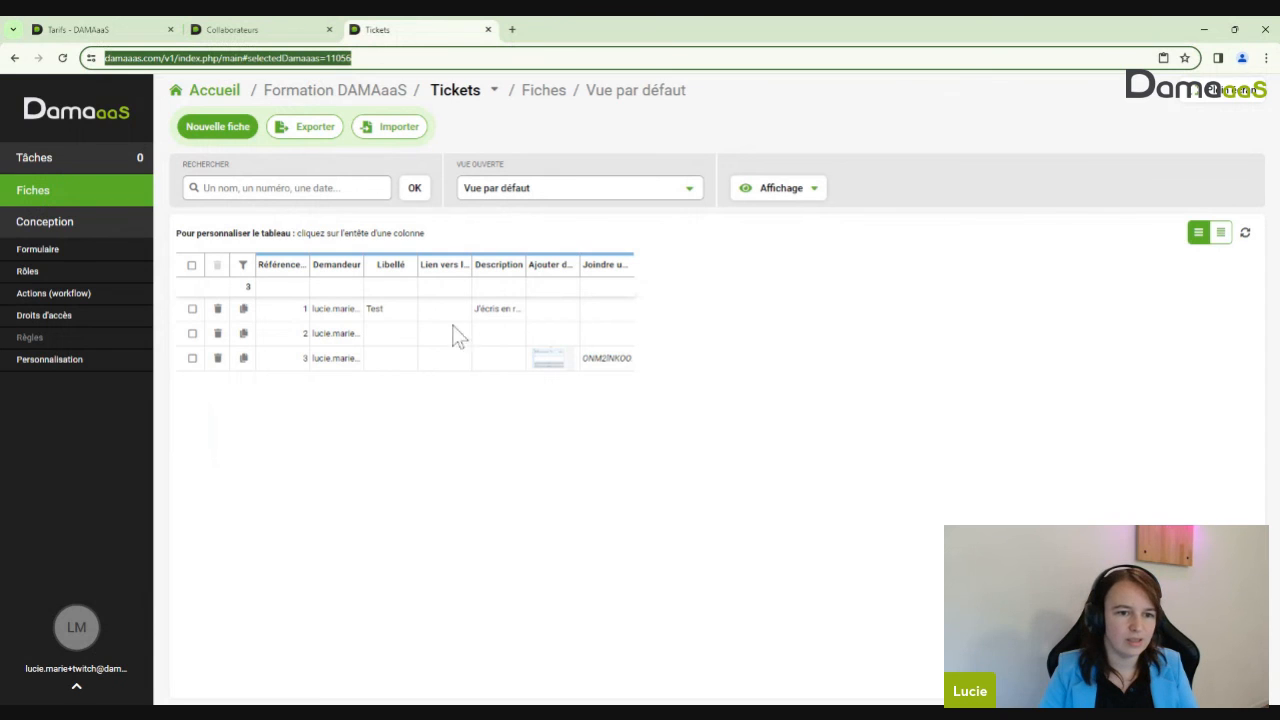
click(346, 359)
click(474, 306)
key(ctrl+v)
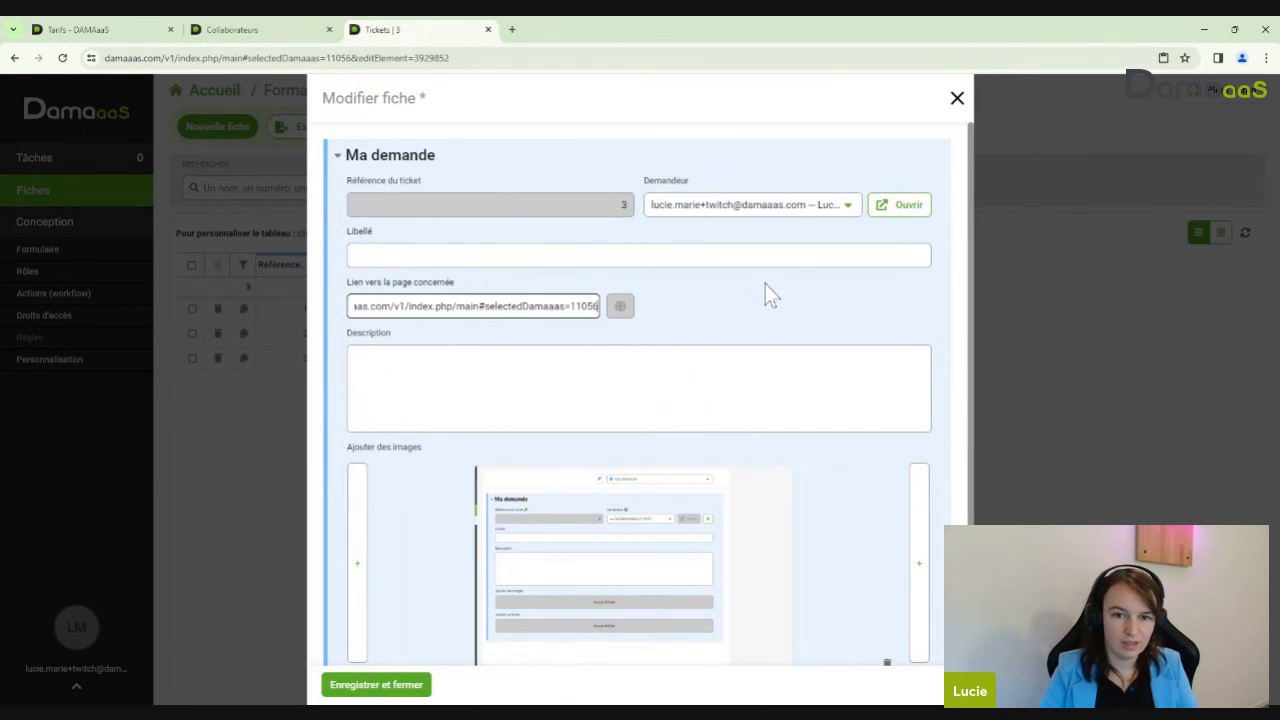
click(400, 686)
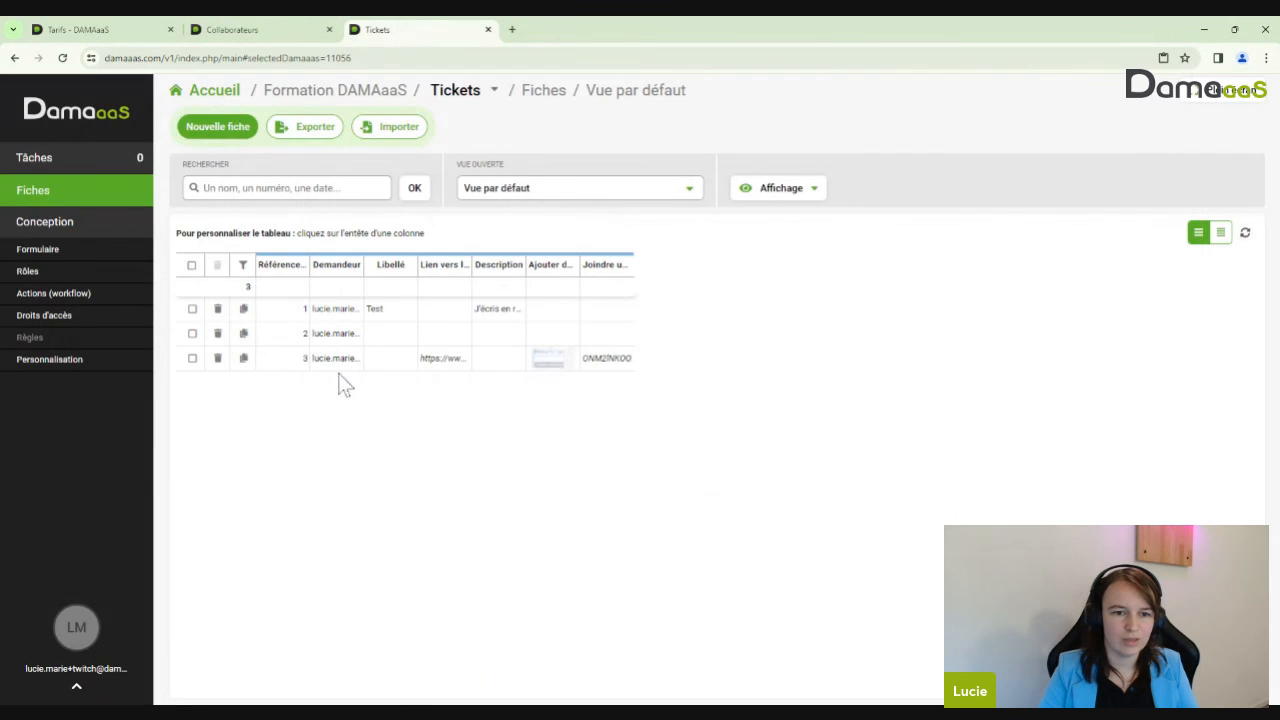
click(372, 356)
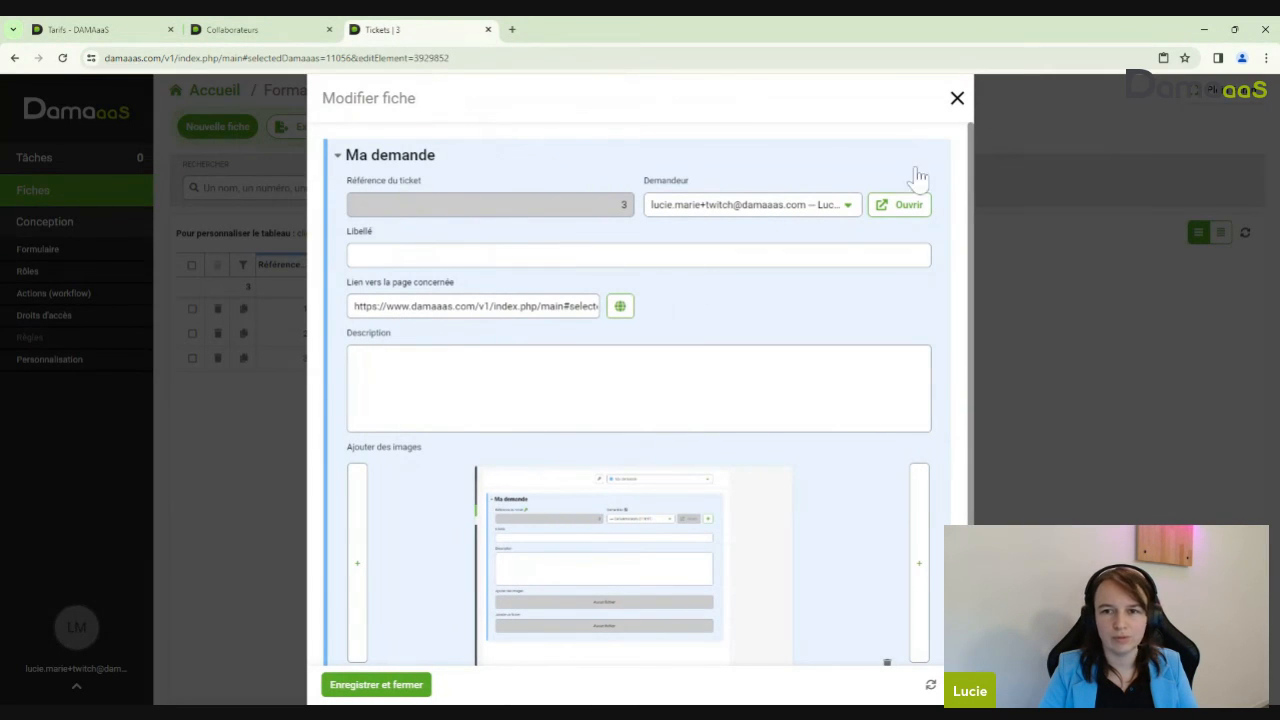
click(957, 98)
Paste the page address into ticket 2's link field and open that link in a new tab
click(359, 336)
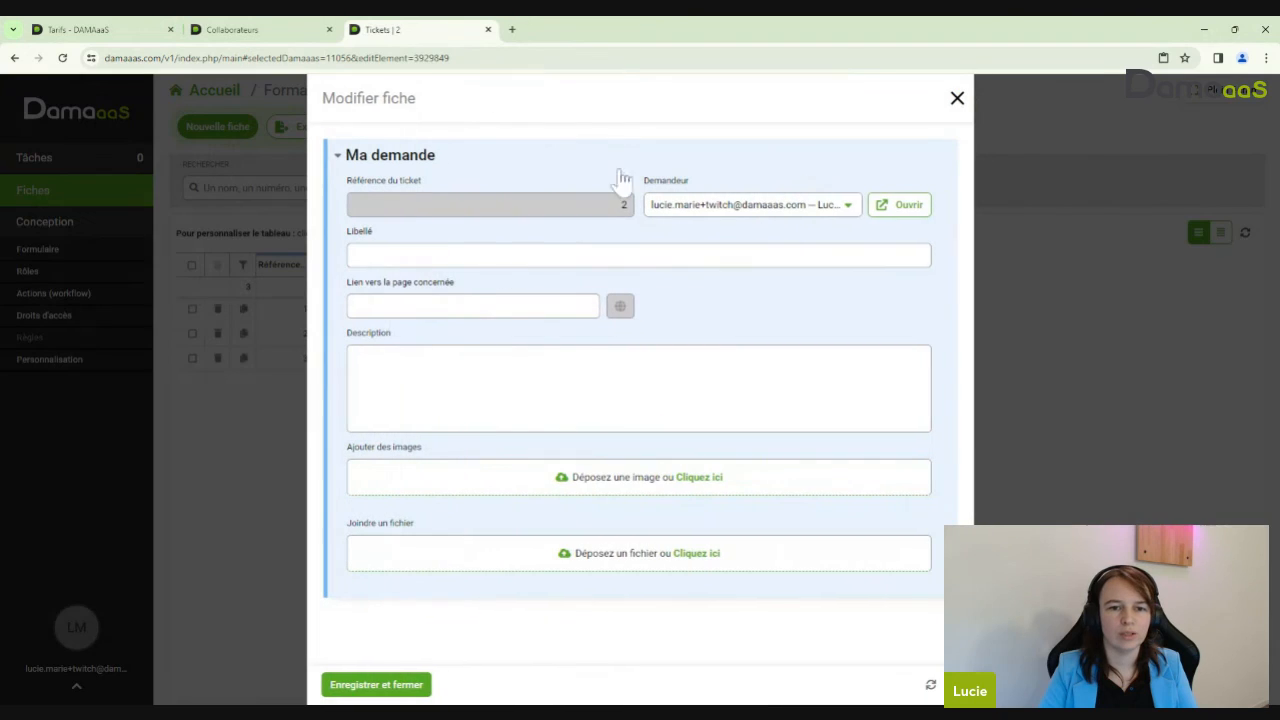
click(520, 306)
text(https://www.damaaas.com/v1/index.php/main#selectedDamaaas=11056)
click(806, 311)
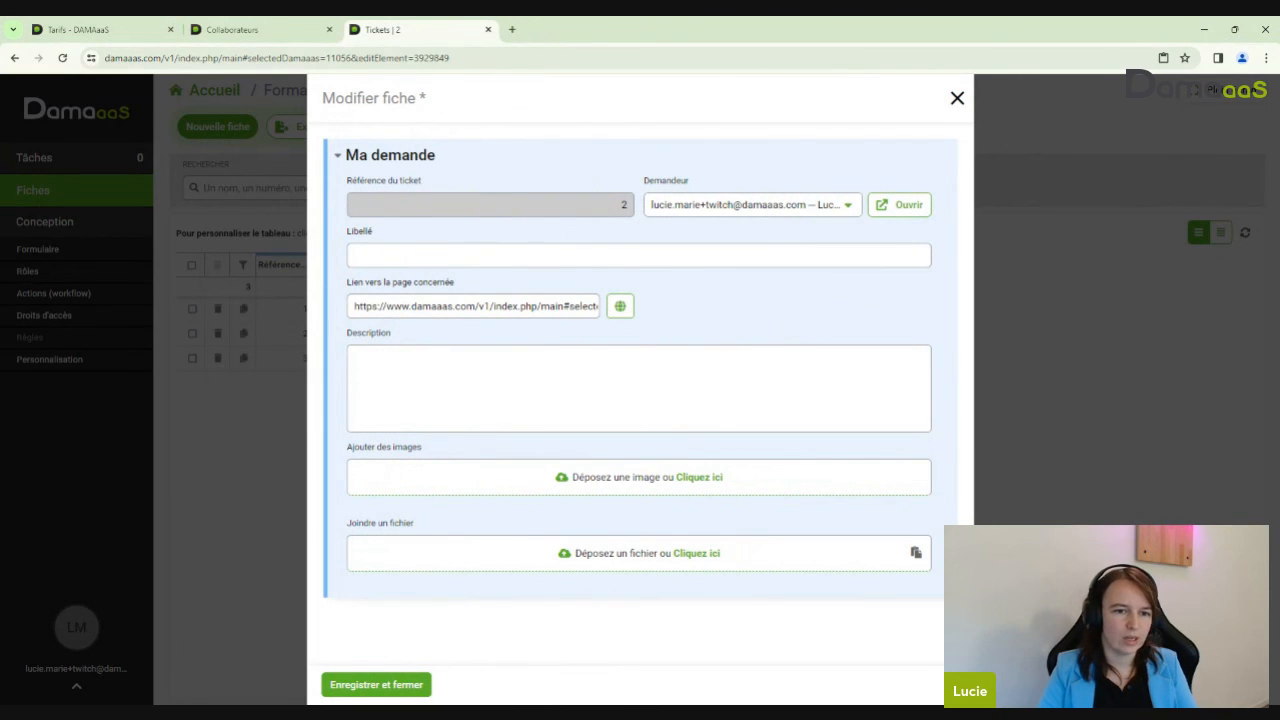
click(622, 307)
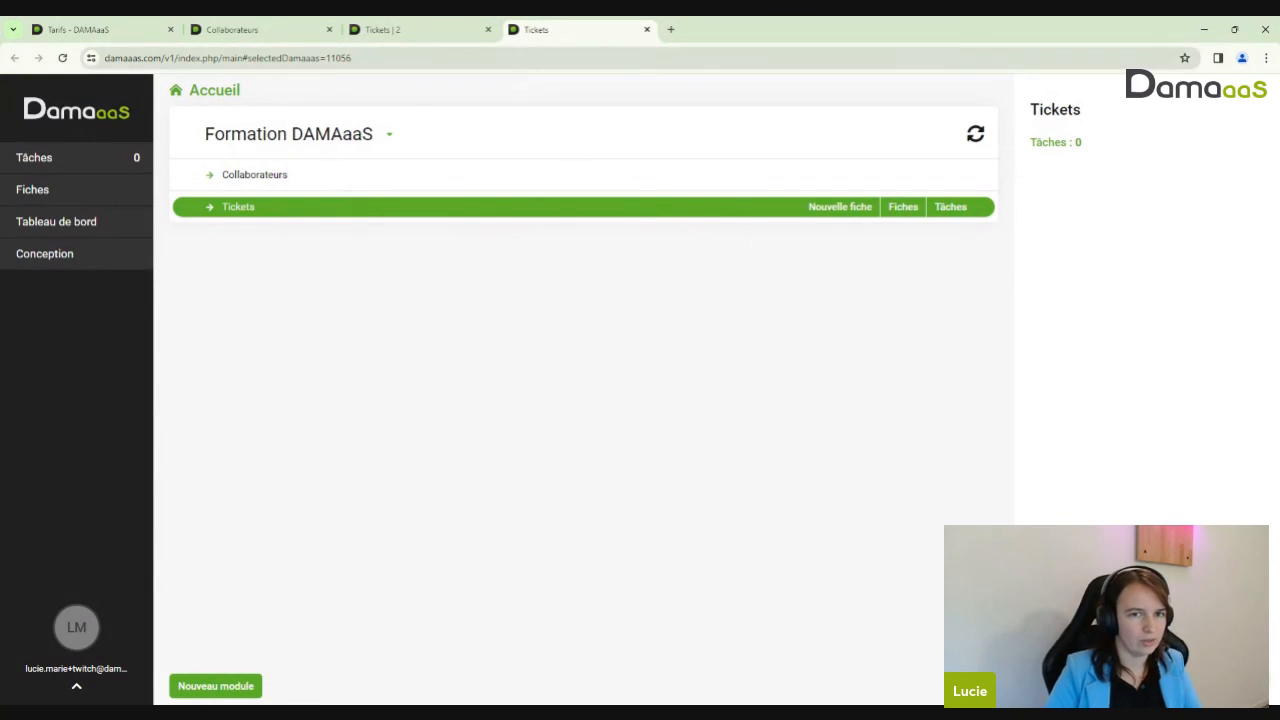
click(403, 31)
In the new tab, open the Collaborateurs module and highlight its id 11057 in the address
drag(441, 306, 628, 318)
key(ctrl+a)
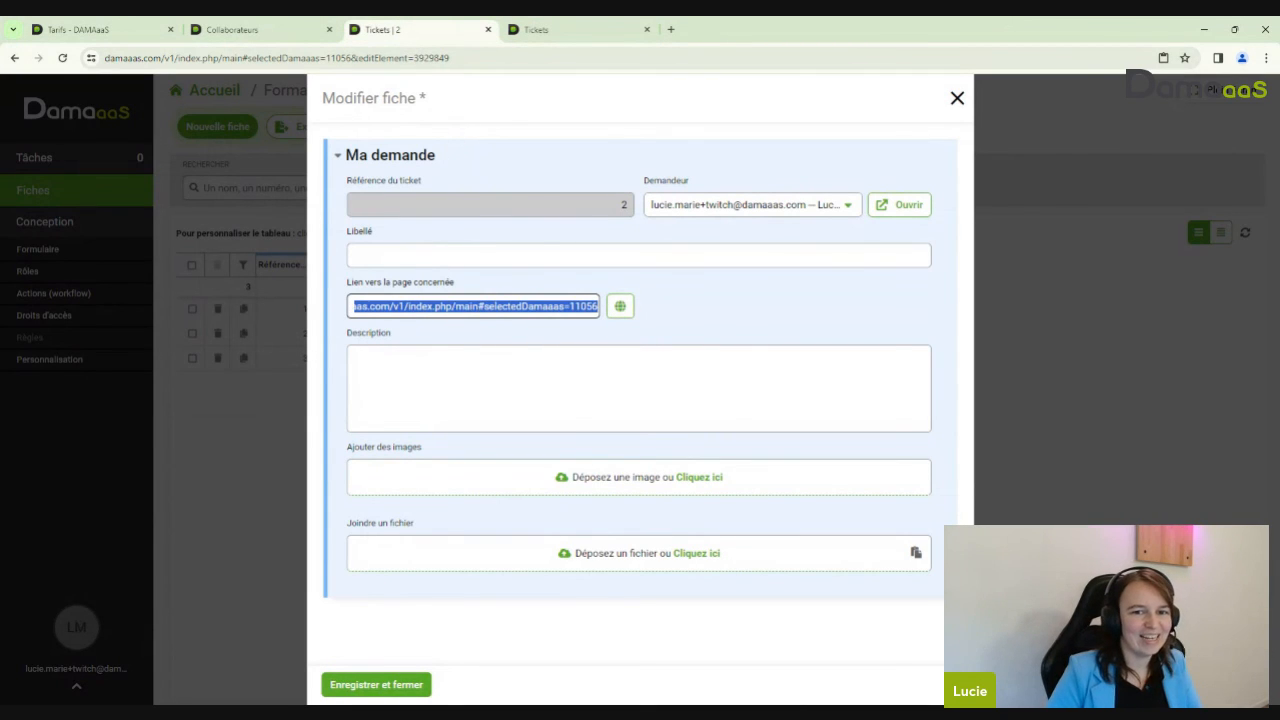
click(517, 30)
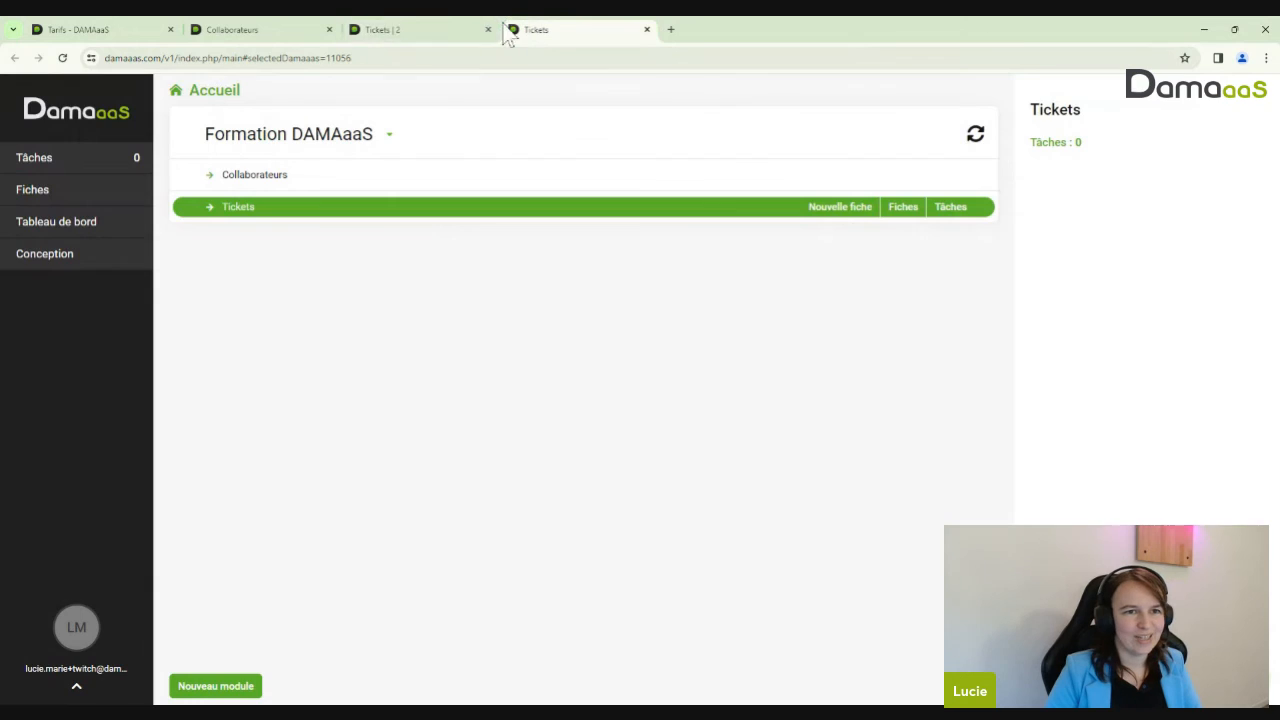
click(272, 182)
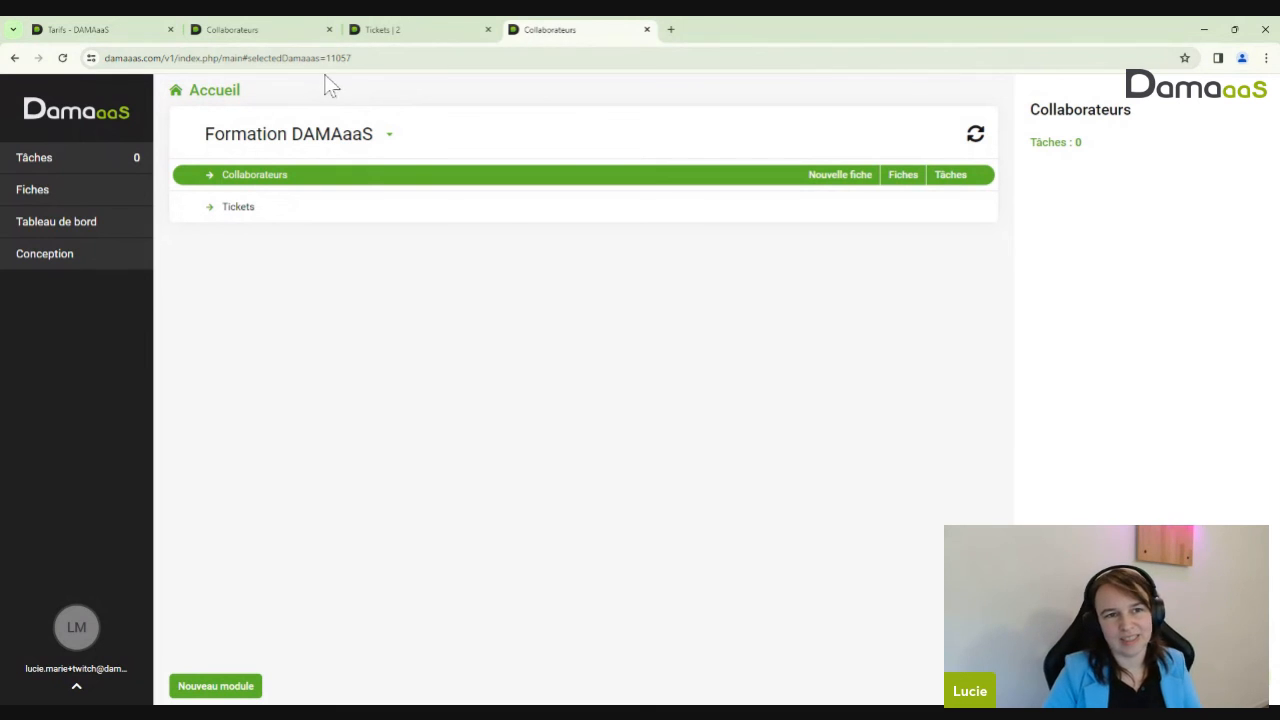
drag(354, 58, 326, 58)
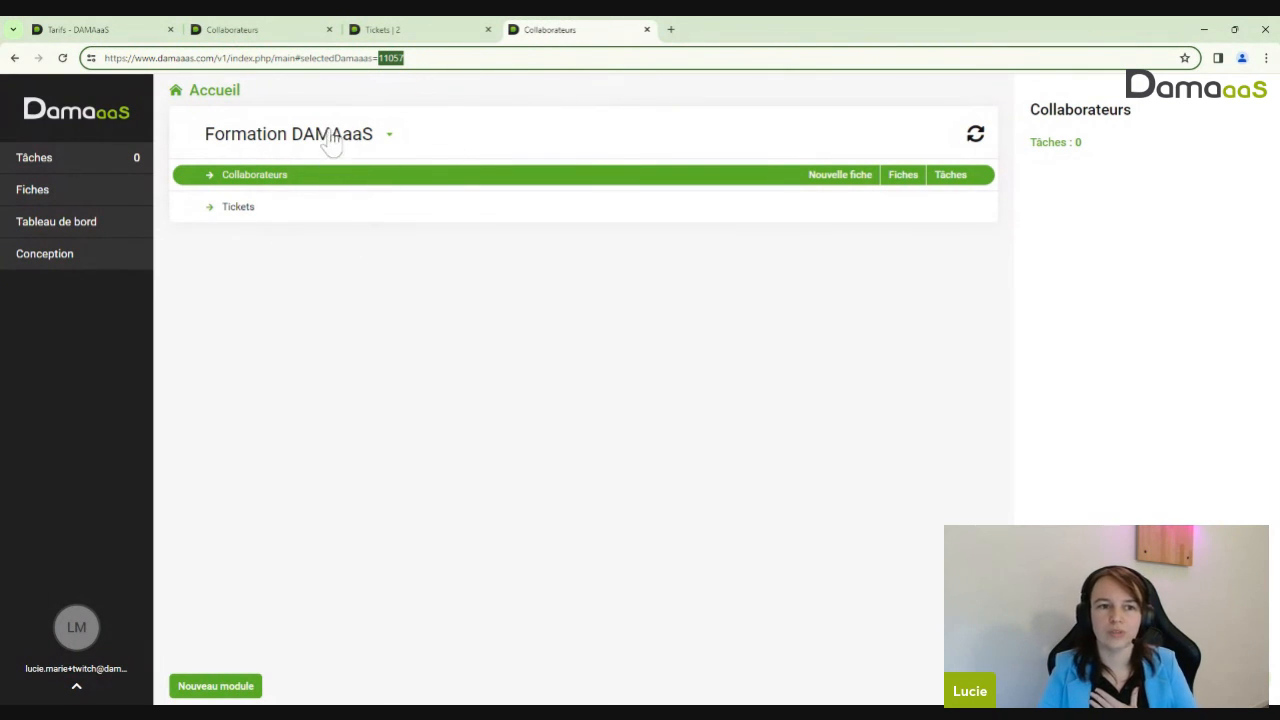
Compare the address ids, Tickets module 11056 and record 3929849, against ticket reference 2
click(423, 29)
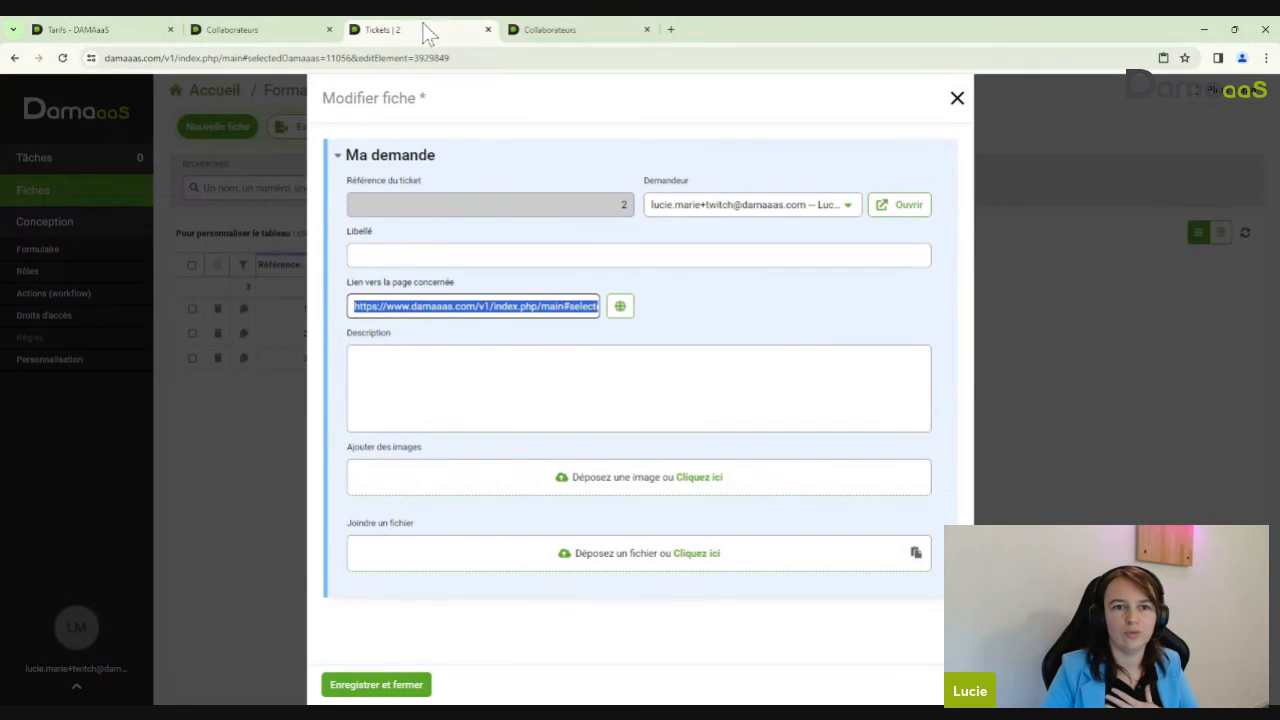
drag(352, 58, 326, 58)
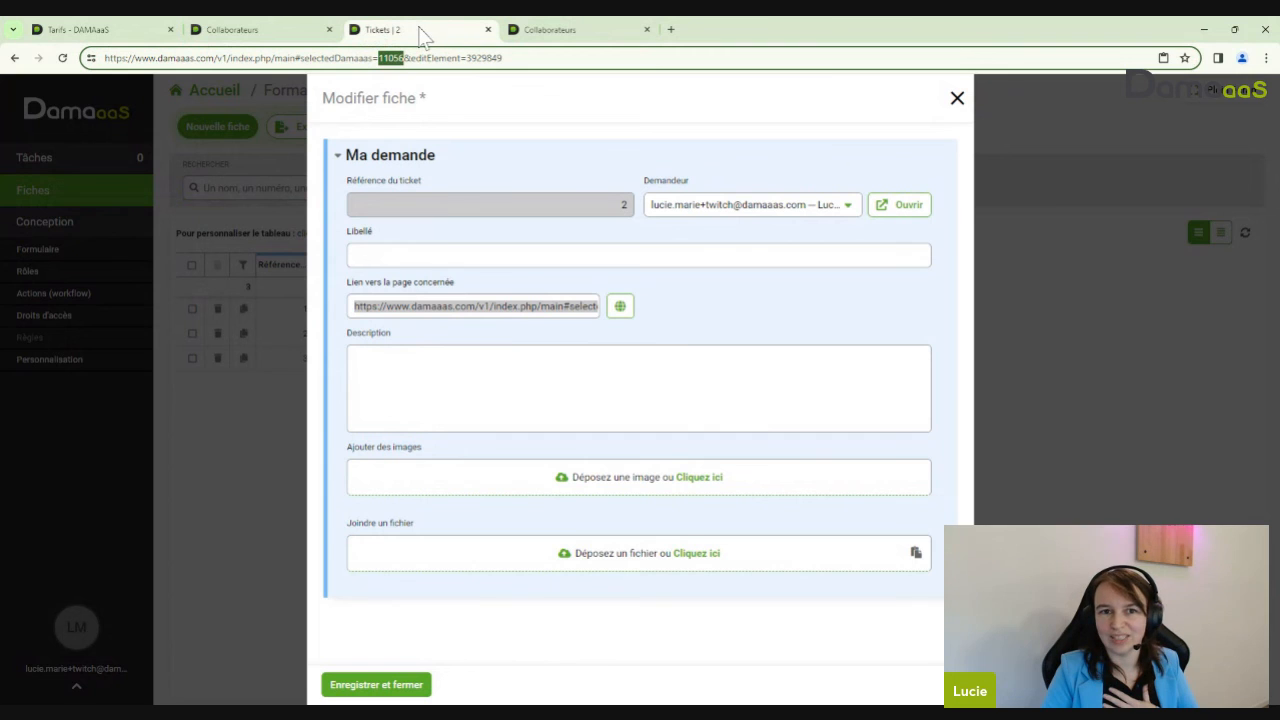
key(End)
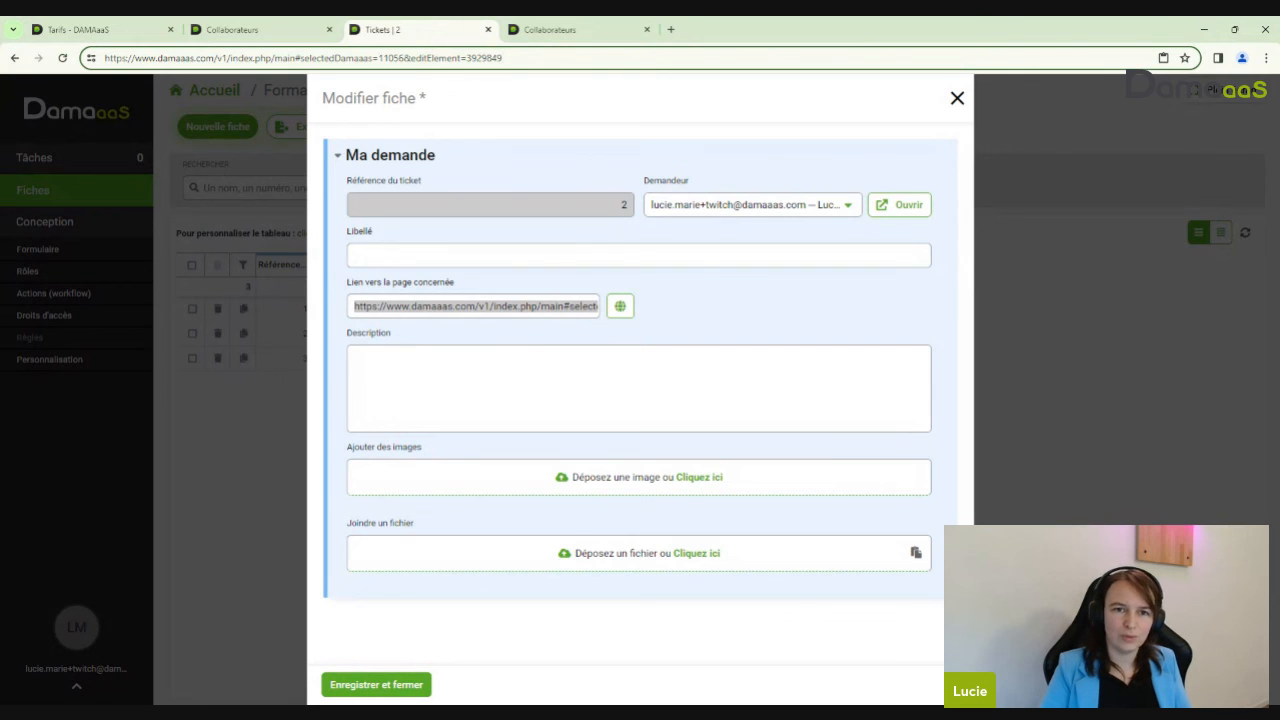
key(shift+Left)
key(shift+Left)
key(shift+Left)
key(shift+Left)
key(shift+Left)
key(shift+Left)
key(shift+Left)
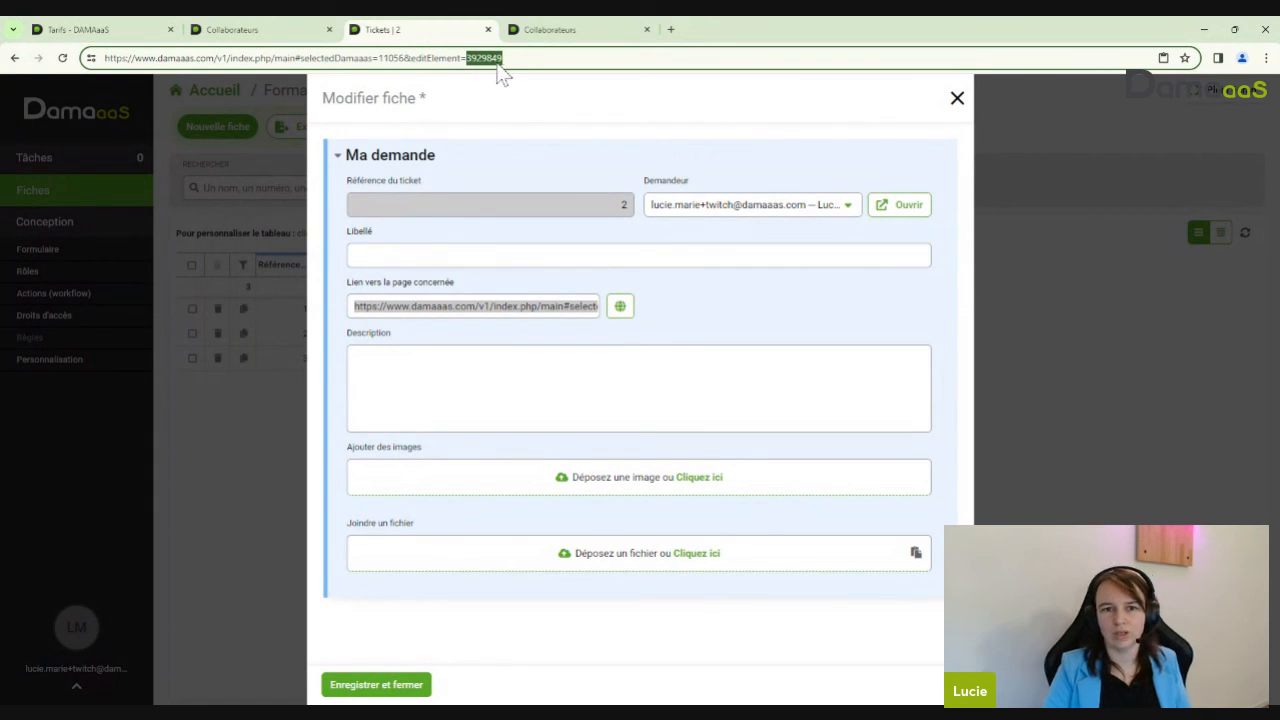
drag(607, 206, 633, 205)
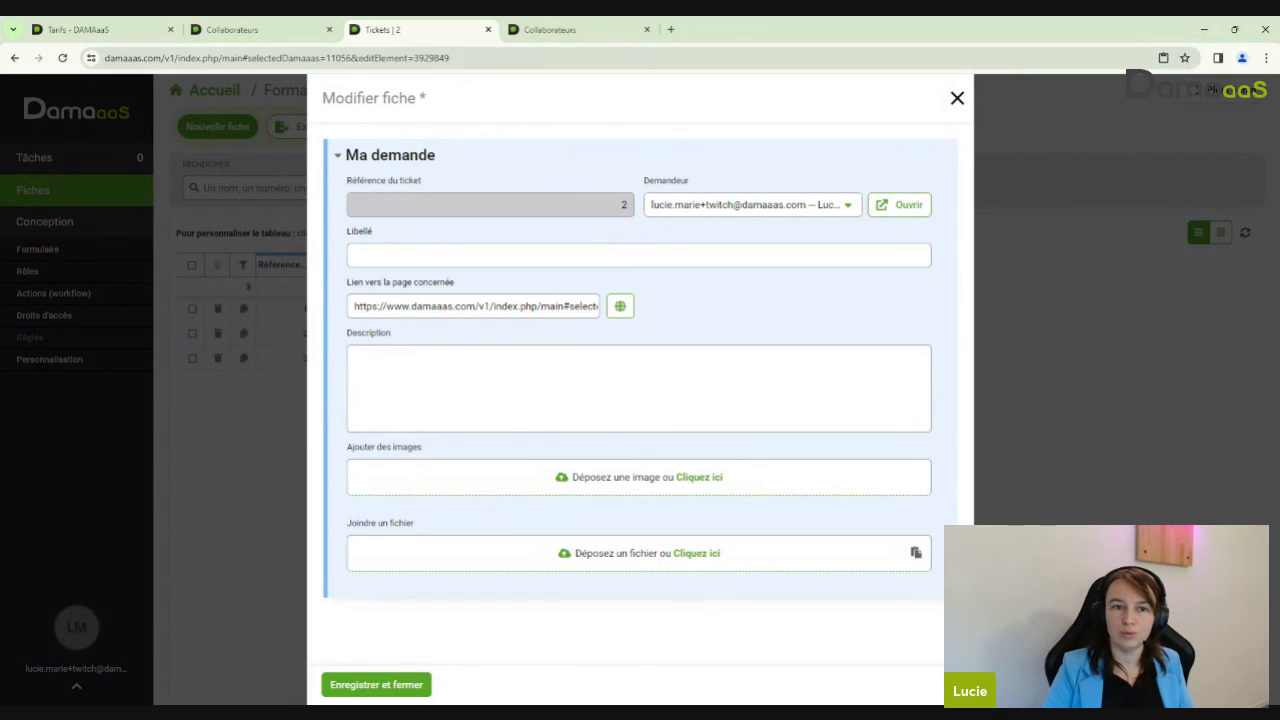
double_click(431, 58)
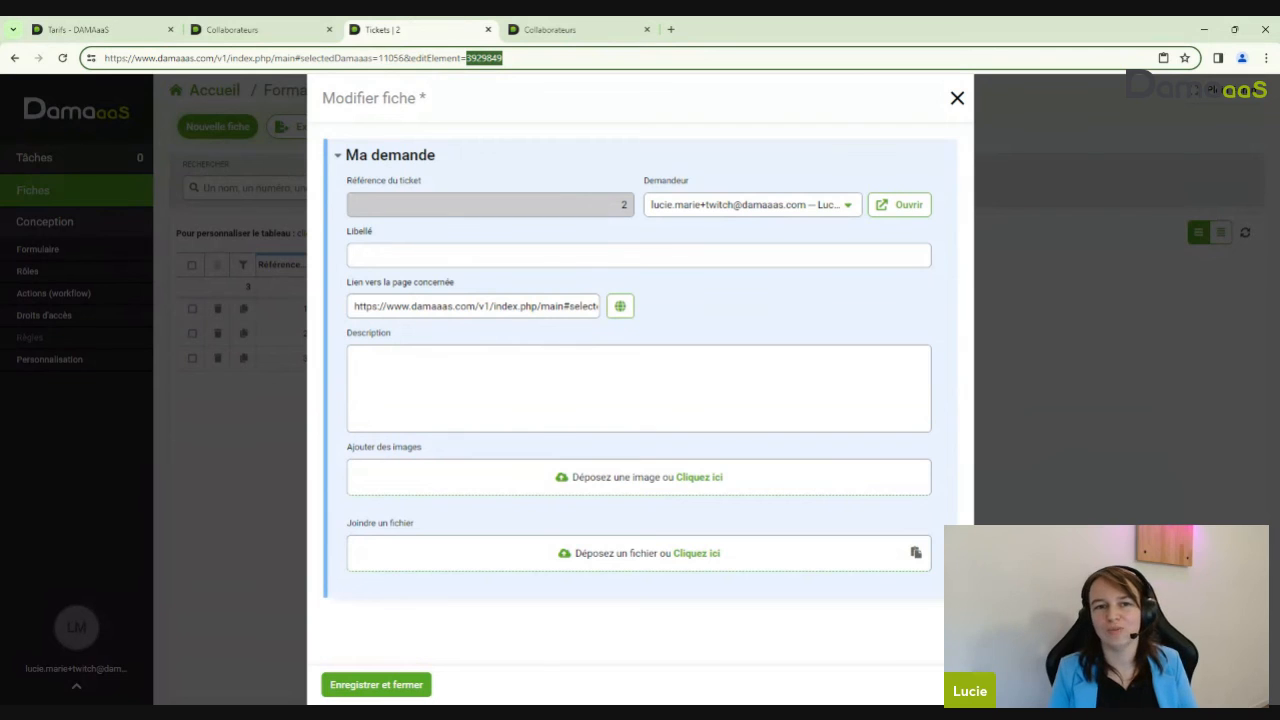
drag(567, 201, 630, 213)
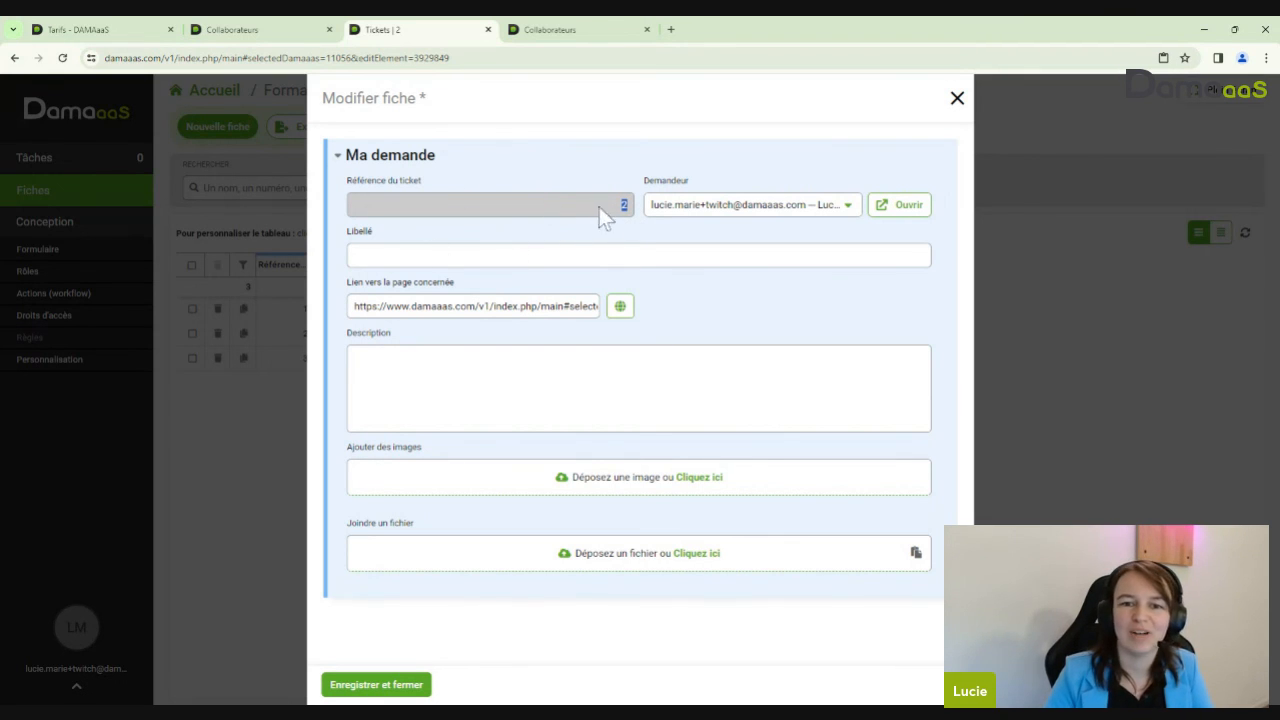
double_click(484, 58)
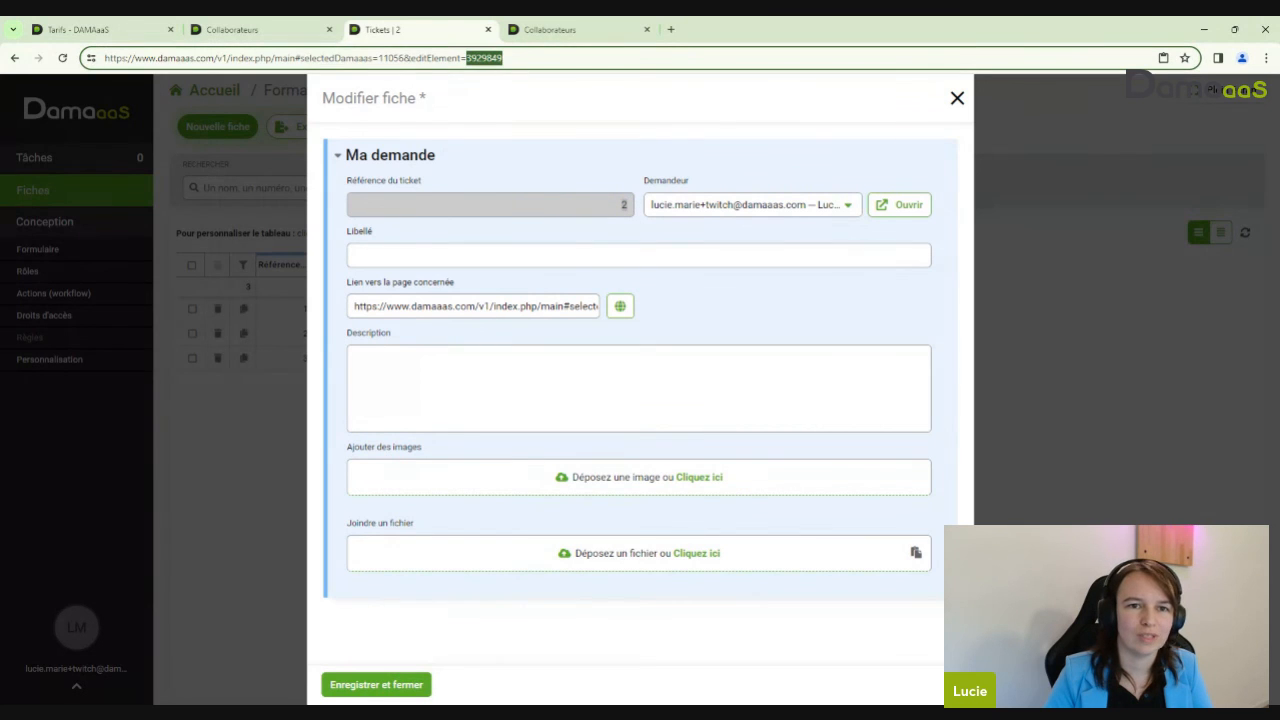
click(504, 58)
Replace the link field with the full address ending editElement=3929849 and open it in a new tab
key(ctrl+a)
key(ctrl+c)
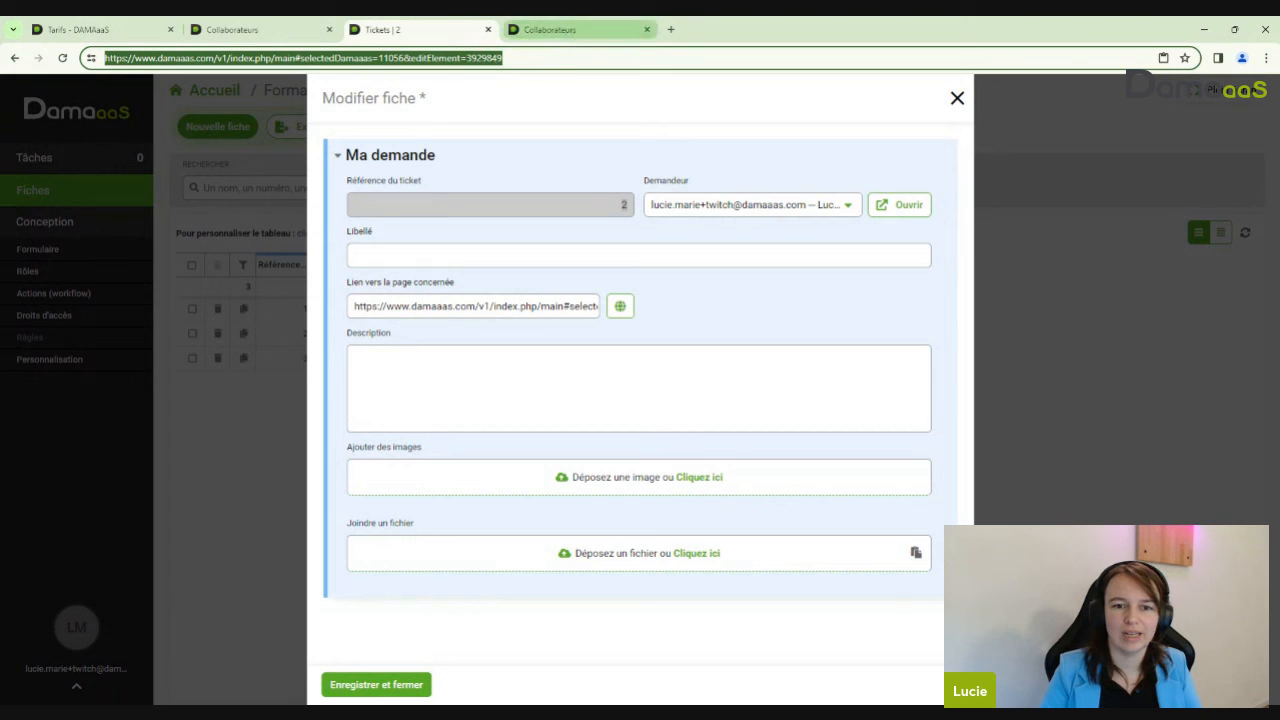
click(507, 306)
key(ctrl+a)
key(ctrl+v)
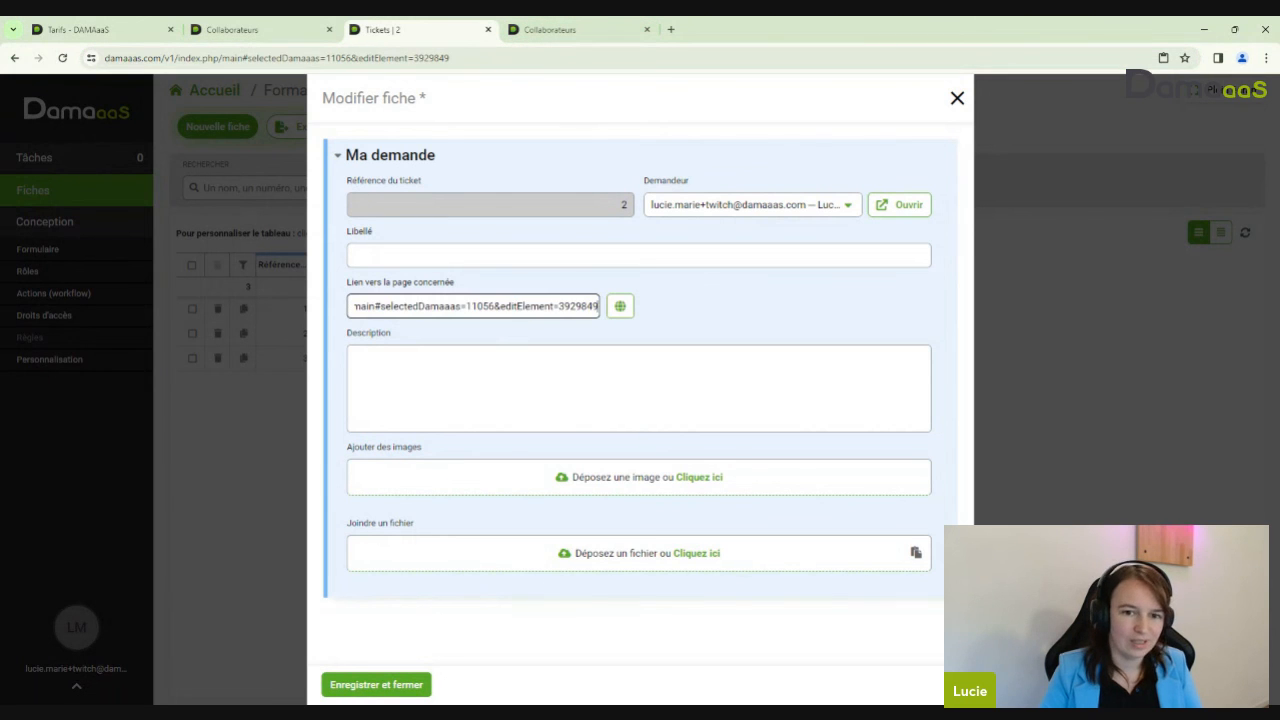
click(620, 306)
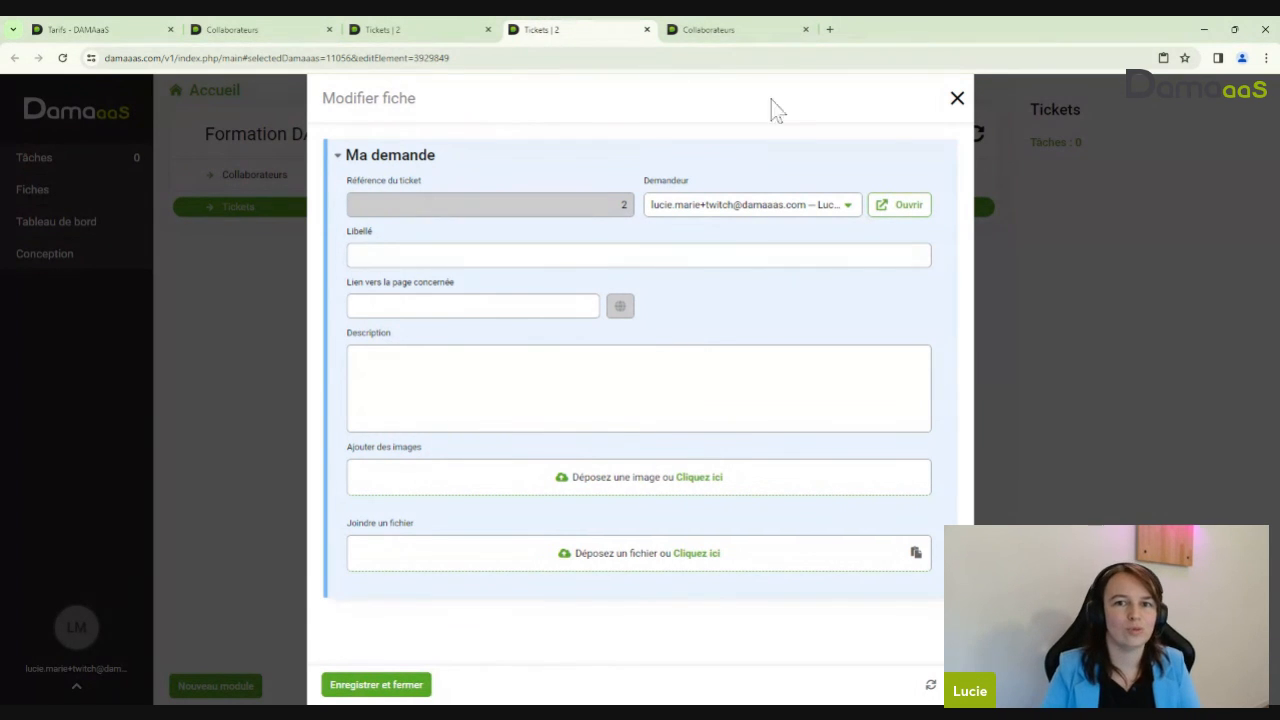
click(766, 30)
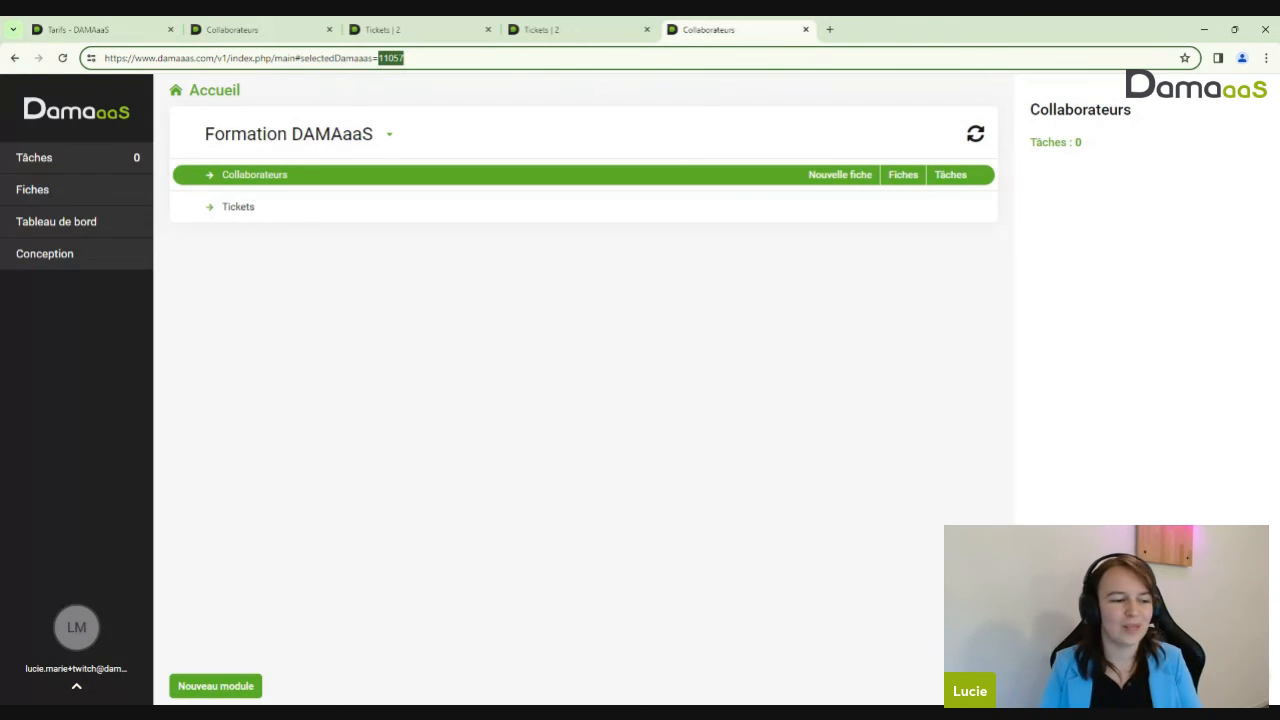
click(575, 33)
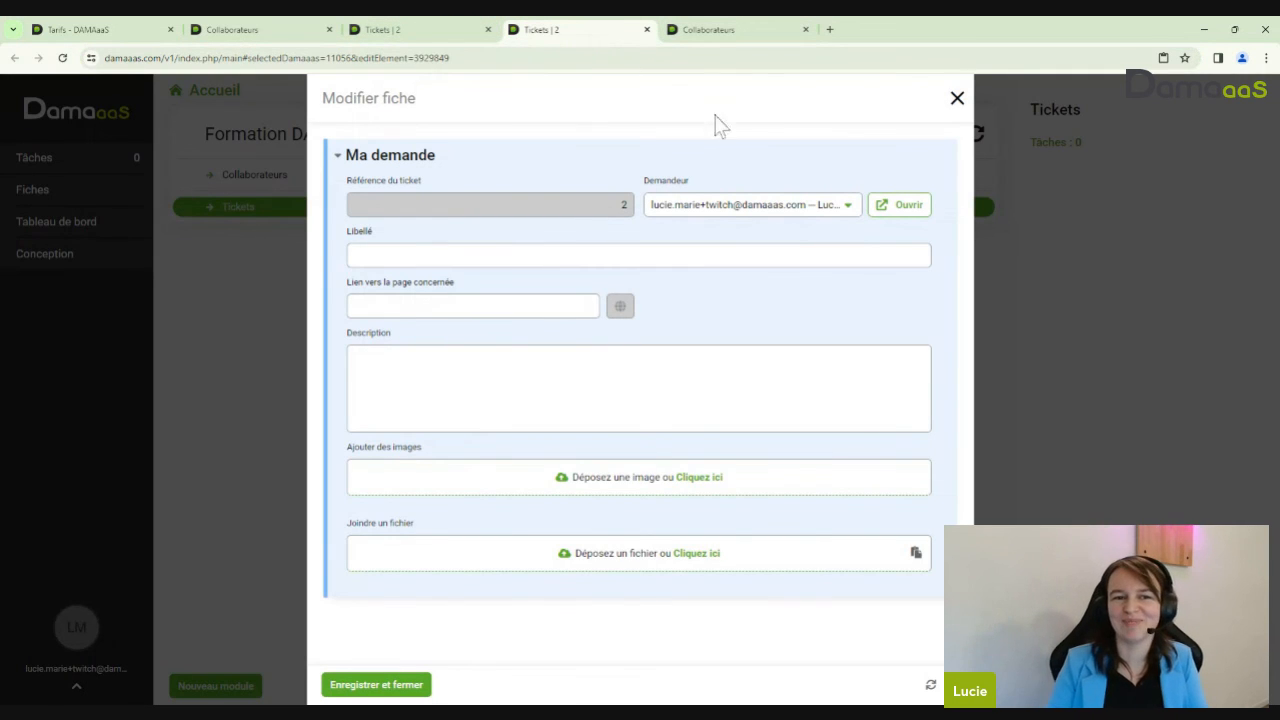
click(383, 30)
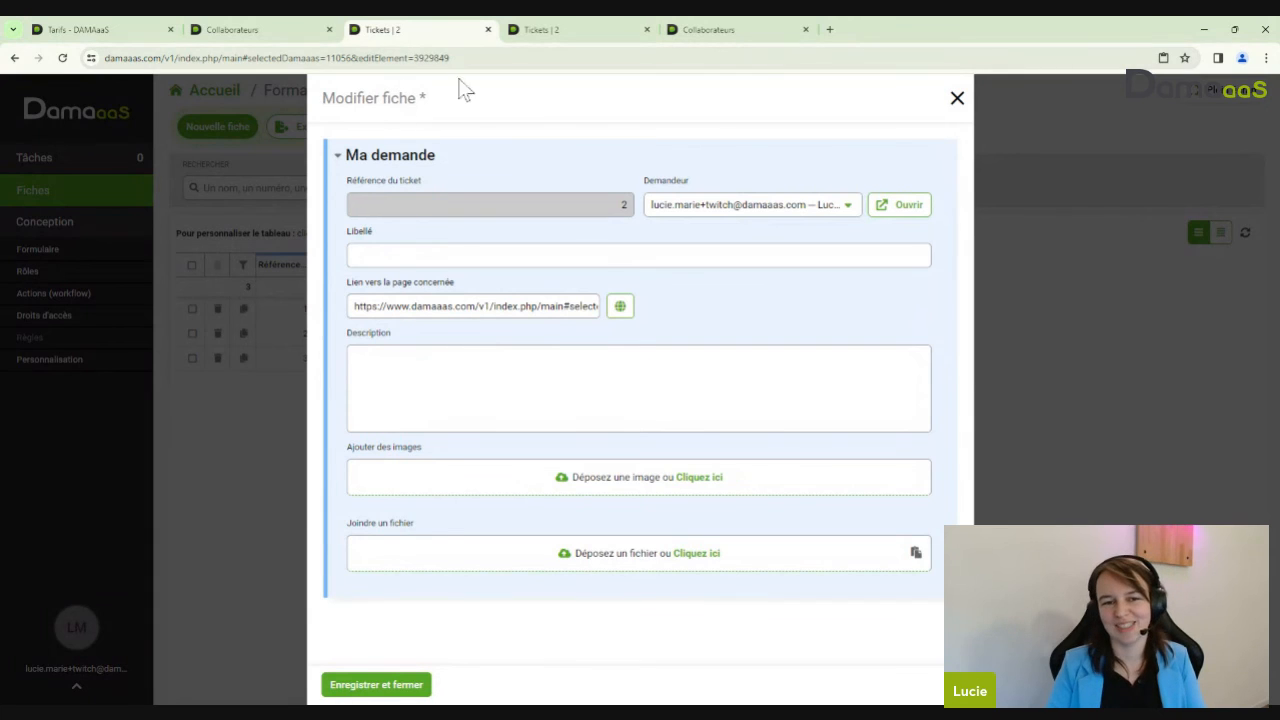
click(254, 30)
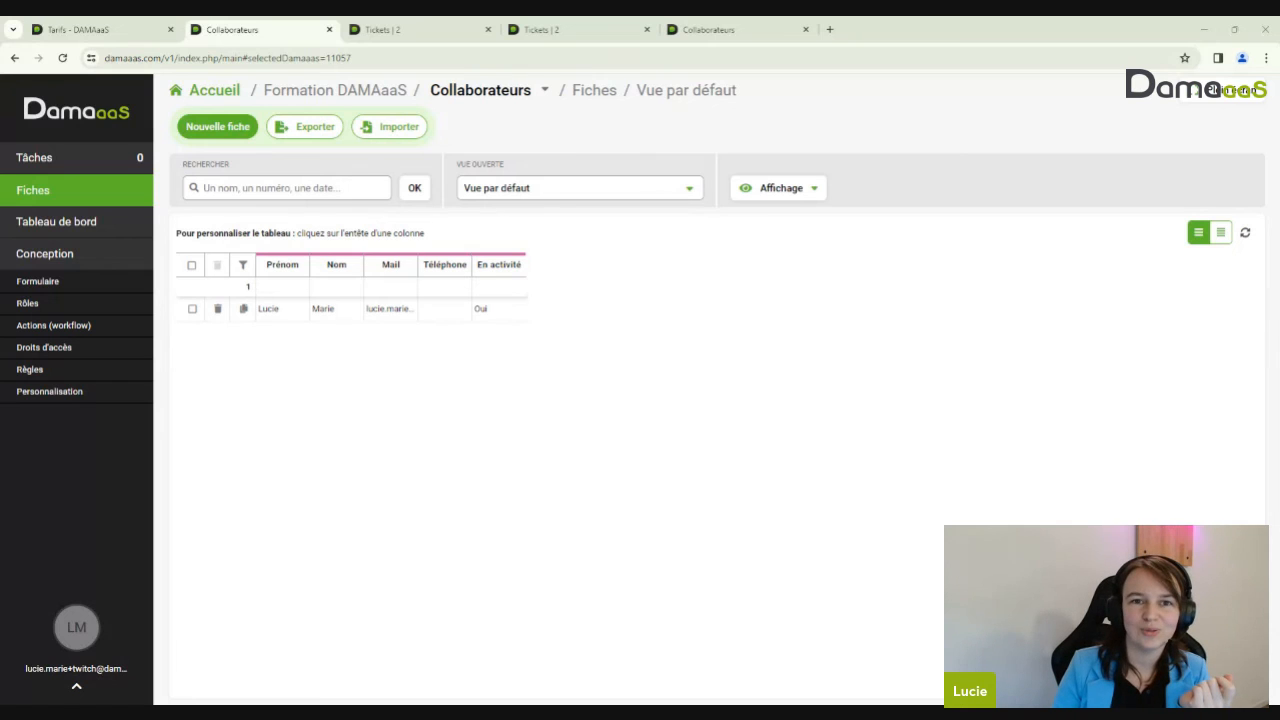
click(580, 30)
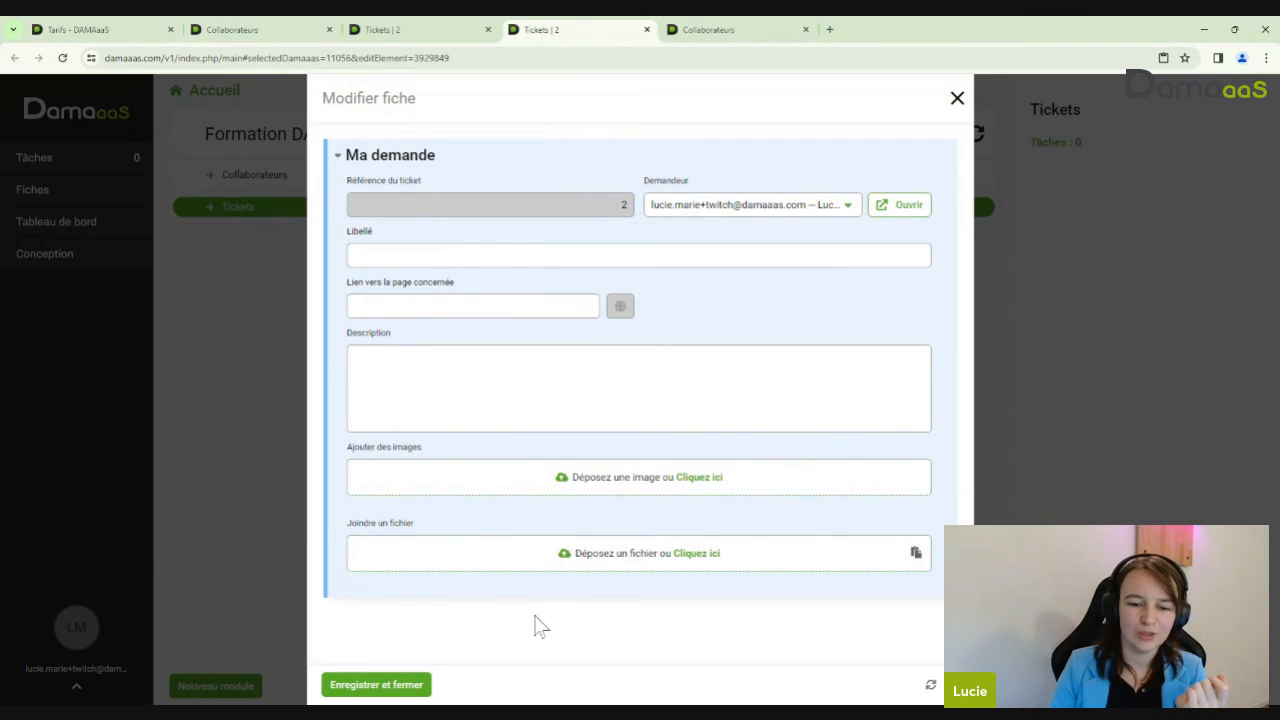